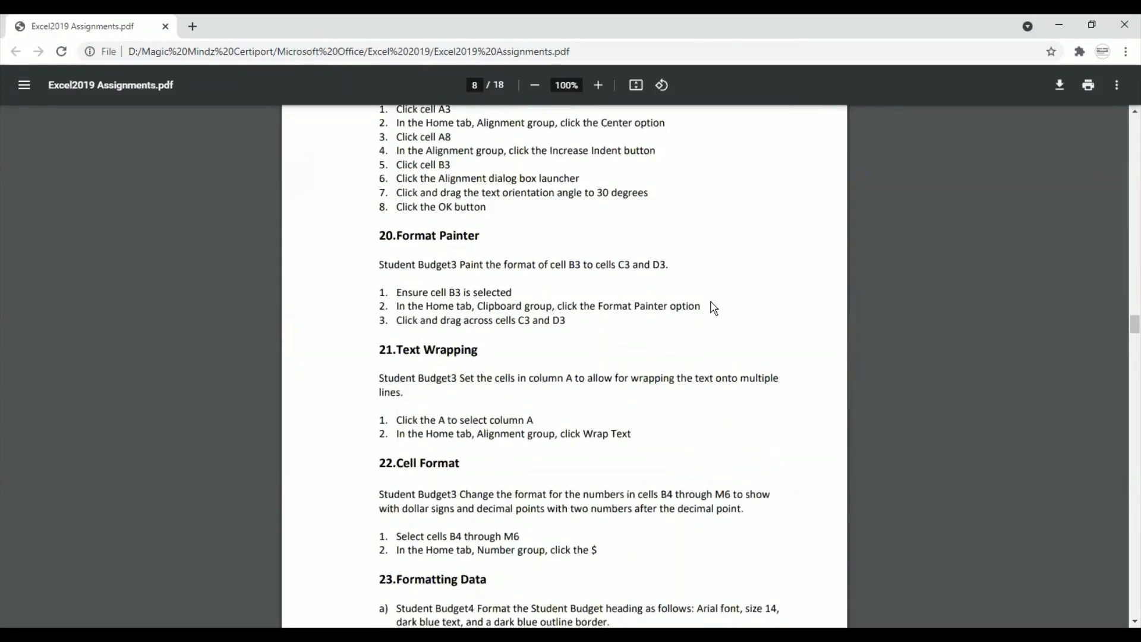
# Review the Merge assignment in the Excel2019 Assignments PDF, and switch to the Student Budget1 workbook in Excel.
pyautogui.scroll(3, 713, 308)
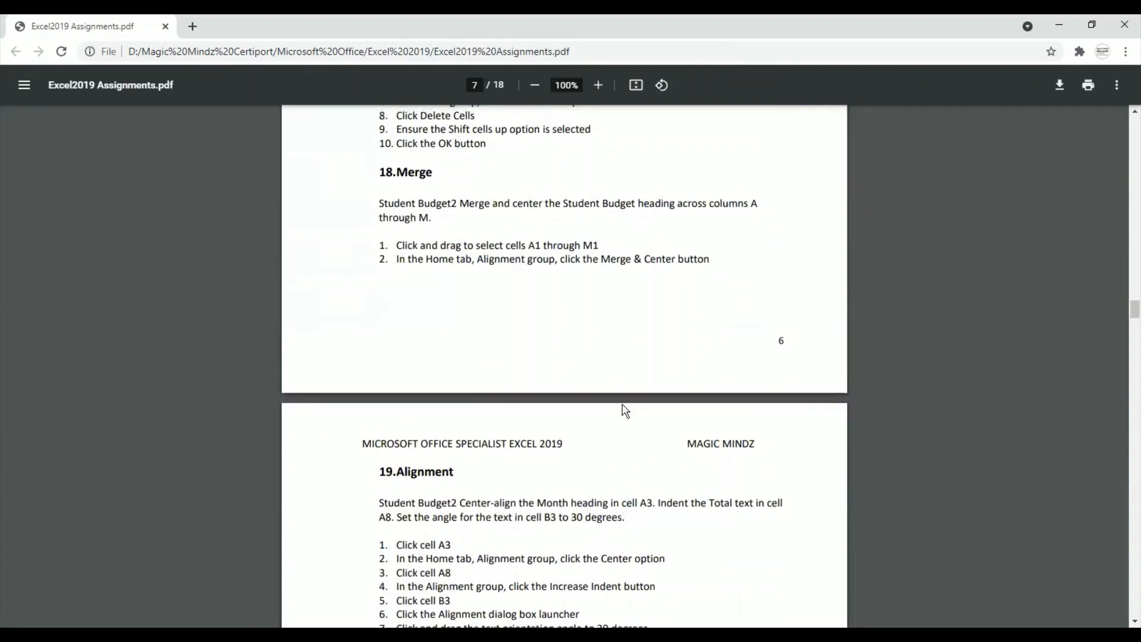
pyautogui.hotkey('alt', 'Tab')
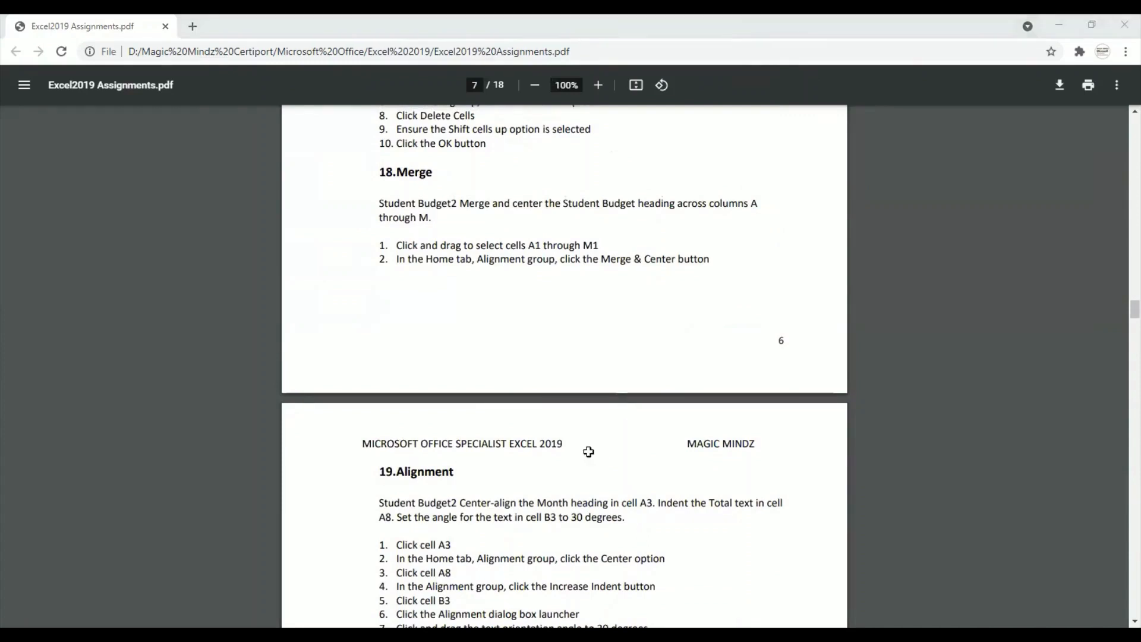
pyautogui.hotkey('alt', 'Tab')
pyautogui.click(330, 350)
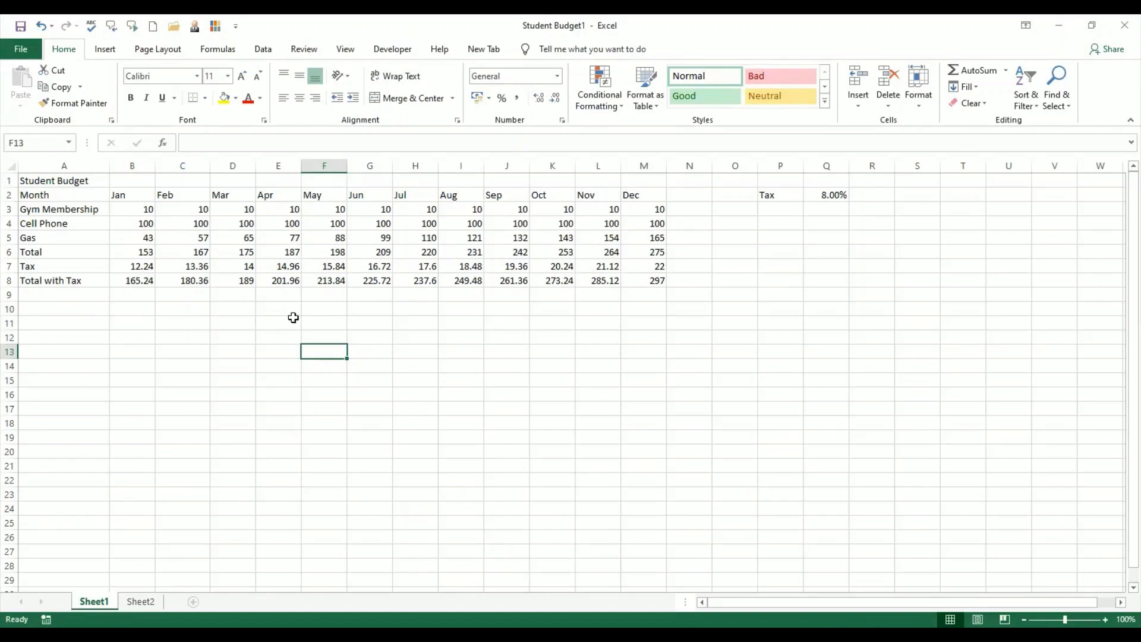
# Merge and center the Student Budget heading across cells A1 through M1.
pyautogui.click(94, 181)
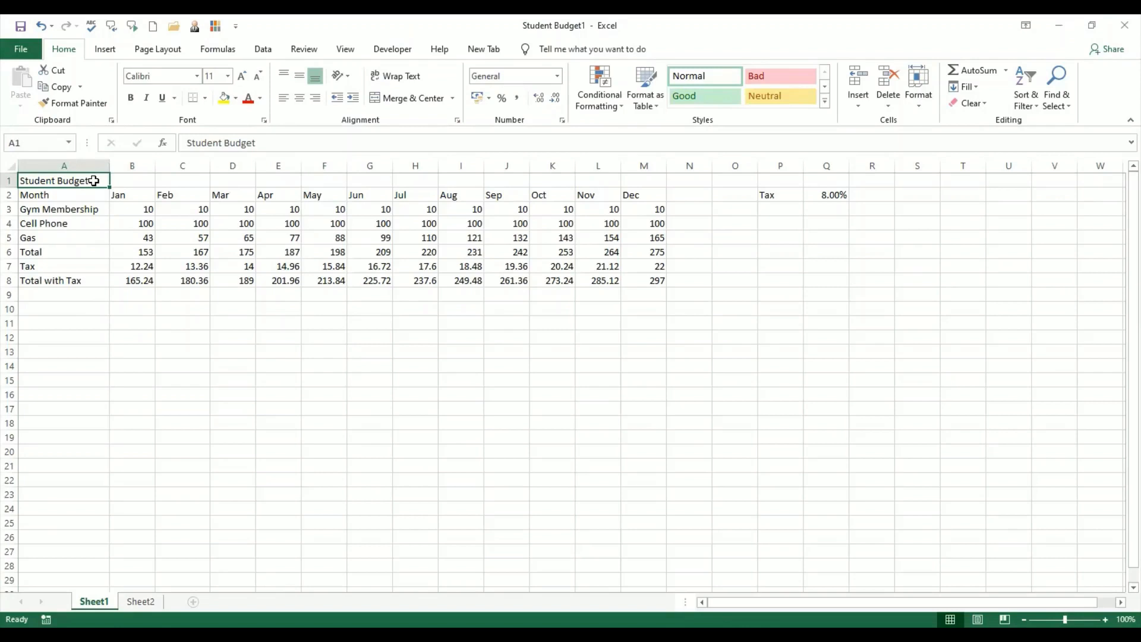
pyautogui.moveTo(94, 181); pyautogui.dragTo(633, 179)
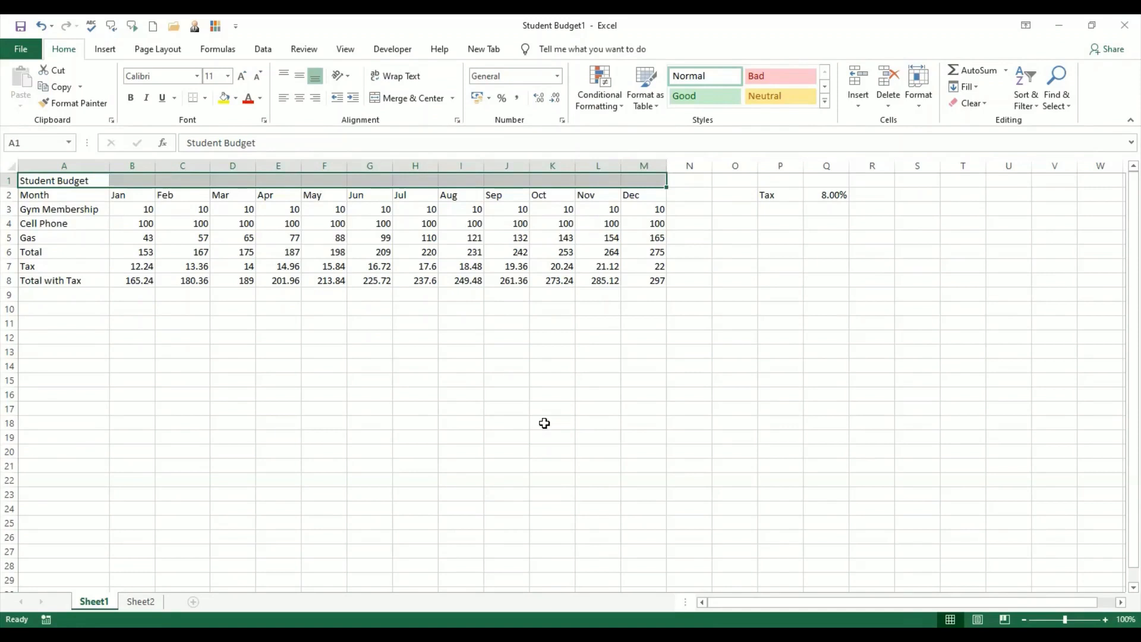
pyautogui.click(420, 98)
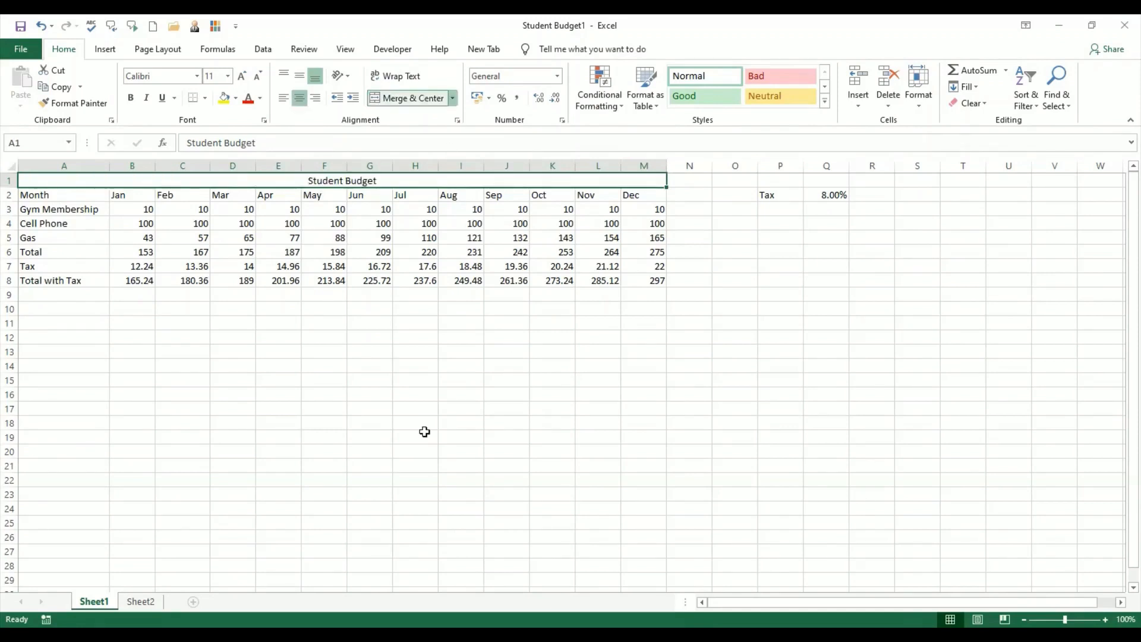
pyautogui.click(437, 367)
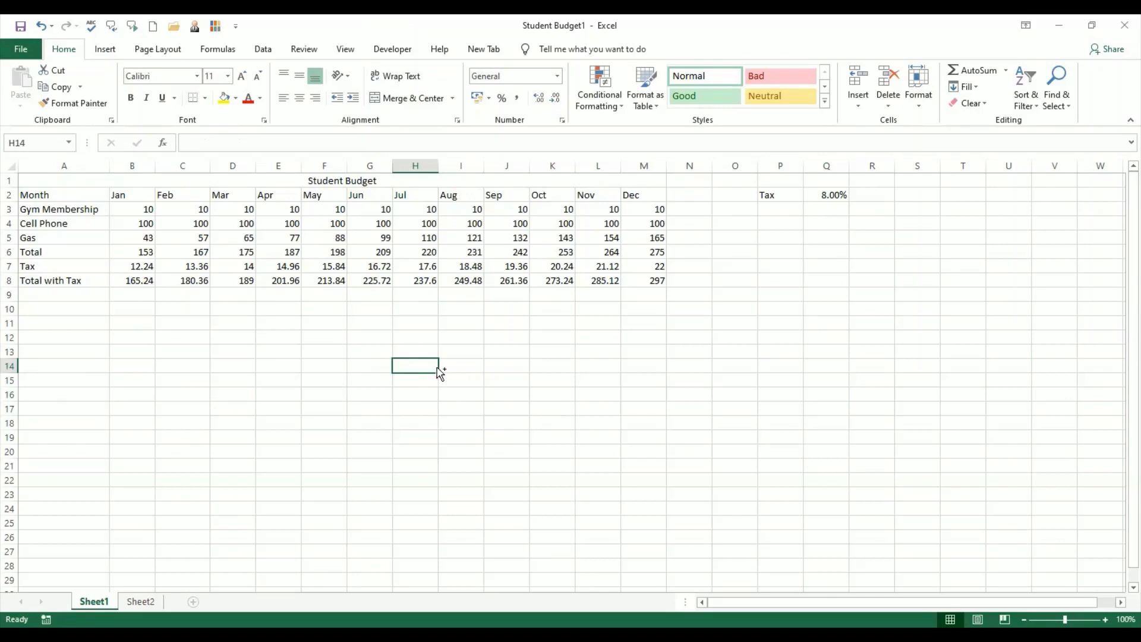
# Undo the merge and center, and combine cells A1 through M1 with the Merge Across option instead.
pyautogui.hotkey('ctrl', 'z')
pyautogui.click(392, 321)
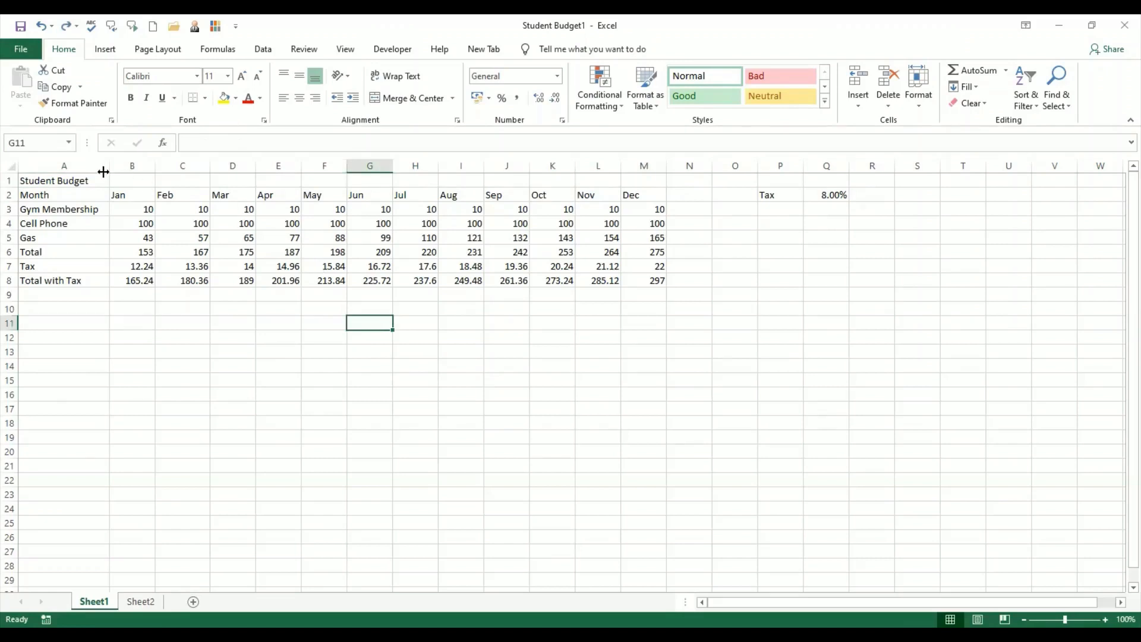
pyautogui.click(78, 182)
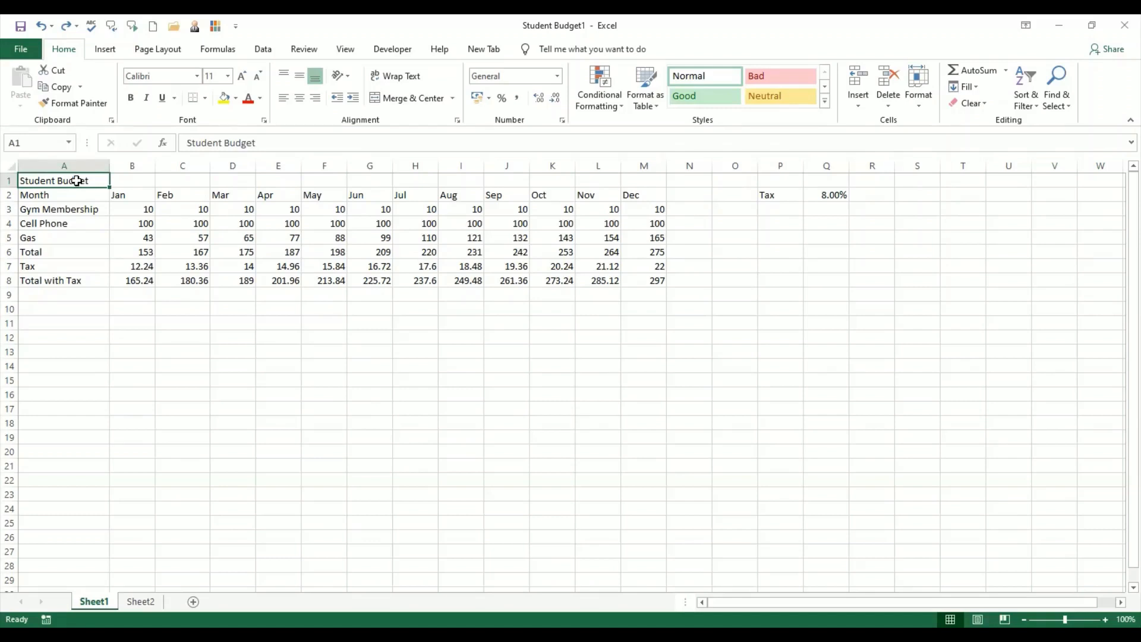
pyautogui.moveTo(76, 181); pyautogui.dragTo(621, 172)
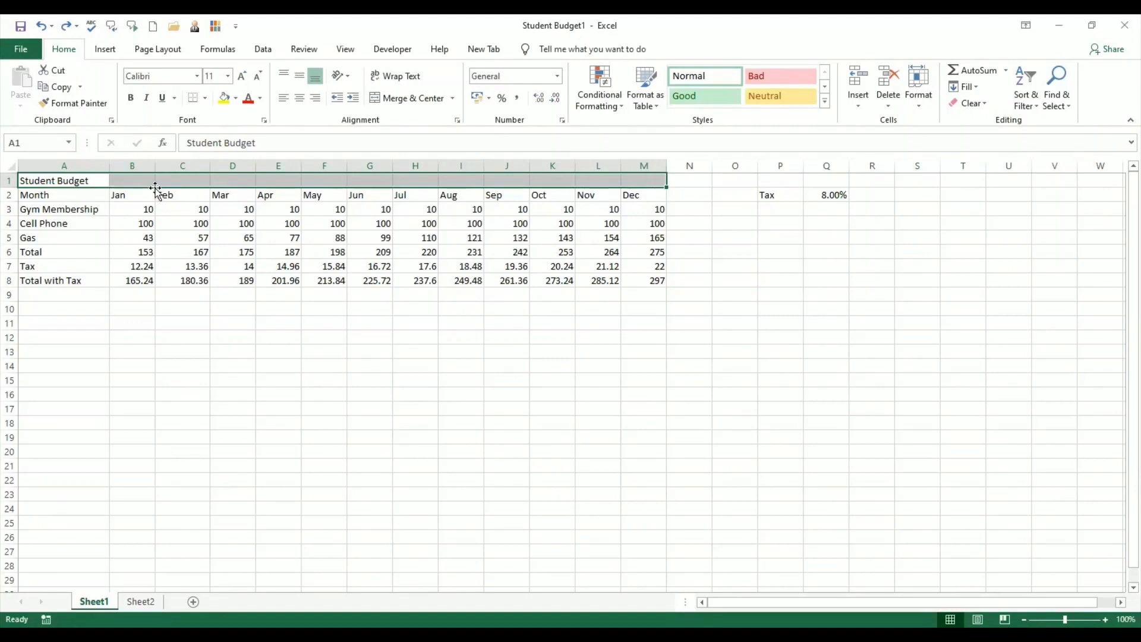
pyautogui.click(453, 99)
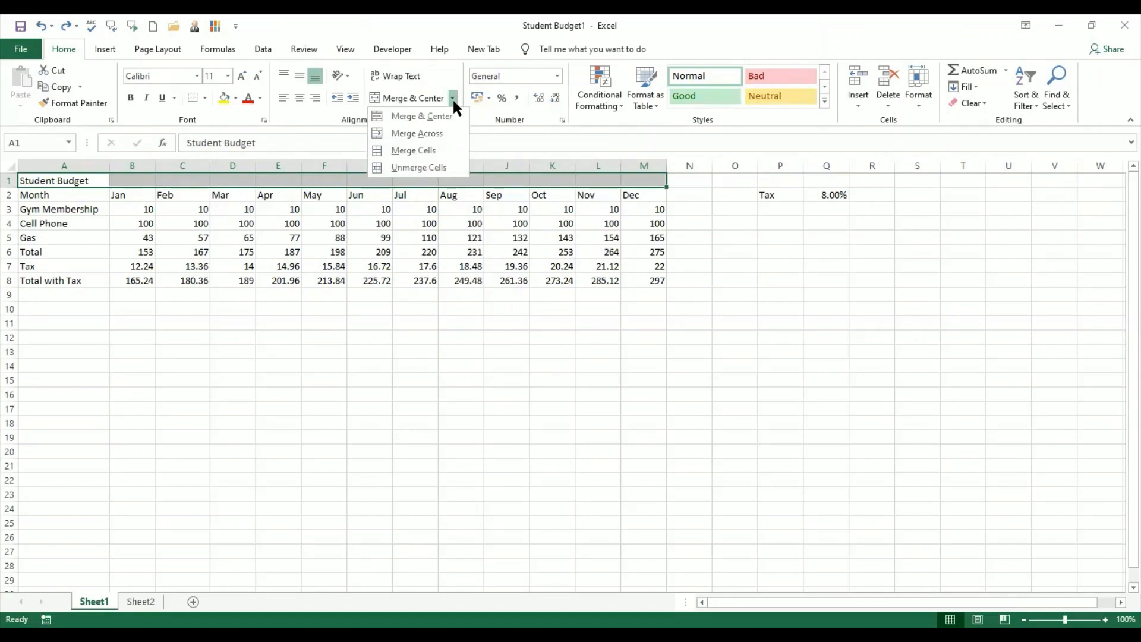
pyautogui.click(443, 133)
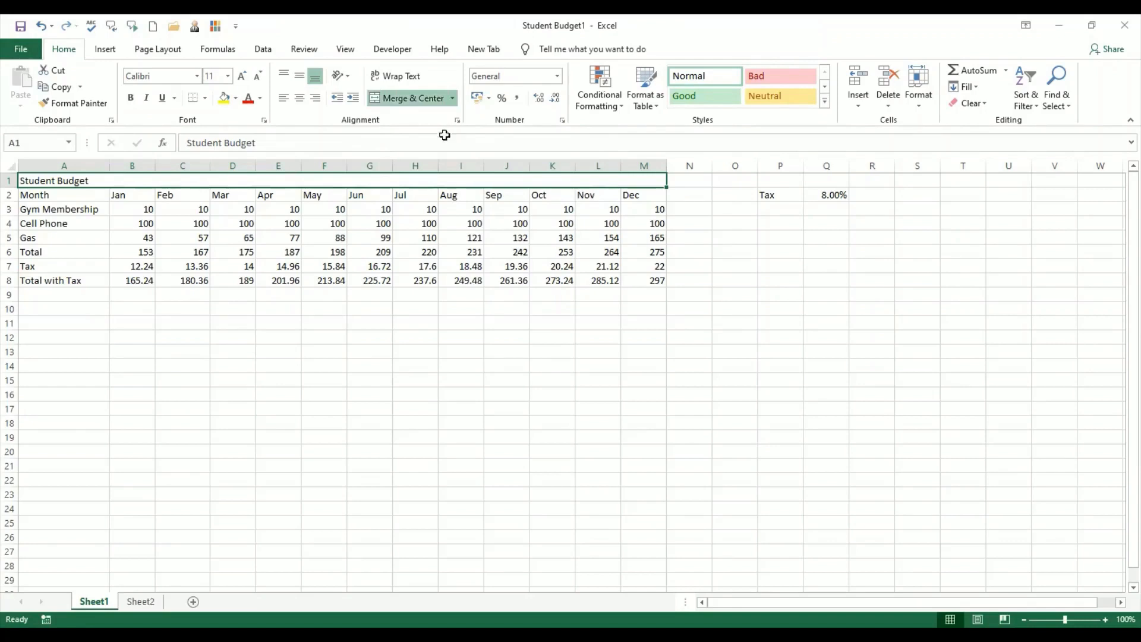
pyautogui.click(355, 344)
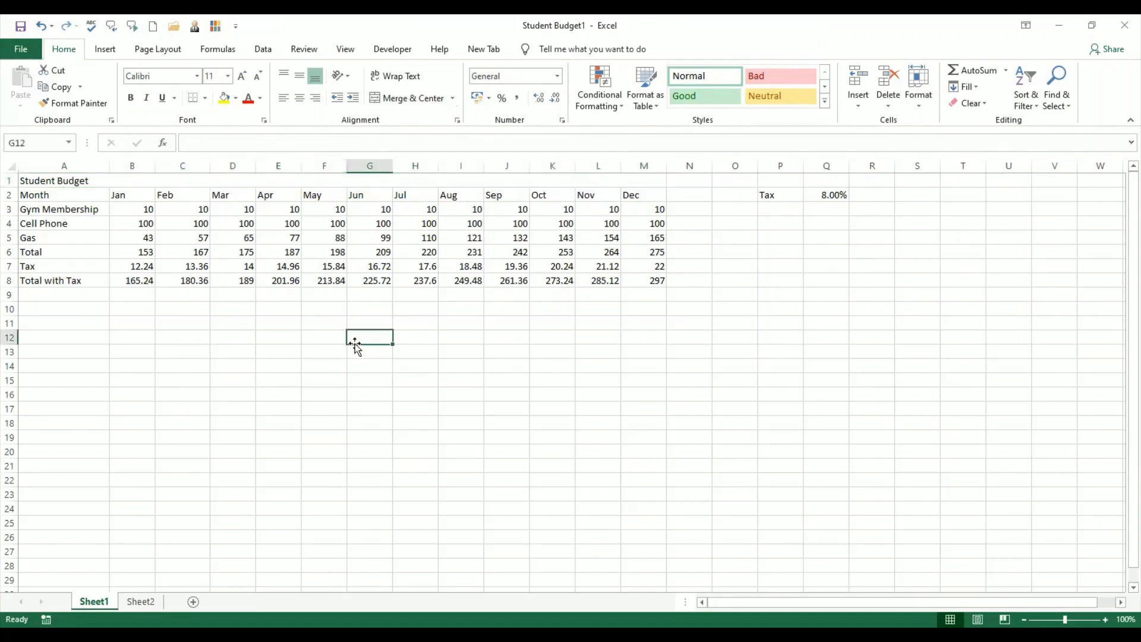
# Check which columns the merged Student Budget heading cell spans in row 1.
pyautogui.click(310, 180)
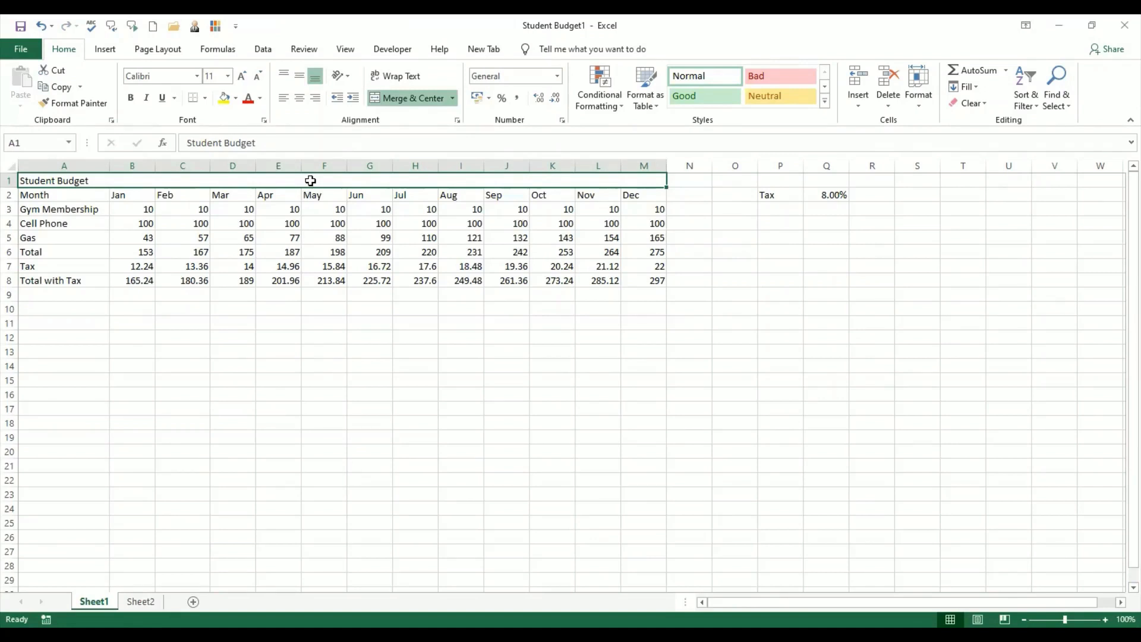
pyautogui.click(277, 397)
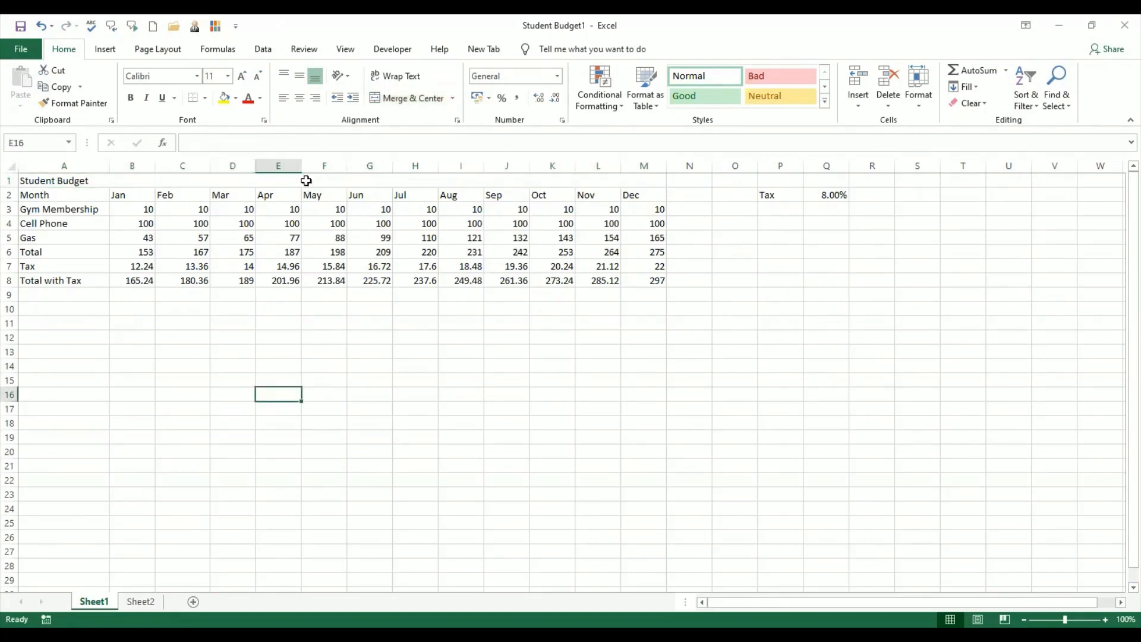
pyautogui.click(306, 180)
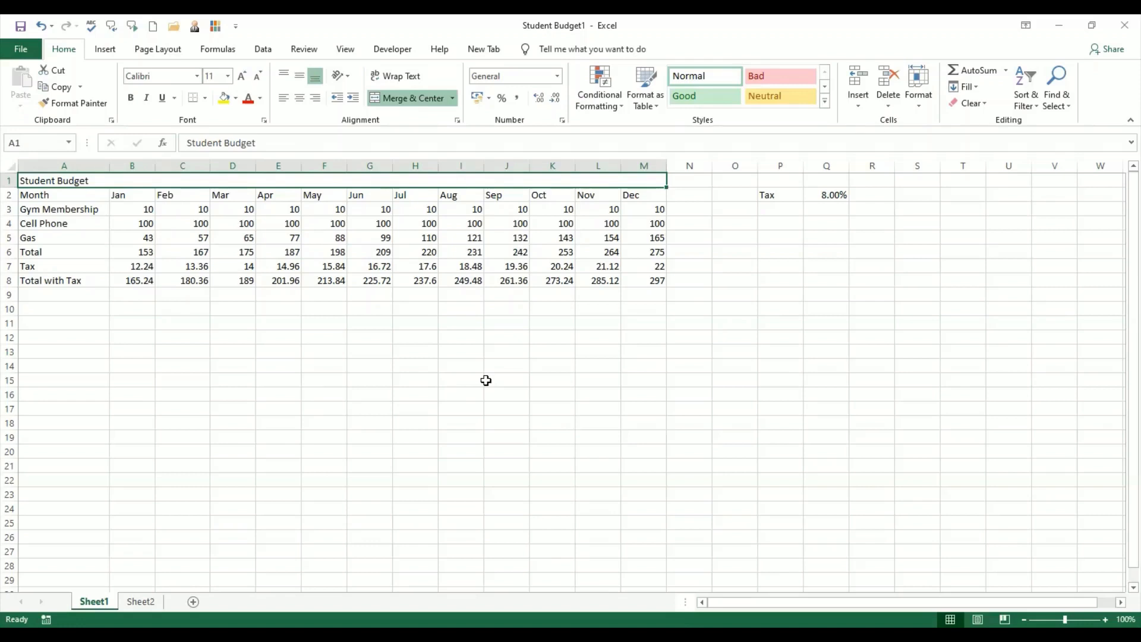
# Unmerge the Student Budget heading and right-align its text in cell A1.
pyautogui.click(148, 322)
pyautogui.click(85, 181)
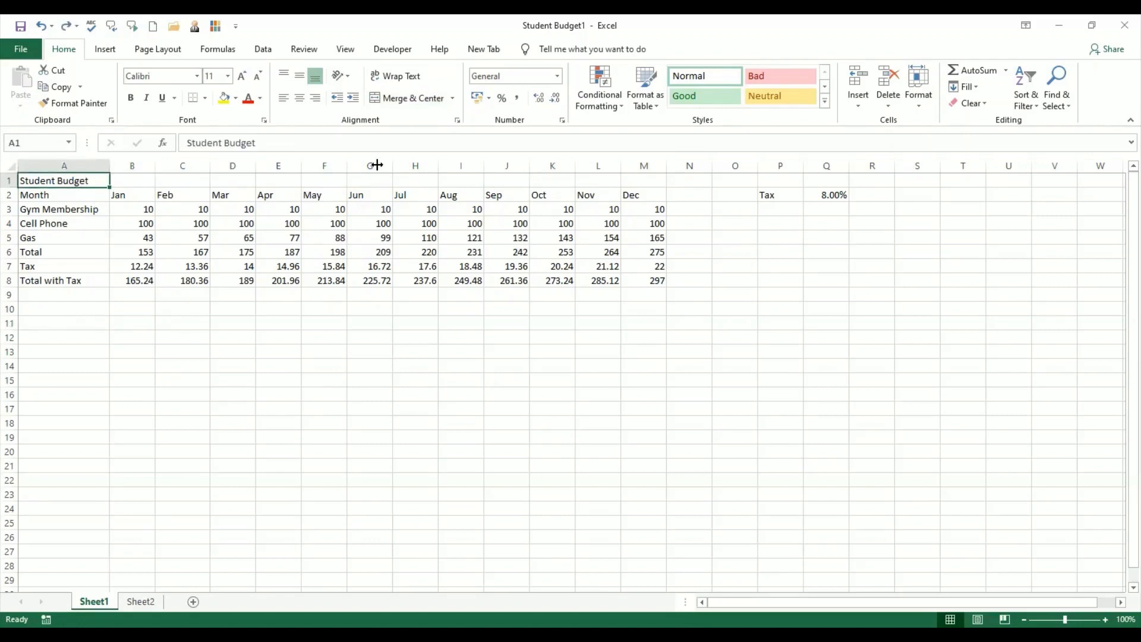
pyautogui.click(316, 101)
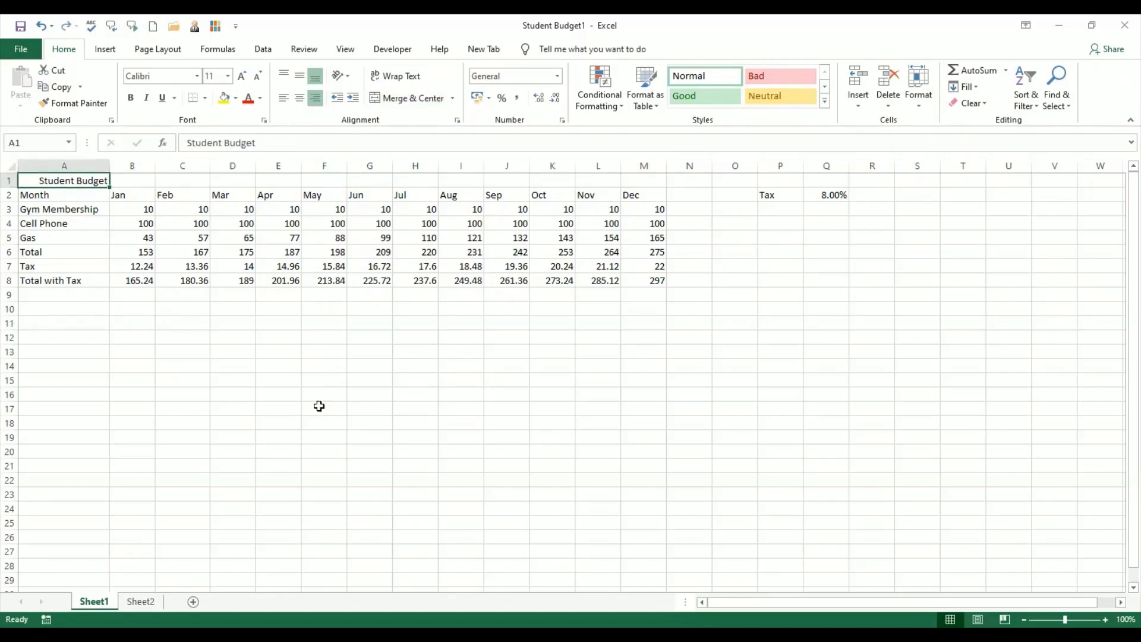
pyautogui.click(372, 350)
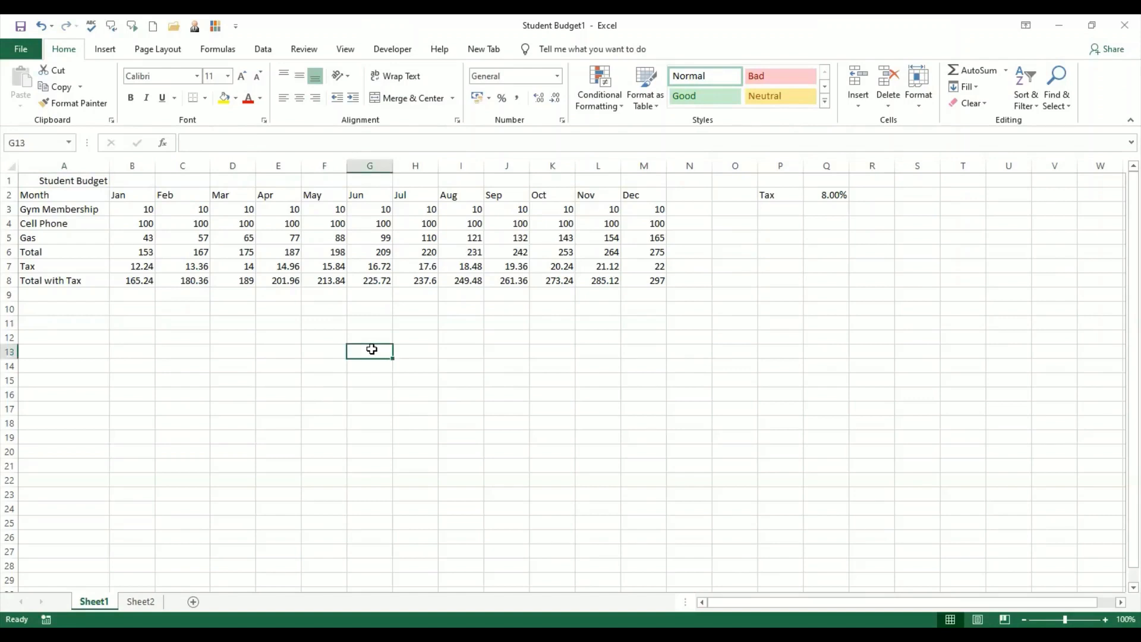
pyautogui.click(102, 182)
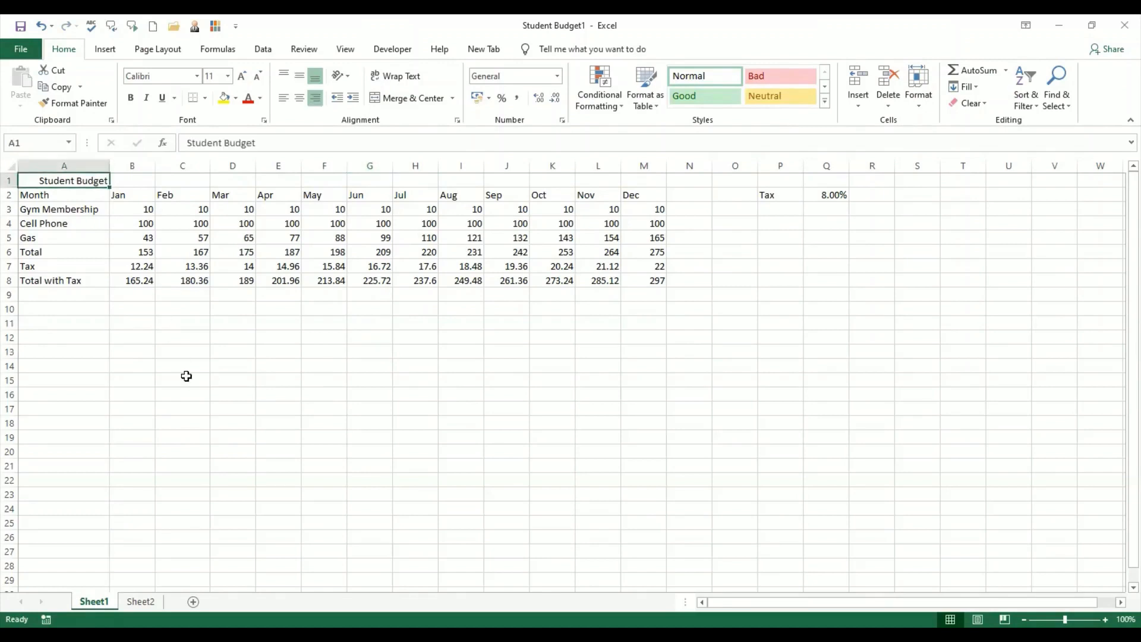
# Apply Merge Across to cells A1 through M1 with the right-aligned Student Budget heading.
pyautogui.moveTo(84, 181); pyautogui.dragTo(648, 180)
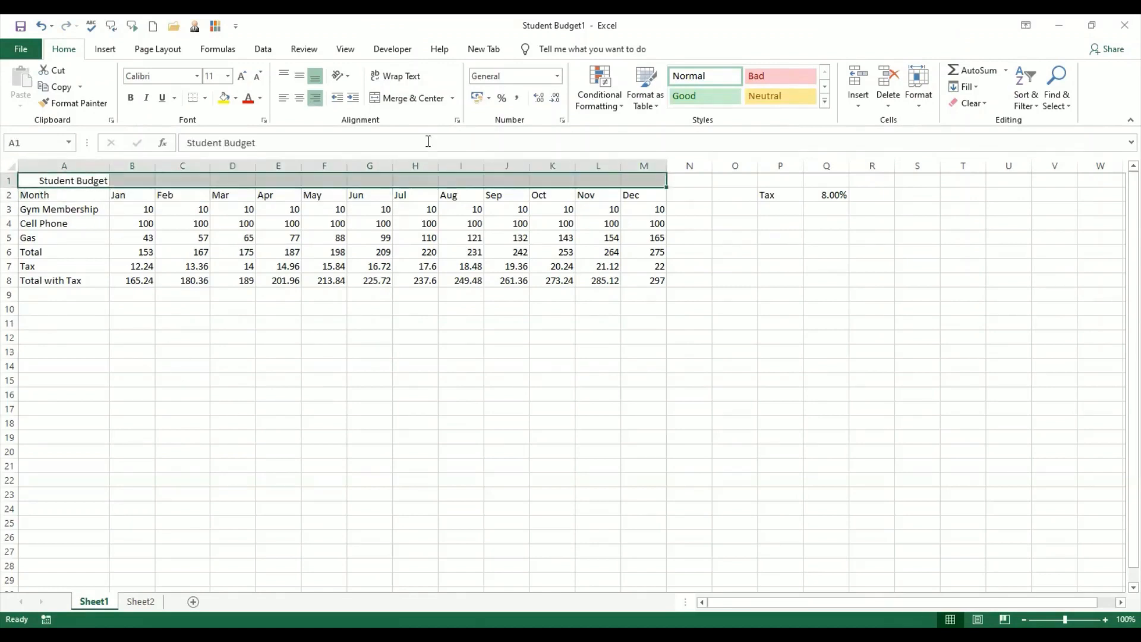
pyautogui.click(453, 98)
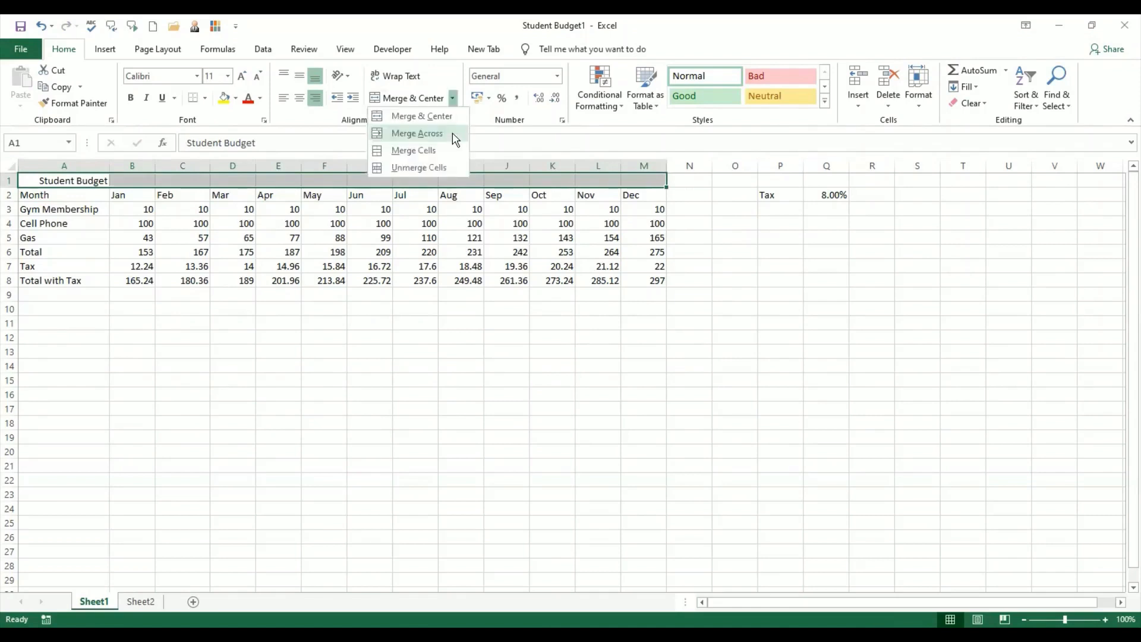
pyautogui.click(454, 133)
pyautogui.click(455, 363)
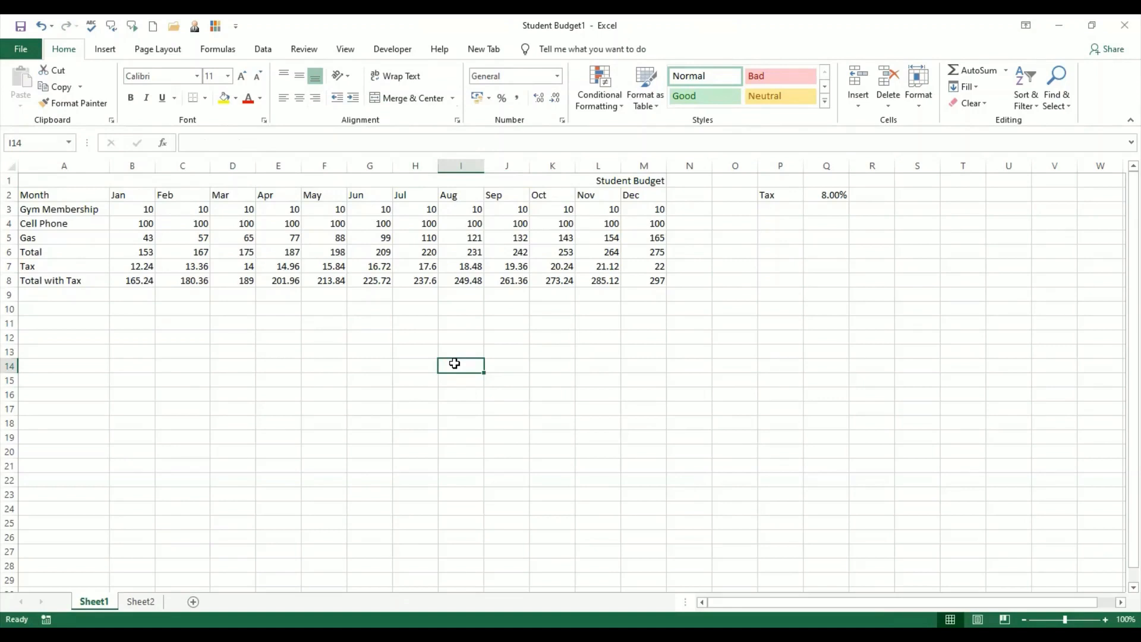
# Left-align the merged Student Budget heading, and set it back to right alignment.
pyautogui.click(534, 186)
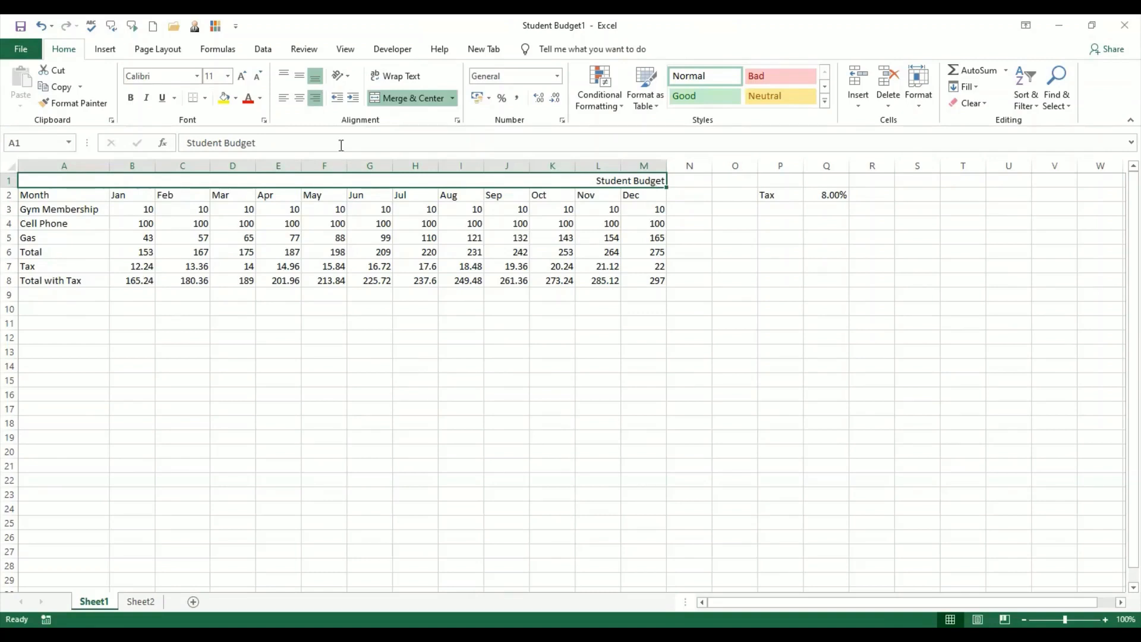
pyautogui.click(284, 102)
pyautogui.click(284, 101)
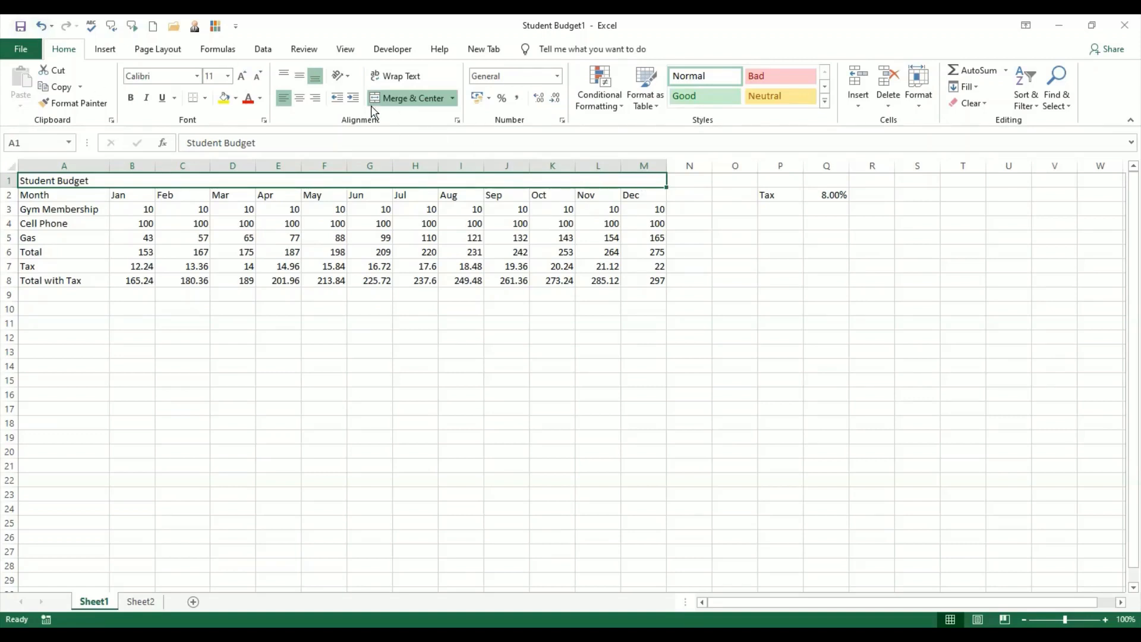
pyautogui.click(315, 98)
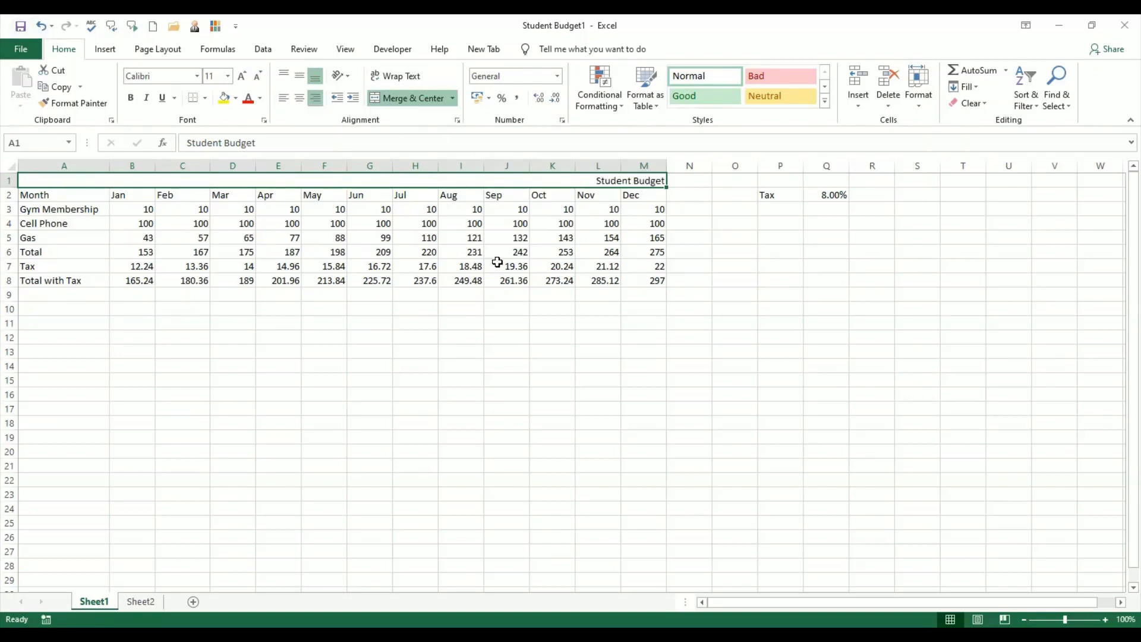
pyautogui.click(499, 350)
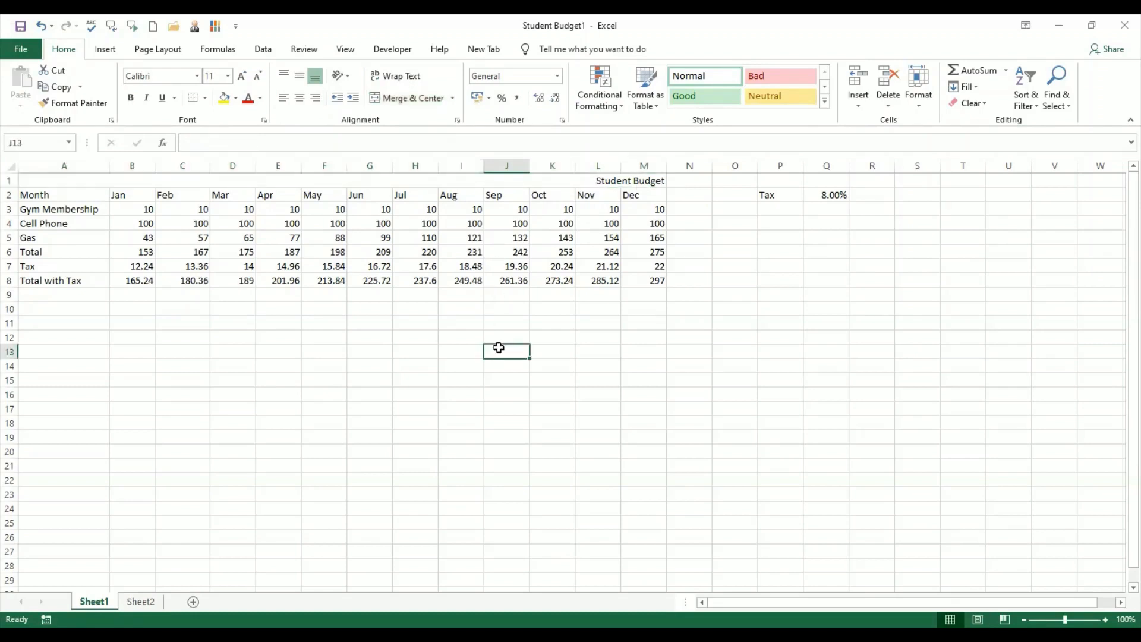
# Unmerge the Student Budget heading in row 1 and select cell A1.
pyautogui.click(500, 179)
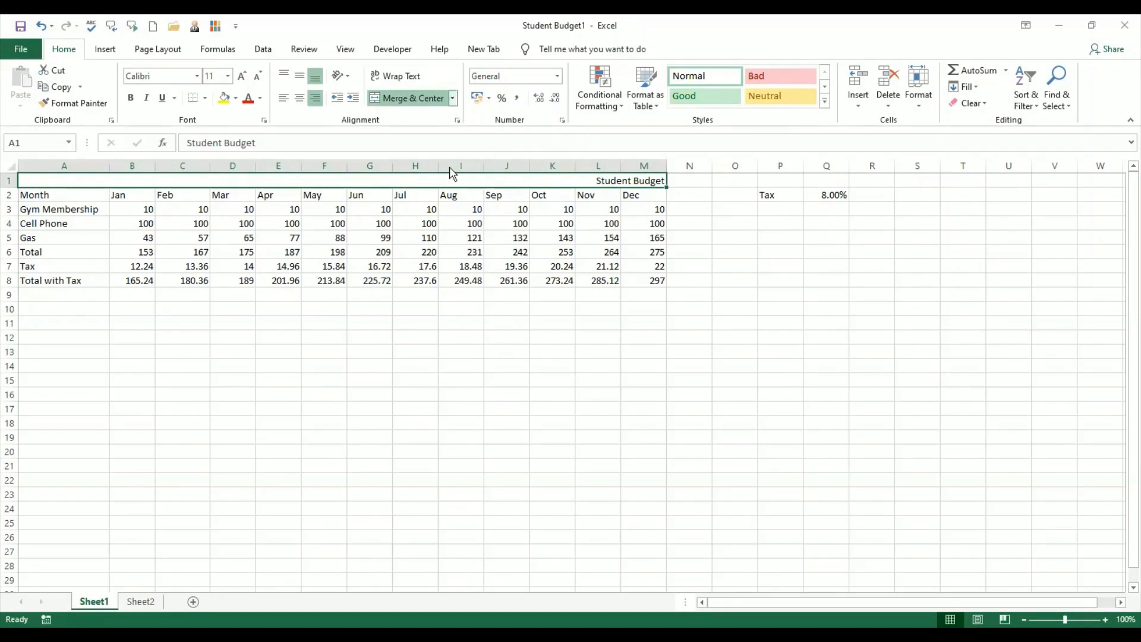
pyautogui.click(452, 98)
pyautogui.click(443, 170)
pyautogui.click(394, 354)
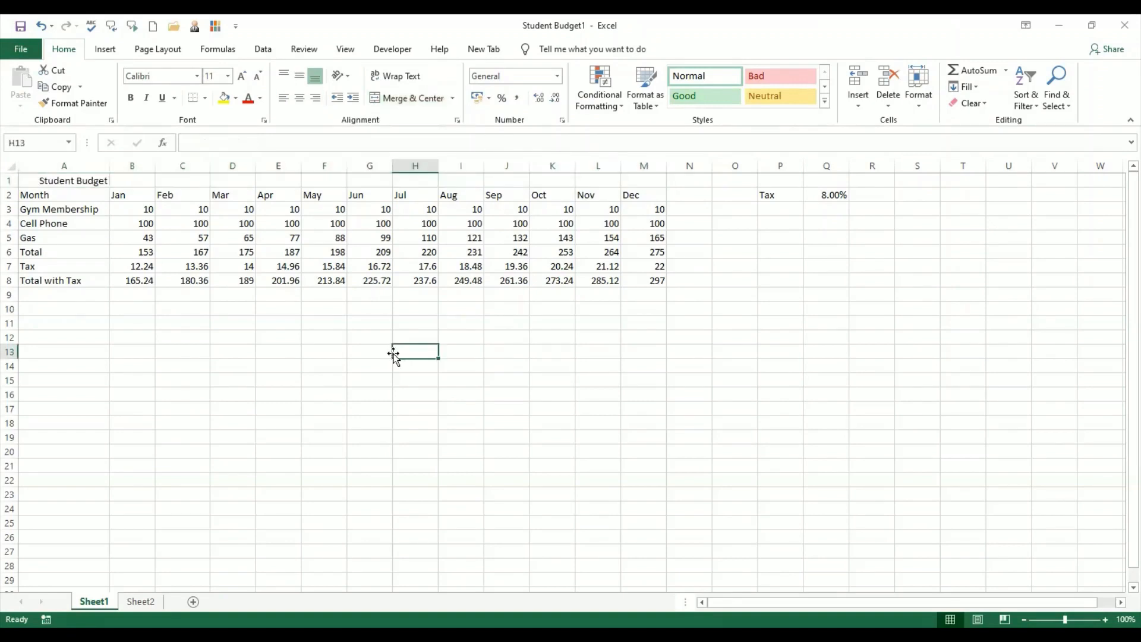
pyautogui.click(95, 182)
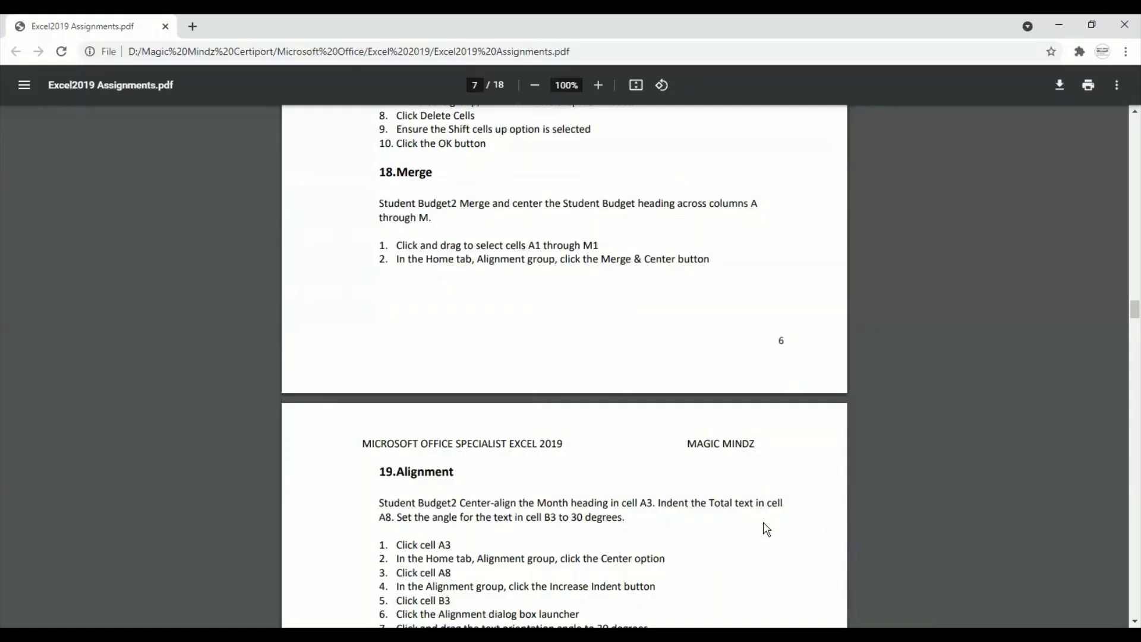
# Read the Alignment assignment in the PDF, and return to the Student Budget1 workbook in Excel.
pyautogui.scroll(-3, 766, 528)
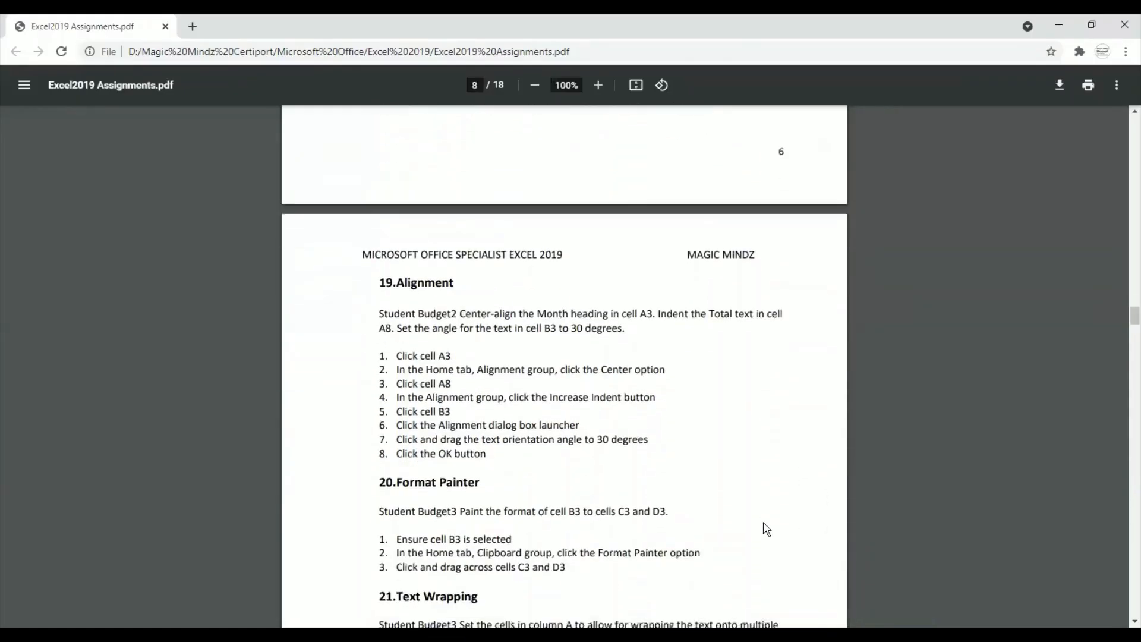
pyautogui.scroll(-2, 766, 528)
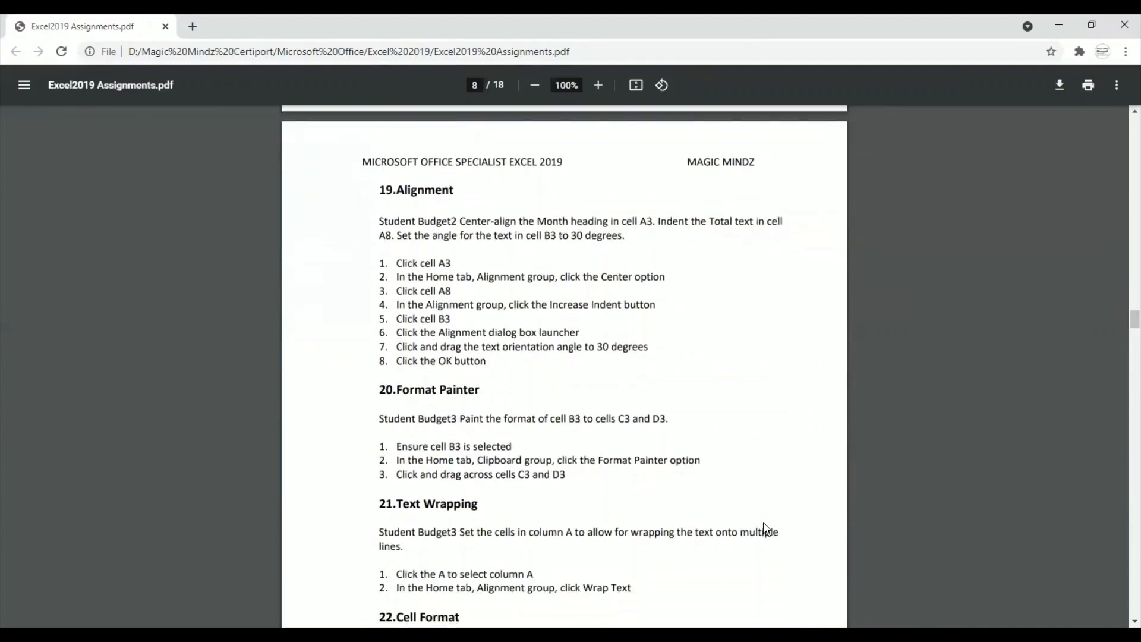
pyautogui.scroll(-1, 767, 529)
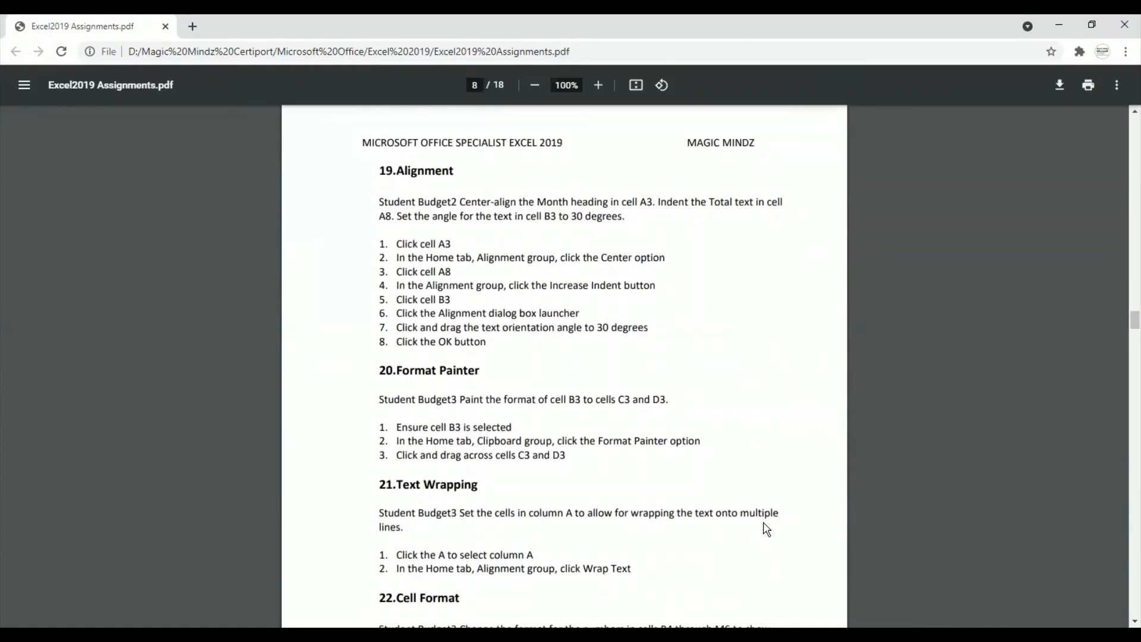
pyautogui.scroll(1, 766, 528)
pyautogui.scroll(-1, 766, 529)
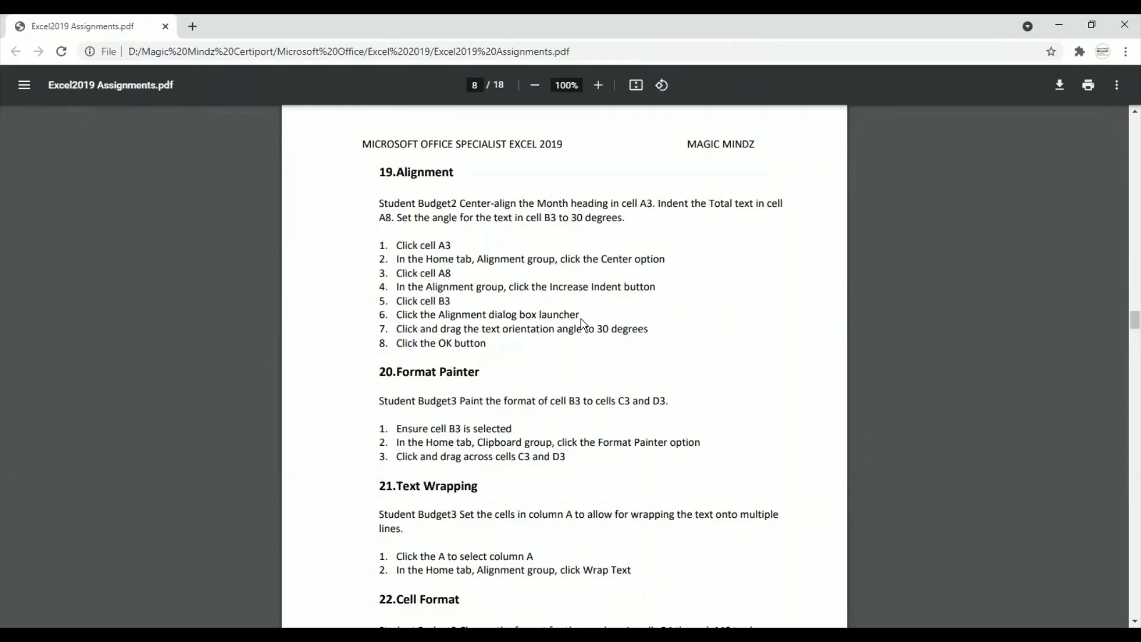
pyautogui.hotkey('alt', 'Tab')
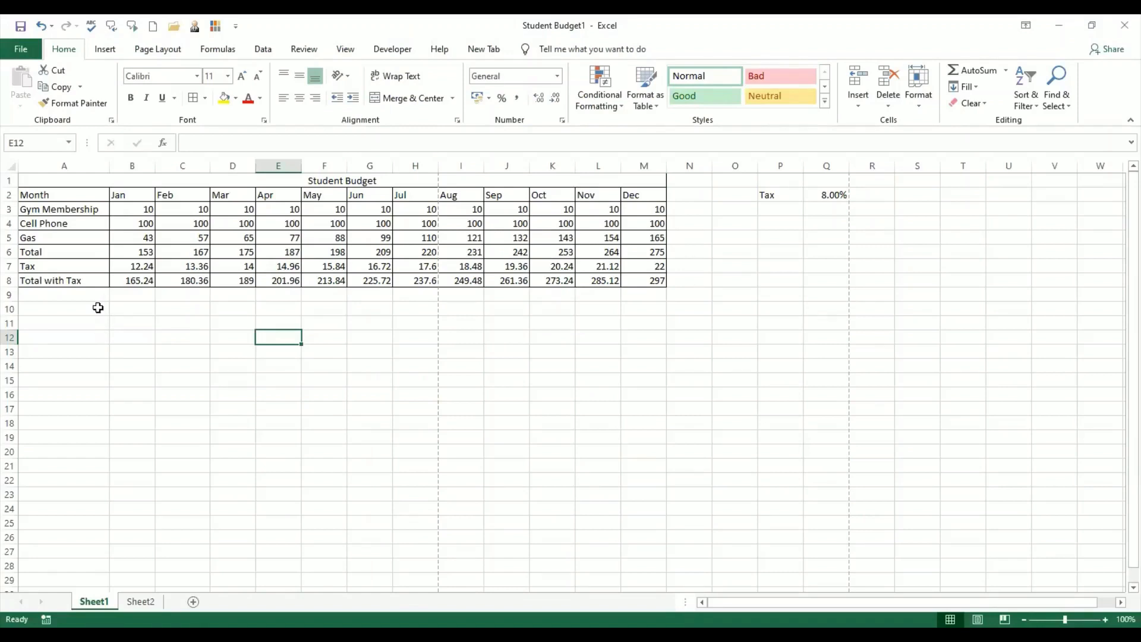
# Center the Month heading horizontally in cell A2.
pyautogui.click(70, 197)
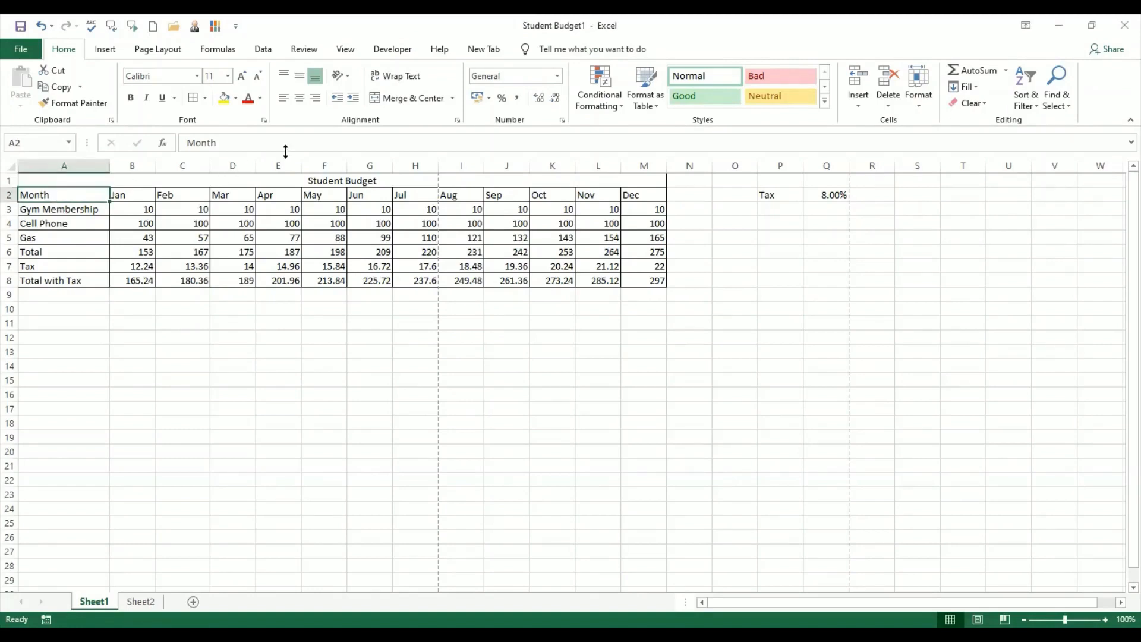
pyautogui.click(298, 95)
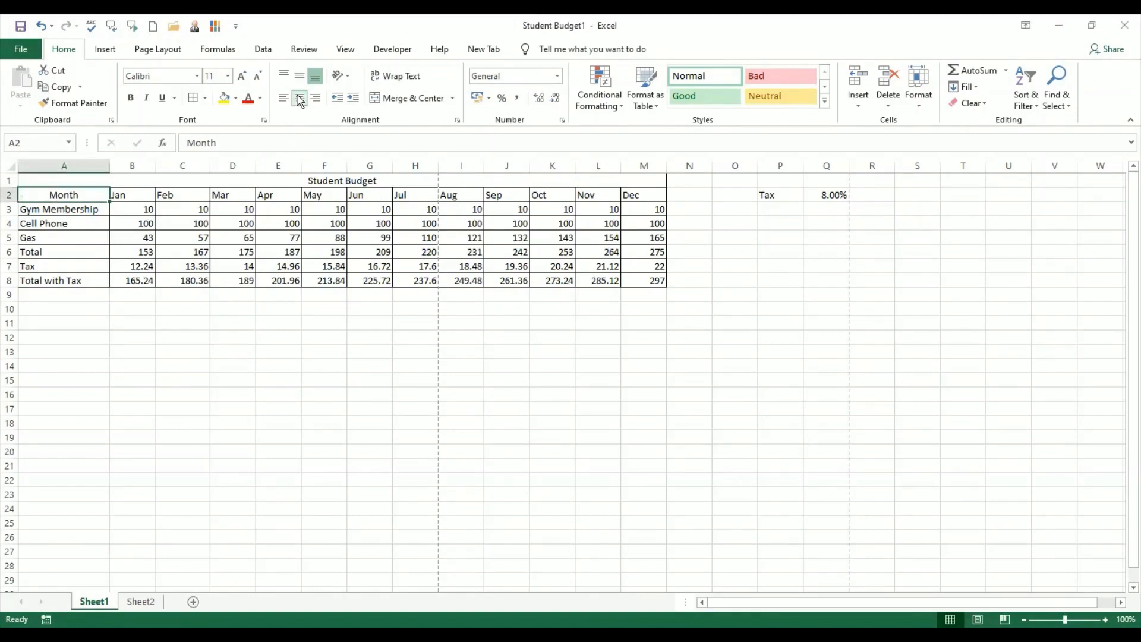
pyautogui.click(212, 366)
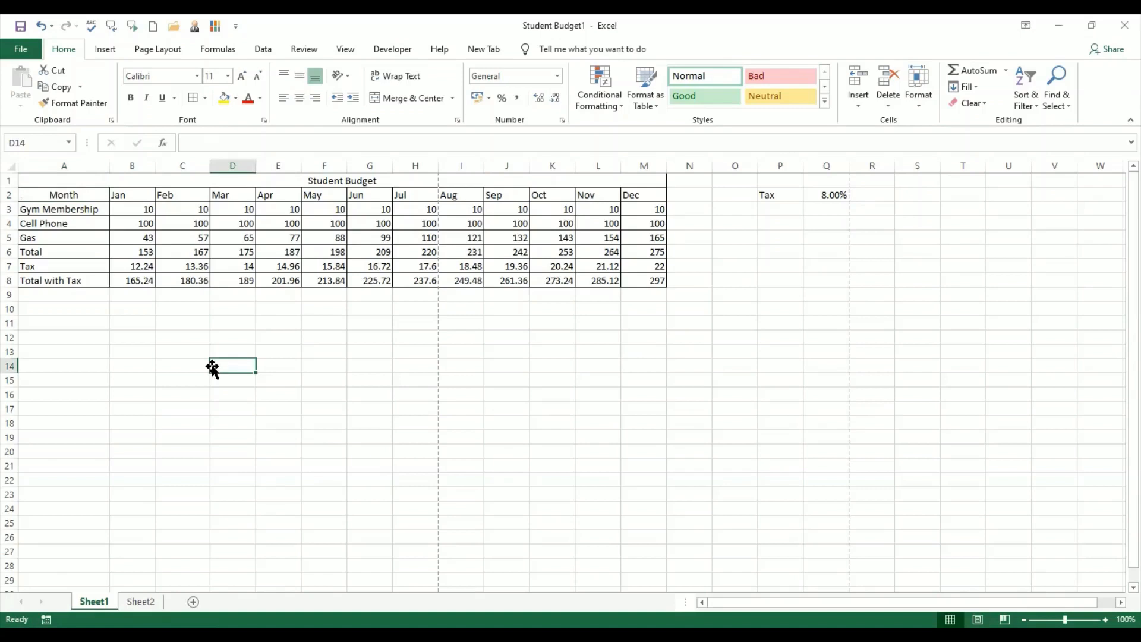
# Set the orientation of the Jan heading in cell B2 to Angle Counterclockwise.
pyautogui.click(138, 193)
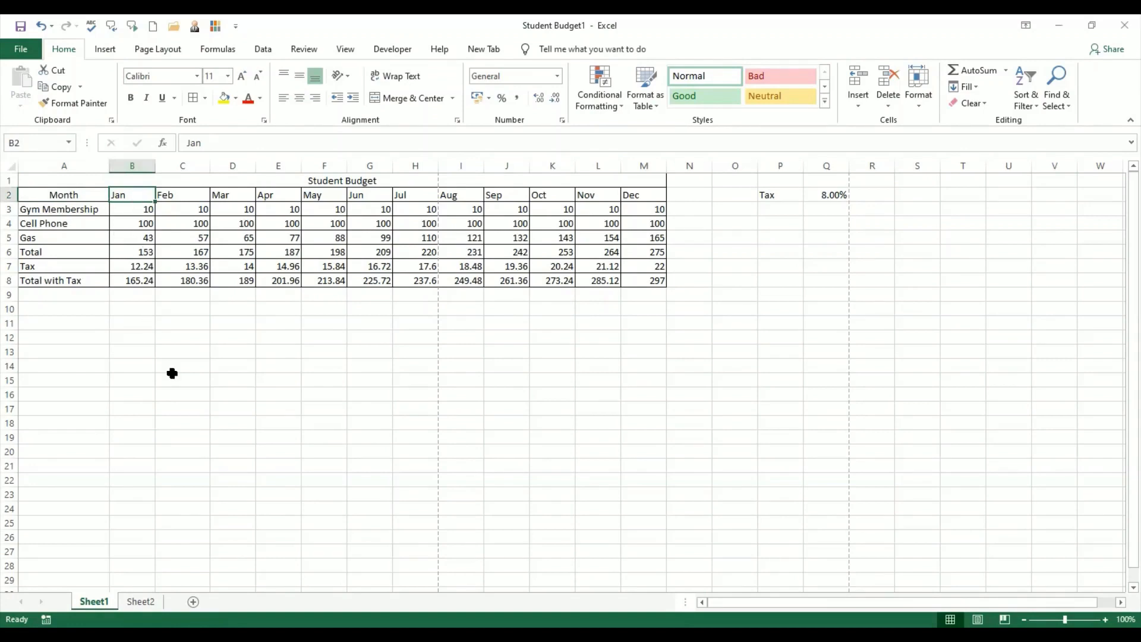
pyautogui.click(349, 78)
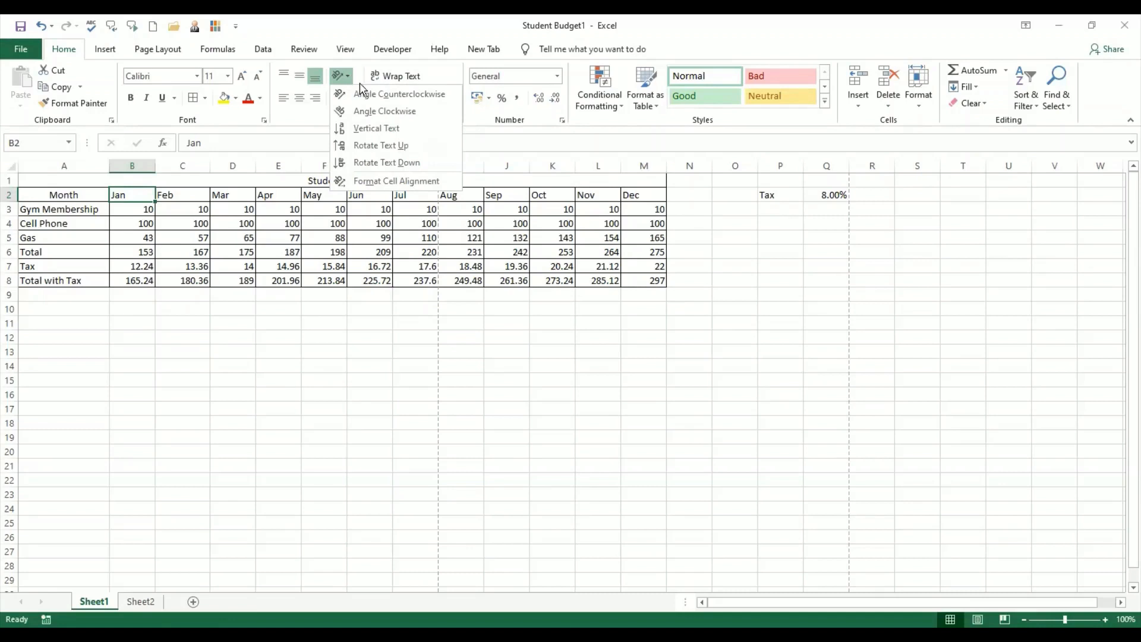
pyautogui.click(373, 94)
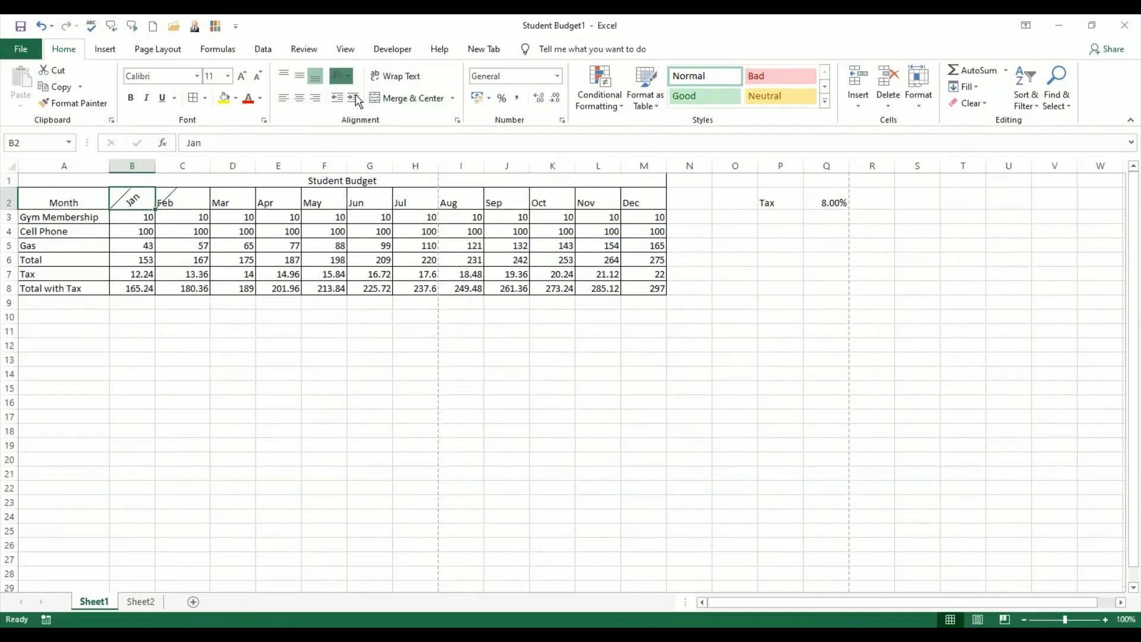
pyautogui.click(361, 113)
pyautogui.hotkey('ctrl', 'z')
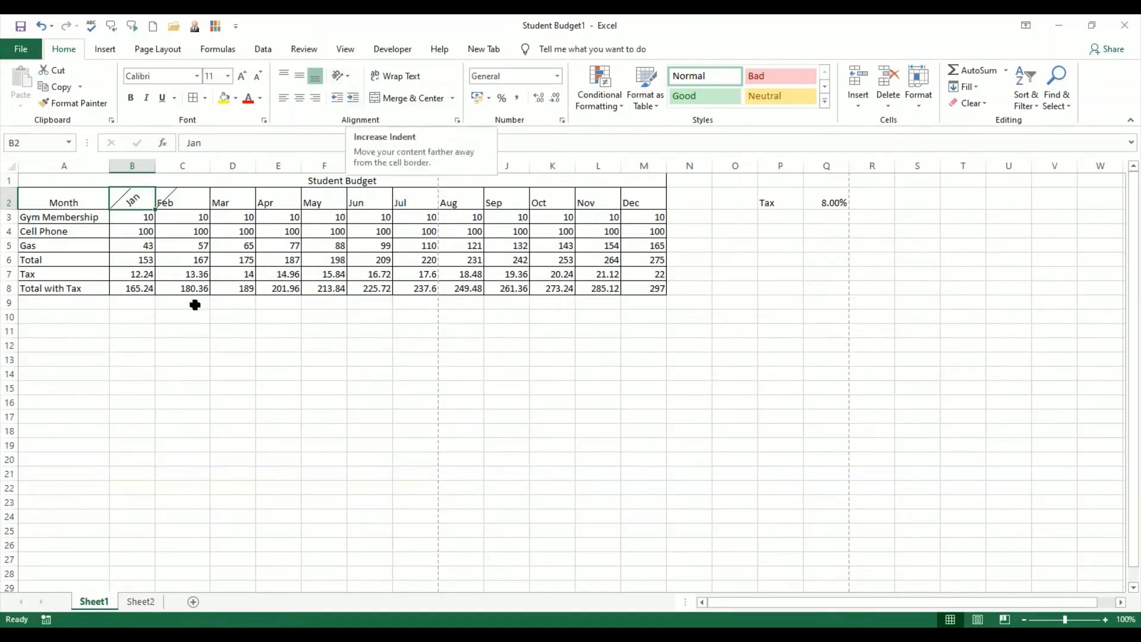
pyautogui.click(129, 342)
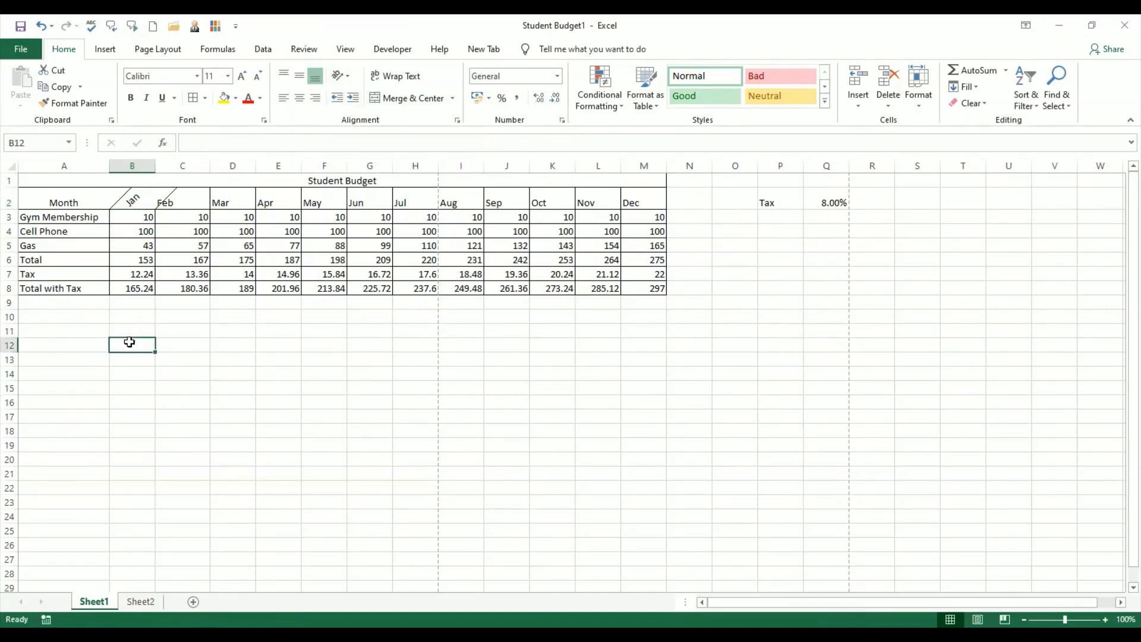
# Increase the indent of the Total label in cell A6 by one level, and undo that indent.
pyautogui.click(53, 265)
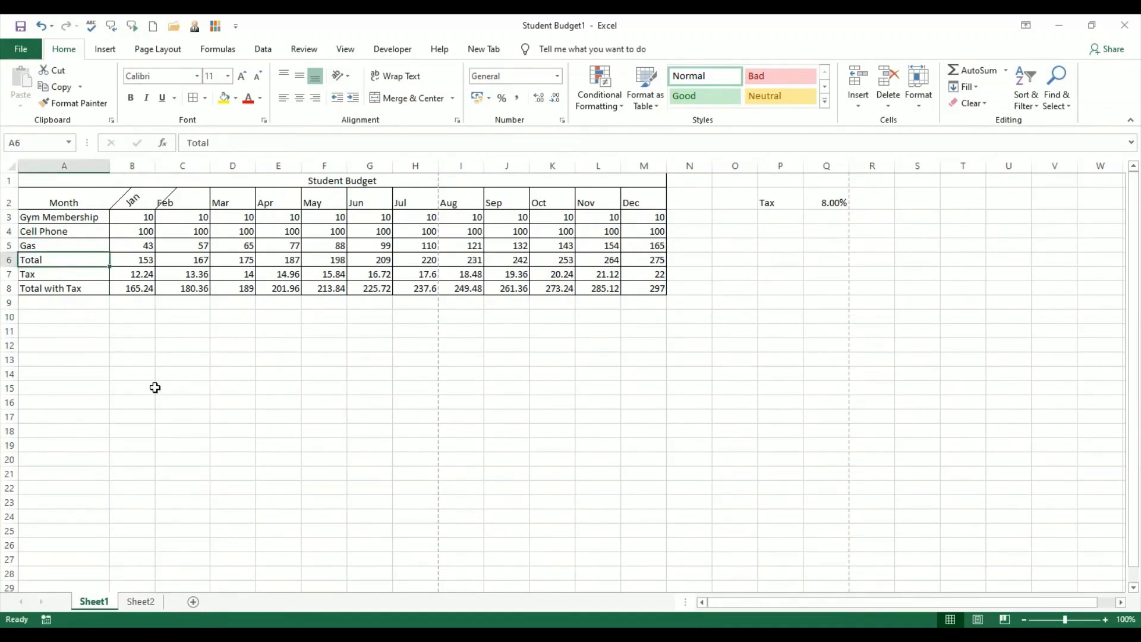
pyautogui.click(354, 98)
pyautogui.click(216, 361)
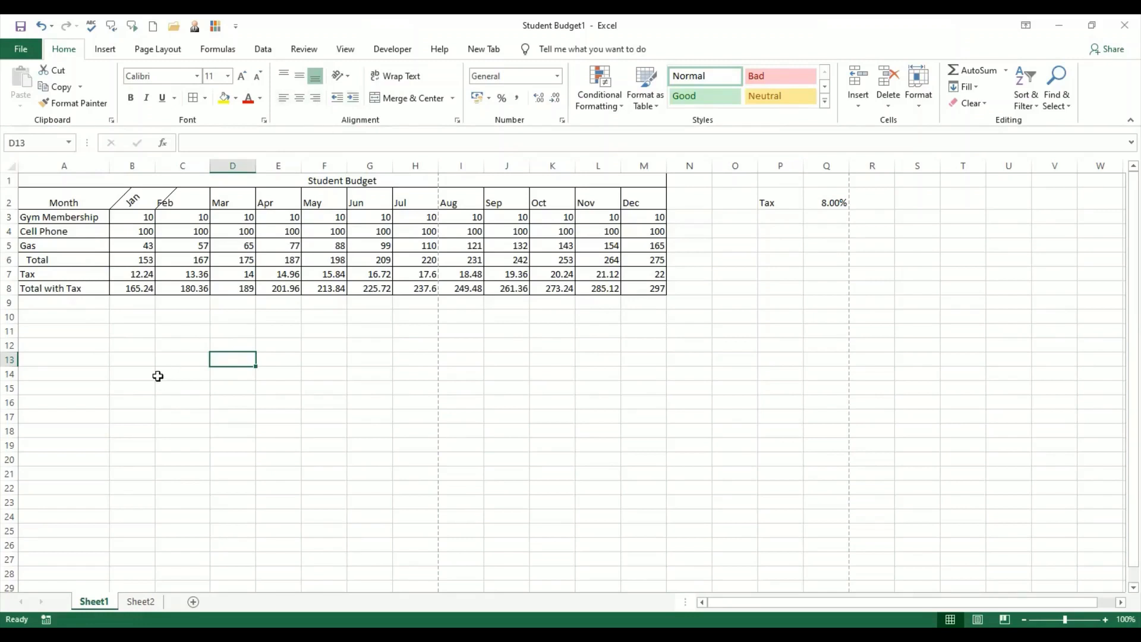
pyautogui.click(133, 333)
pyautogui.click(58, 260)
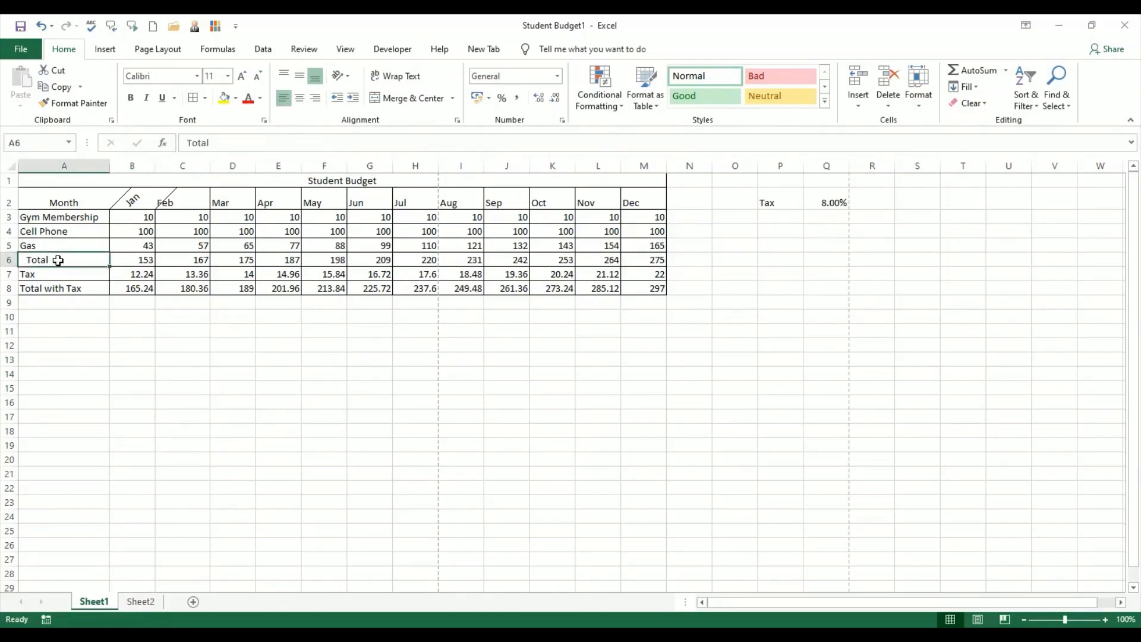
pyautogui.hotkey('ctrl', 'z')
pyautogui.click(81, 383)
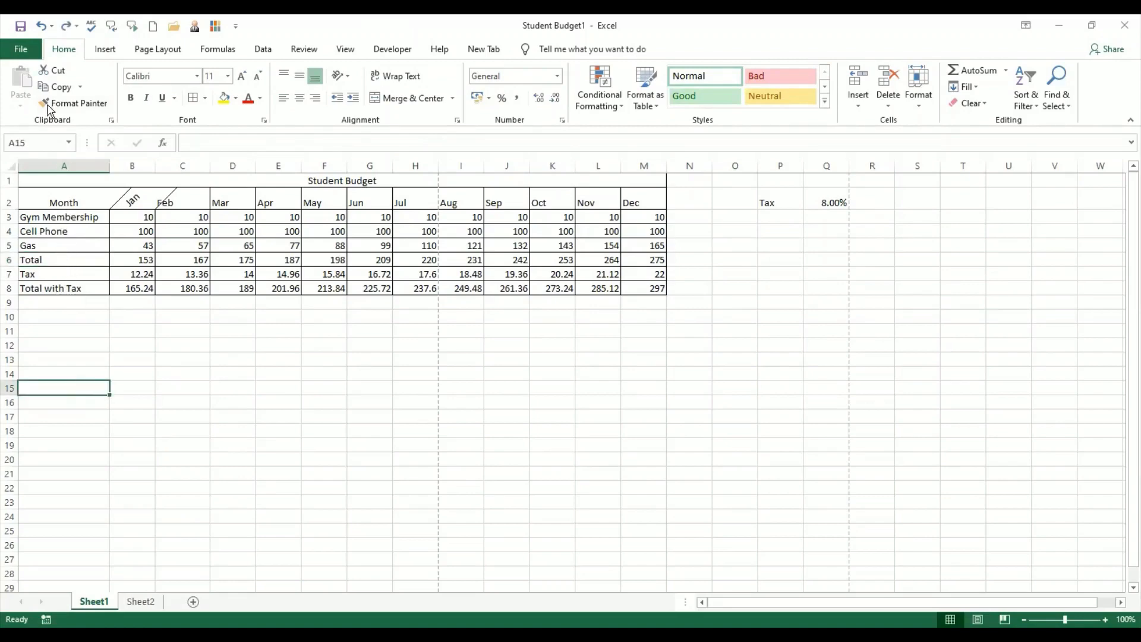
# Examine the budget table in the print preview, and return to the worksheet.
pyautogui.click(21, 49)
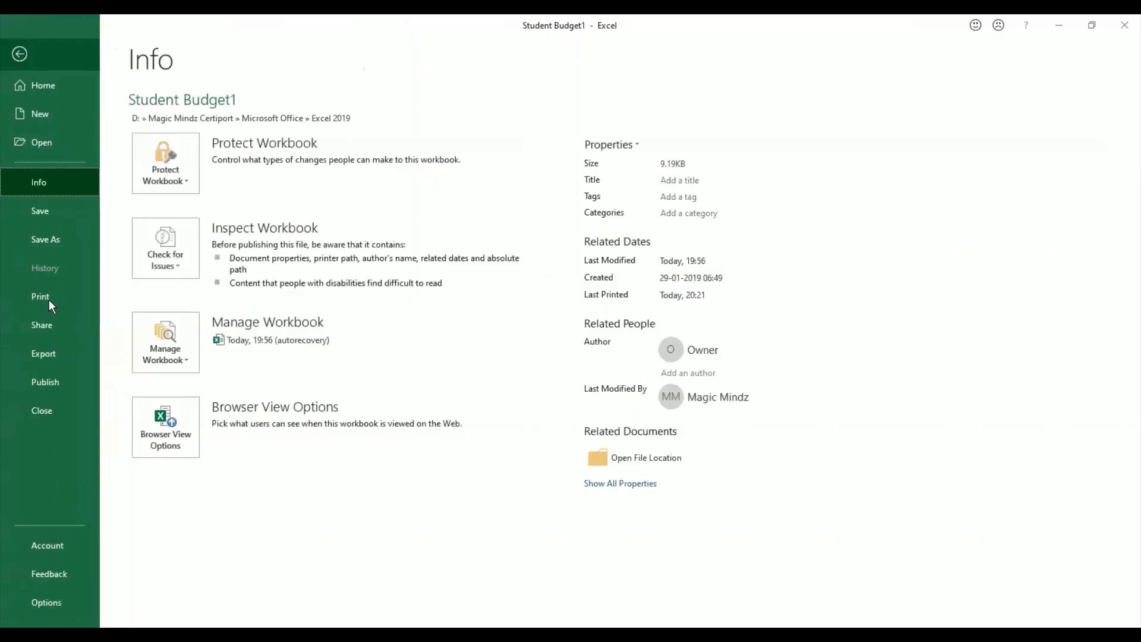
pyautogui.click(49, 300)
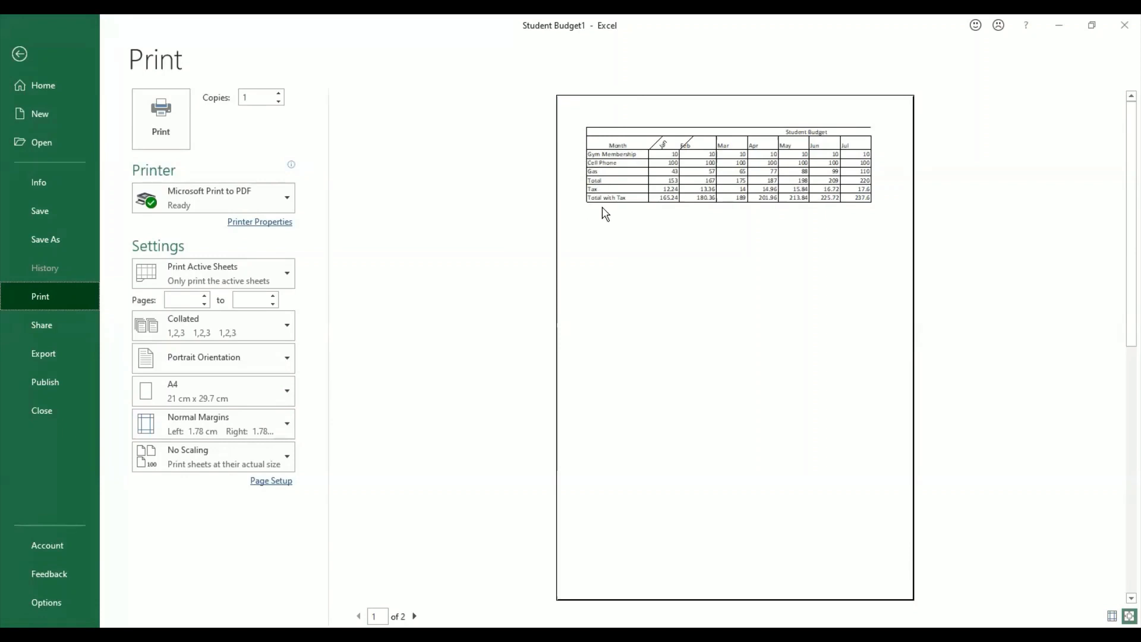
pyautogui.click(24, 52)
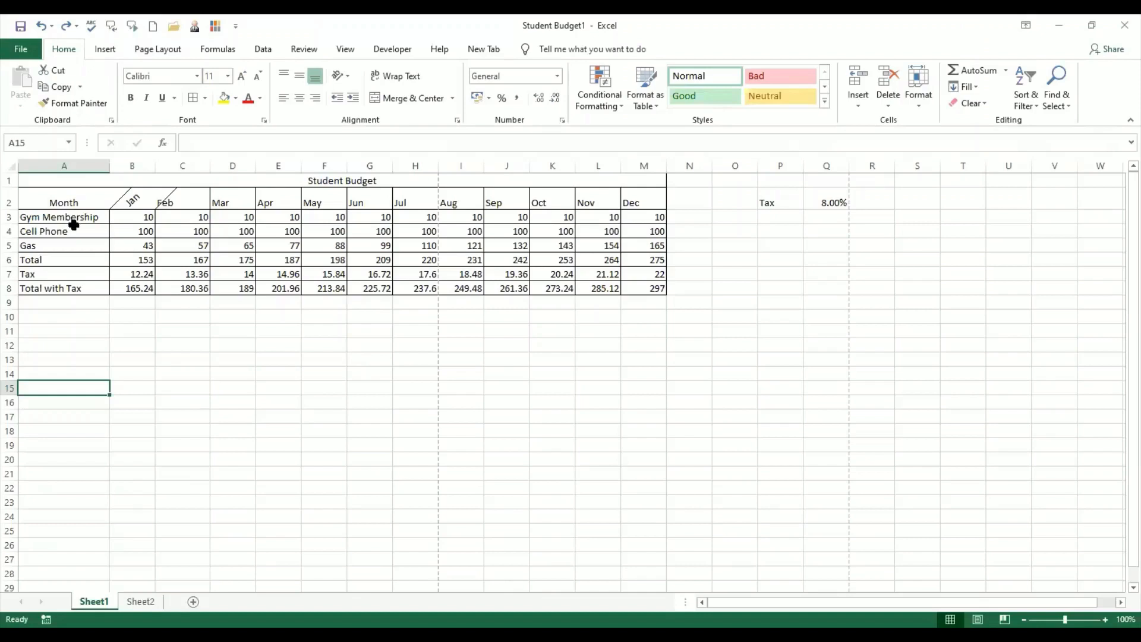
# Increase the indent of the row labels from Gym Membership to Total with Tax, cells A3 through A8, by one level.
pyautogui.moveTo(72, 220); pyautogui.dragTo(77, 286)
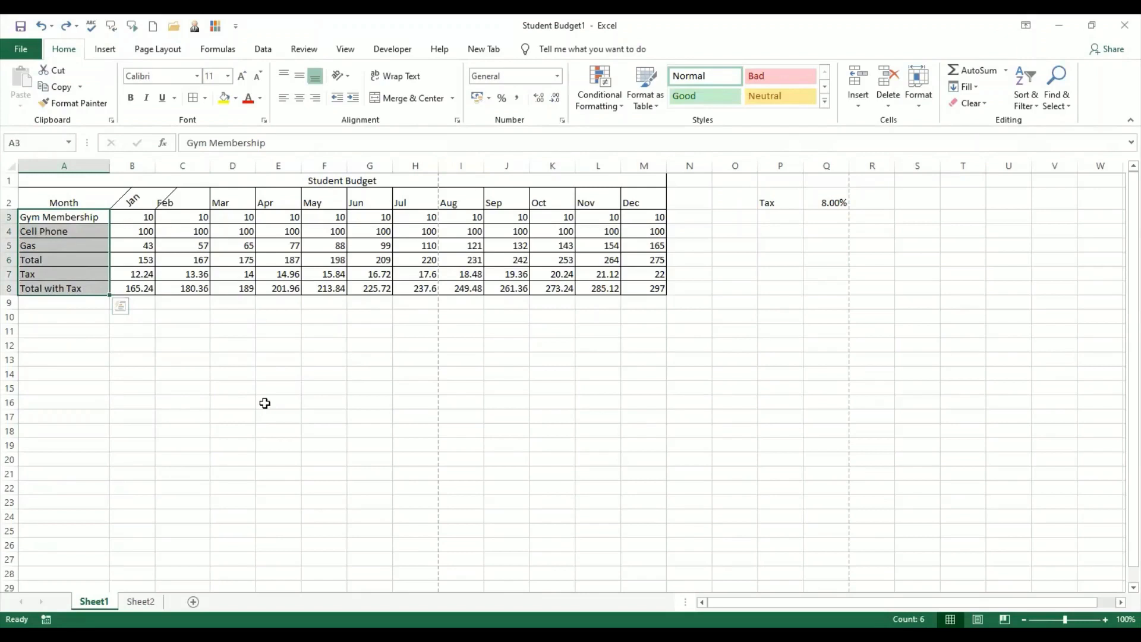
pyautogui.click(353, 99)
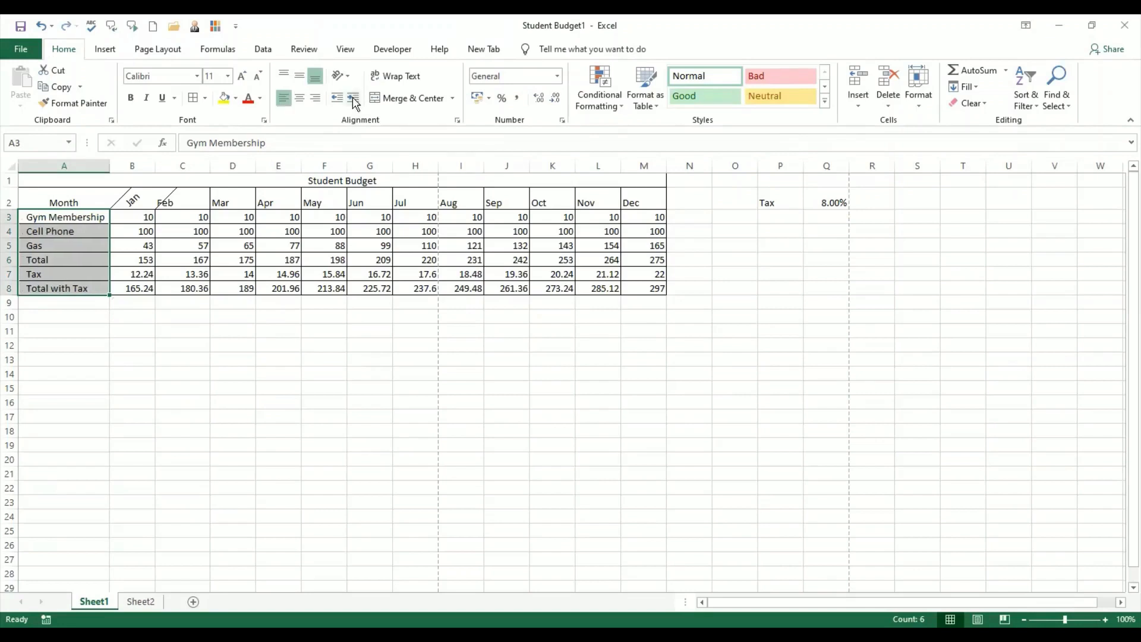
pyautogui.click(75, 312)
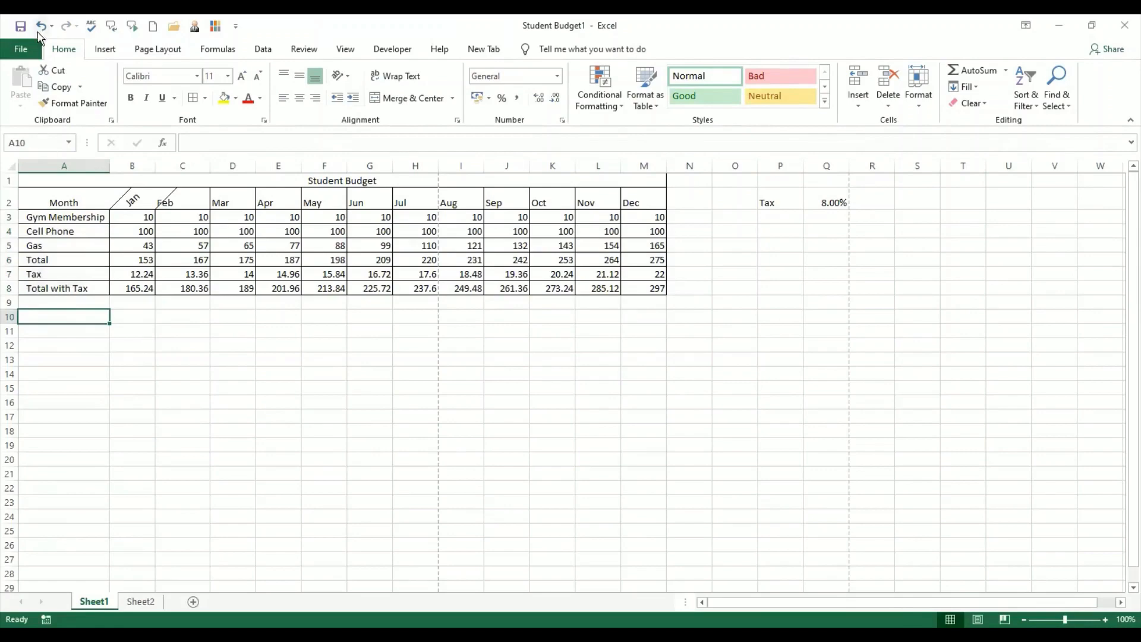
# Check the indented row labels in the print preview, and return to the worksheet.
pyautogui.click(21, 49)
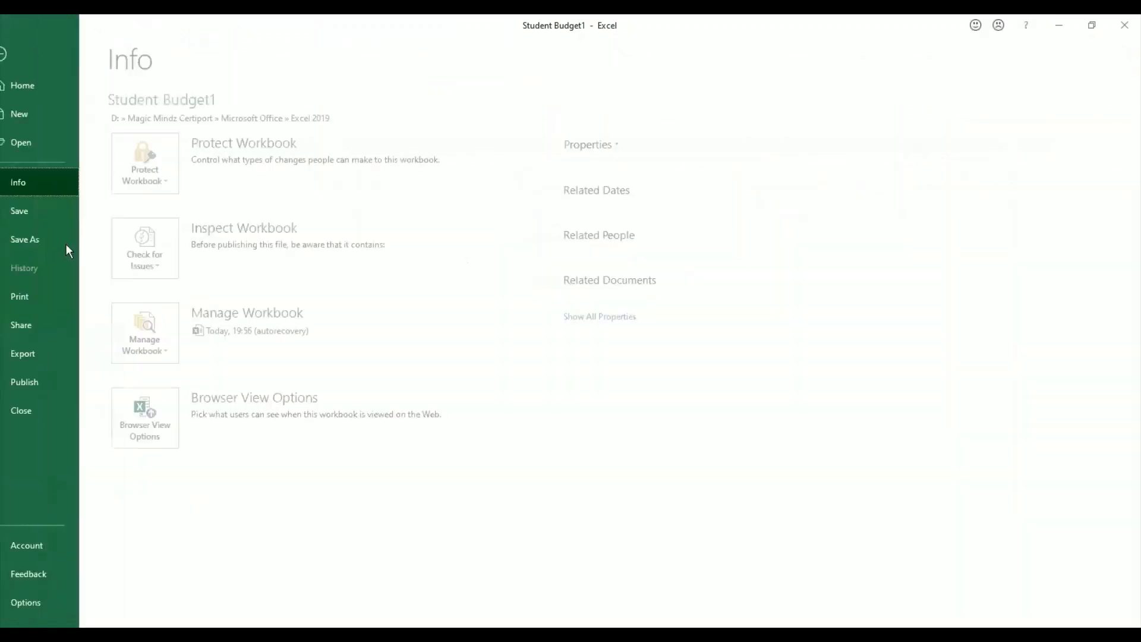
pyautogui.click(66, 299)
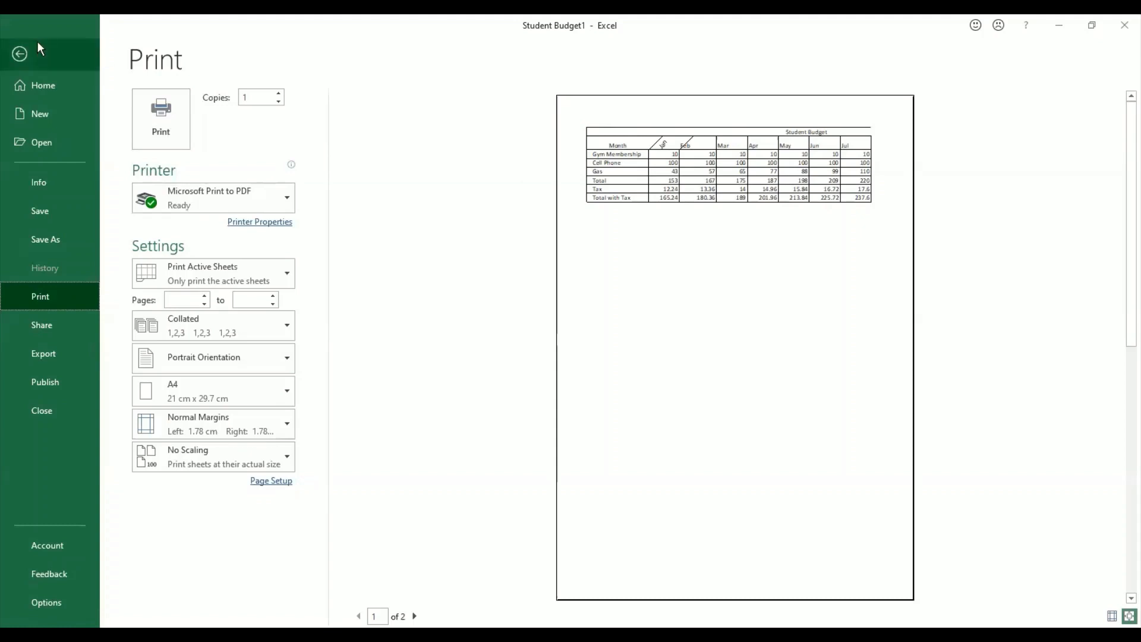
pyautogui.click(23, 51)
# Try increasing the indent of the January values in B3 through B8 several levels, and decrease it back to none.
pyautogui.click(150, 215)
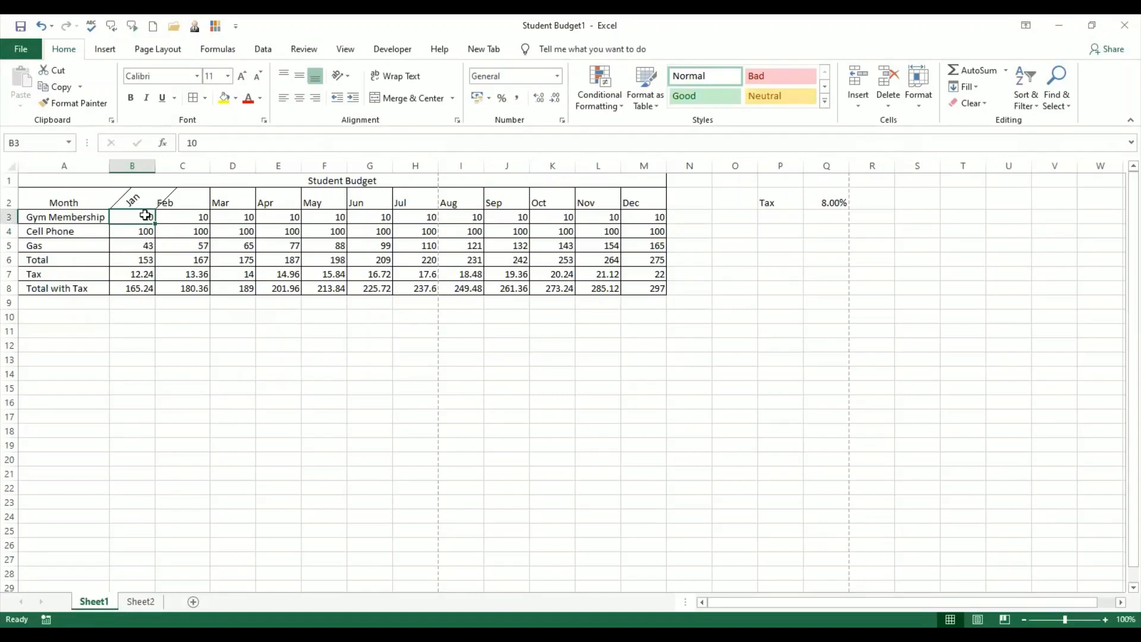
pyautogui.moveTo(146, 215); pyautogui.dragTo(146, 283)
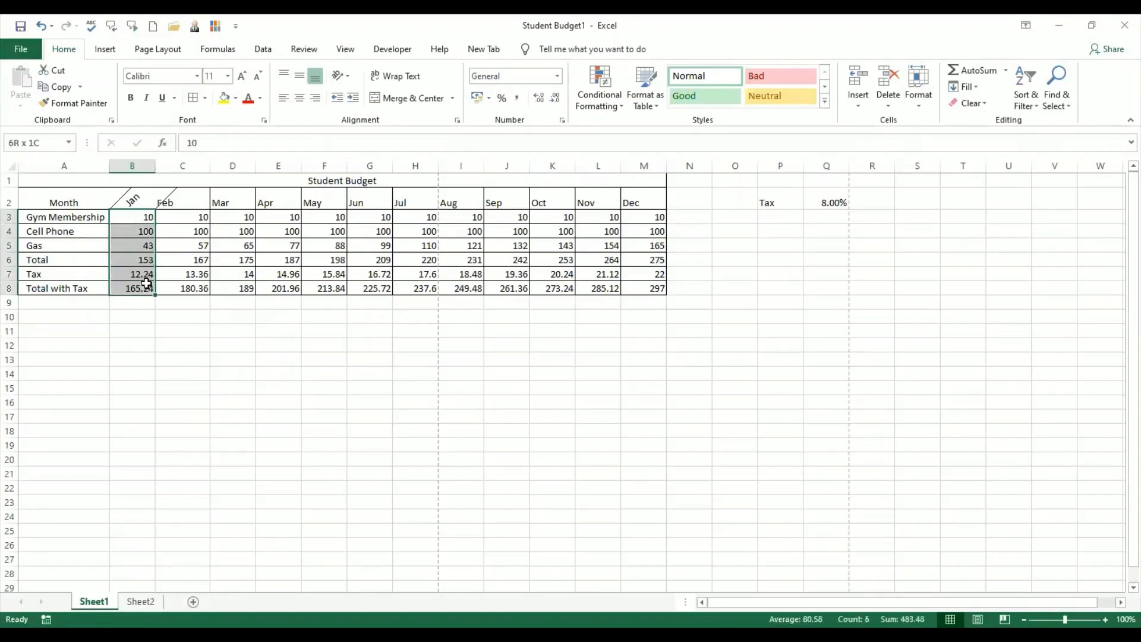
pyautogui.click(353, 100)
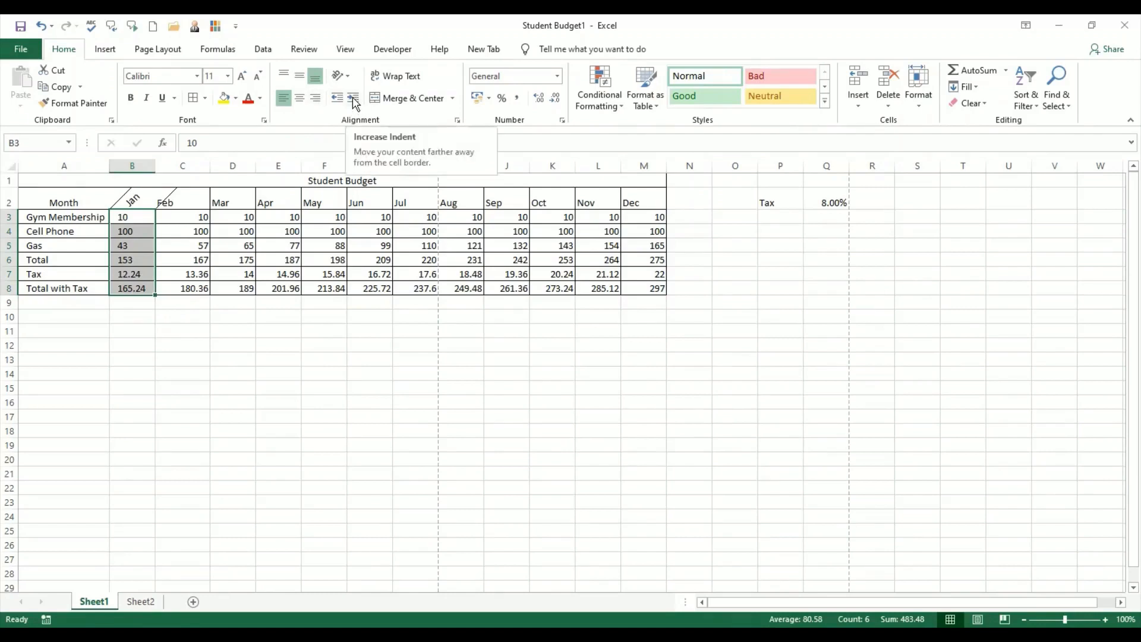
pyautogui.click(337, 98)
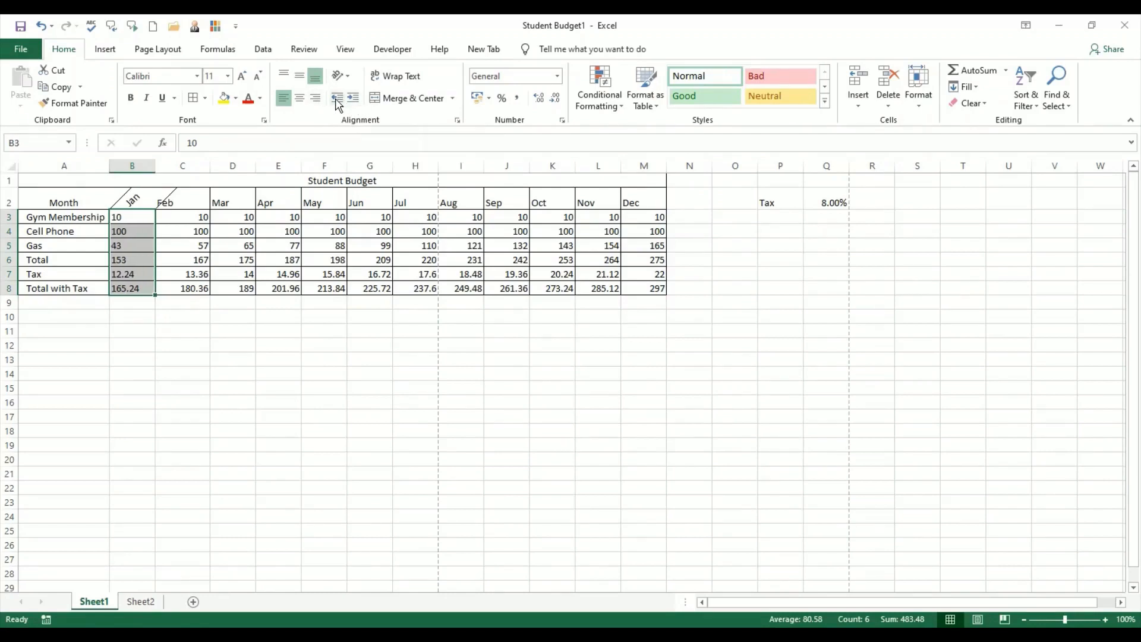
pyautogui.click(353, 98)
pyautogui.click(353, 98)
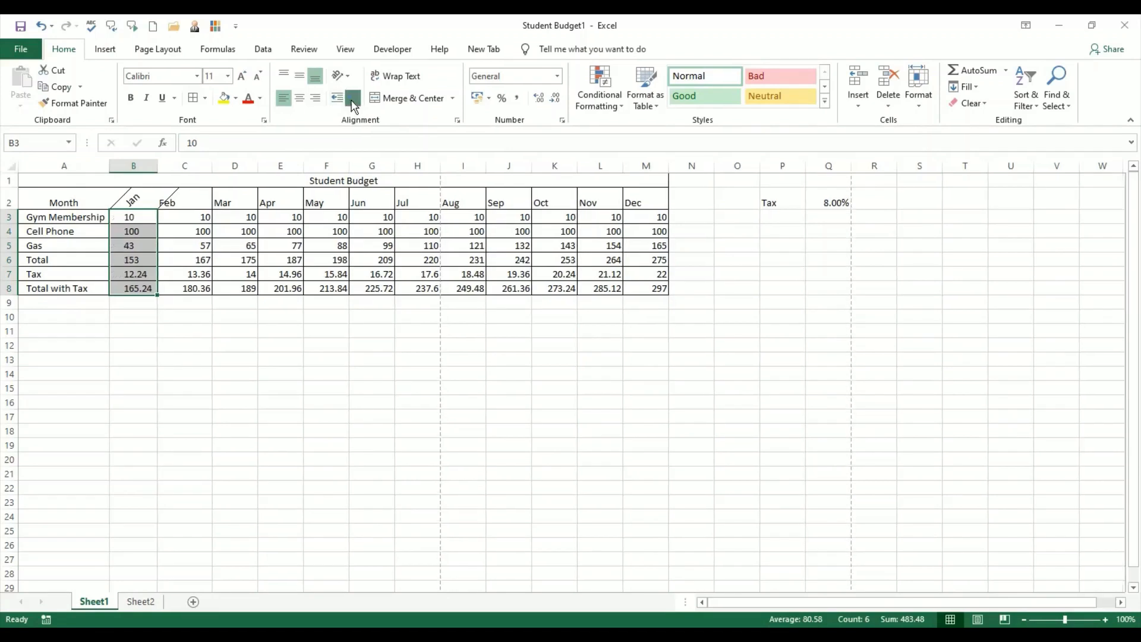
pyautogui.click(352, 101)
pyautogui.click(353, 100)
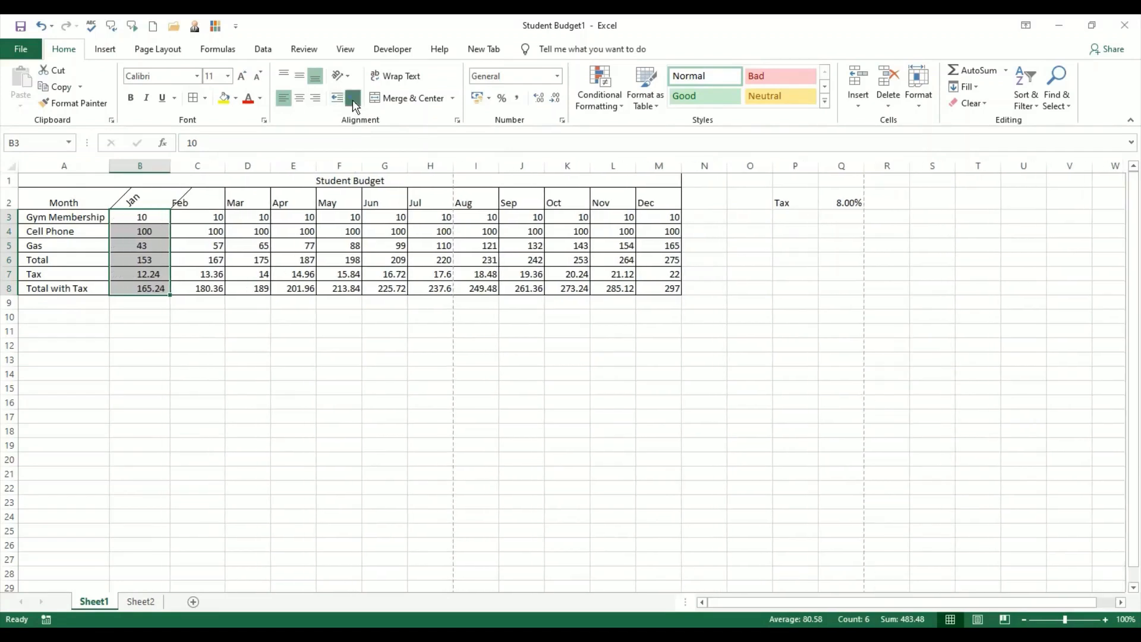
pyautogui.click(353, 100)
pyautogui.click(333, 101)
pyautogui.click(334, 100)
pyautogui.click(335, 100)
pyautogui.click(335, 101)
pyautogui.click(334, 100)
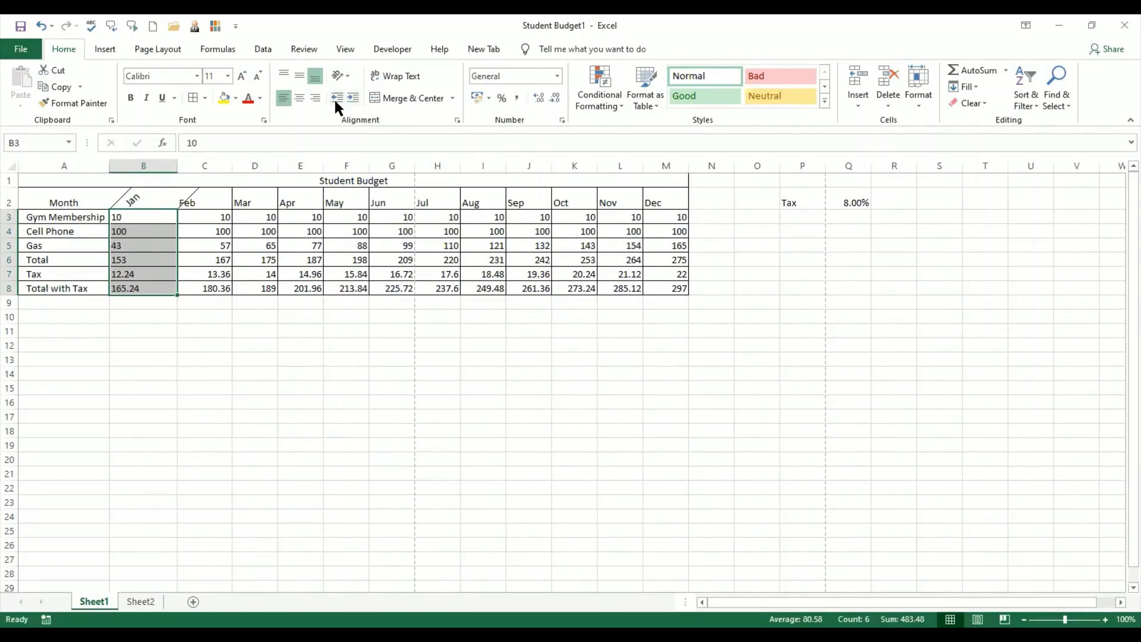
# Undo all the indent changes made to the January values in B3 through B8.
pyautogui.hotkey('ctrl', 'z')
pyautogui.hotkey('ctrl', 'z')
pyautogui.hotkey('ctrl', 'z')
pyautogui.hotkey('ctrl', 'z')
pyautogui.hotkey('ctrl', 'z')
pyautogui.hotkey('ctrl', 'z')
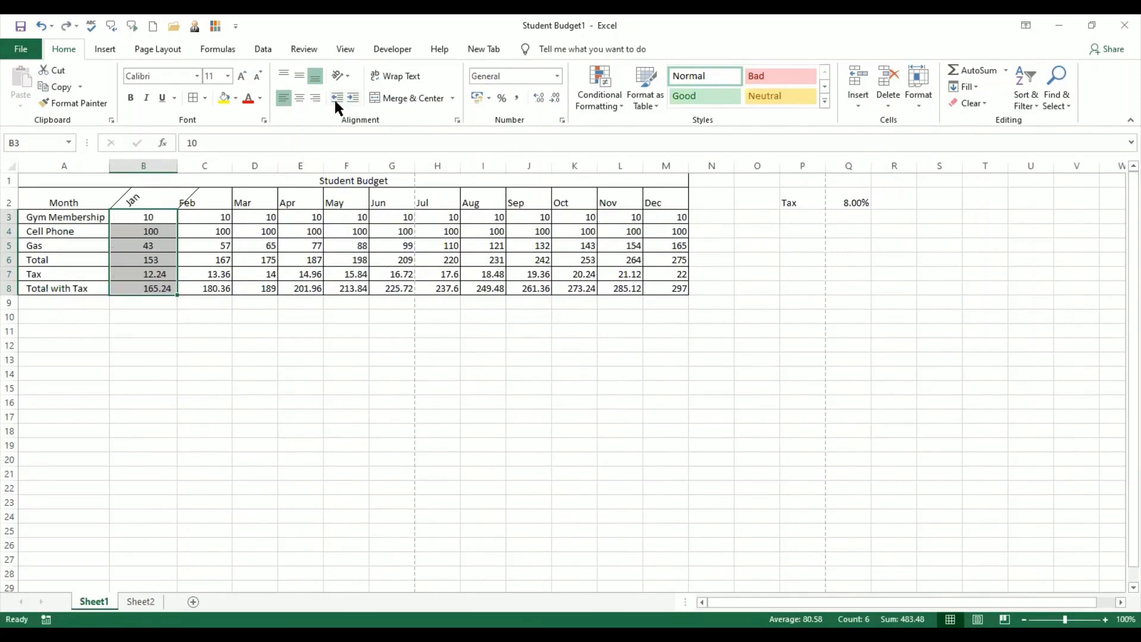
pyautogui.hotkey('ctrl', 'z')
pyautogui.hotkey('ctrl', 'z')
pyautogui.hotkey('ctrl', 'z')
pyautogui.hotkey('ctrl', 'z')
pyautogui.hotkey('ctrl', 'z')
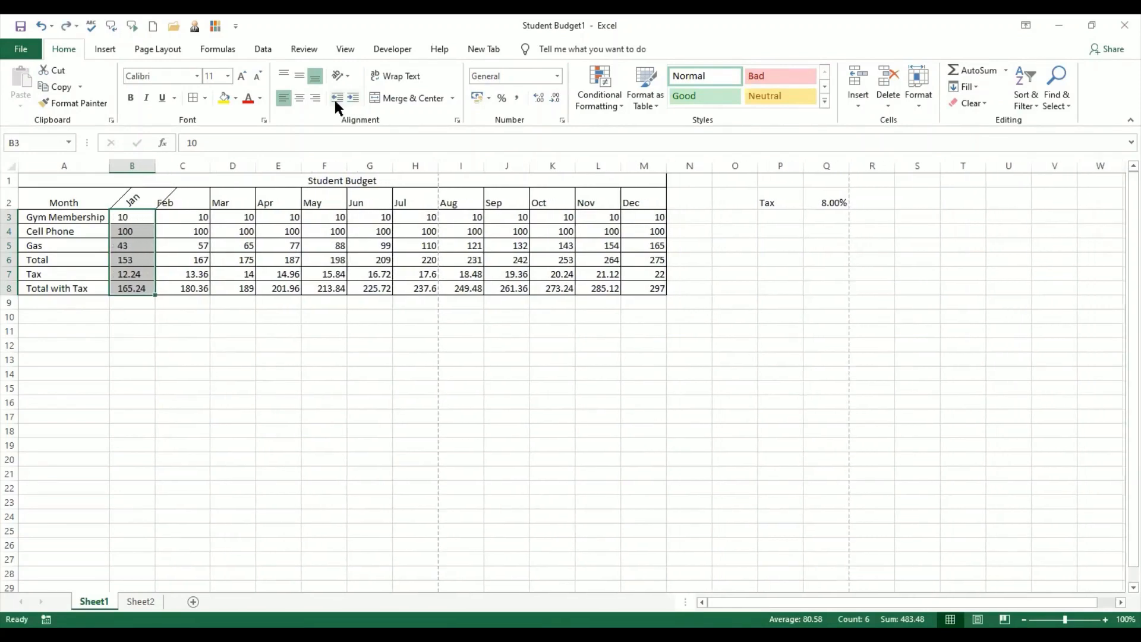
pyautogui.hotkey('ctrl', 'z')
pyautogui.hotkey('ctrl', 'z')
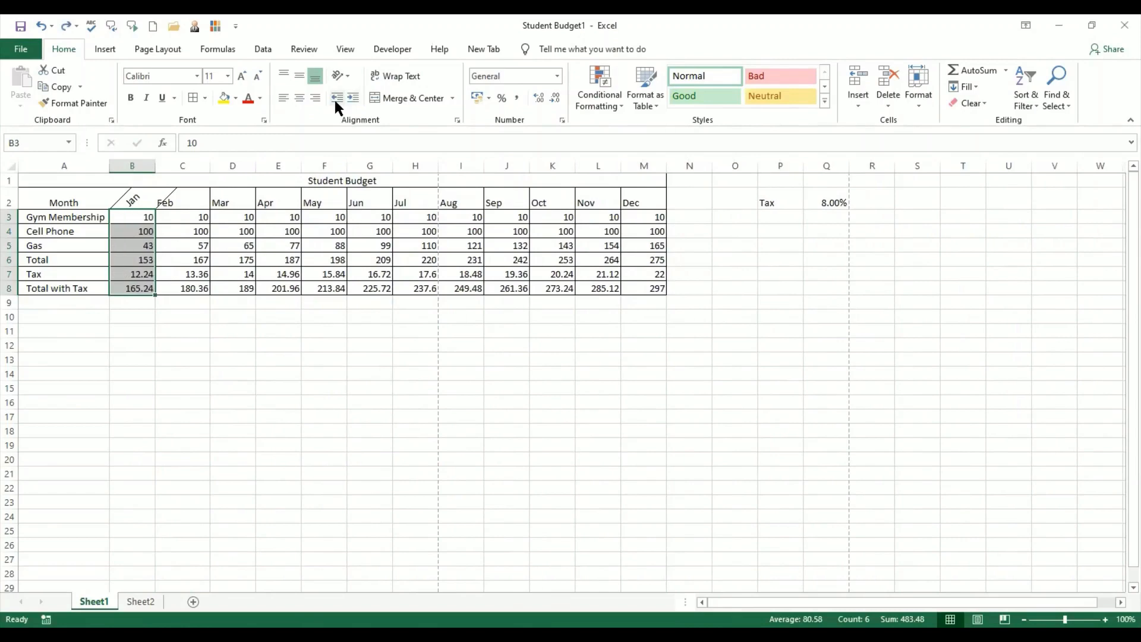
pyautogui.click(224, 365)
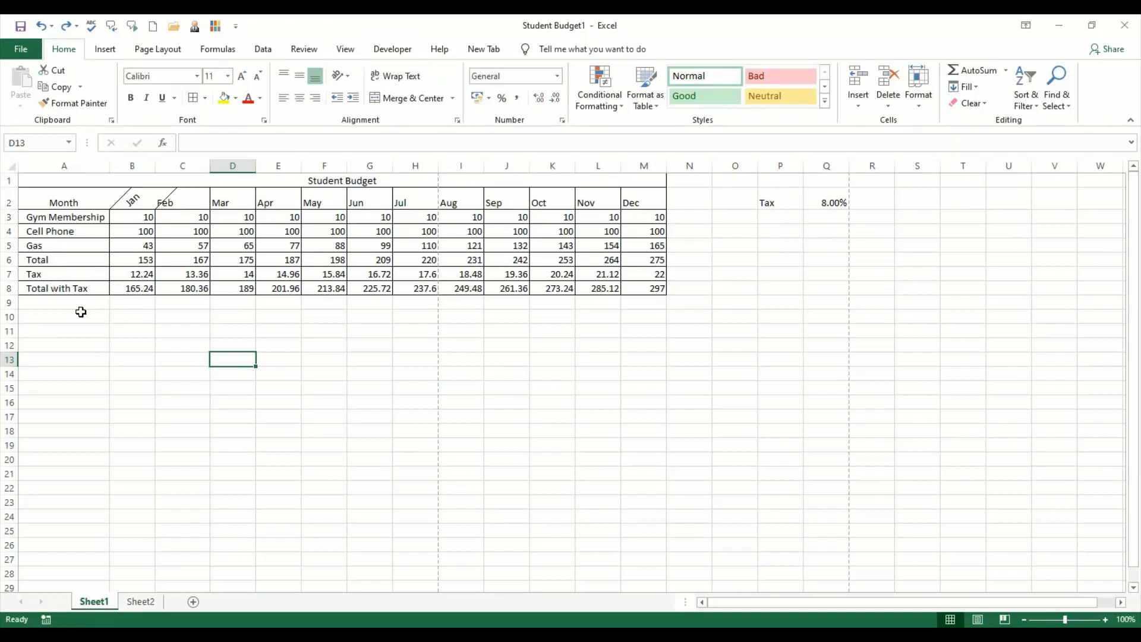
# Turn on Wrap Text for the whole of column A.
pyautogui.click(62, 218)
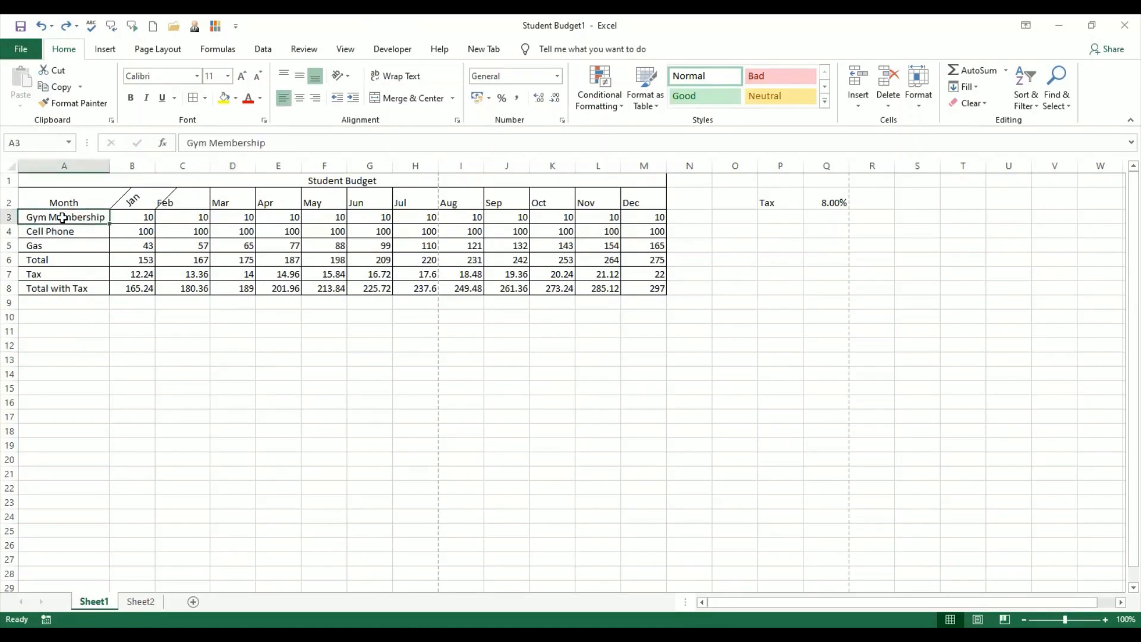
pyautogui.click(65, 164)
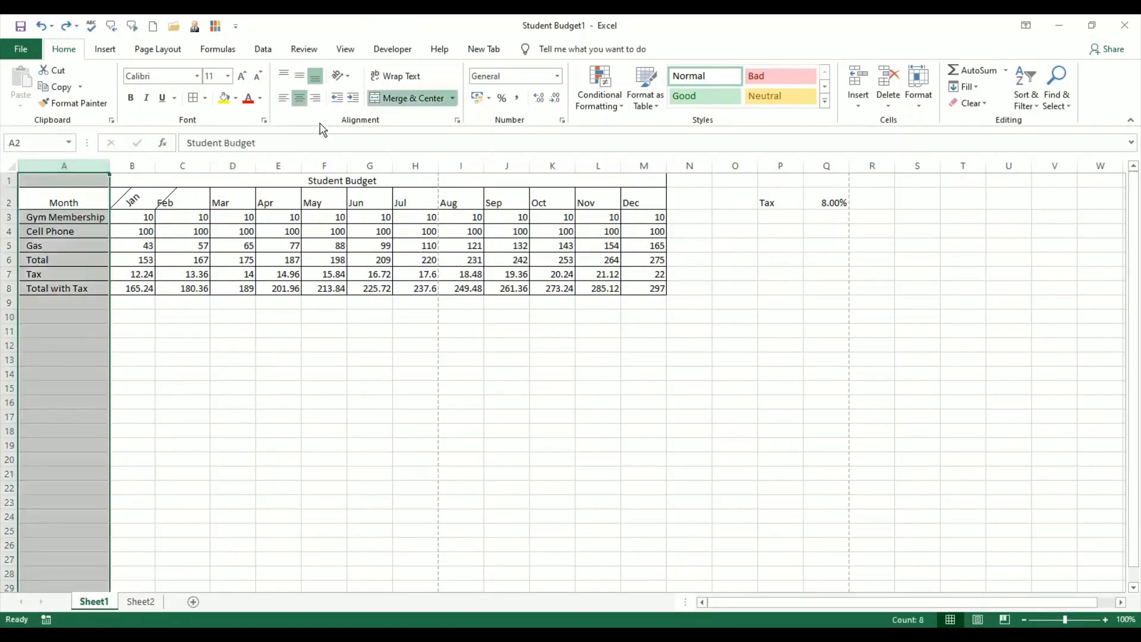
pyautogui.click(400, 76)
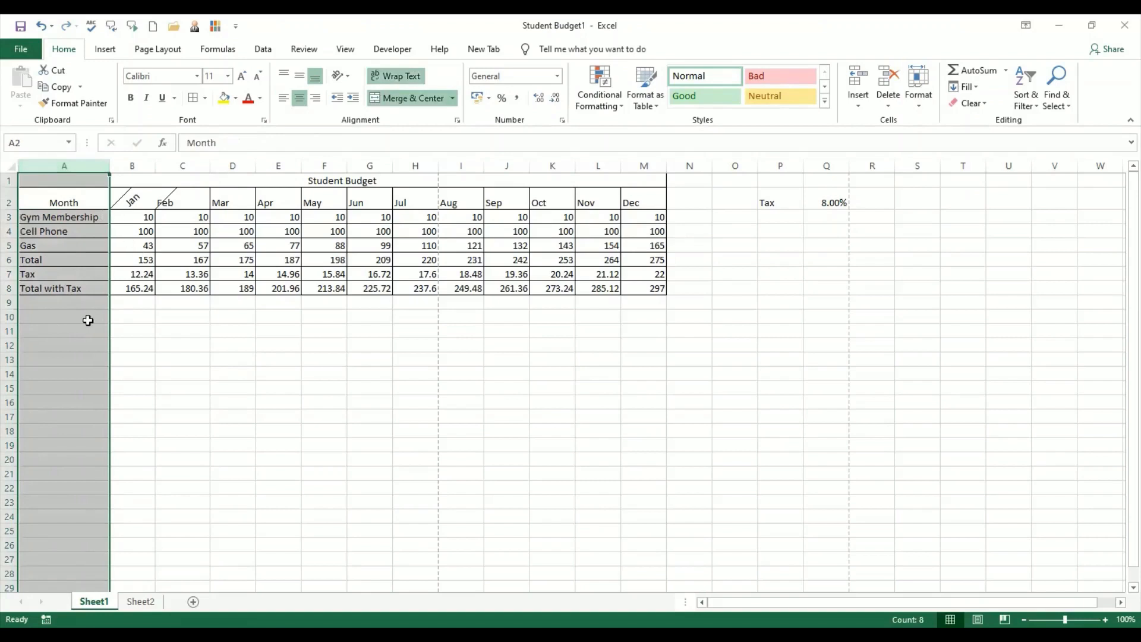
pyautogui.click(86, 319)
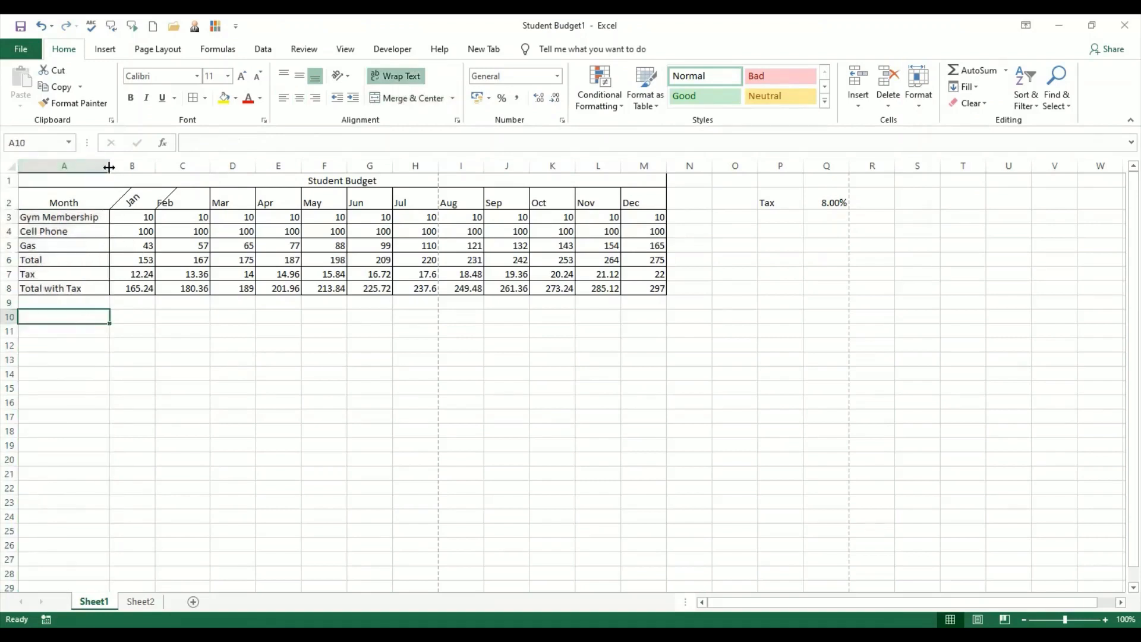
# Narrow column A so its longer labels wrap, and increase the height of row 3 to fit Gym Membership on two lines.
pyautogui.moveTo(109, 167); pyautogui.dragTo(79, 167)
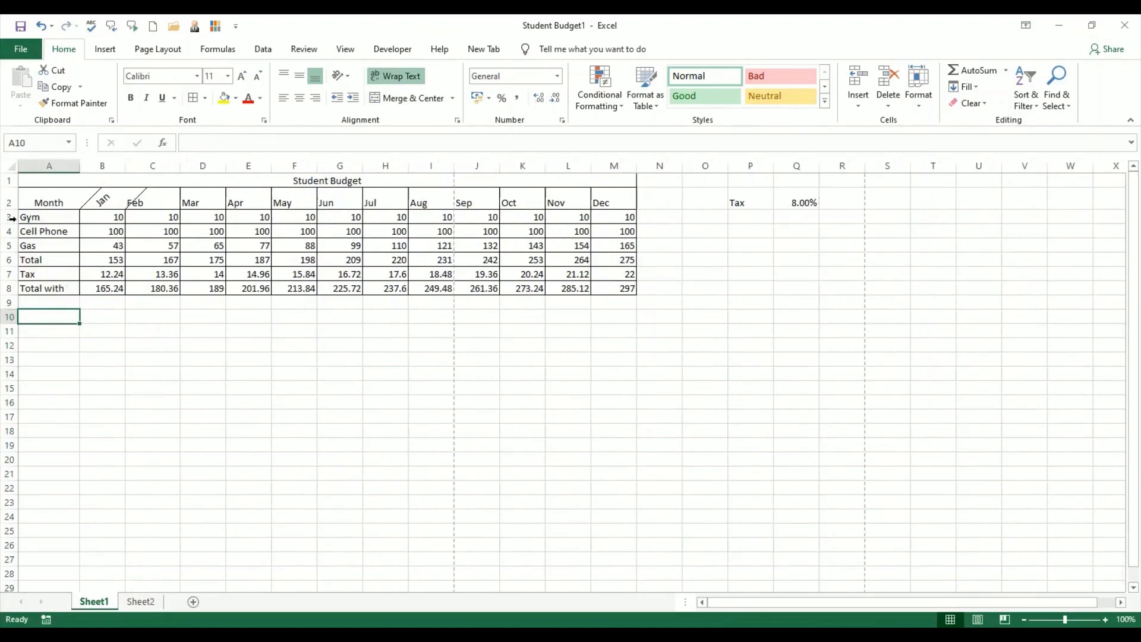
pyautogui.click(12, 218)
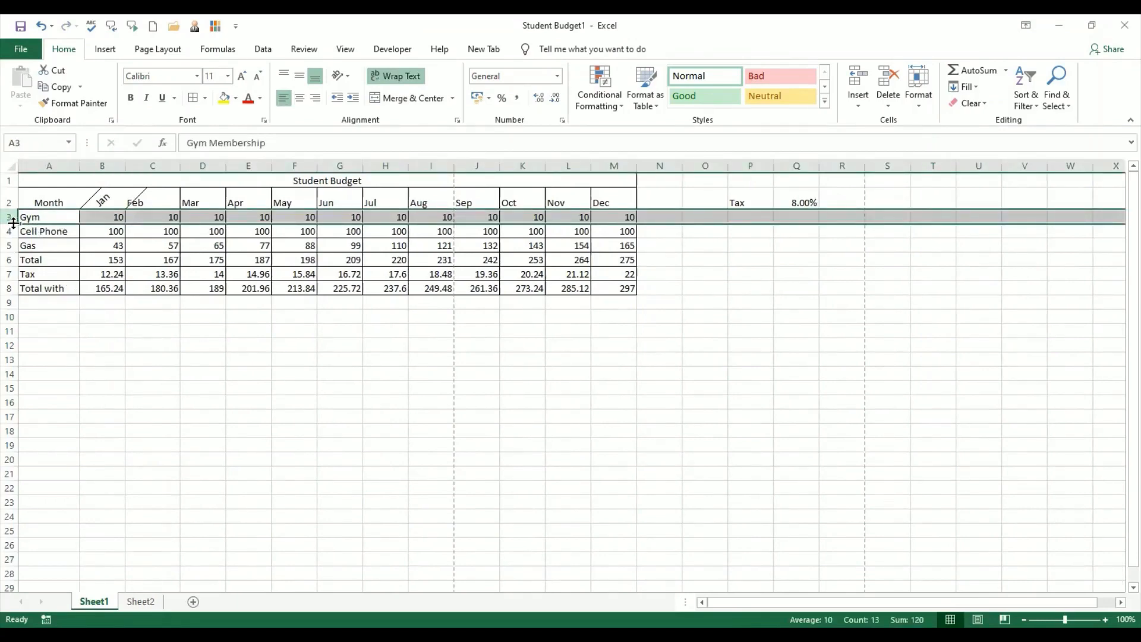
pyautogui.moveTo(13, 225); pyautogui.dragTo(17, 242)
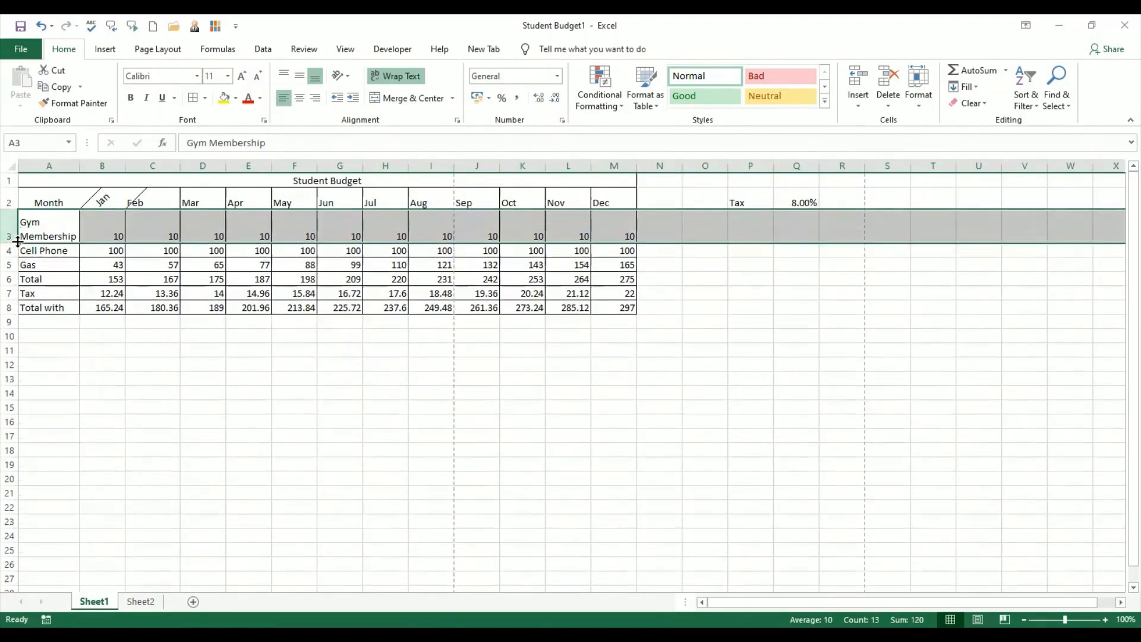
pyautogui.click(118, 352)
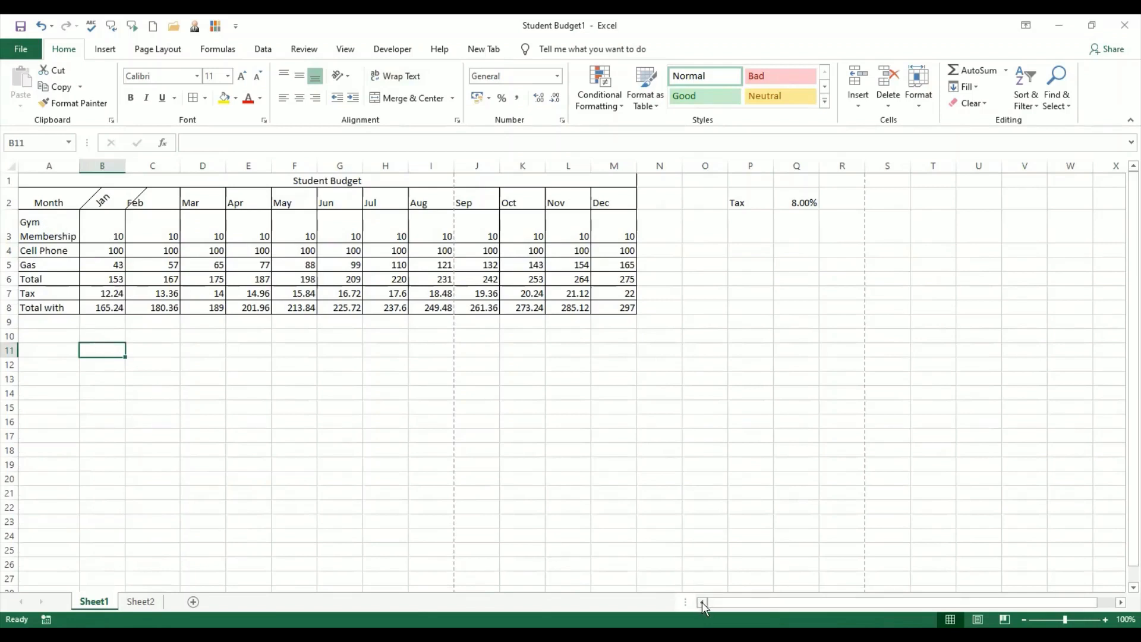
# Apply Middle Align to all of row 3 so the Gym Membership label and its monthly values are vertically centred.
pyautogui.click(100, 232)
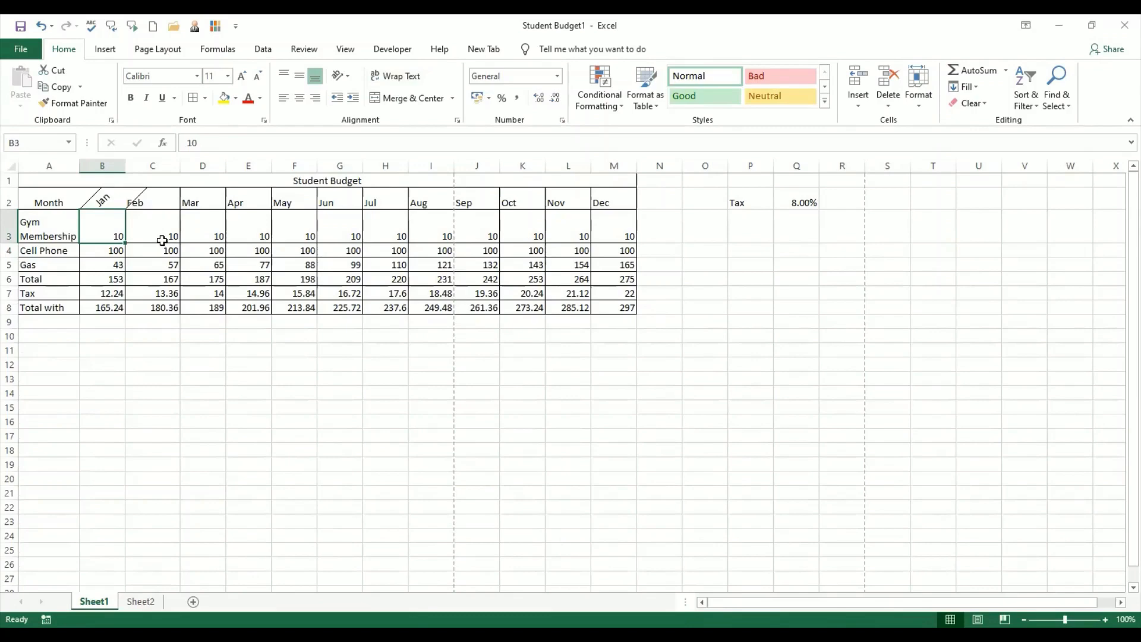
pyautogui.moveTo(105, 231); pyautogui.dragTo(613, 229)
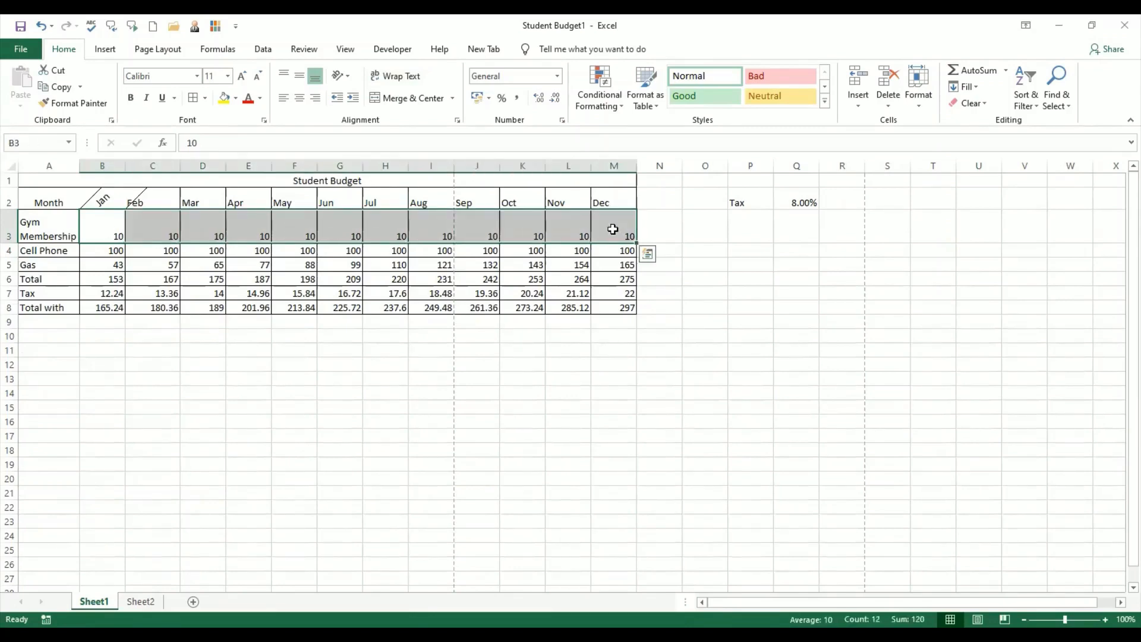
pyautogui.click(29, 224)
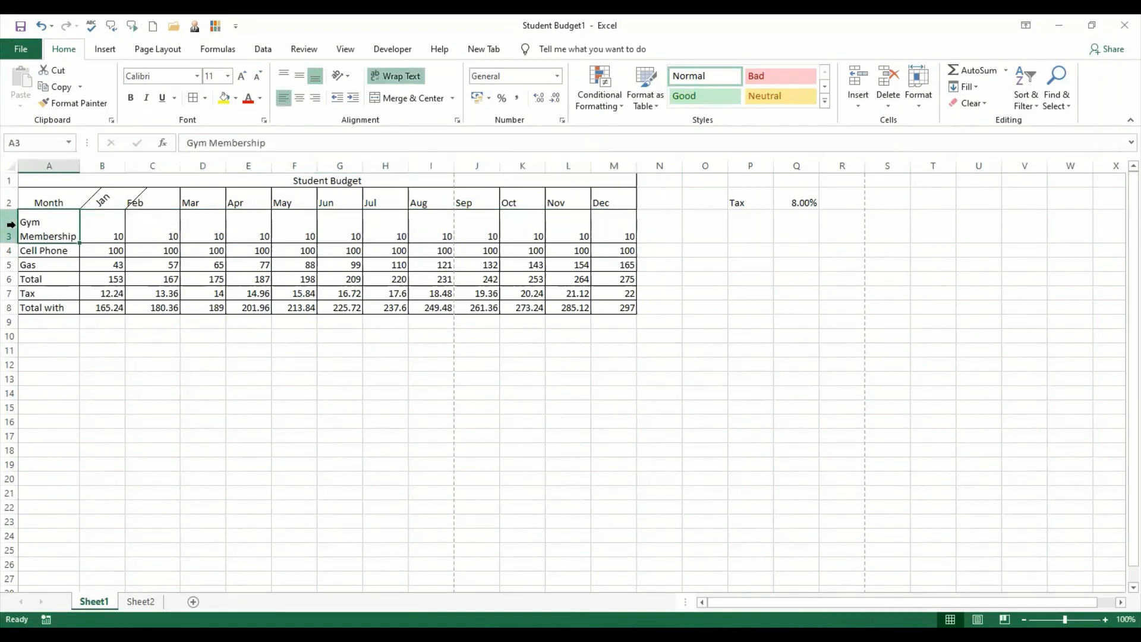
pyautogui.click(11, 224)
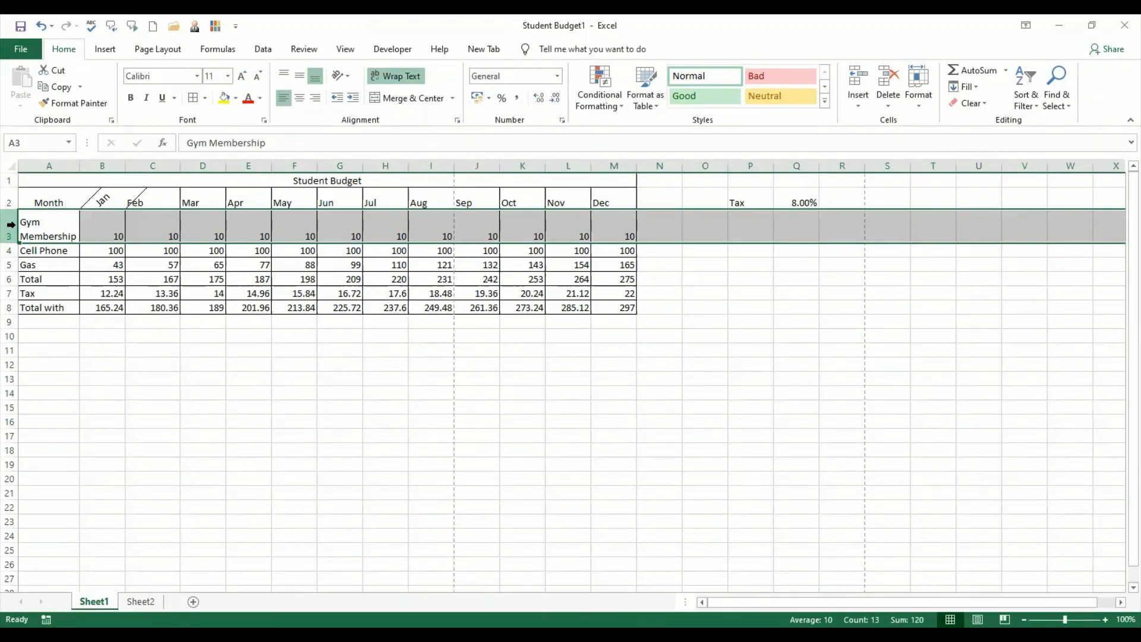
pyautogui.click(300, 77)
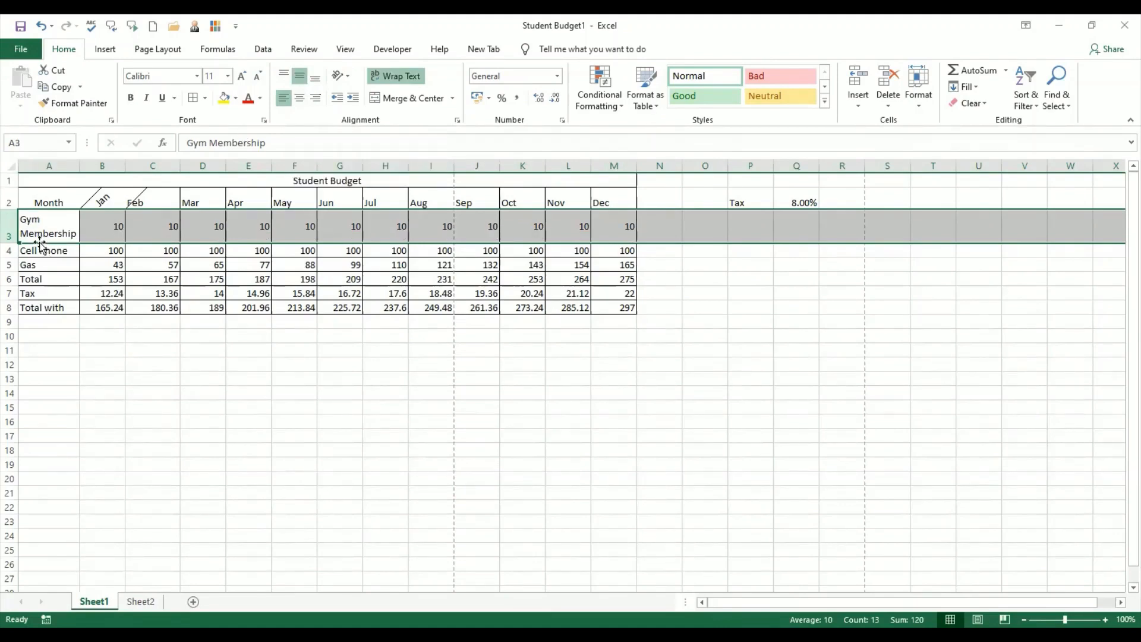
pyautogui.click(104, 232)
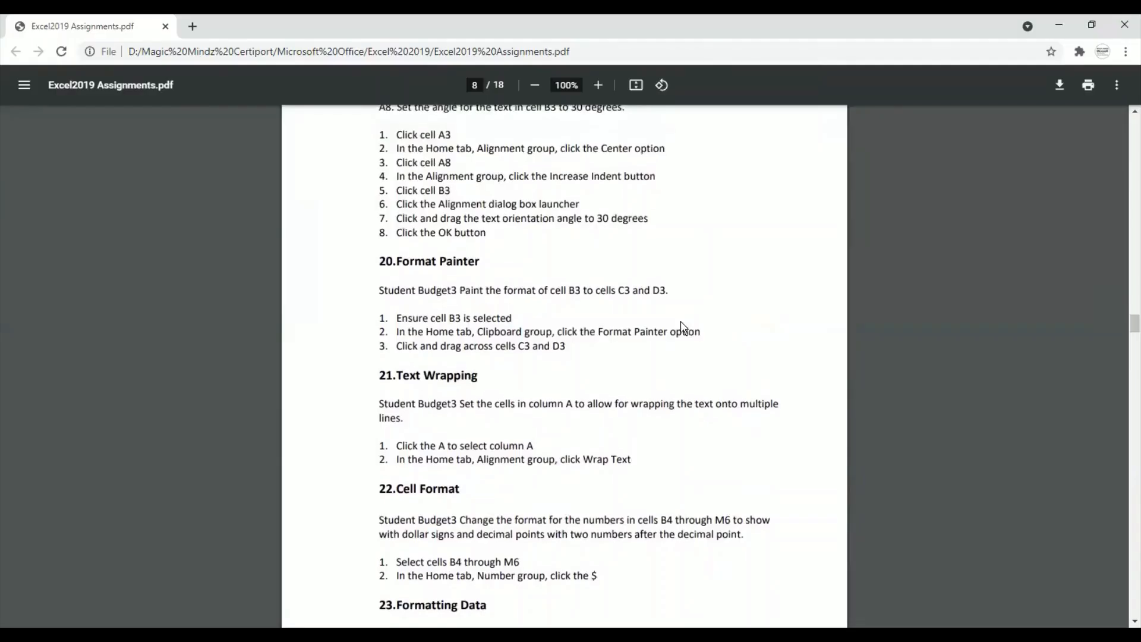
# Read the Format Painter, Text Wrapping and Cell Format assignments in the PDF, and switch to the Student Budget3 workbook in Excel.
pyautogui.scroll(-1, 684, 328)
pyautogui.scroll(-2, 683, 327)
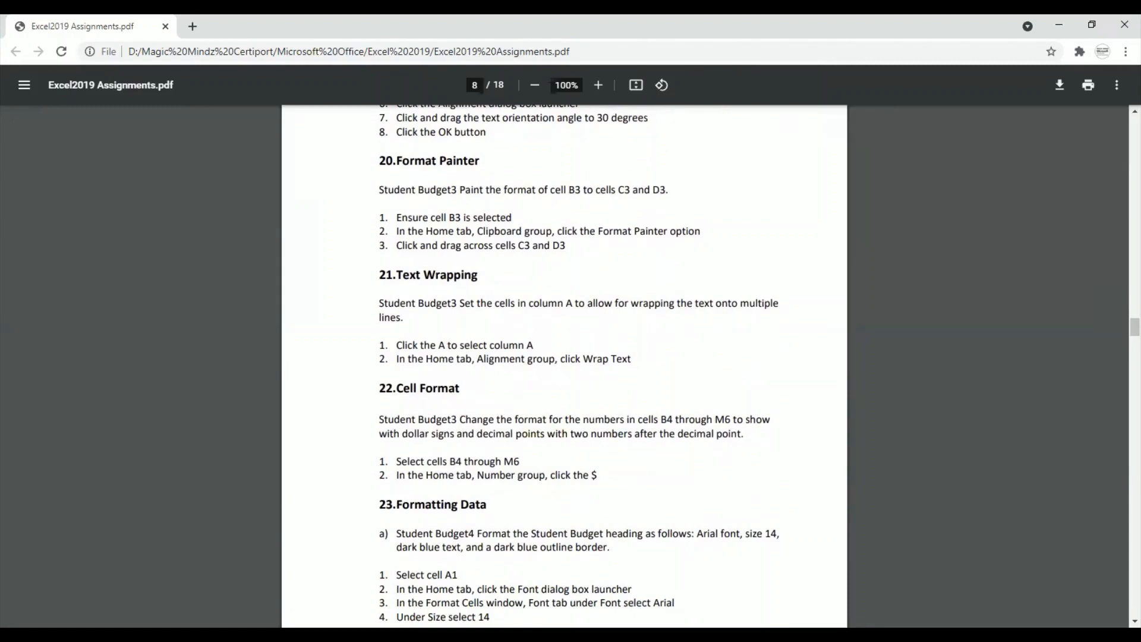
pyautogui.hotkey('alt', 'Tab')
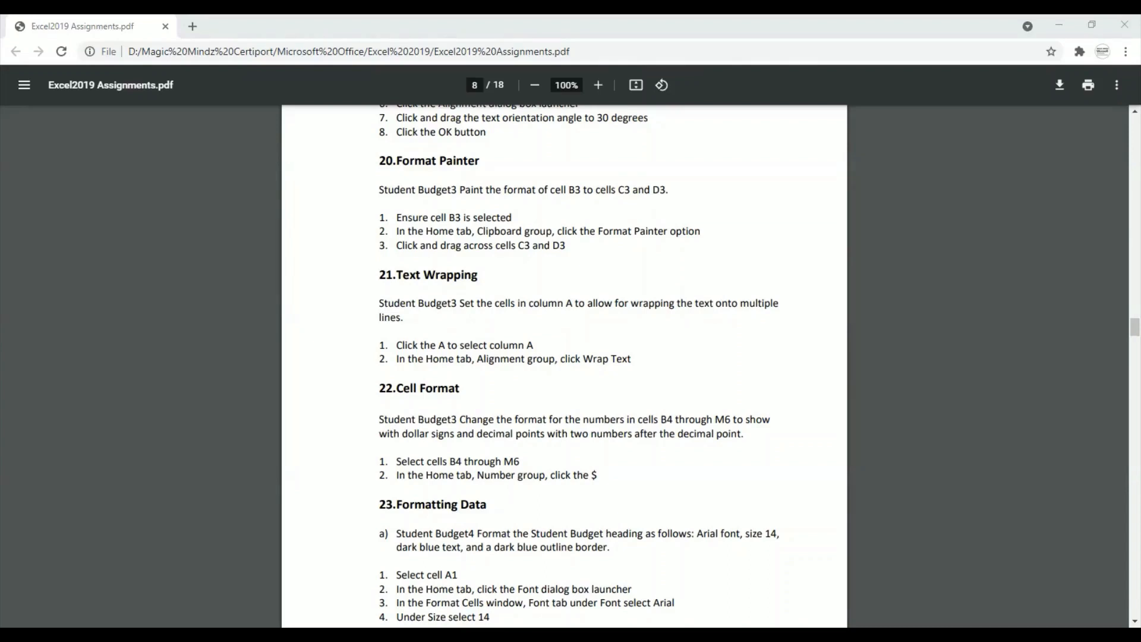
pyautogui.click(532, 22)
pyautogui.hotkey('alt', 'Tab')
pyautogui.click(217, 348)
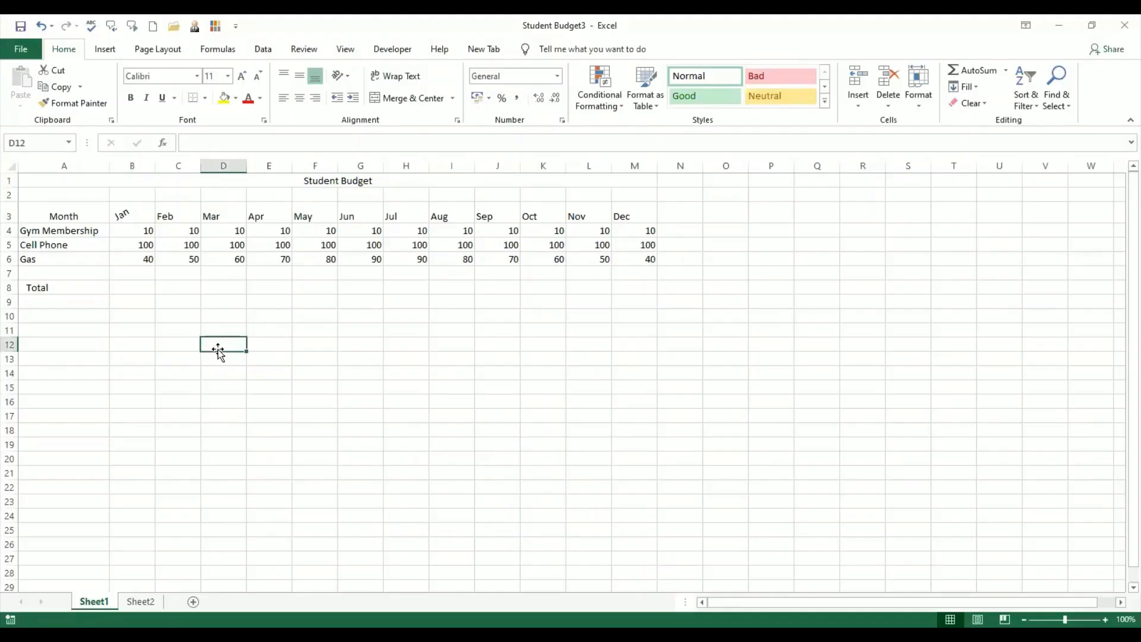
pyautogui.click(139, 212)
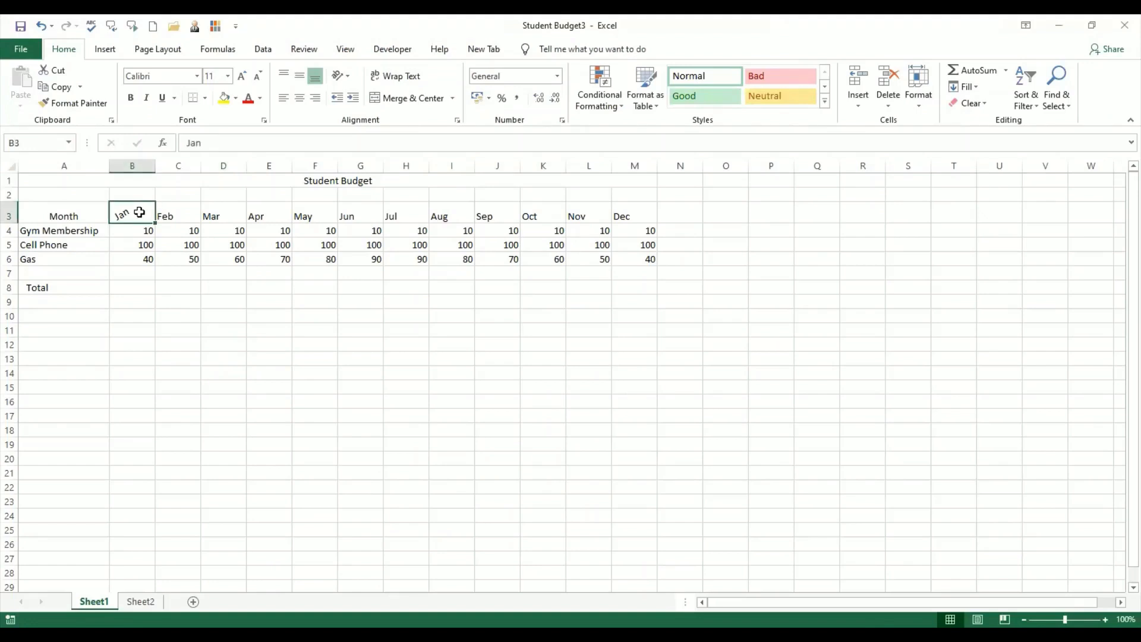
pyautogui.moveTo(174, 212); pyautogui.dragTo(627, 216)
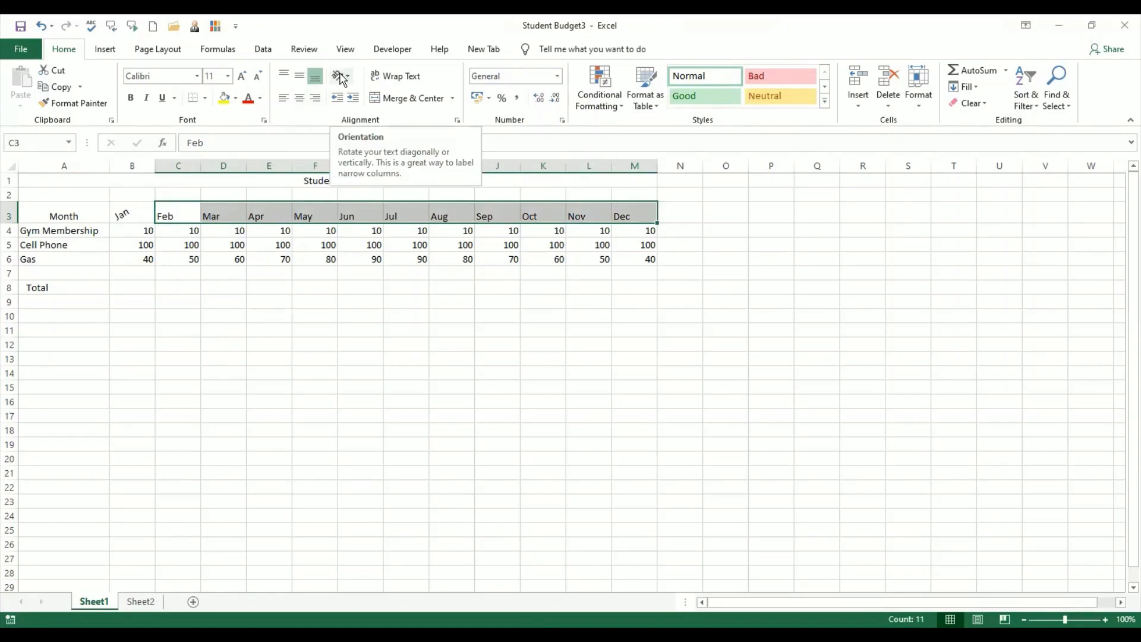
pyautogui.click(169, 316)
pyautogui.click(175, 300)
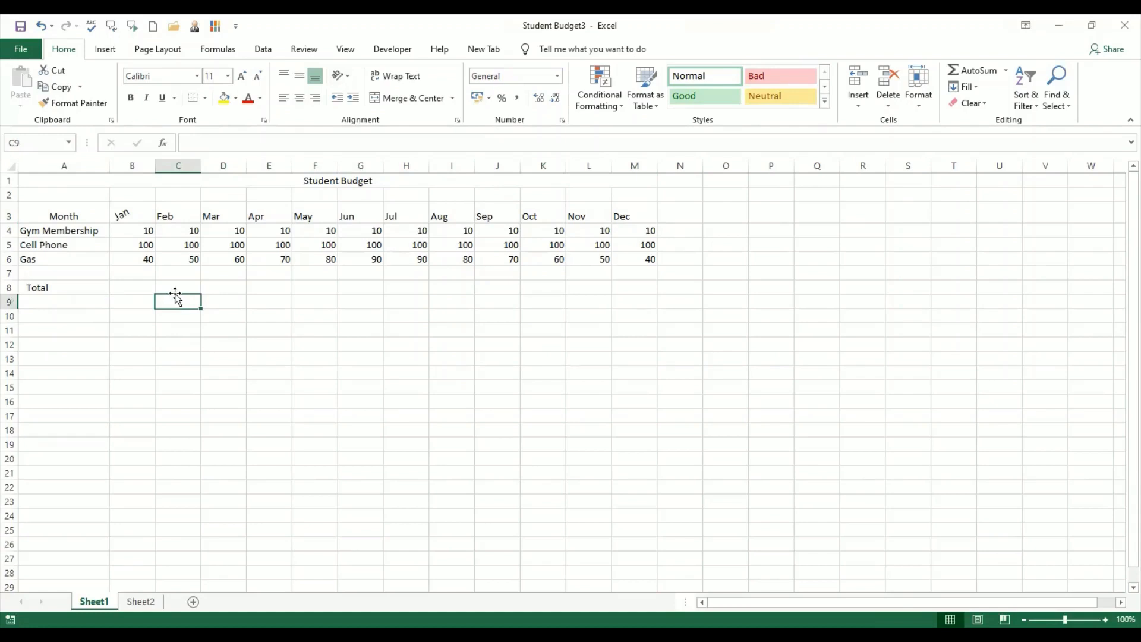
# Try painting the format of B3 onto the month headings C3 through M3 with Format Painter, and undo it.
pyautogui.click(134, 216)
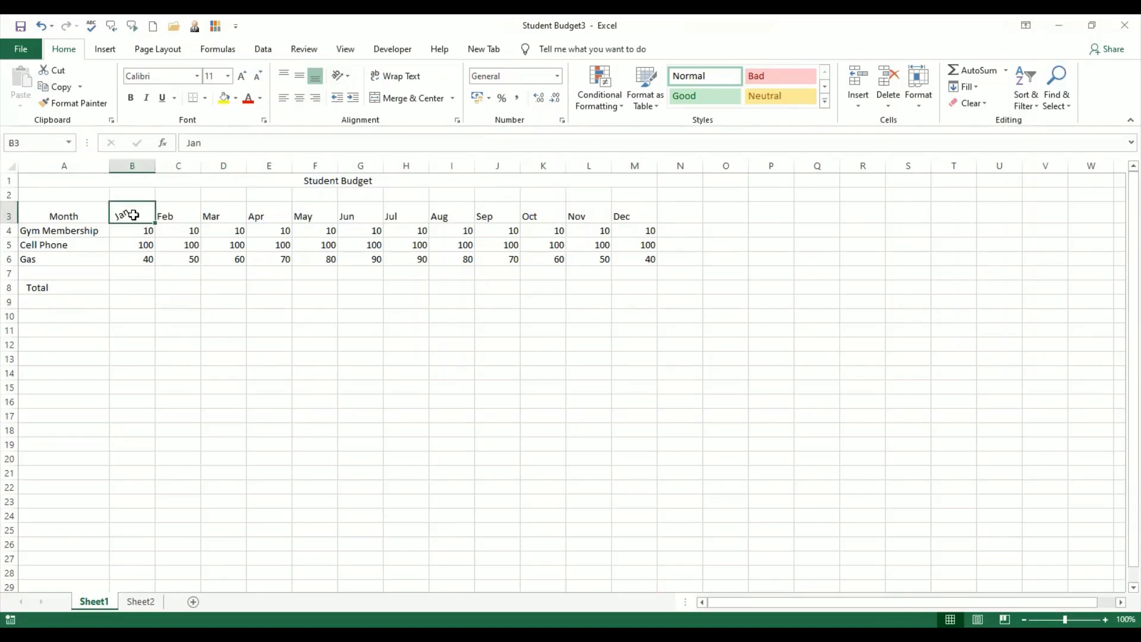
pyautogui.click(81, 106)
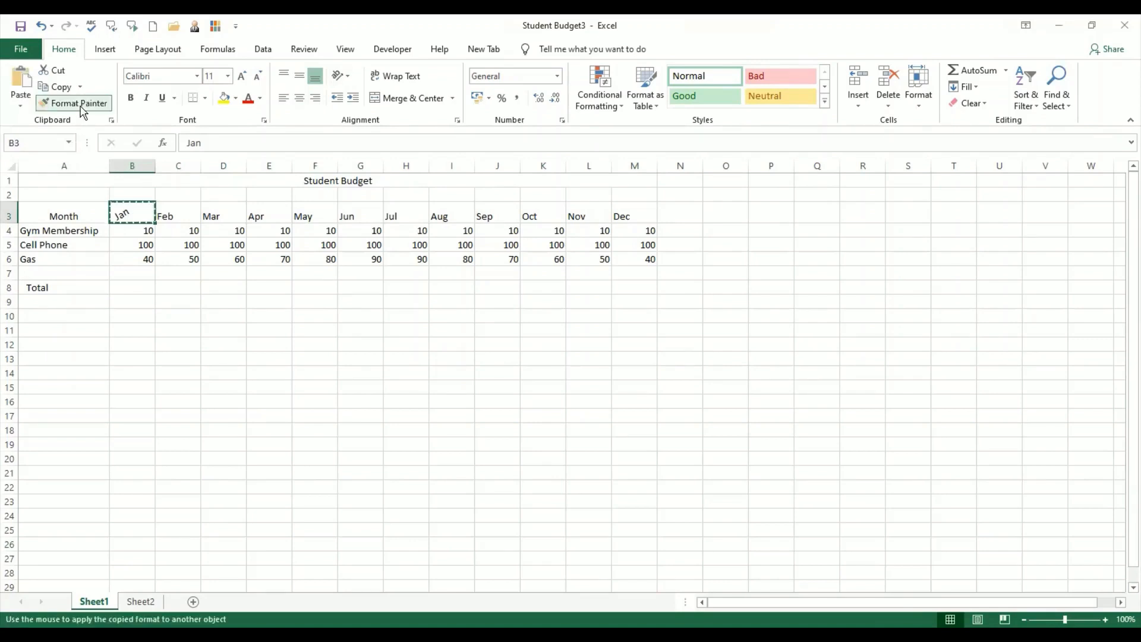
pyautogui.moveTo(169, 214)
pyautogui.mouseDown()
pyautogui.moveTo(310, 230)
pyautogui.moveTo(628, 214)
pyautogui.mouseUp()
pyautogui.click(181, 330)
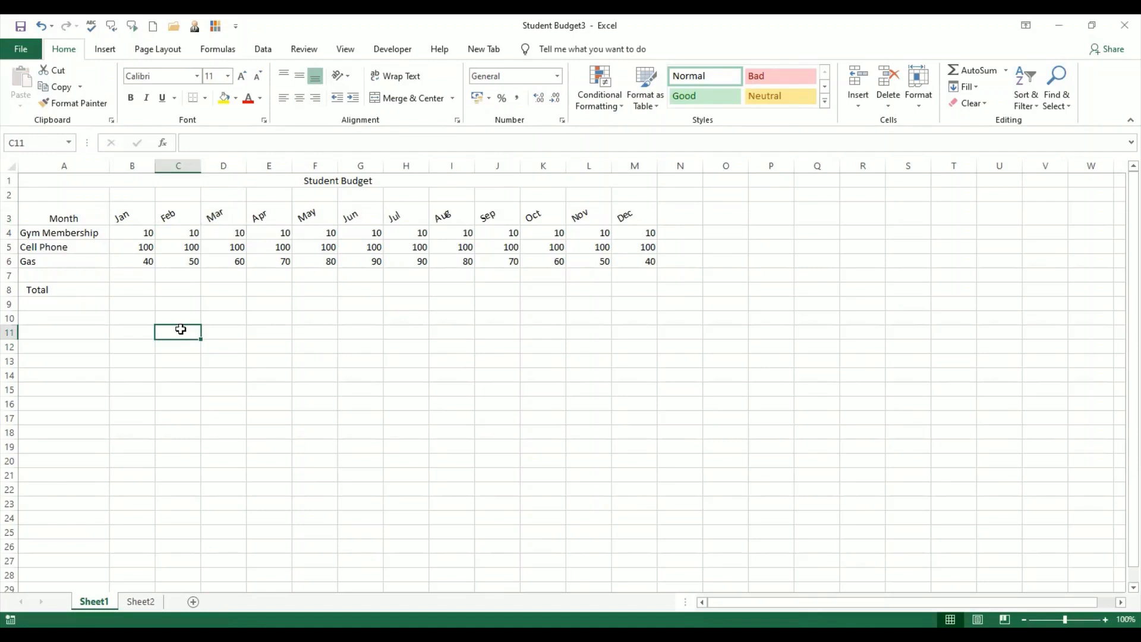
pyautogui.click(350, 77)
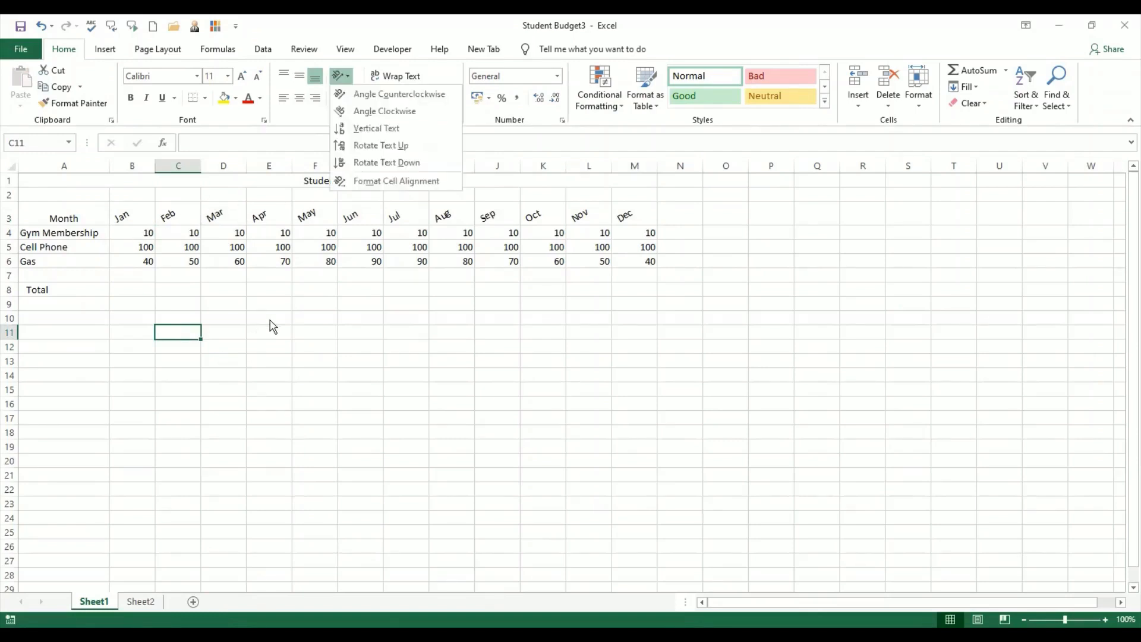
pyautogui.hotkey('ctrl', 'z')
# Format the Jan heading in B3 as bold, underlined text in the standard Dark Blue font color.
pyautogui.click(144, 216)
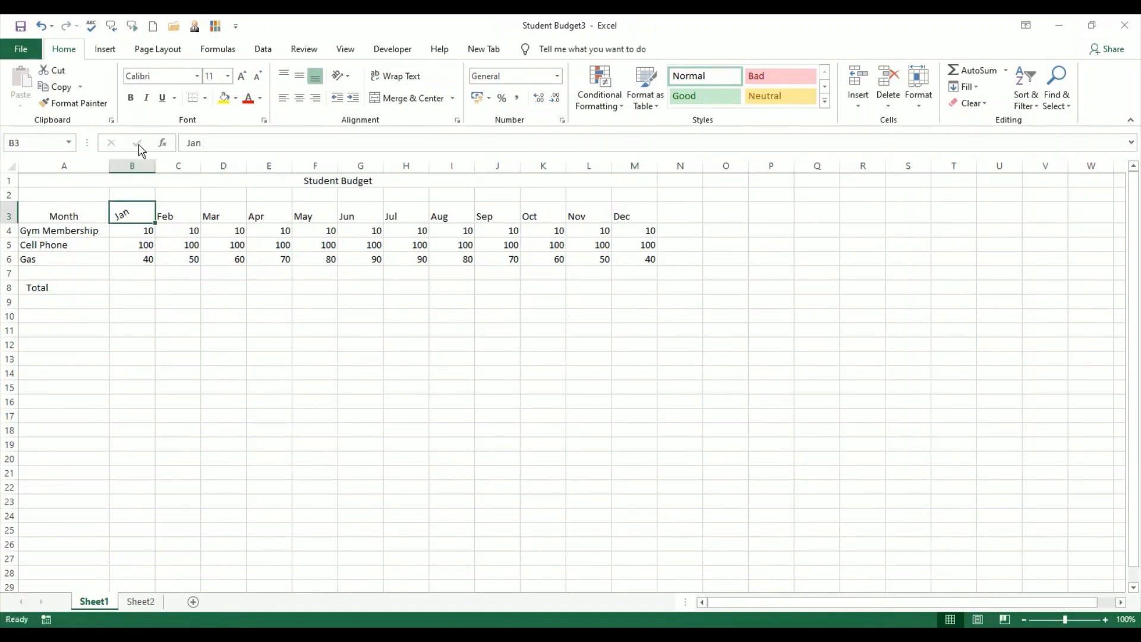
pyautogui.click(129, 97)
pyautogui.click(260, 98)
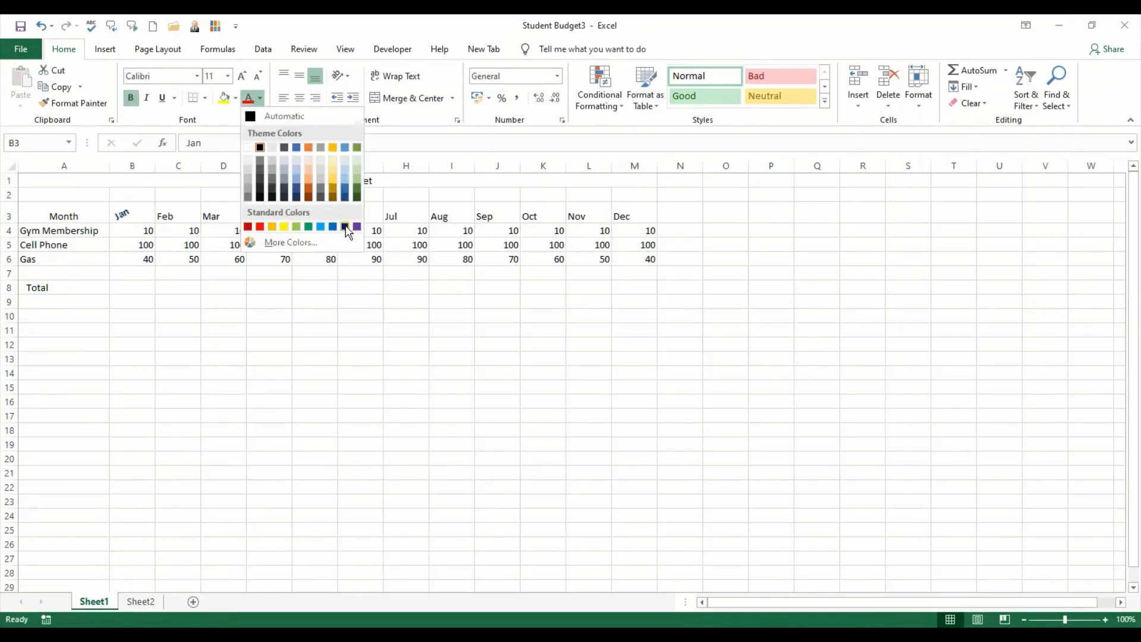
pyautogui.click(345, 227)
pyautogui.click(163, 100)
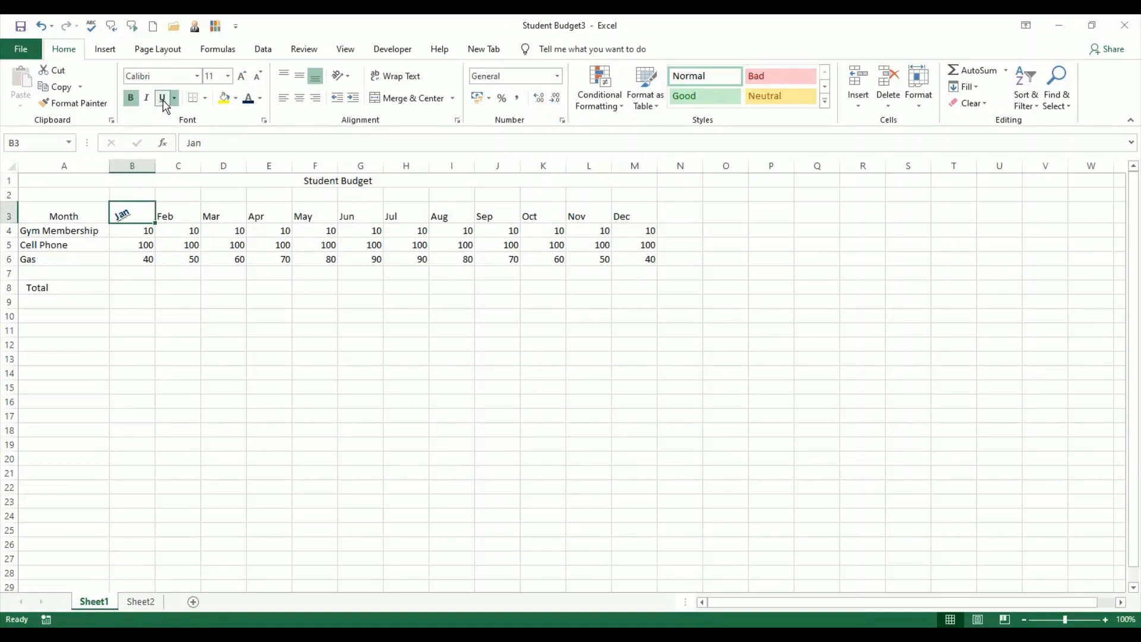
# Fill the Jan heading cell B3 with a light blue theme color.
pyautogui.click(237, 97)
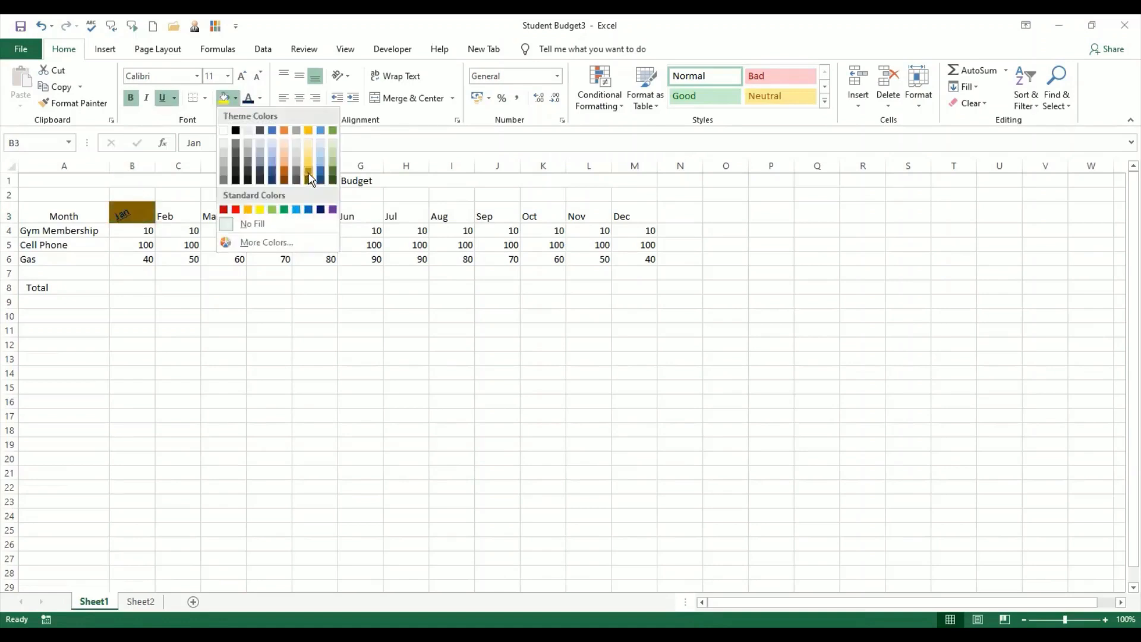
pyautogui.click(321, 158)
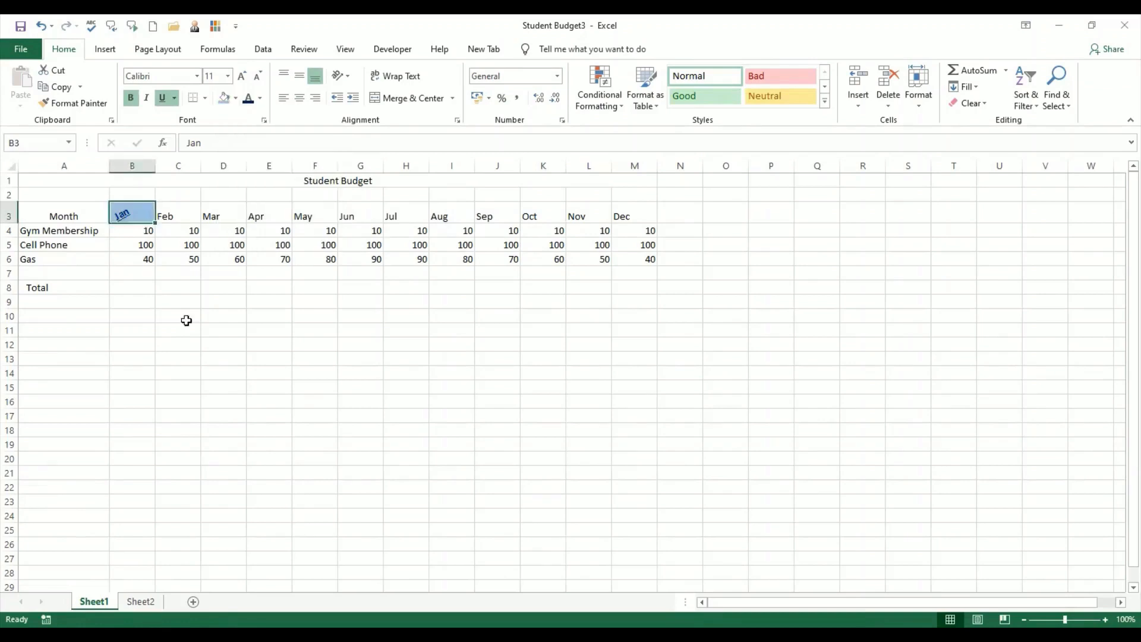
pyautogui.click(186, 321)
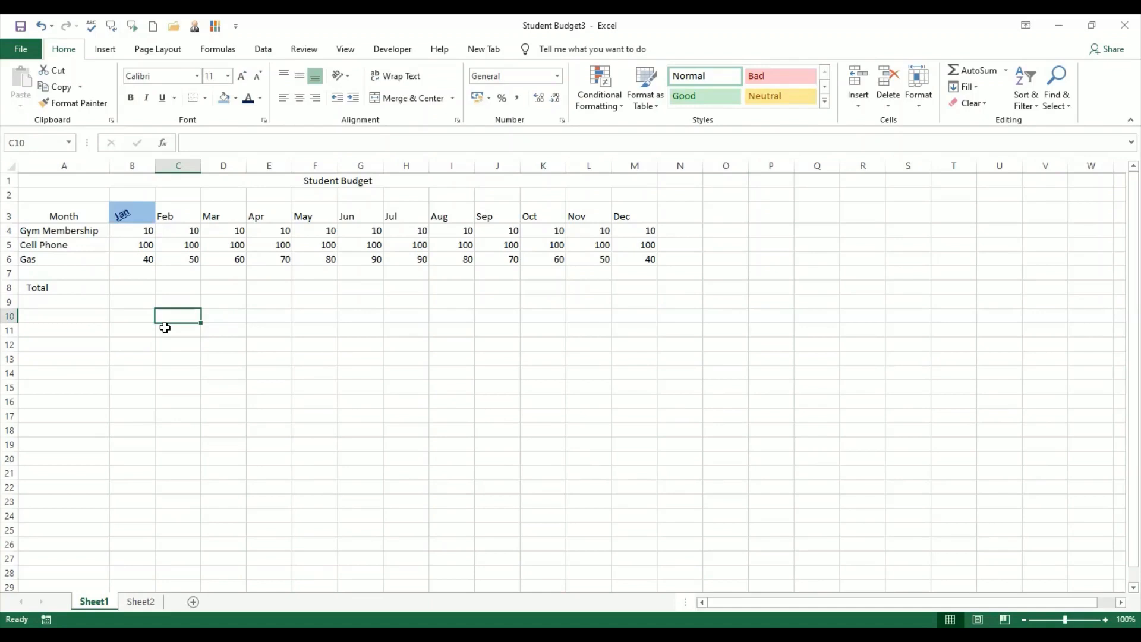
# Try Arial on the Jan heading in B3, and set its font to Britannic Bold instead.
pyautogui.click(137, 217)
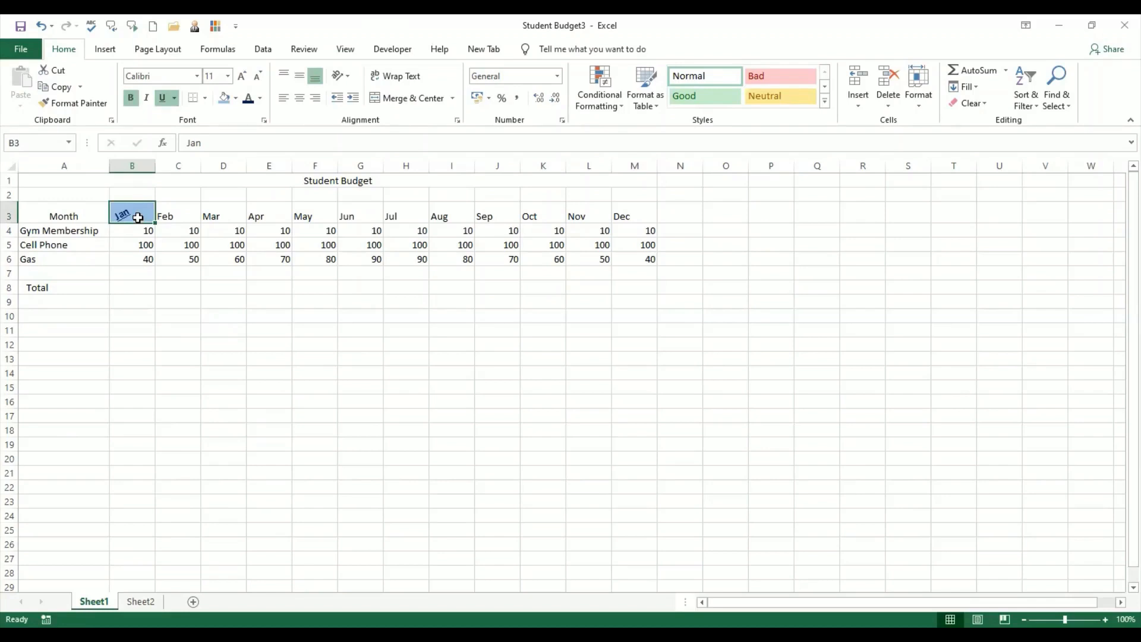
pyautogui.click(196, 77)
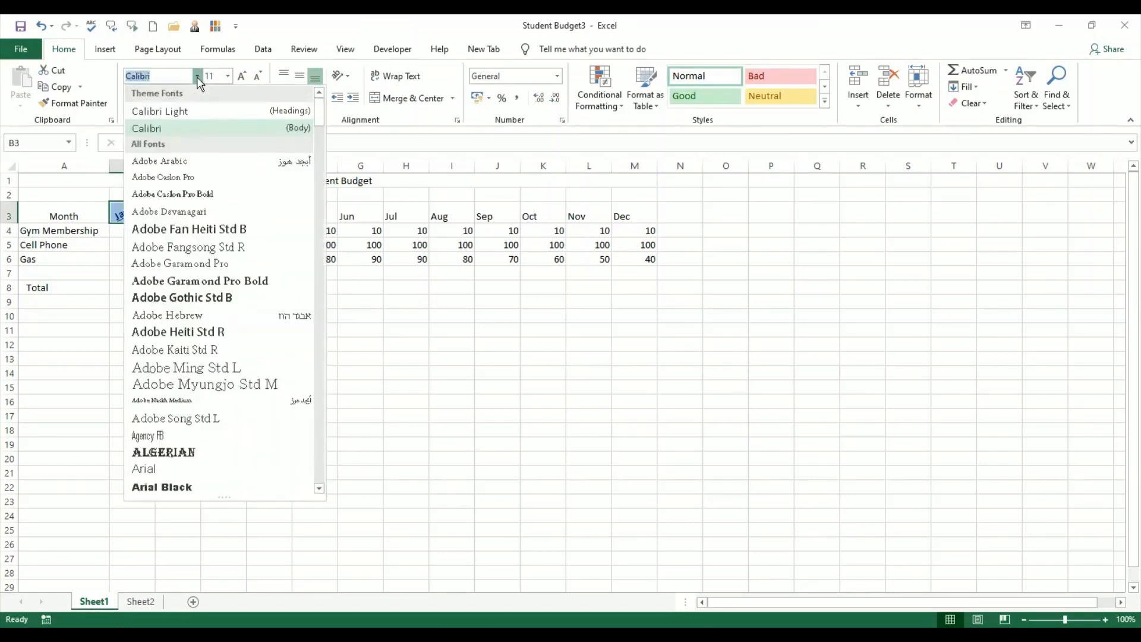
pyautogui.click(267, 469)
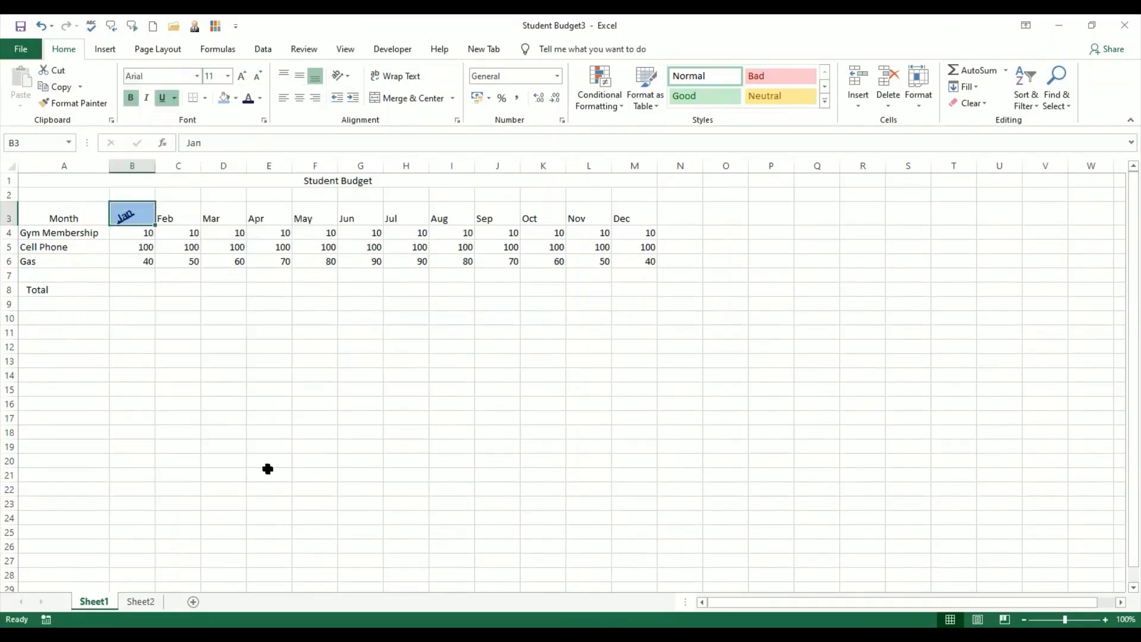
pyautogui.click(196, 77)
pyautogui.click(320, 483)
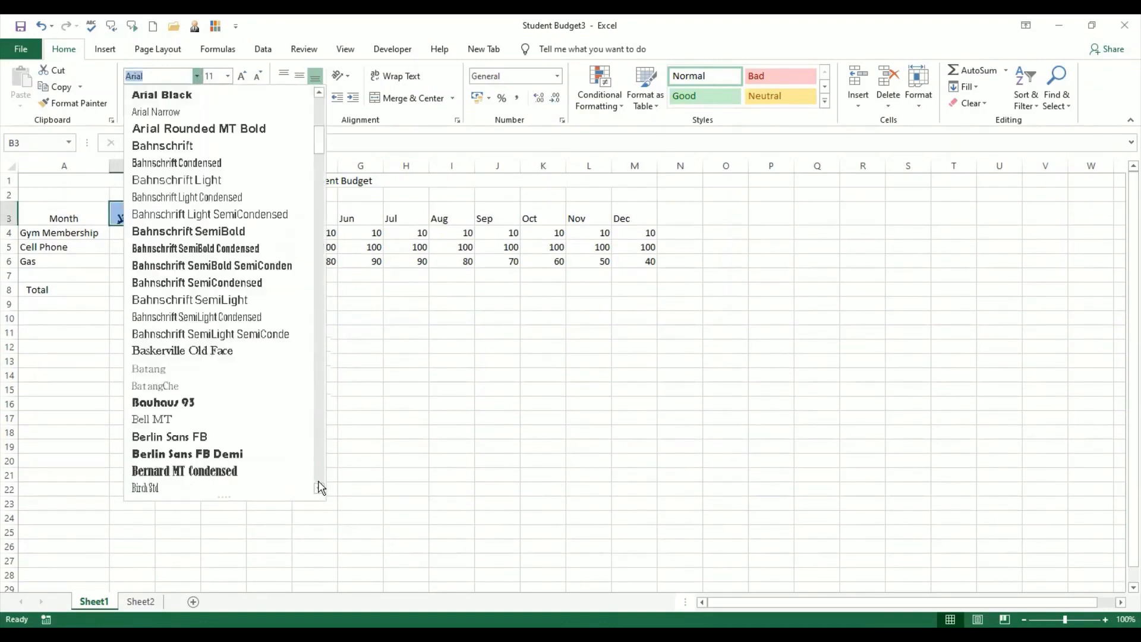
pyautogui.click(321, 485)
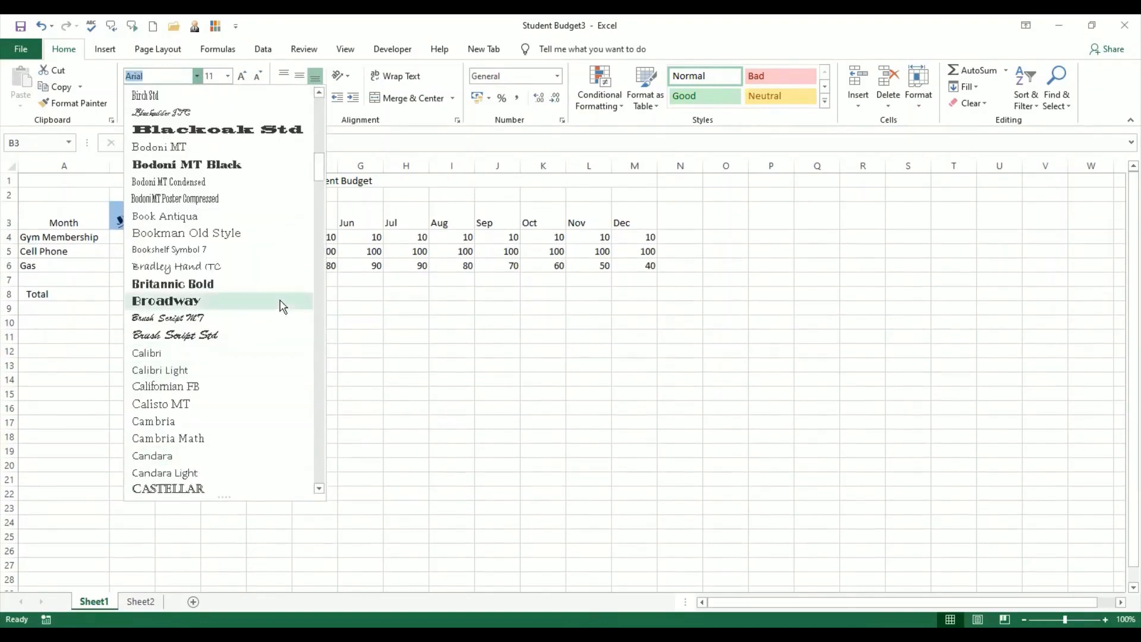
pyautogui.click(284, 285)
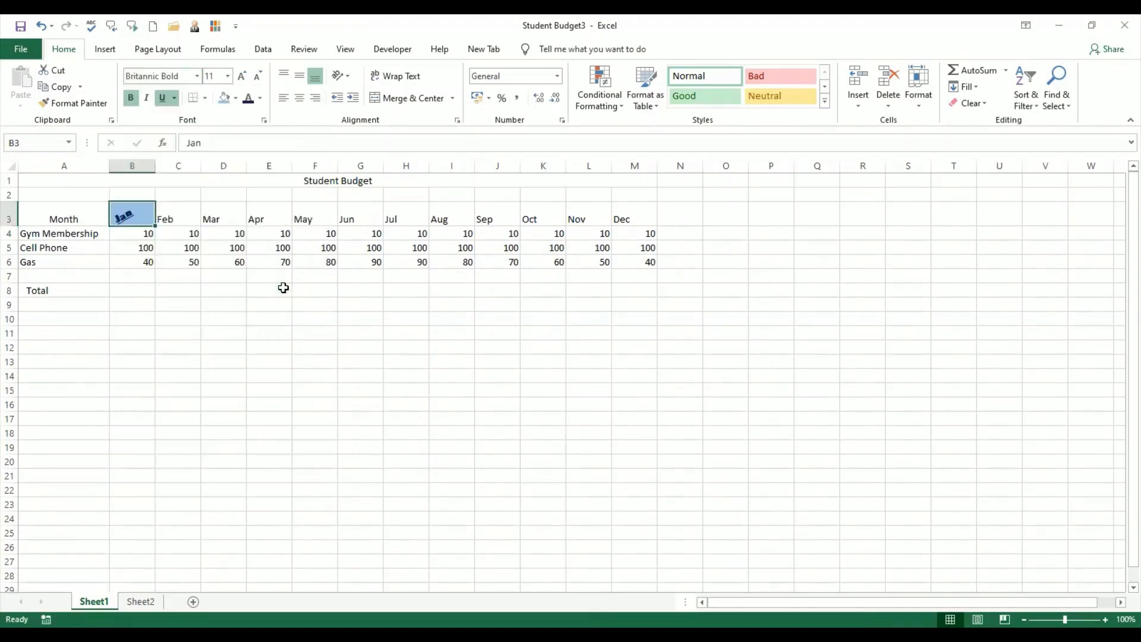
# Change the underline of the Jan heading in B3 to Double Underline.
pyautogui.click(175, 99)
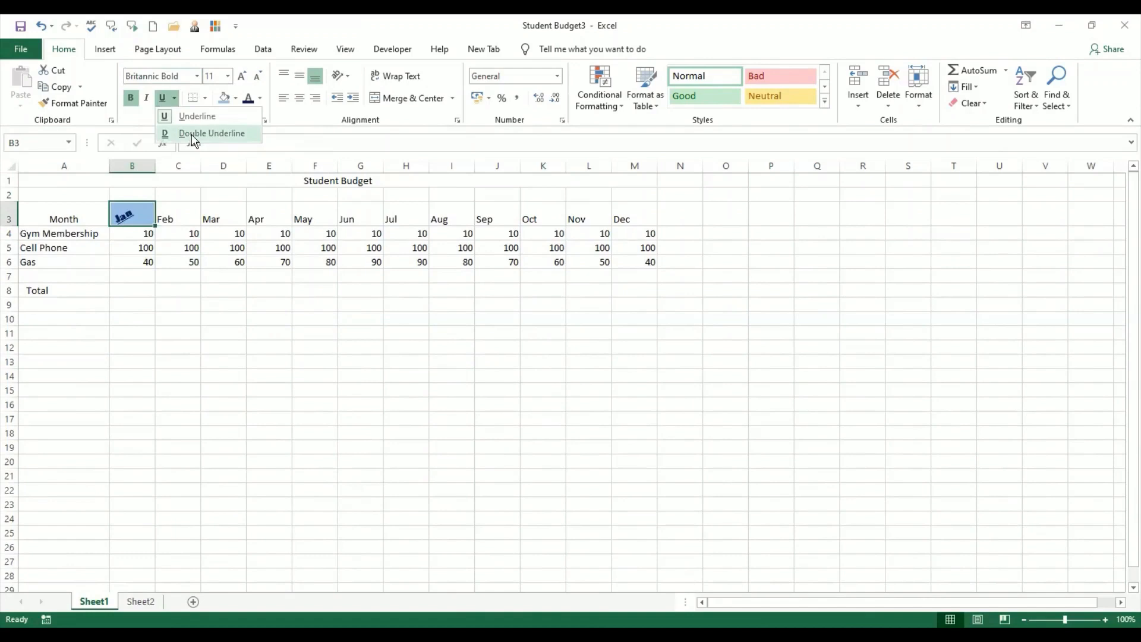
pyautogui.click(193, 135)
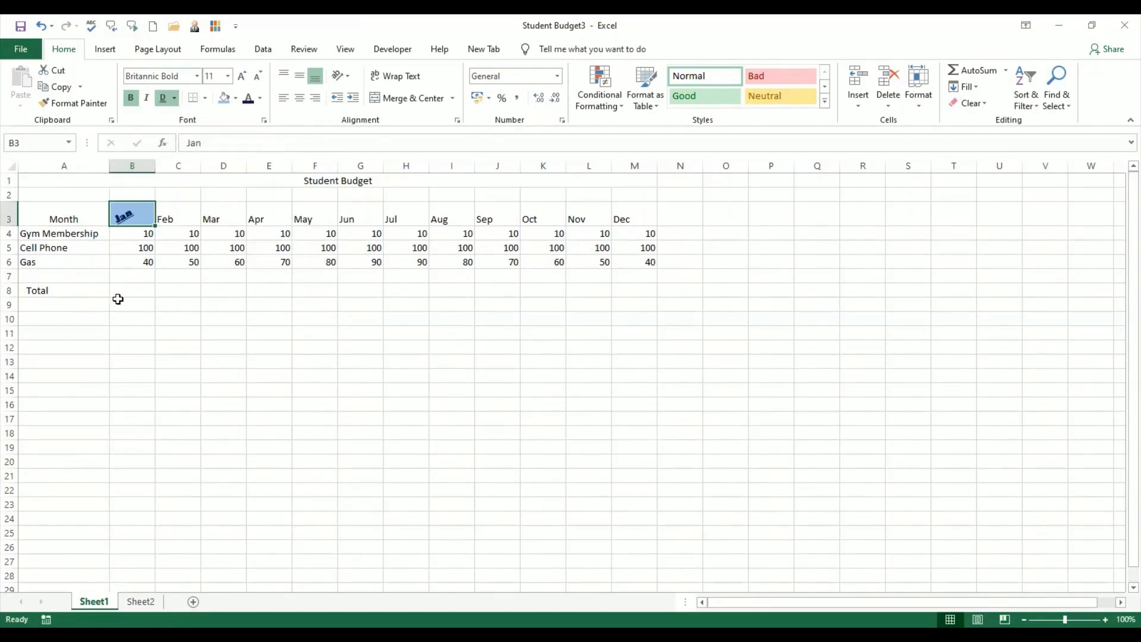
pyautogui.click(117, 299)
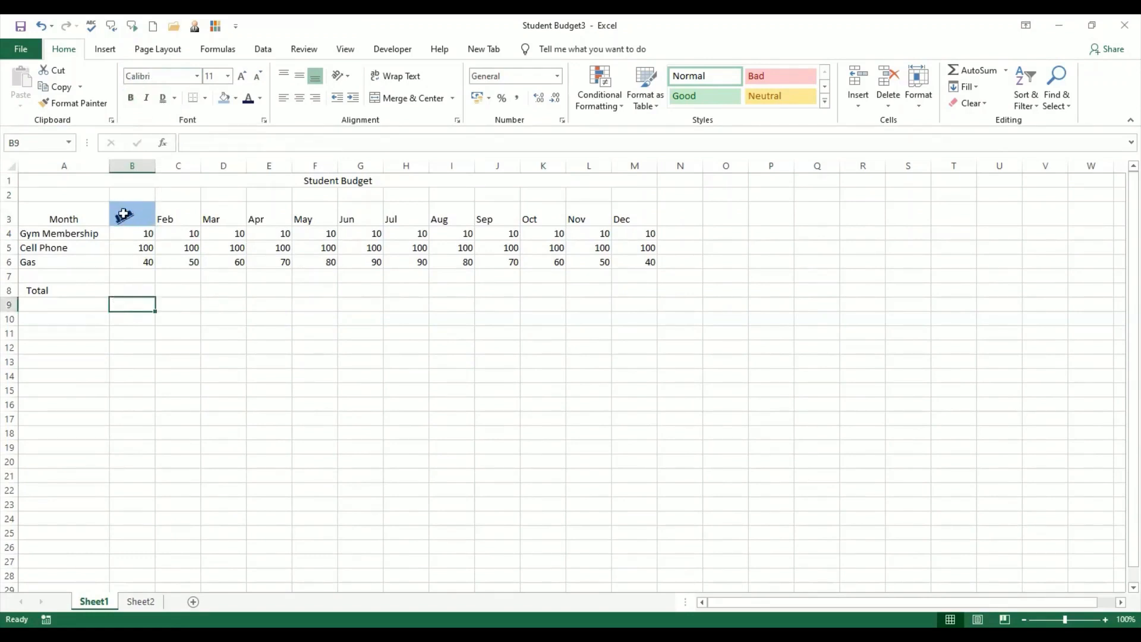
# Remove the bold formatting from the Jan heading in B3.
pyautogui.click(125, 218)
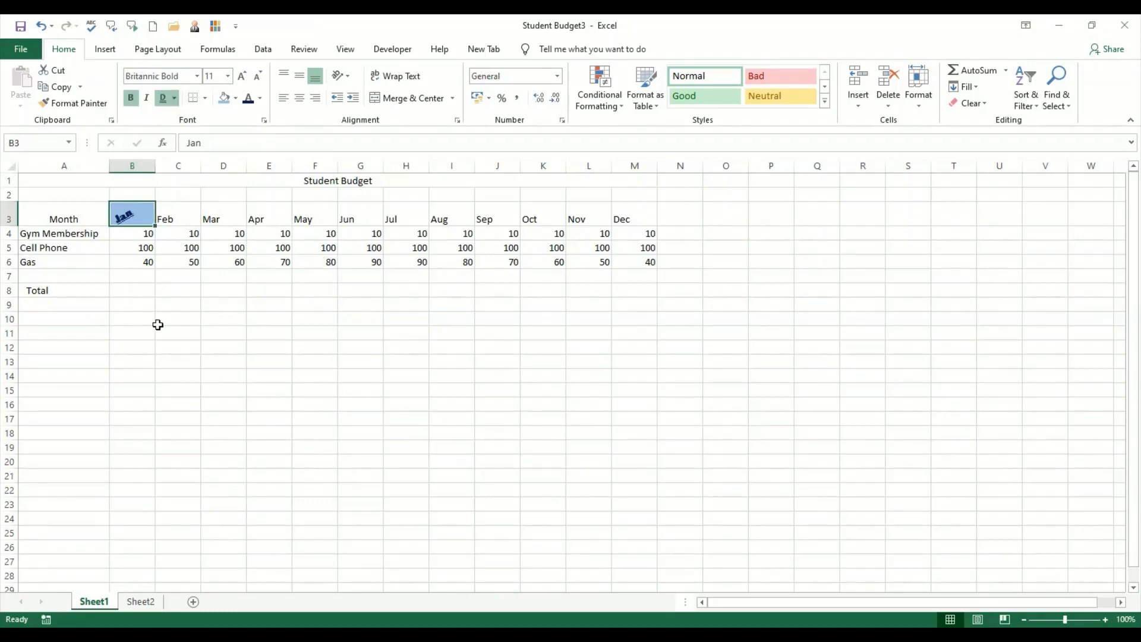
pyautogui.click(131, 100)
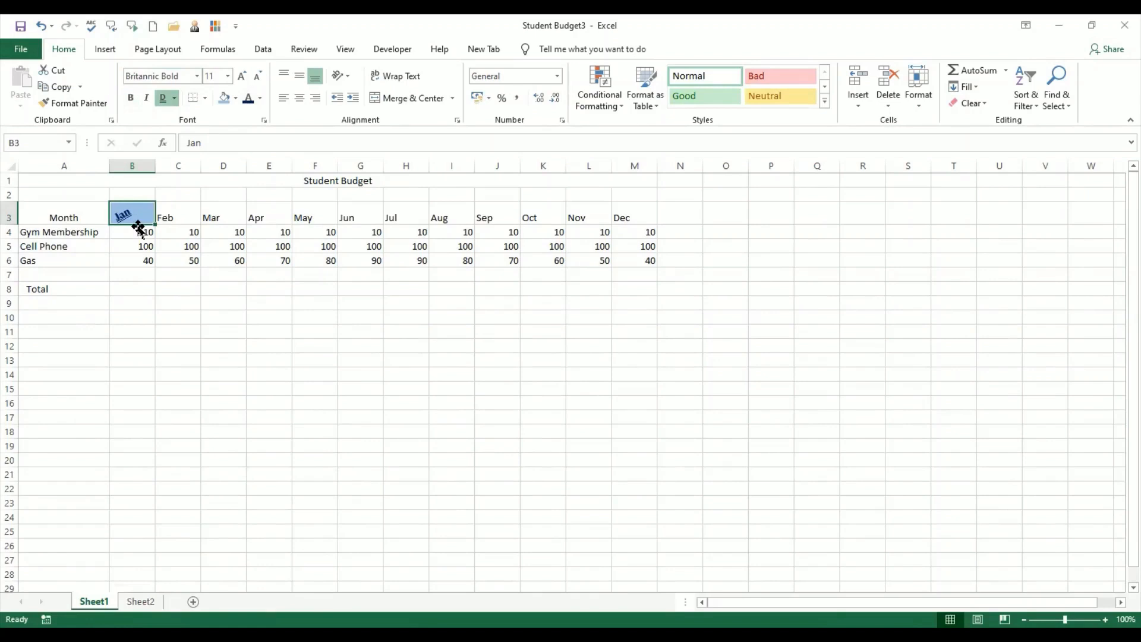
# Copy the formatting of the Jan heading in B3 to the Feb through Dec headings in C3:M3 with Format Painter.
pyautogui.moveTo(173, 221); pyautogui.dragTo(619, 218)
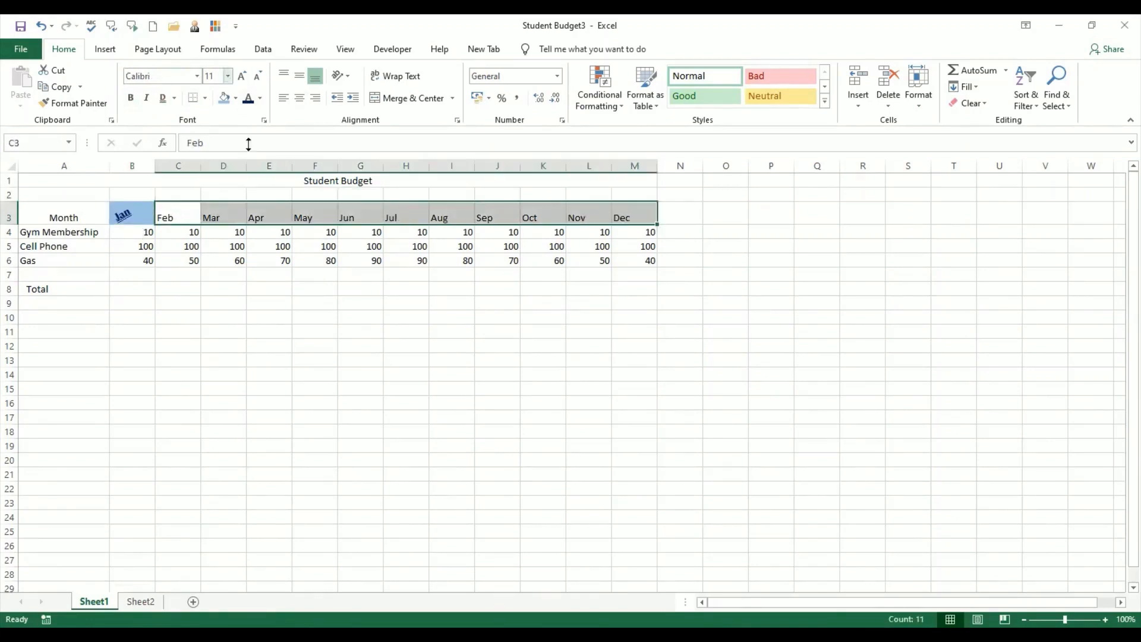
pyautogui.click(141, 216)
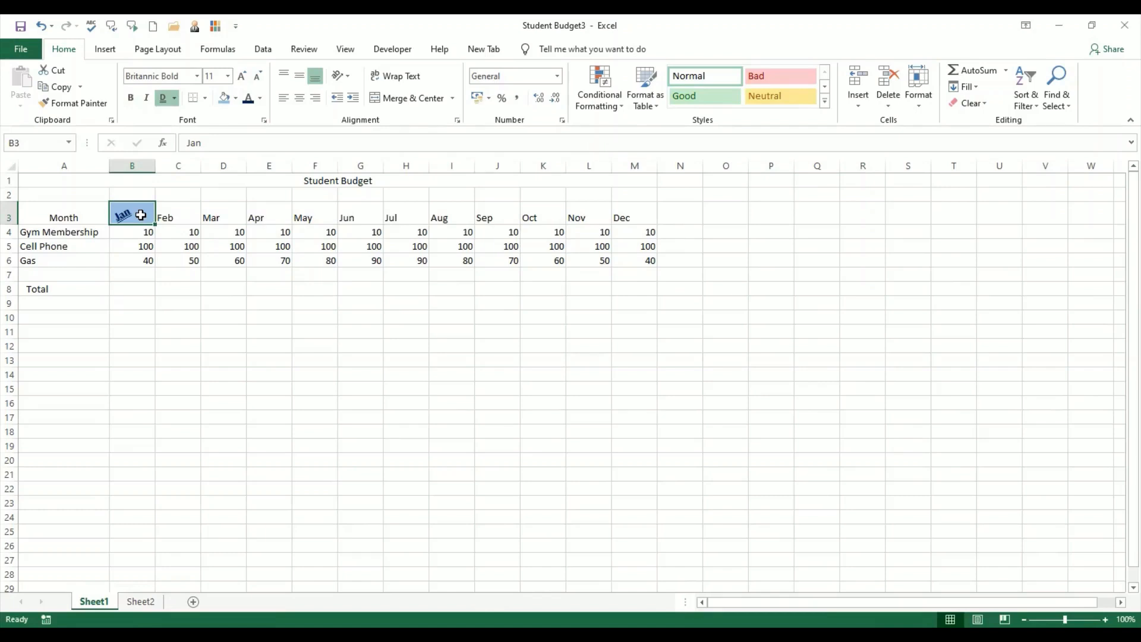
pyautogui.click(77, 104)
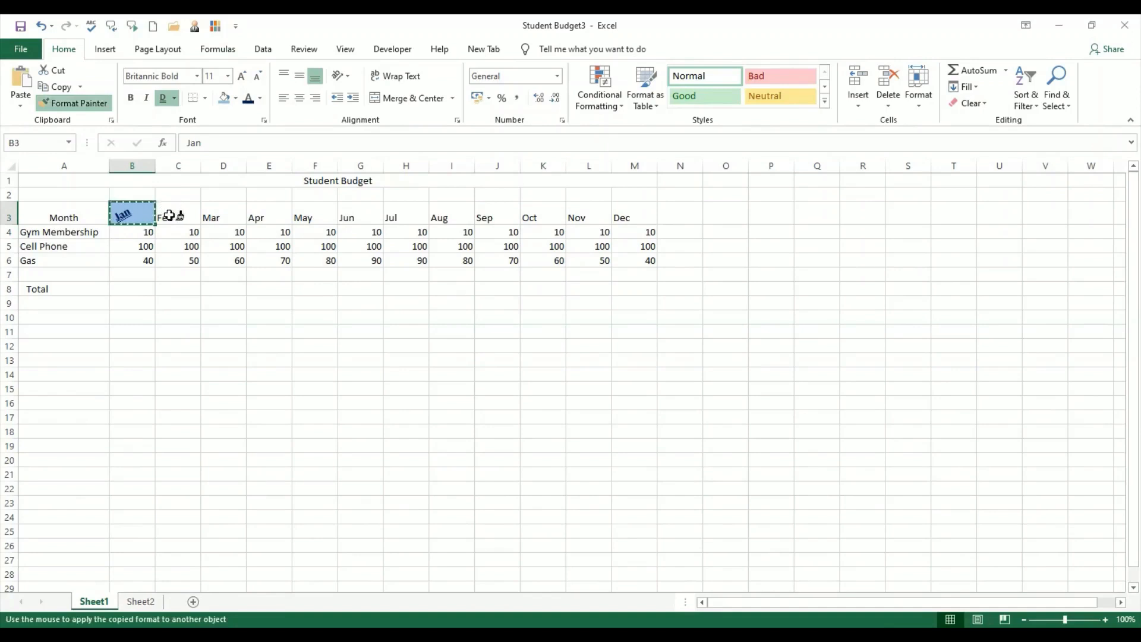
pyautogui.moveTo(170, 216); pyautogui.dragTo(624, 217)
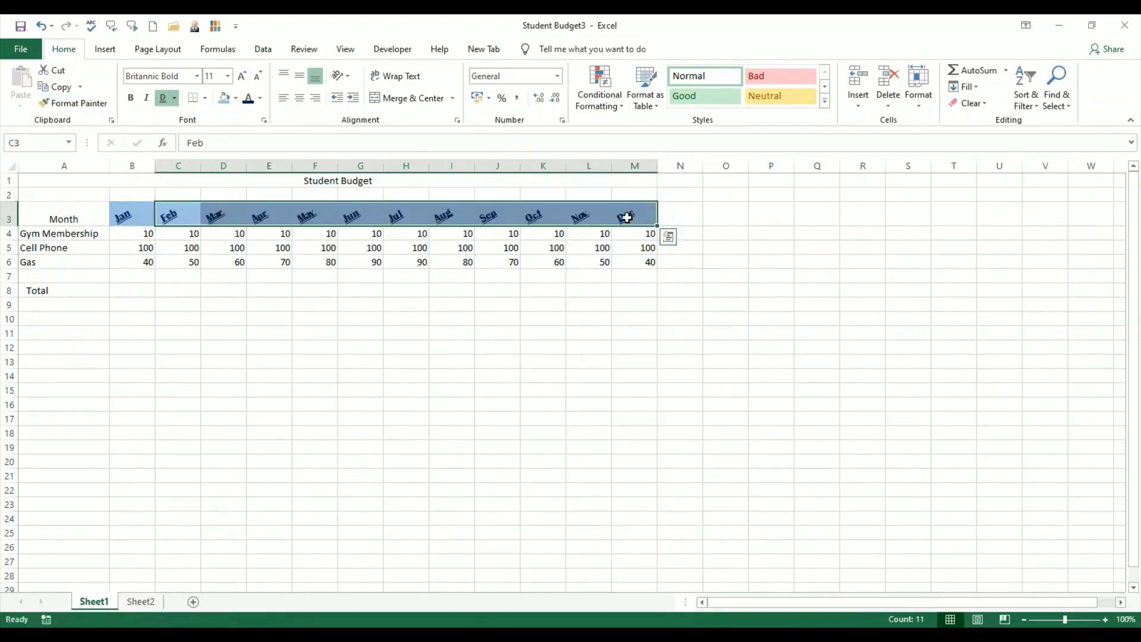
pyautogui.click(450, 406)
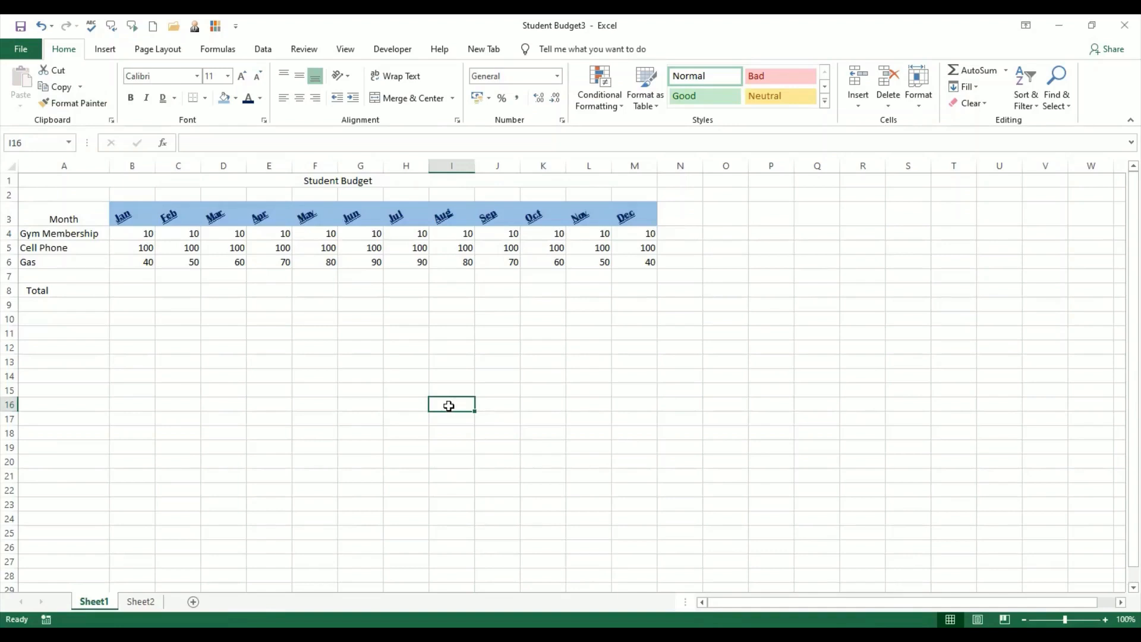
pyautogui.click(142, 219)
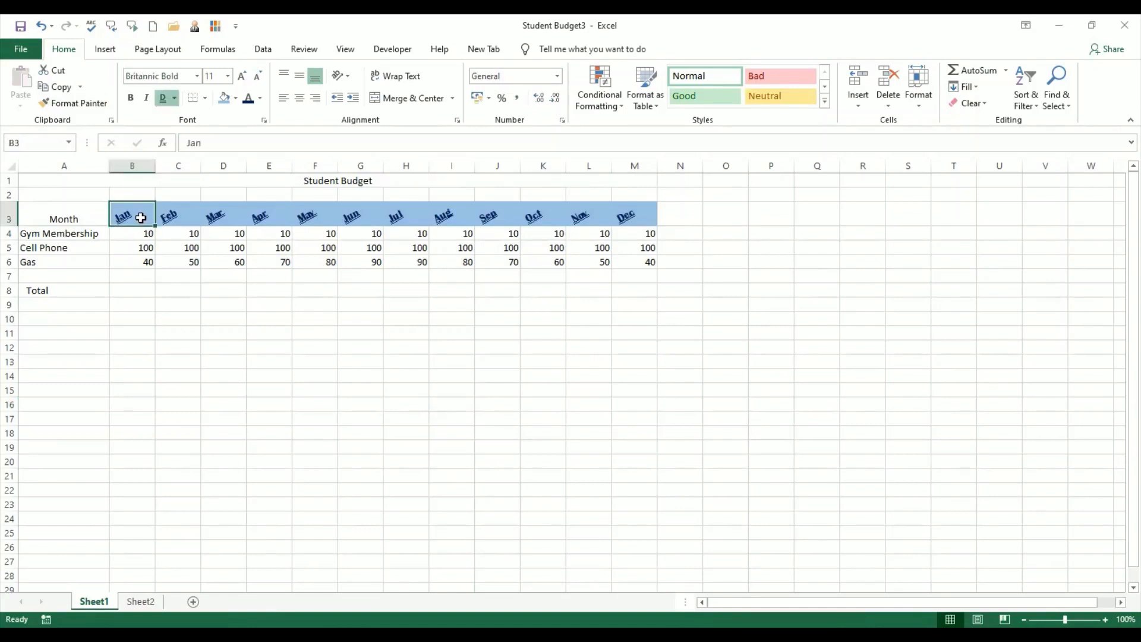
pyautogui.click(376, 249)
pyautogui.click(513, 264)
pyautogui.click(644, 260)
pyautogui.click(269, 260)
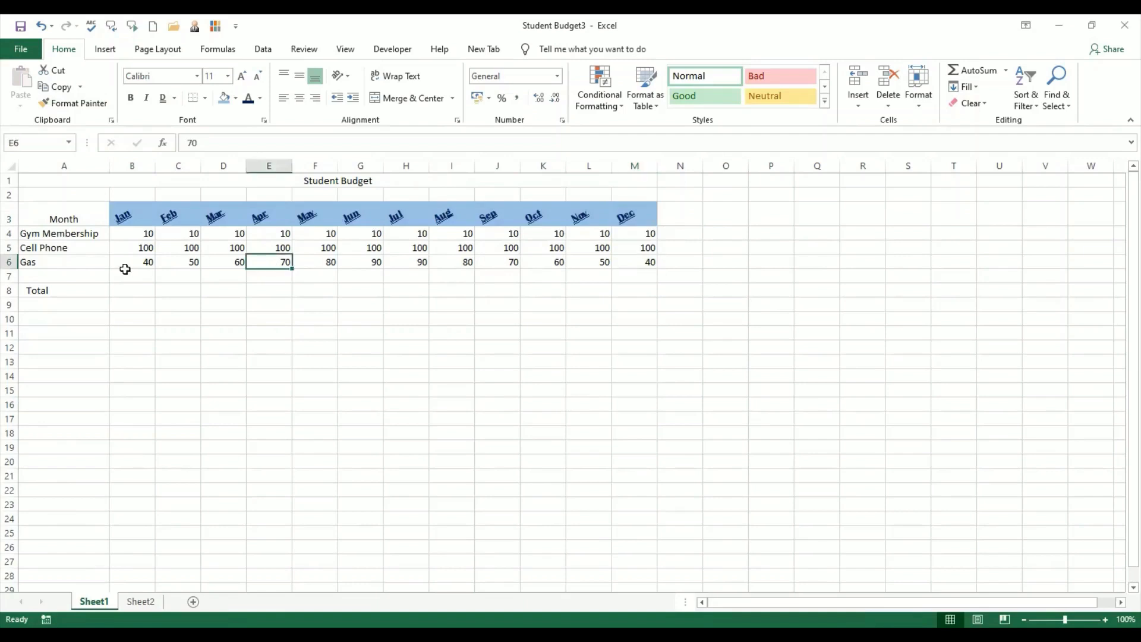
pyautogui.click(125, 274)
pyautogui.click(56, 292)
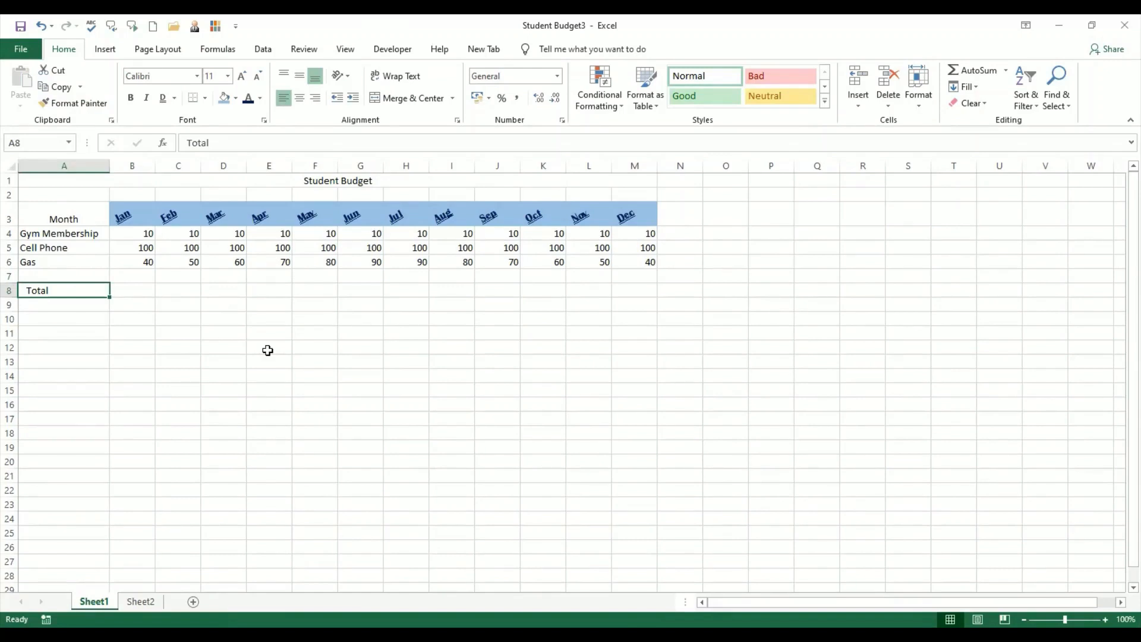
# Lock Format Painter on B3, apply its format to G5, K6, B6, A8, M5, A5, I6, D6 and E4, and switch it off.
pyautogui.click(132, 215)
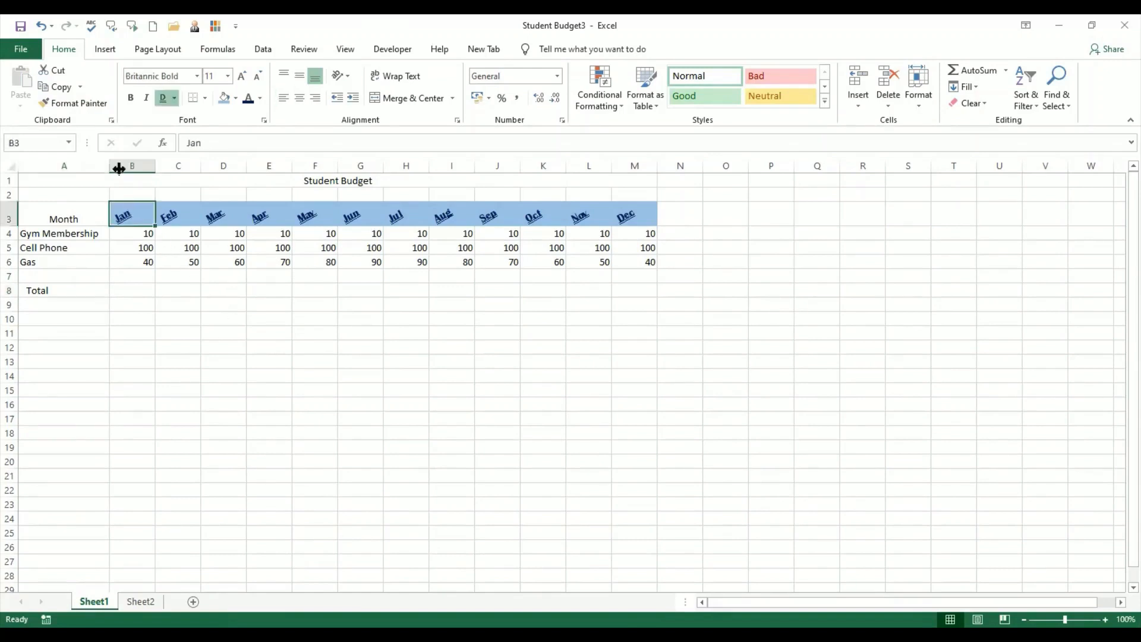
pyautogui.click(88, 104)
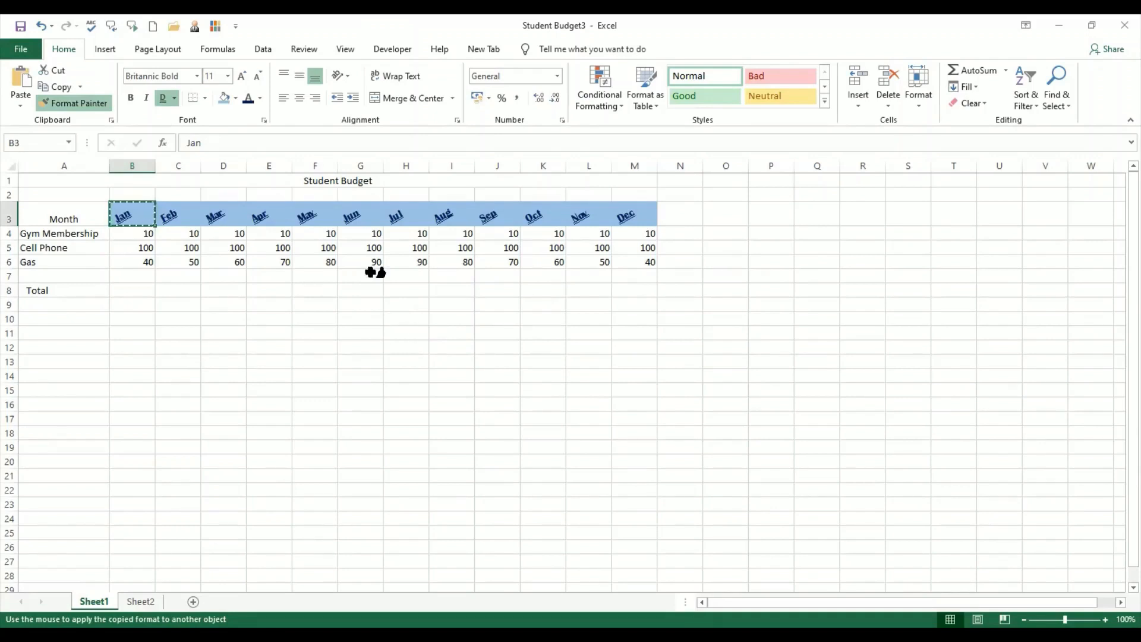
pyautogui.click(368, 249)
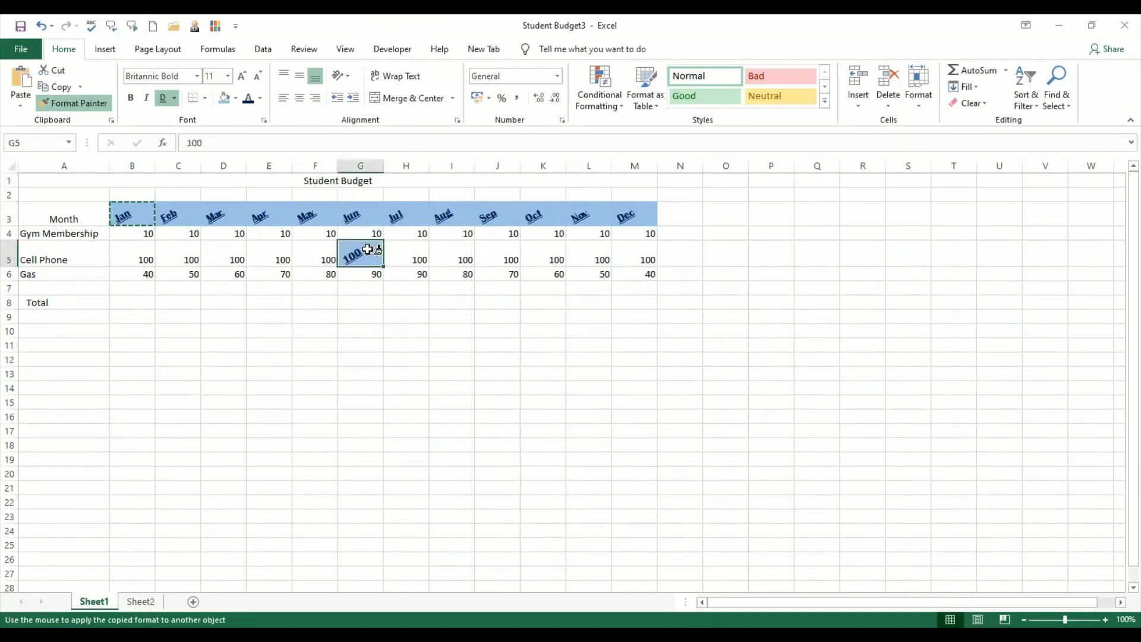
pyautogui.click(548, 274)
pyautogui.click(144, 275)
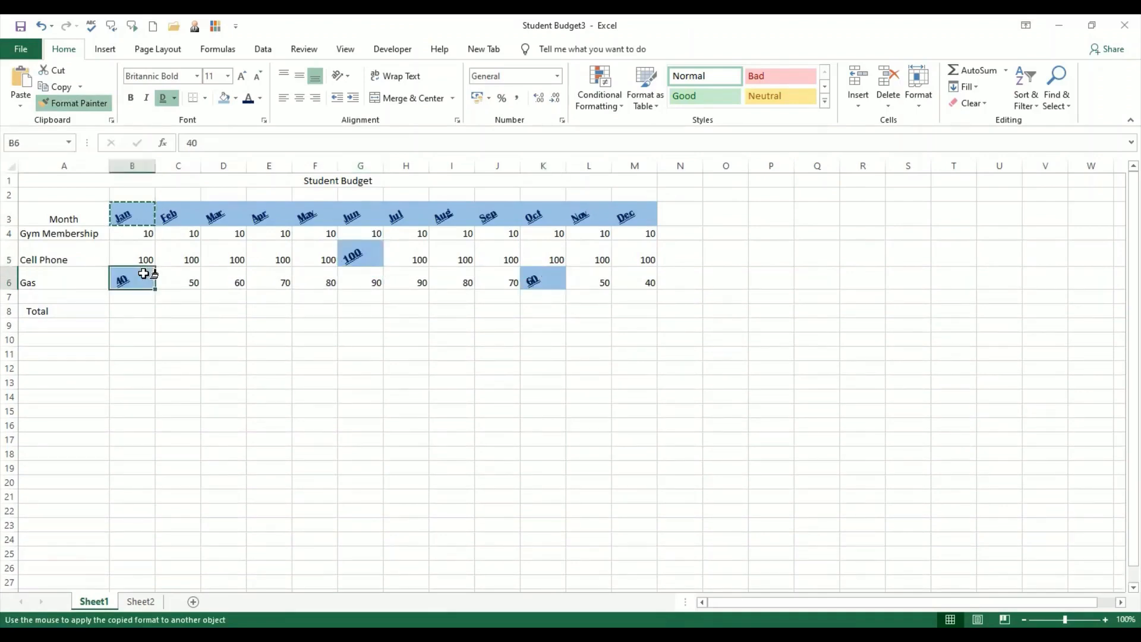
pyautogui.click(67, 313)
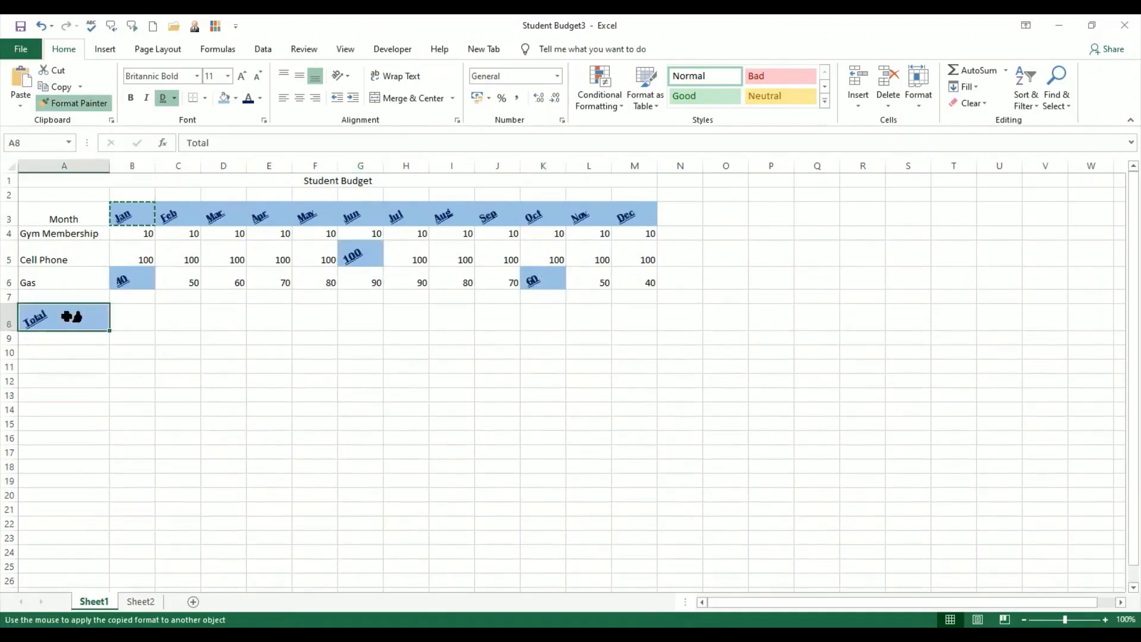
pyautogui.click(621, 254)
pyautogui.click(89, 261)
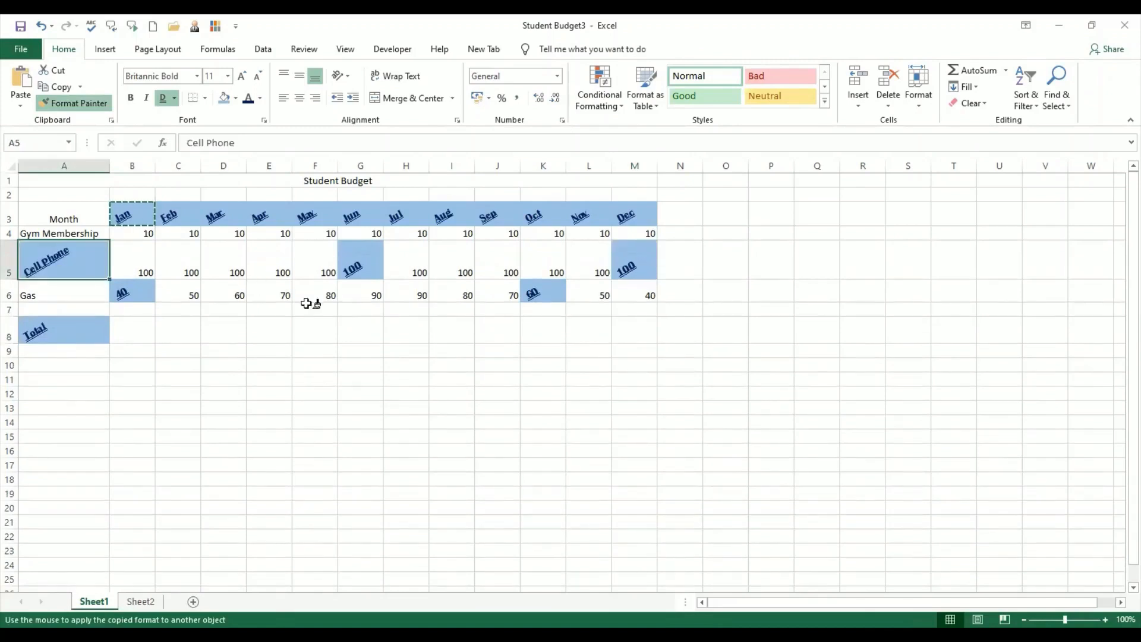
pyautogui.click(450, 291)
pyautogui.click(226, 286)
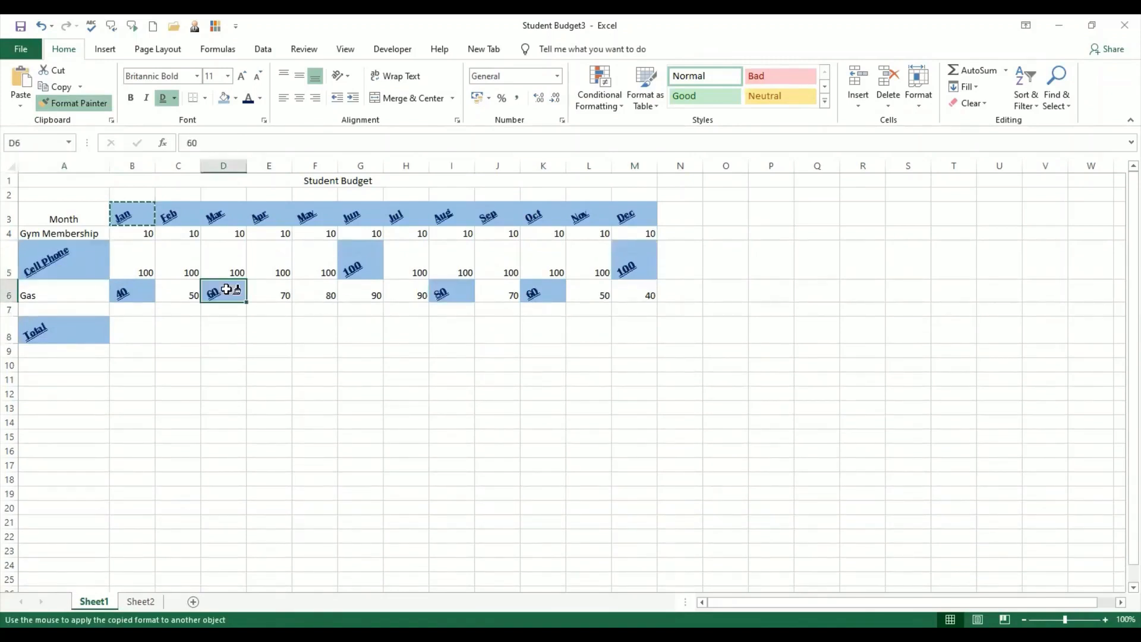
pyautogui.click(284, 235)
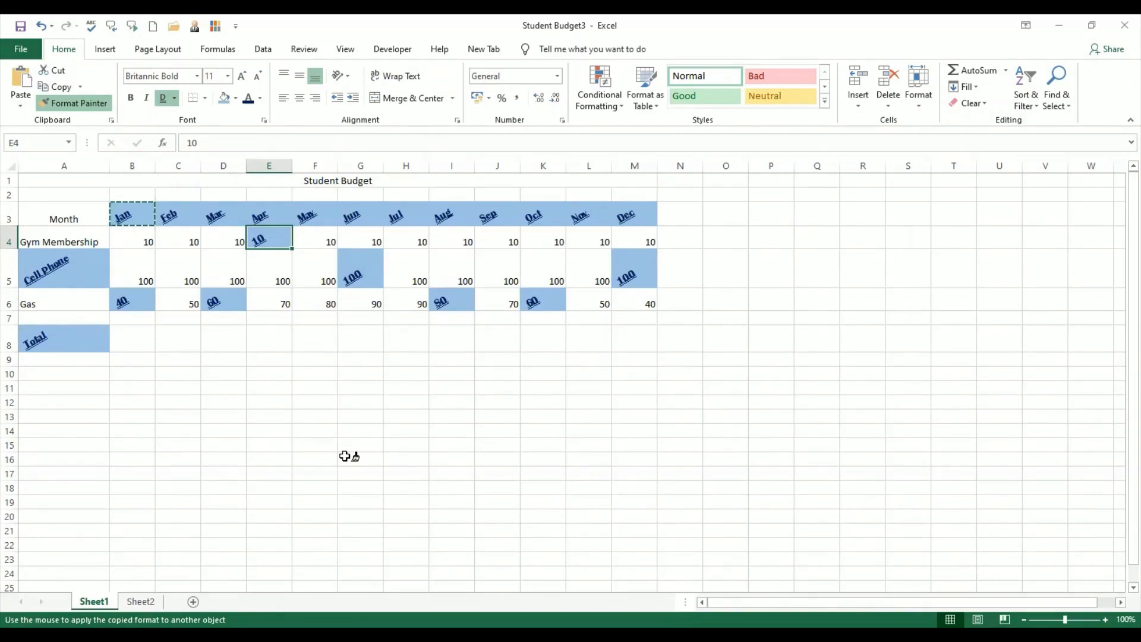
pyautogui.click(90, 106)
pyautogui.click(400, 388)
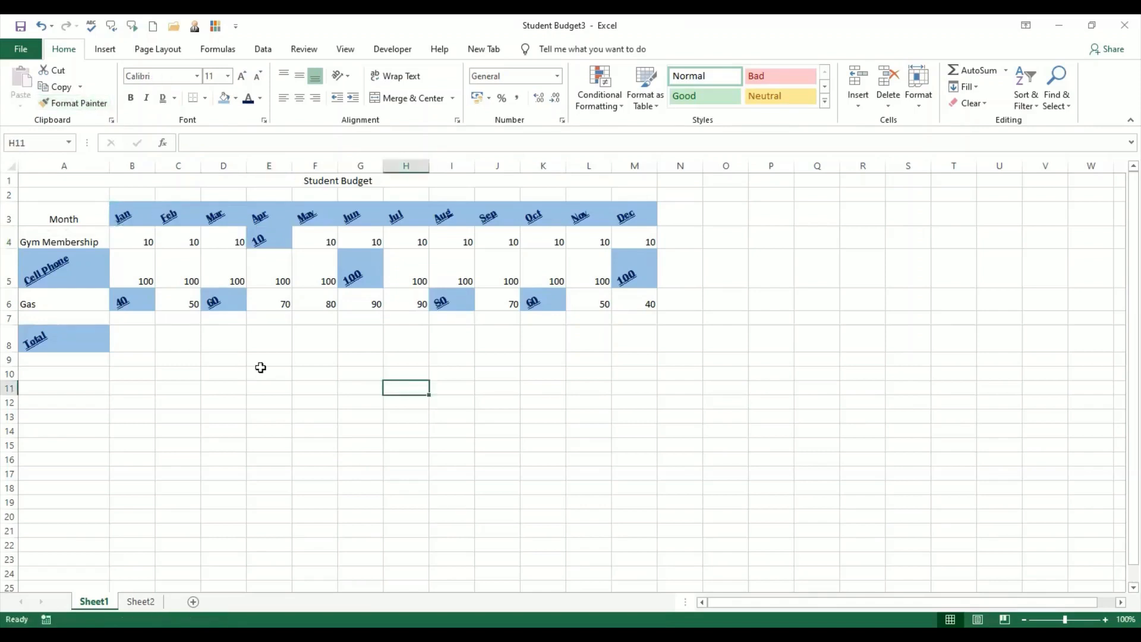
pyautogui.click(262, 364)
pyautogui.click(306, 373)
pyautogui.click(393, 388)
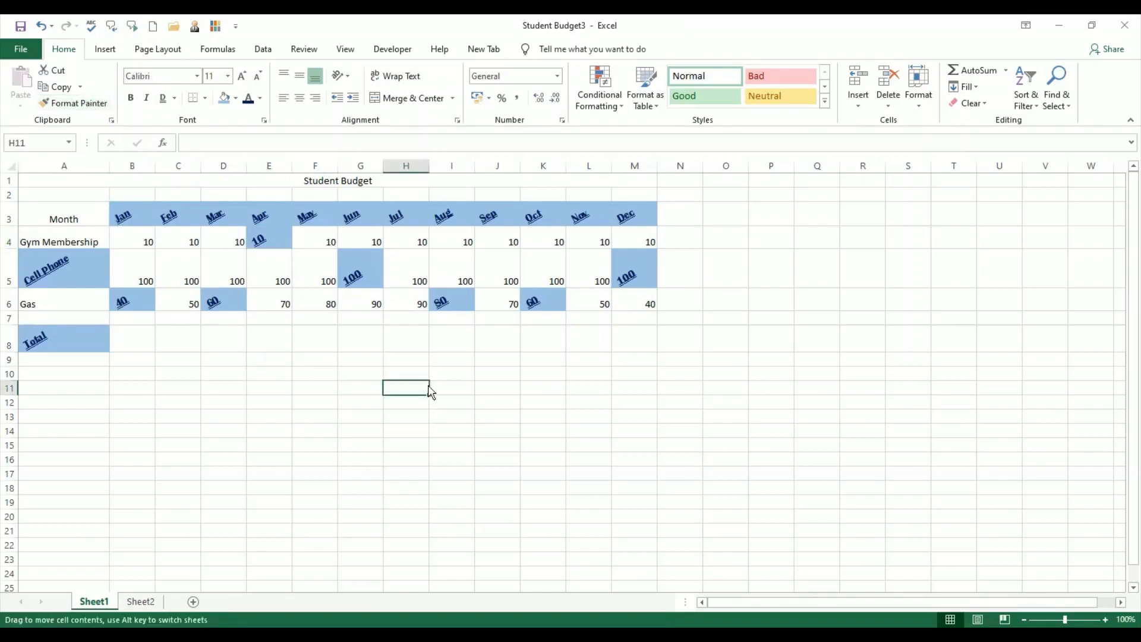
pyautogui.click(482, 394)
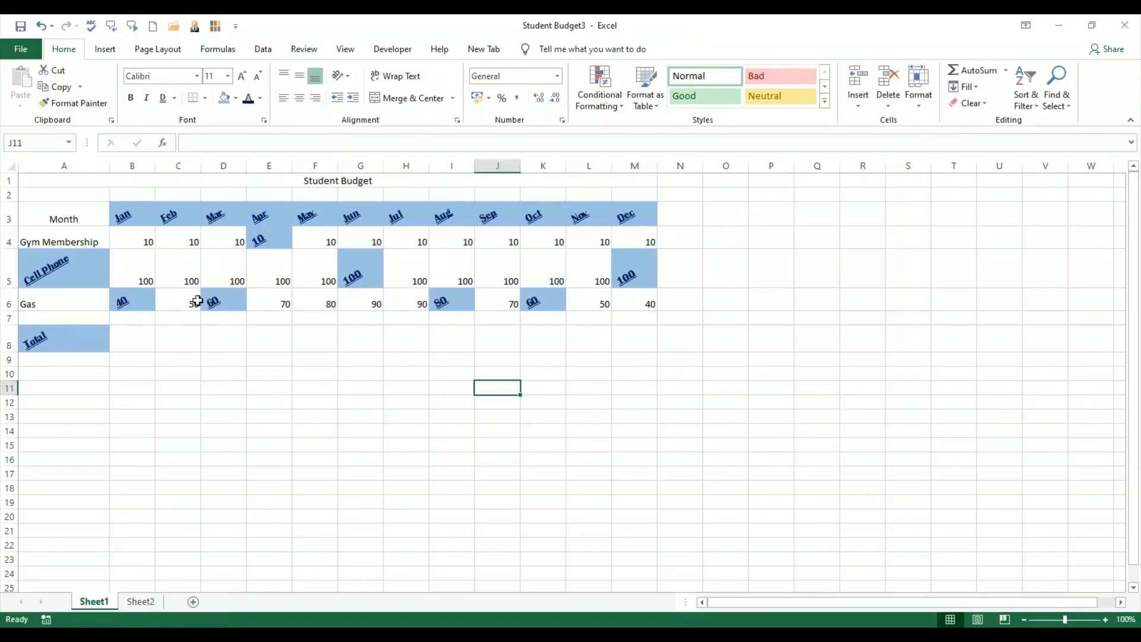
# Copy the formatting of the Jan heading in B3 to A1:M1 on Sheet2 with Format Painter, and switch the painter off.
pyautogui.click(133, 215)
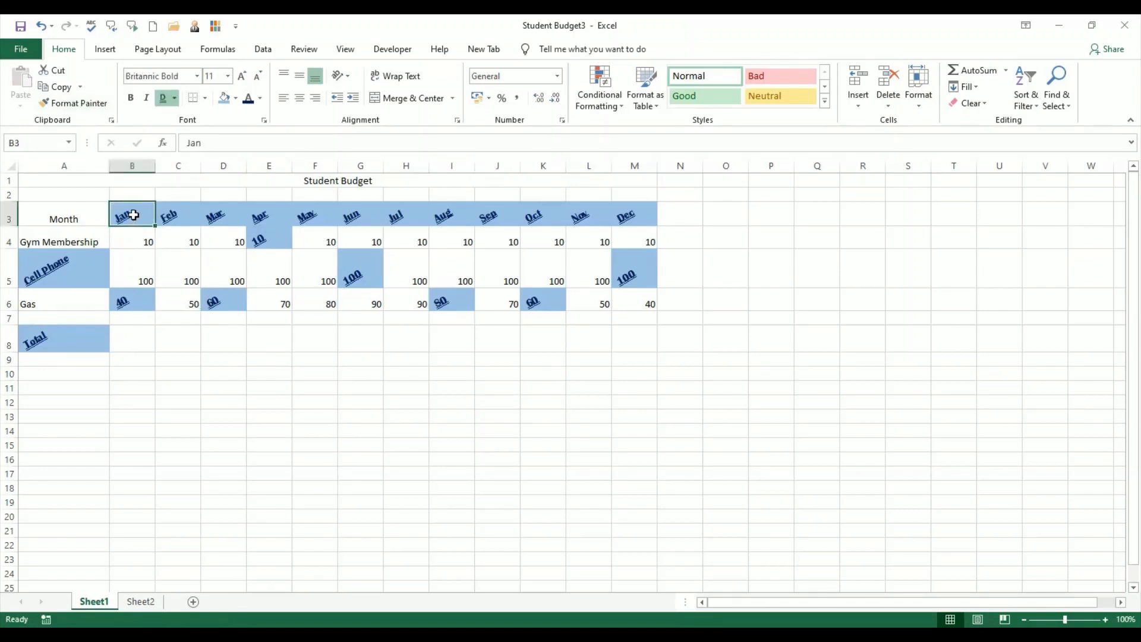
pyautogui.click(89, 104)
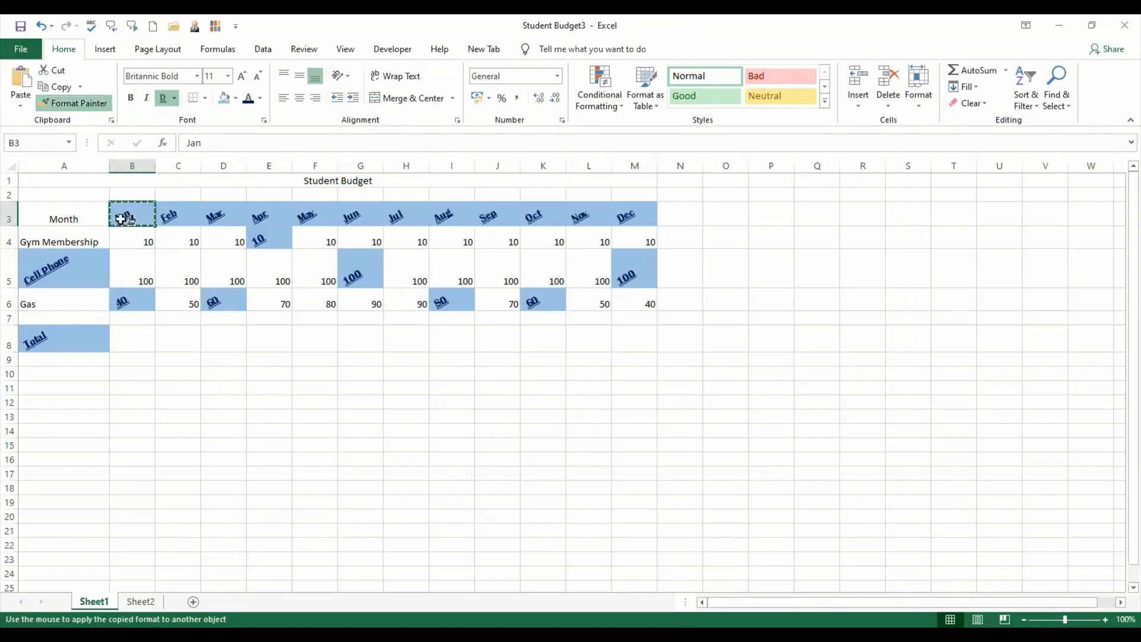
pyautogui.click(141, 602)
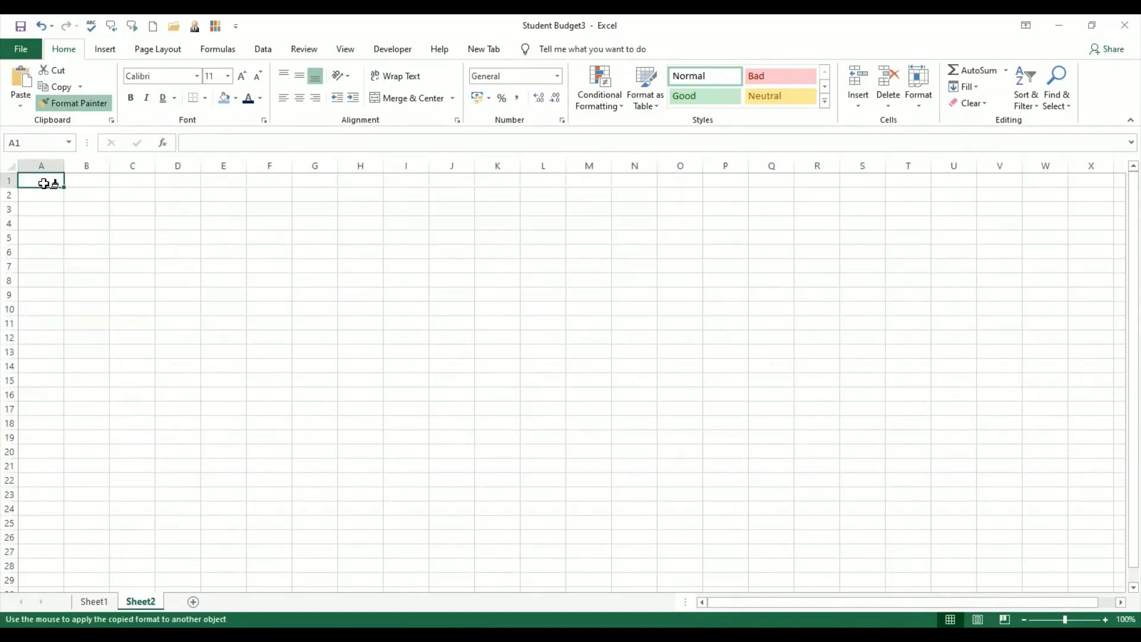
pyautogui.moveTo(44, 184); pyautogui.dragTo(600, 173)
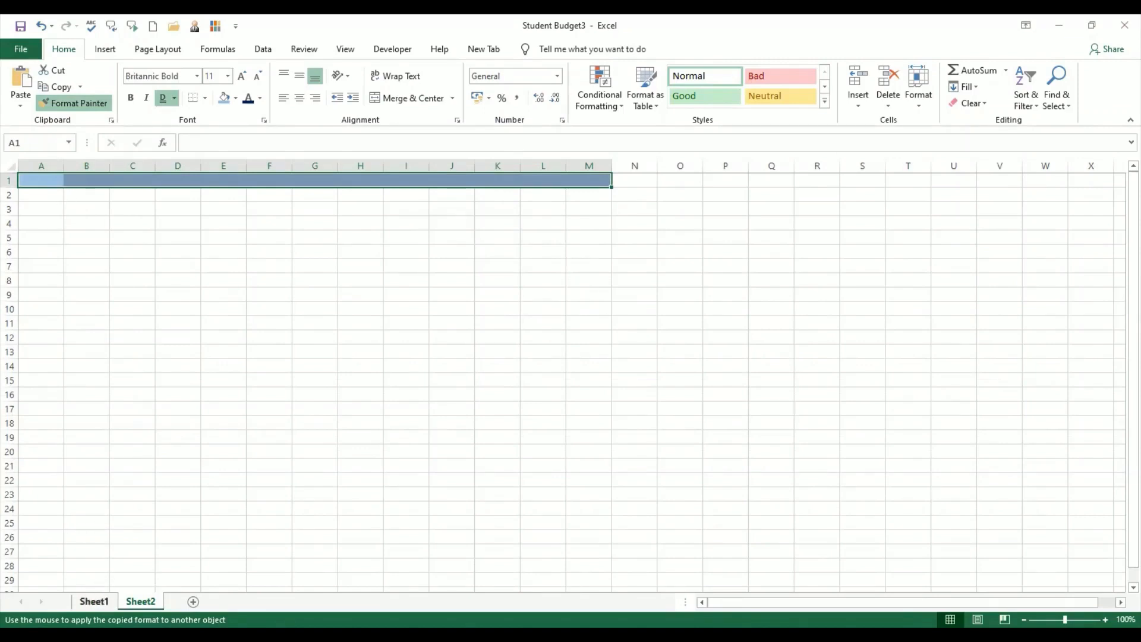
pyautogui.click(94, 602)
pyautogui.click(88, 103)
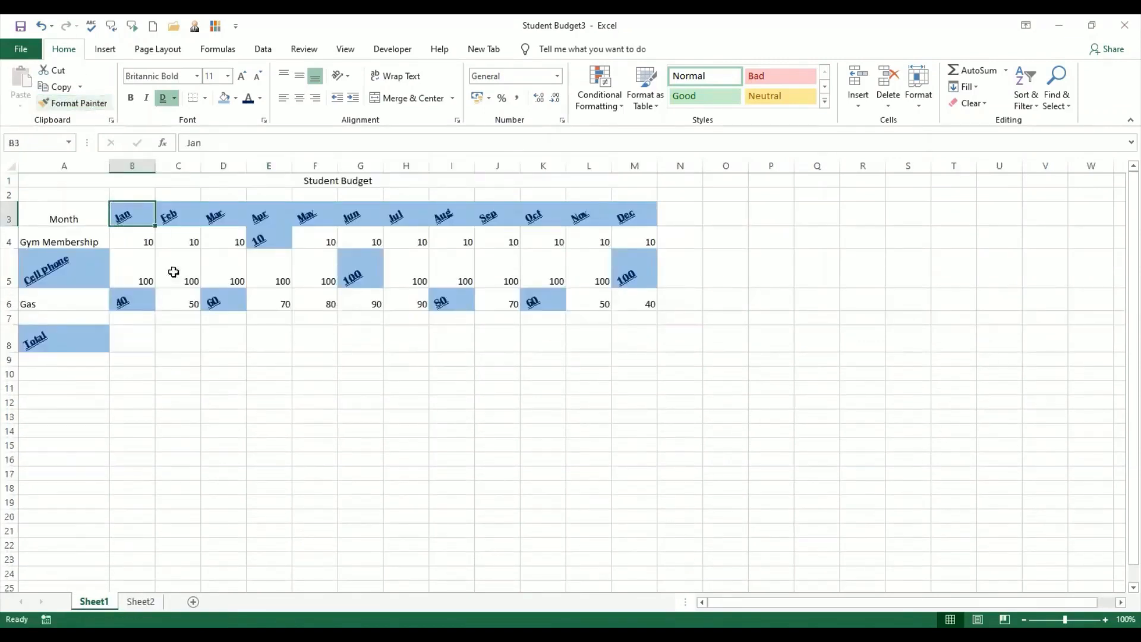
# Enter the heading Name in cell A1 of Sheet2, and return to Sheet1.
pyautogui.click(140, 602)
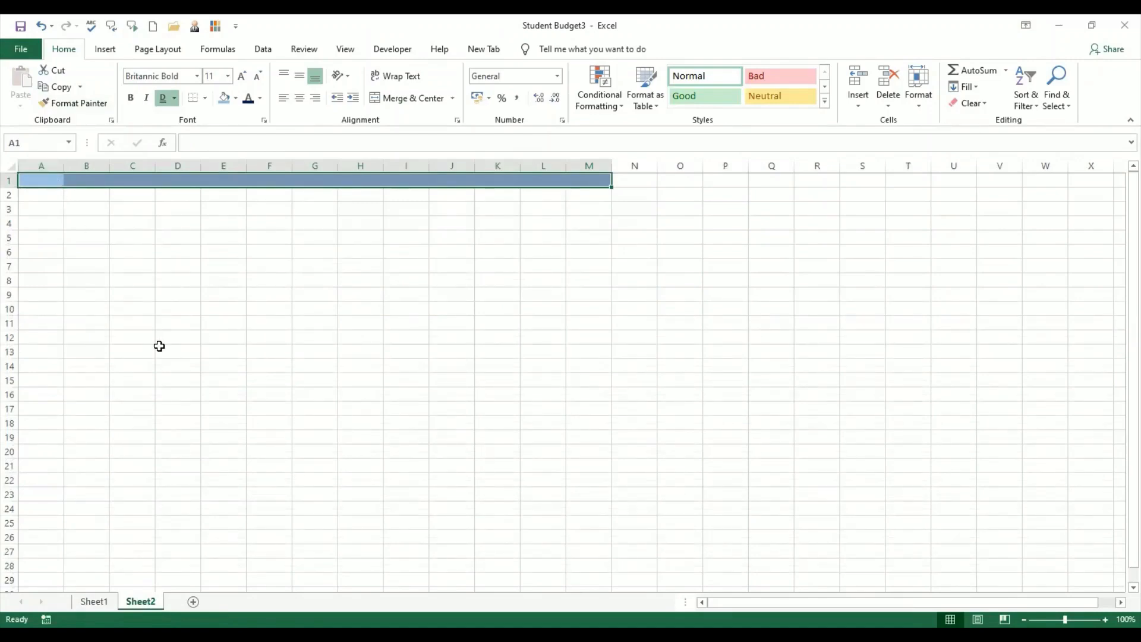
pyautogui.write('Name')
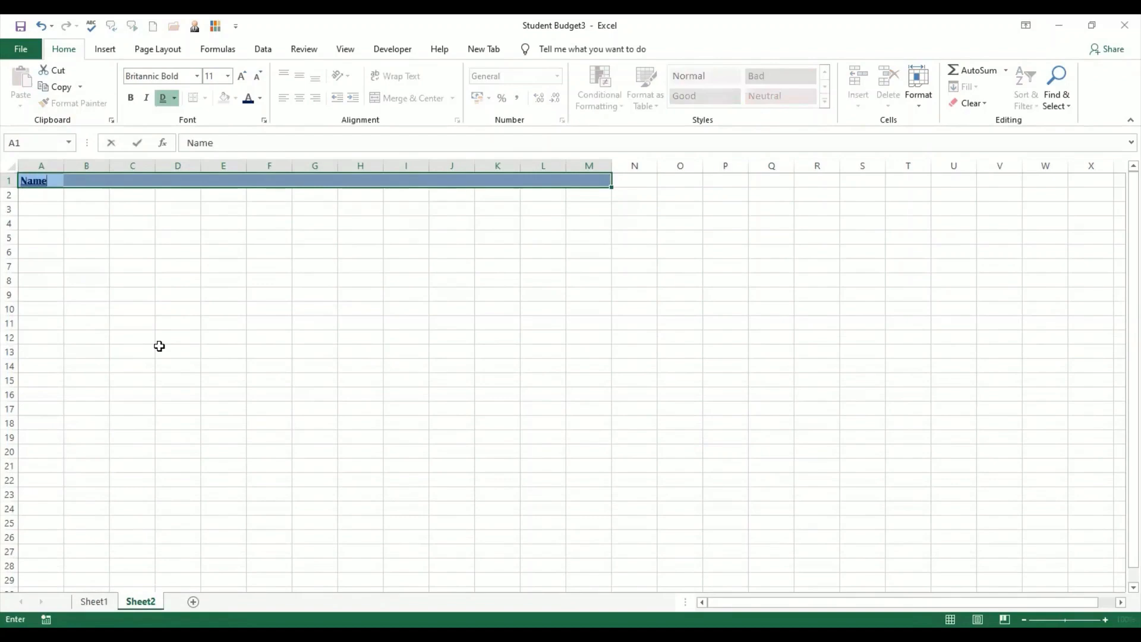
pyautogui.press('Return')
pyautogui.click(120, 296)
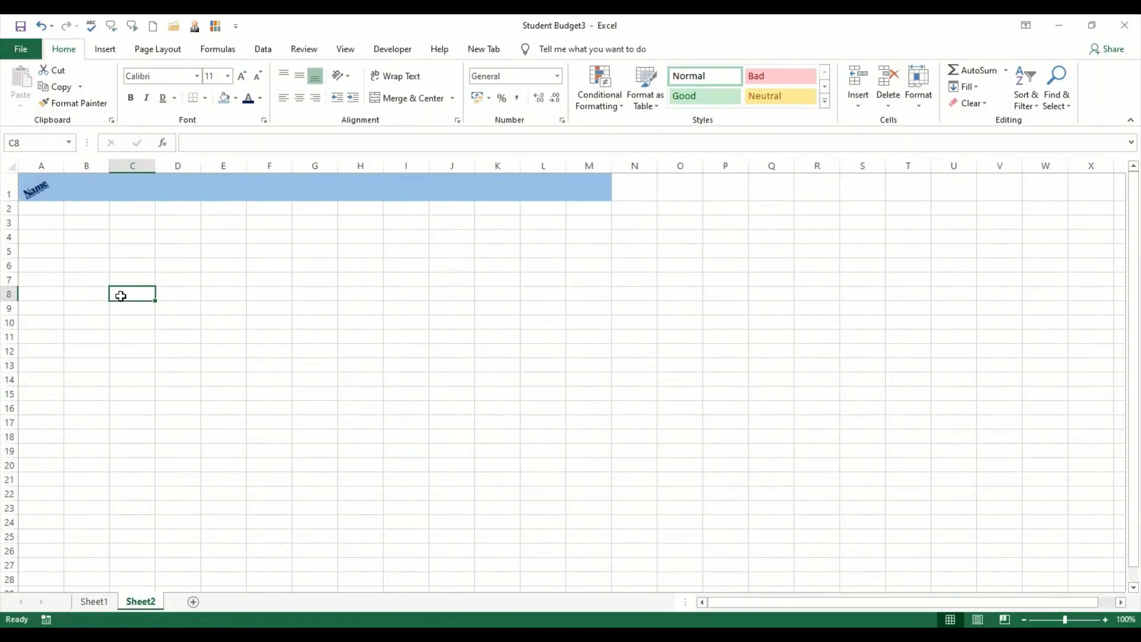
pyautogui.click(103, 601)
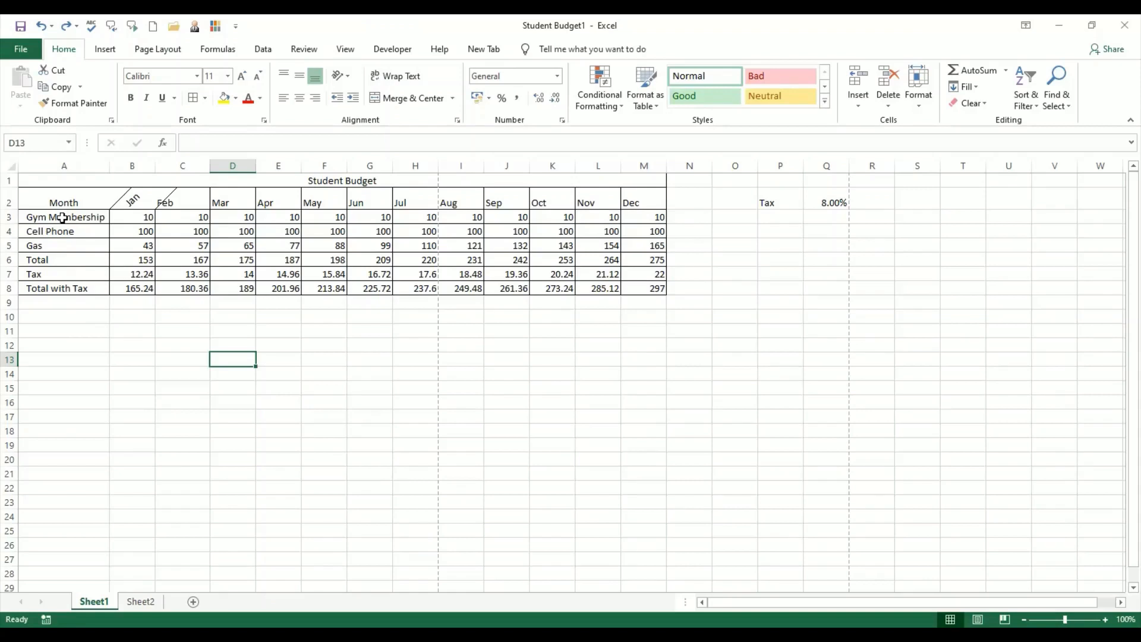
# Turn on text wrapping for the whole of column A in the Student Budget1 workbook.
pyautogui.click(66, 165)
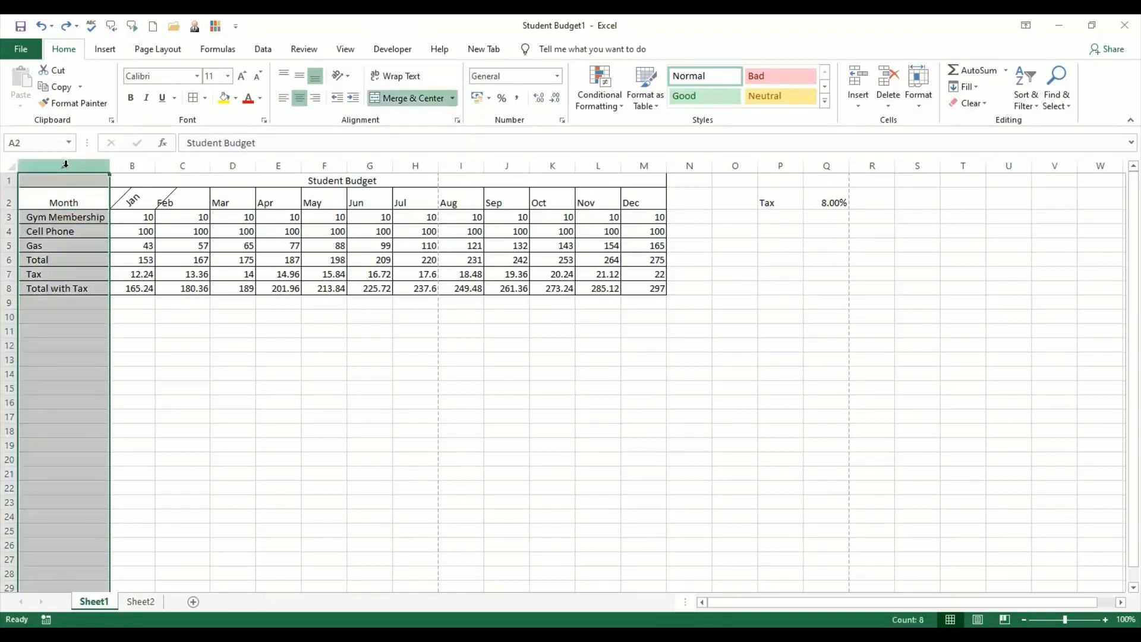
pyautogui.click(397, 76)
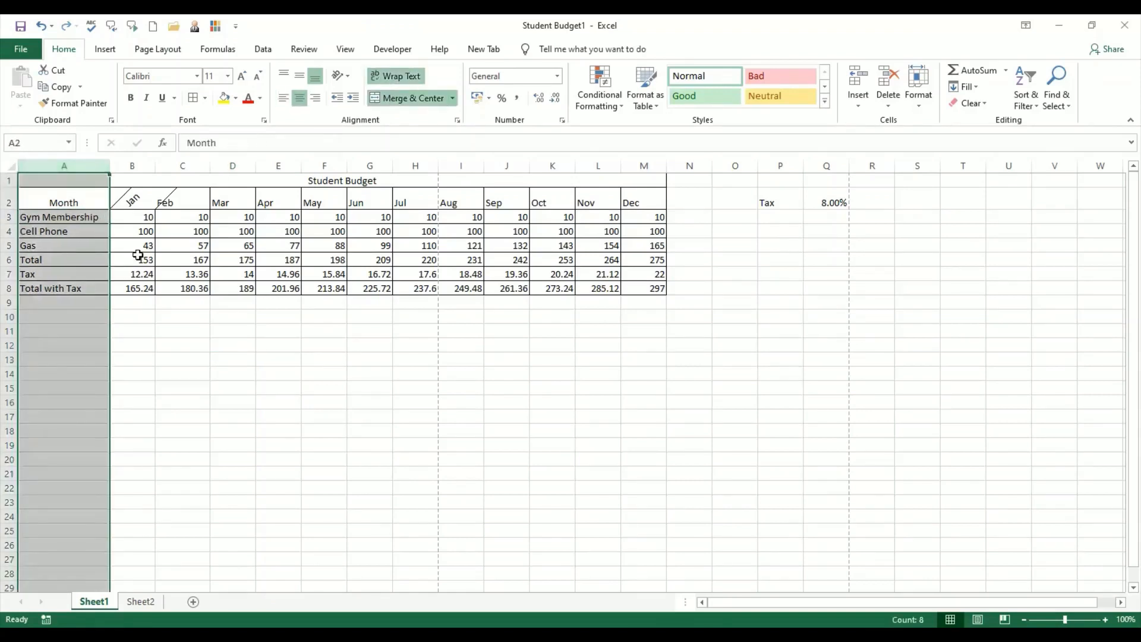
pyautogui.click(88, 320)
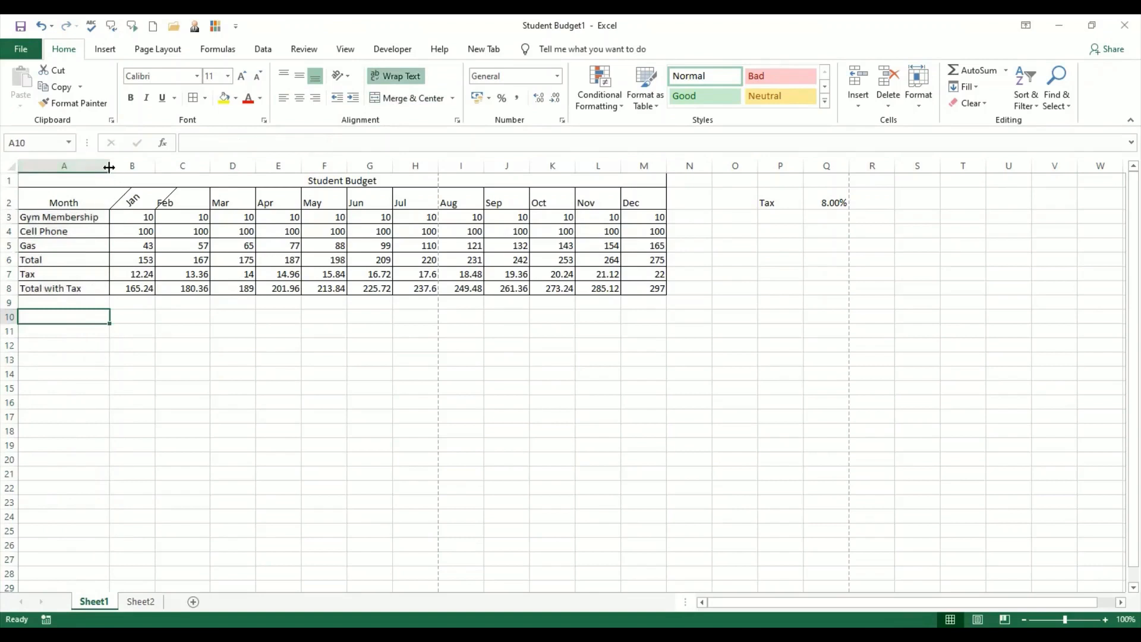
# Narrow column A and make row 3 tall enough to show Gym Membership wrapped onto two lines.
pyautogui.moveTo(109, 167); pyautogui.dragTo(80, 167)
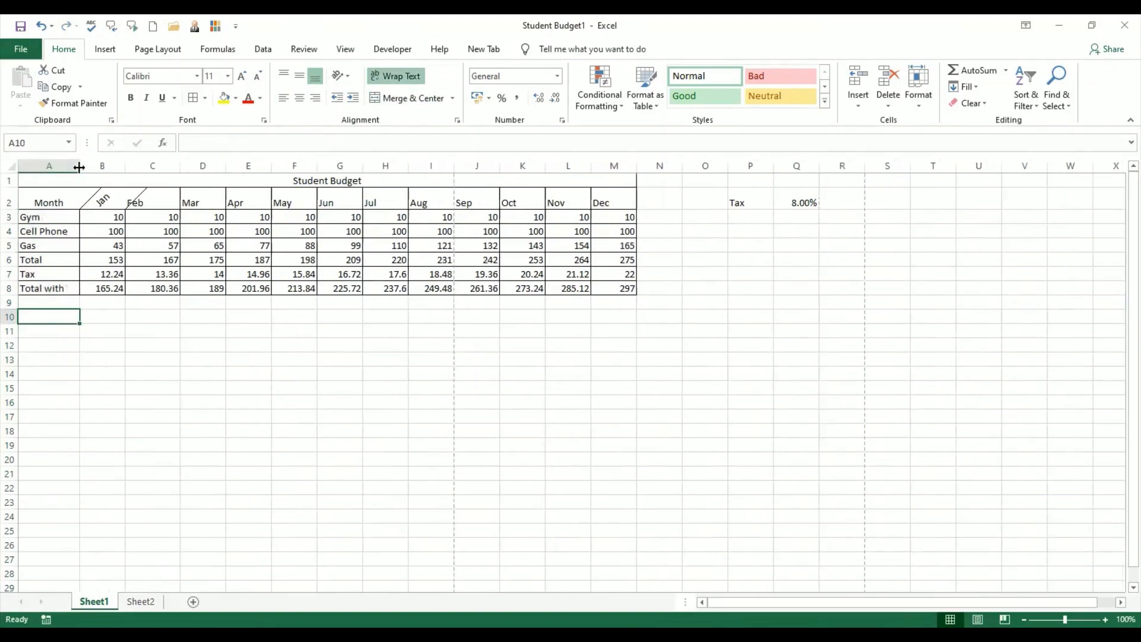
pyautogui.click(11, 218)
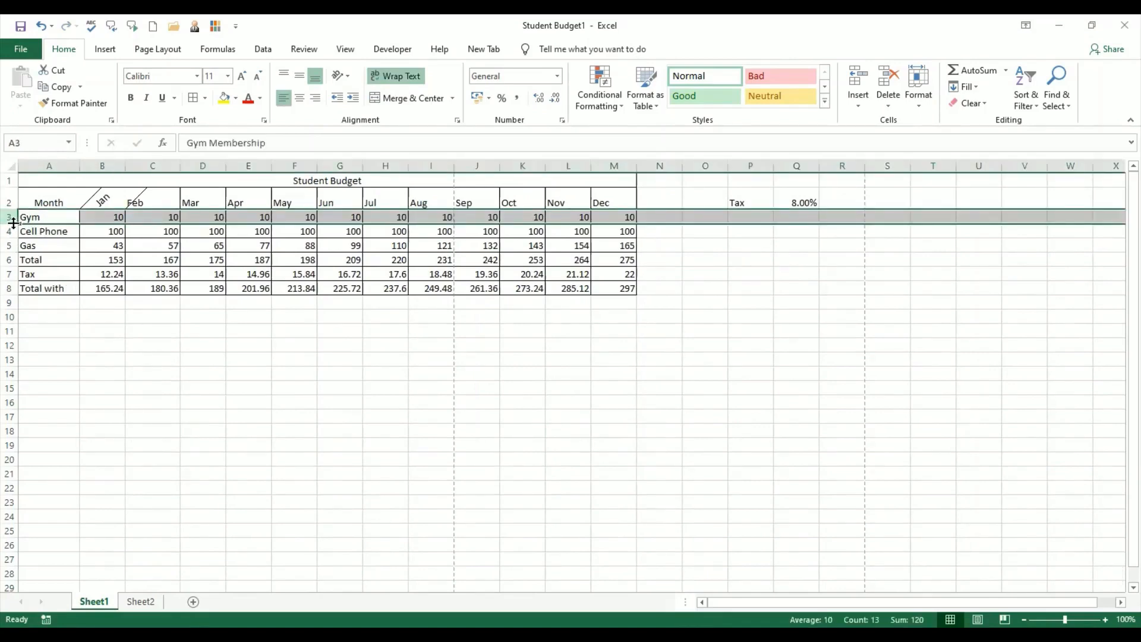
pyautogui.moveTo(13, 223); pyautogui.dragTo(18, 243)
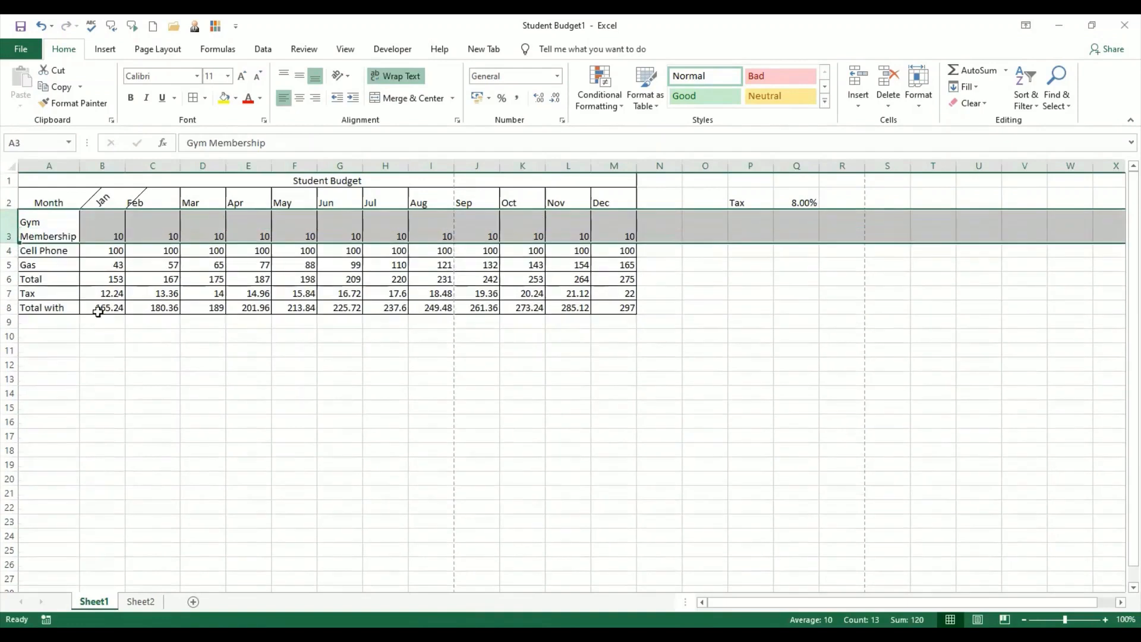
pyautogui.click(118, 351)
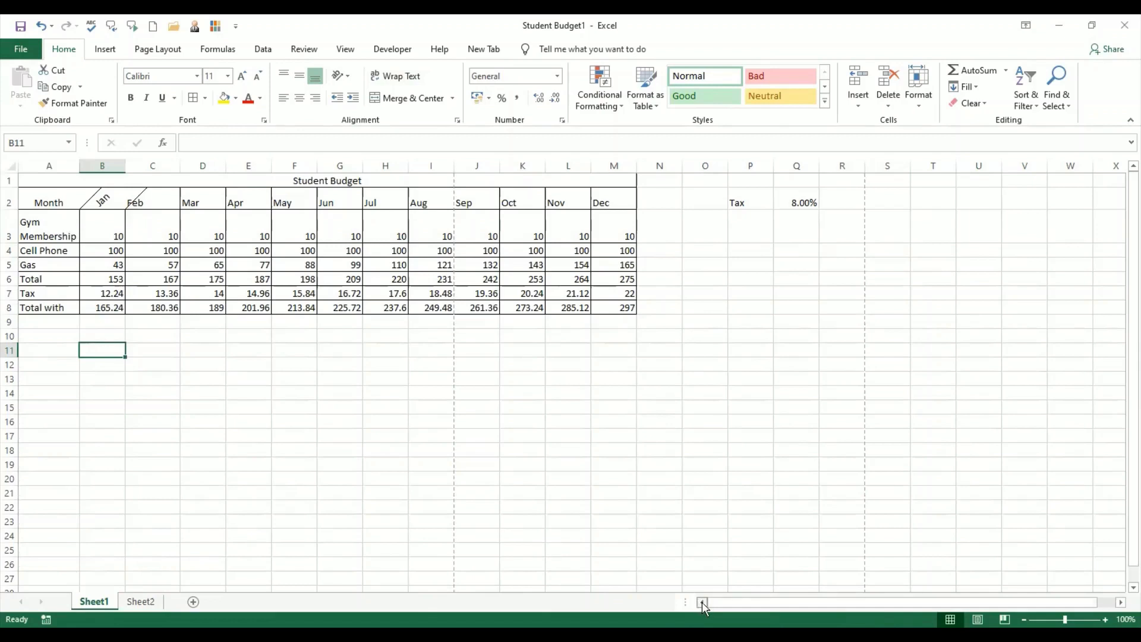
# Middle-align the contents of the whole Gym Membership row vertically.
pyautogui.click(101, 232)
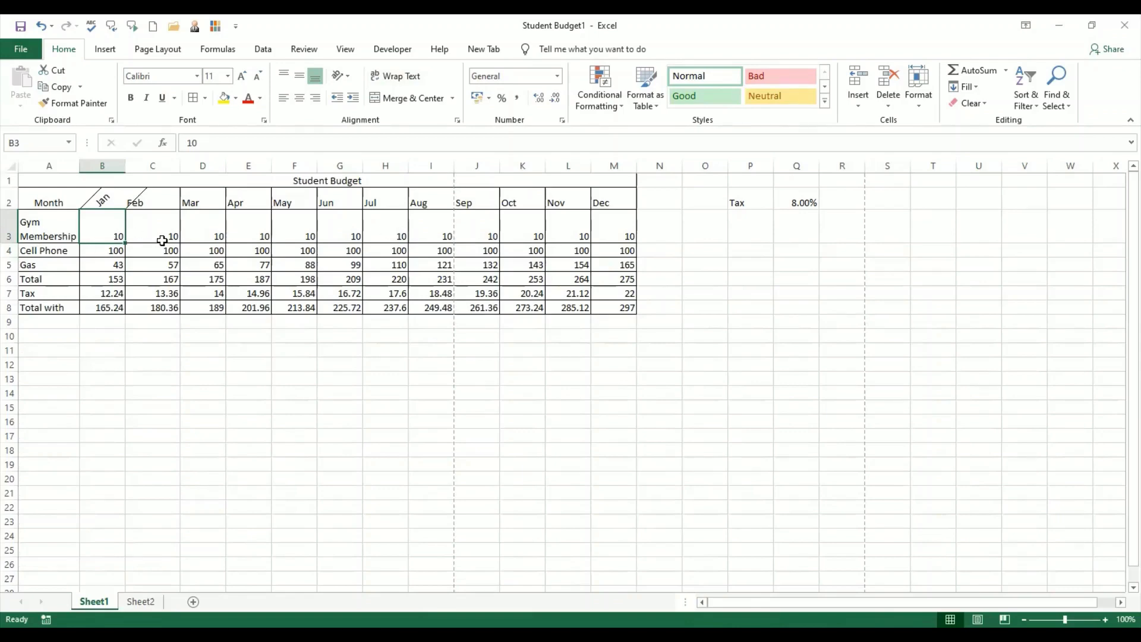
pyautogui.moveTo(105, 230); pyautogui.dragTo(612, 229)
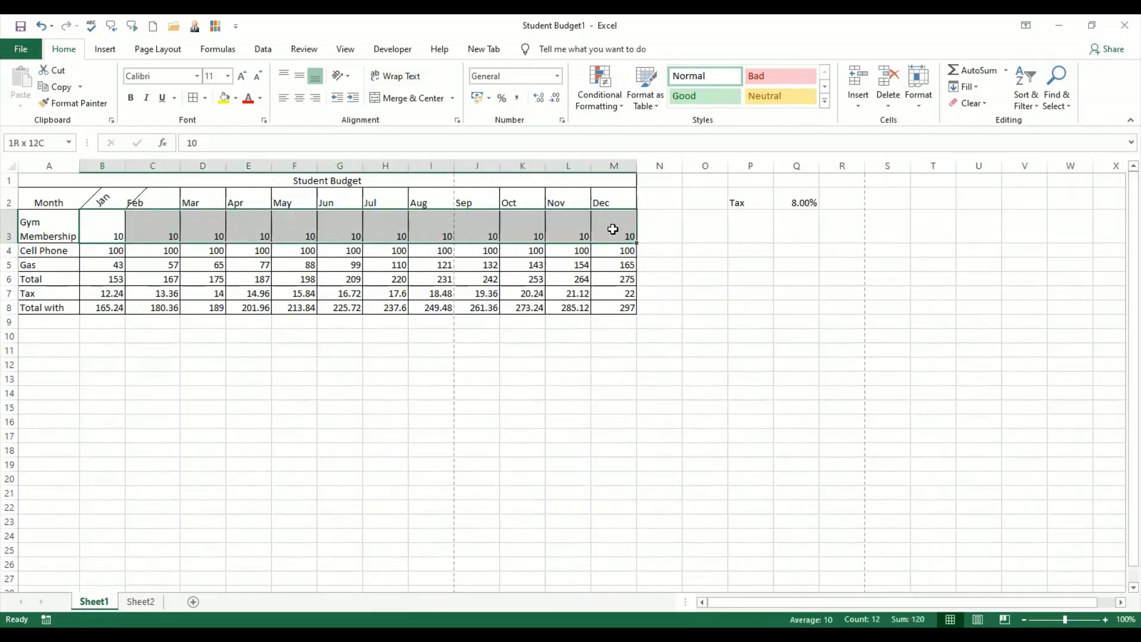
pyautogui.click(33, 225)
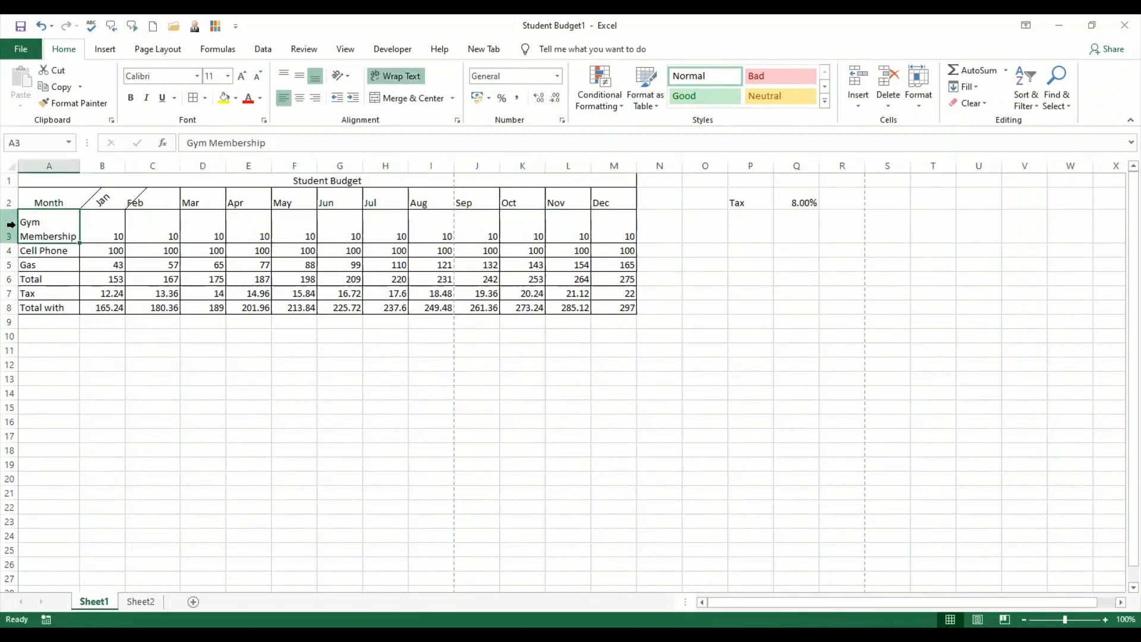
pyautogui.click(11, 224)
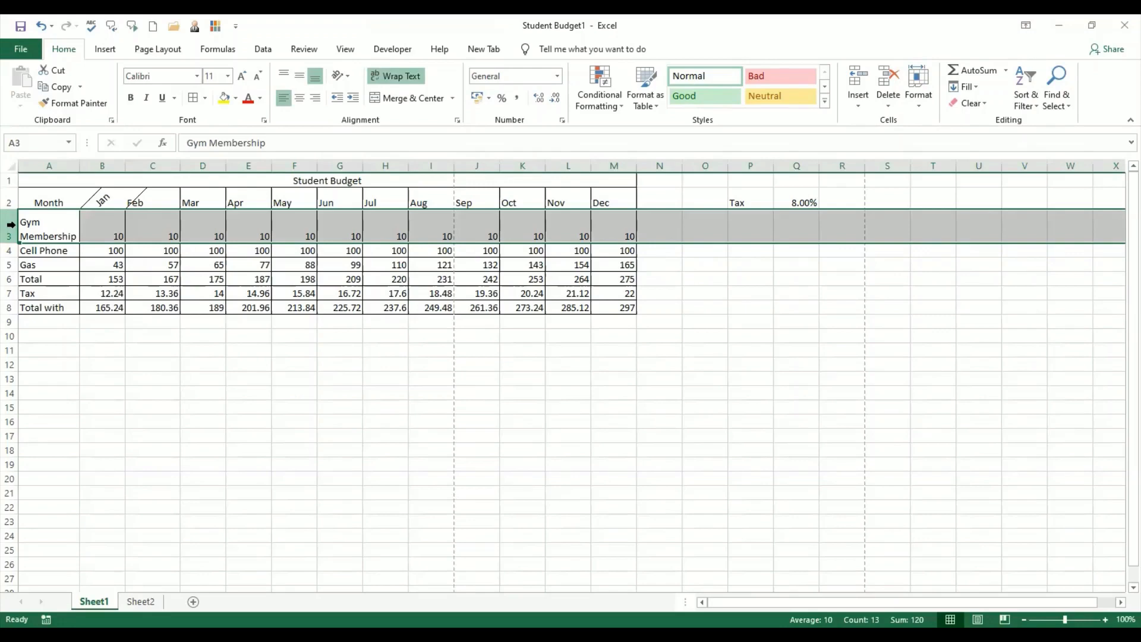
pyautogui.click(300, 76)
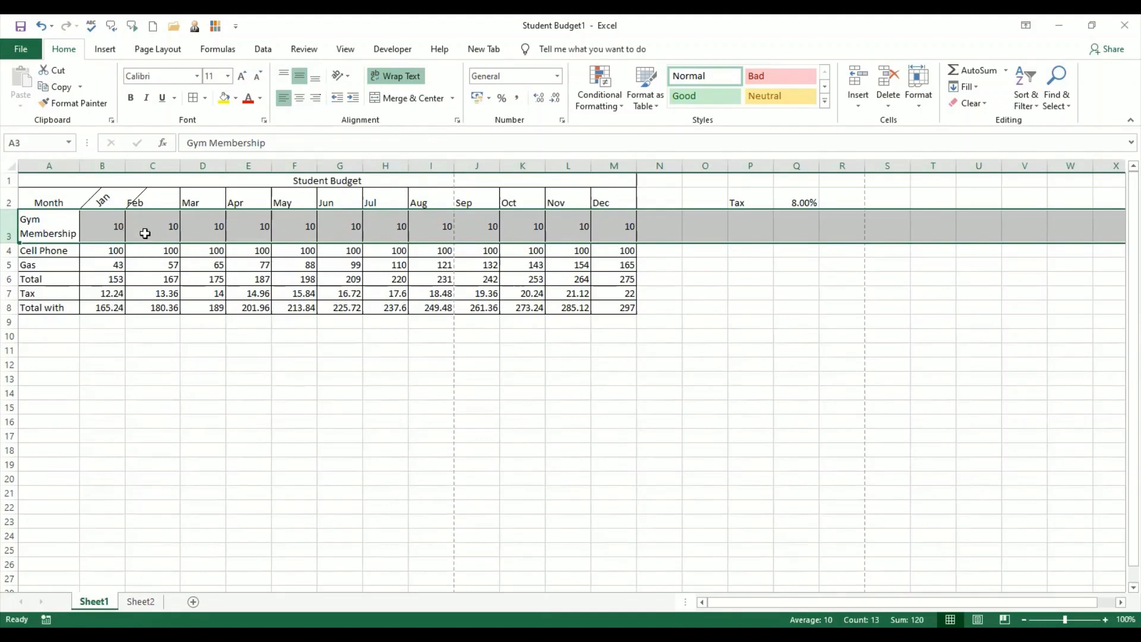
pyautogui.click(105, 232)
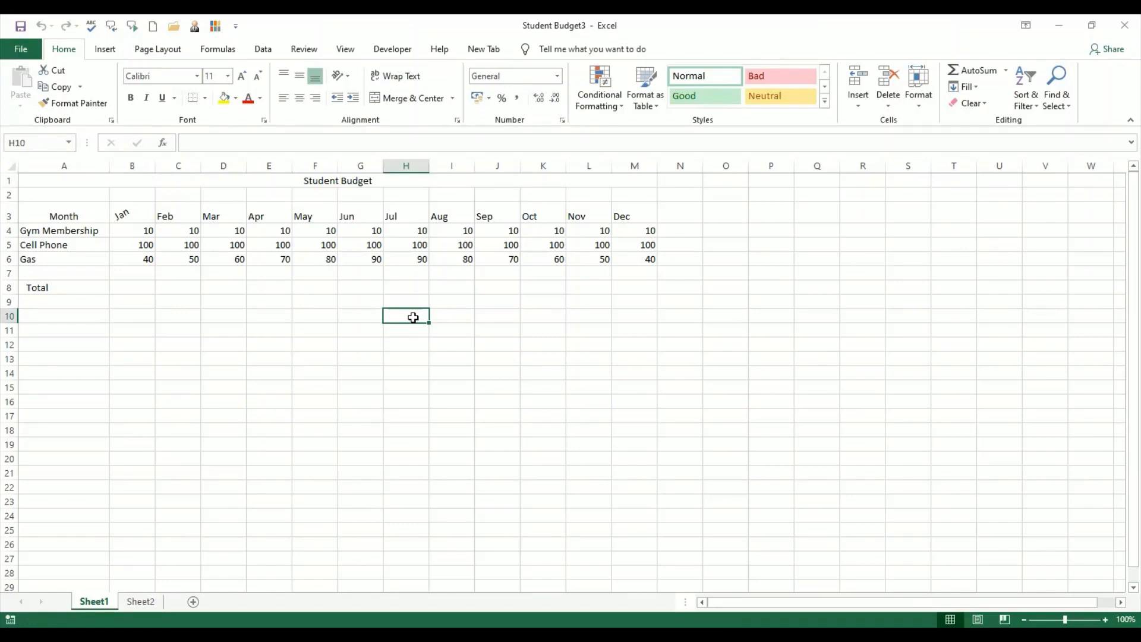
# Apply the $ English (United States) accounting format to the expense amounts in B4:M6 of the Student Budget3 workbook.
pyautogui.click(142, 229)
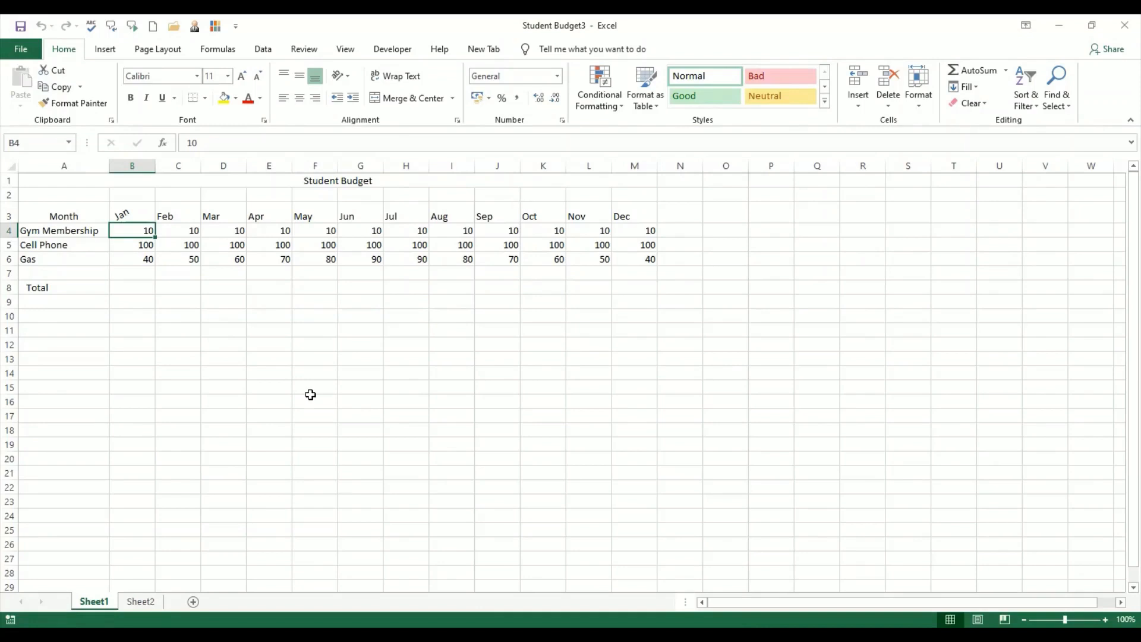
pyautogui.click(135, 245)
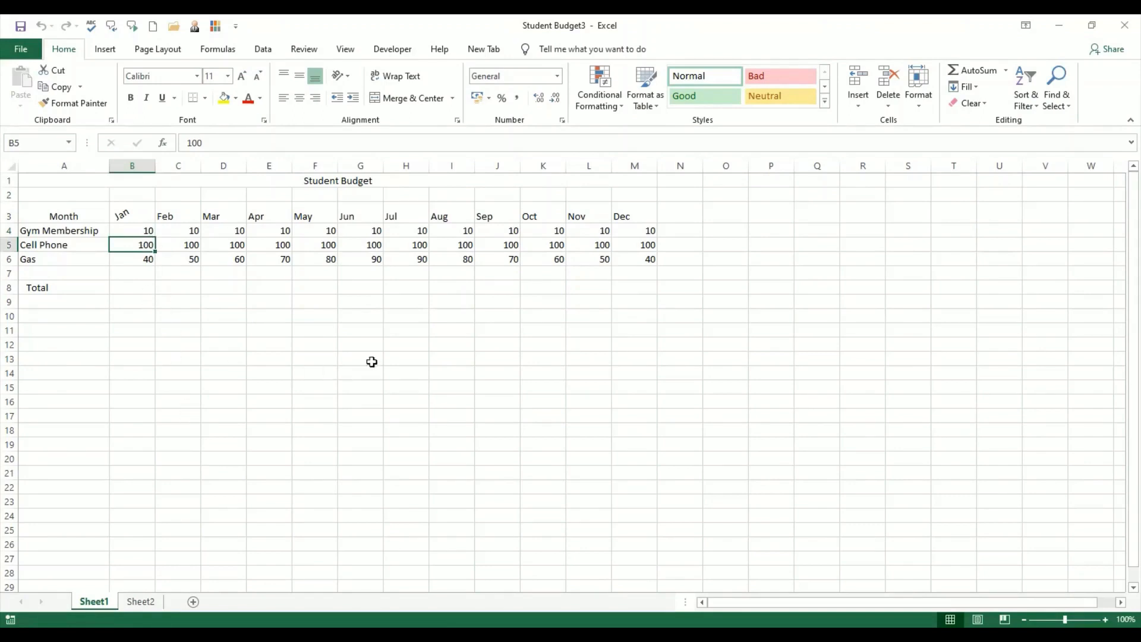
pyautogui.click(354, 290)
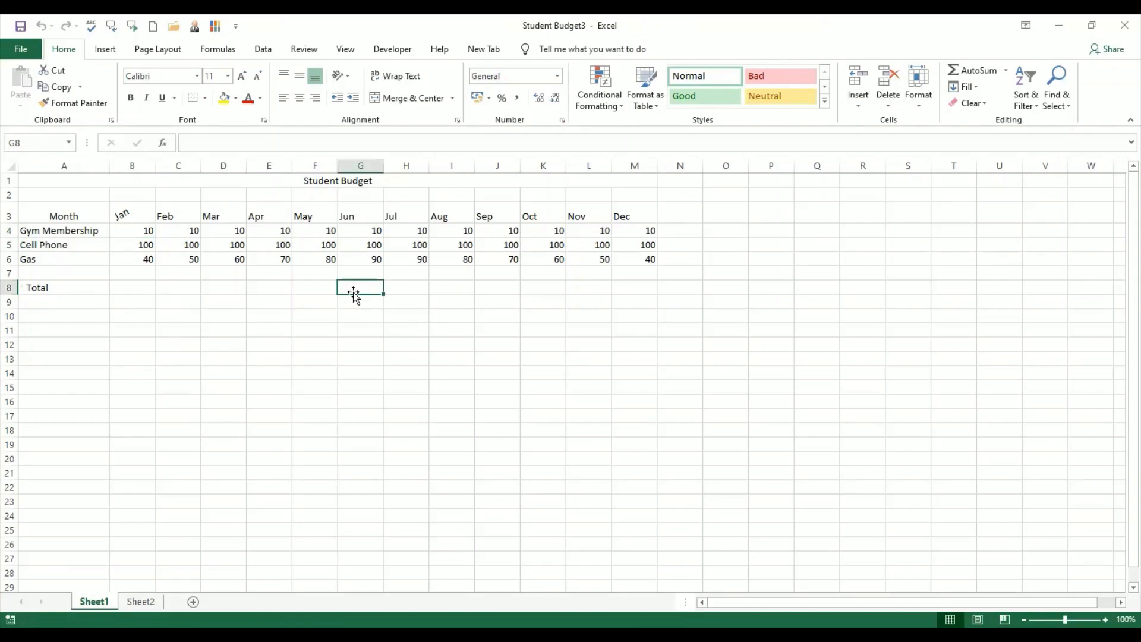
pyautogui.moveTo(135, 231); pyautogui.dragTo(653, 263)
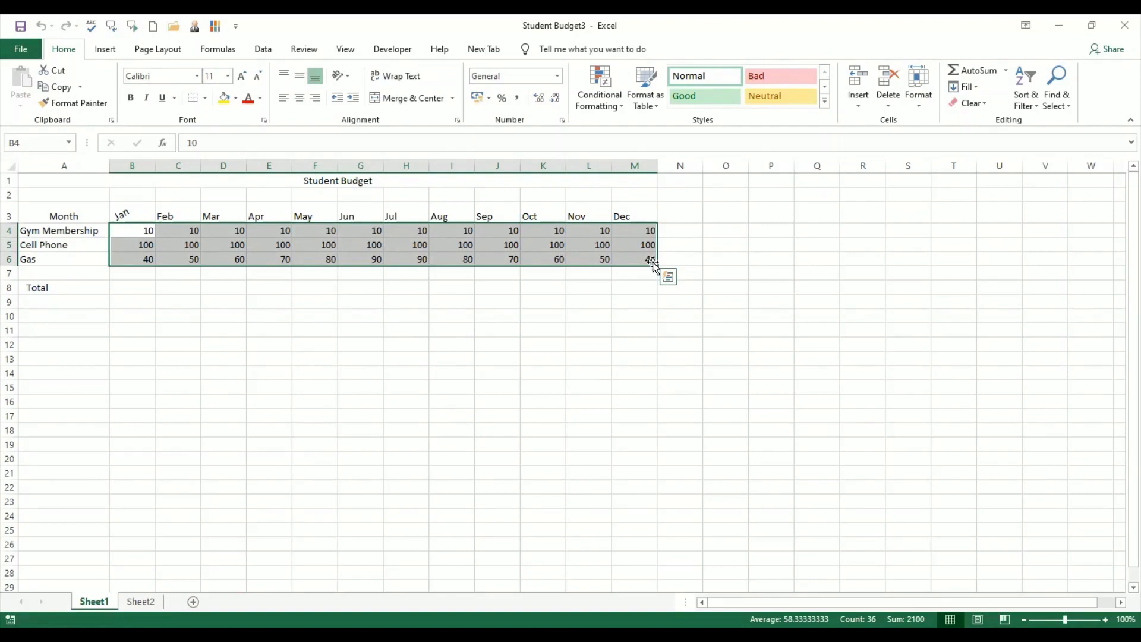
pyautogui.click(490, 100)
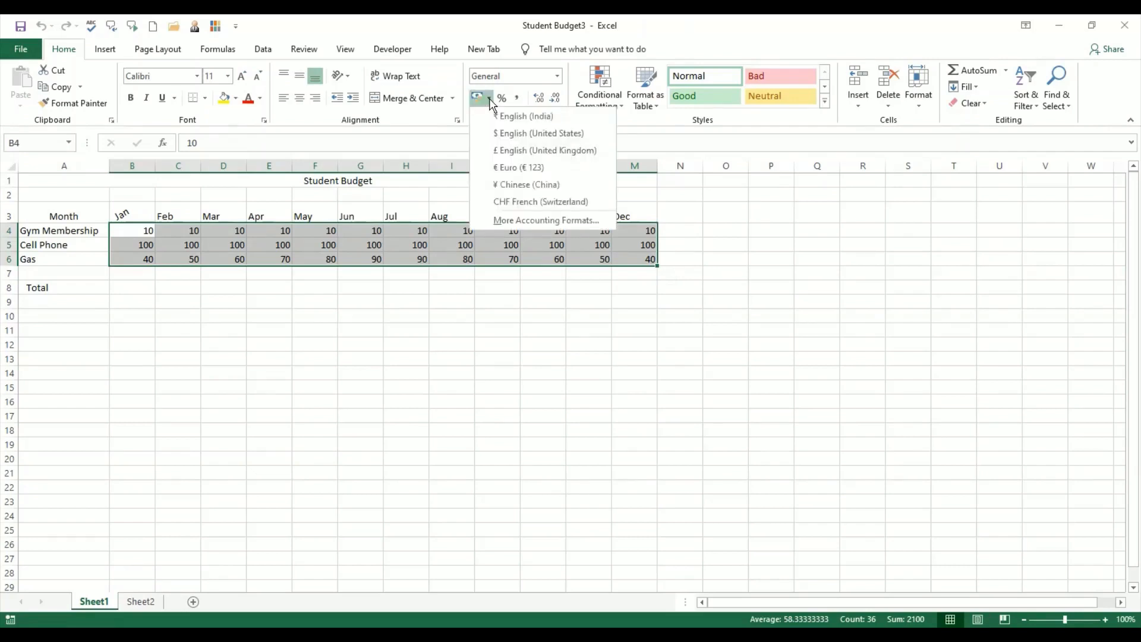
pyautogui.click(532, 136)
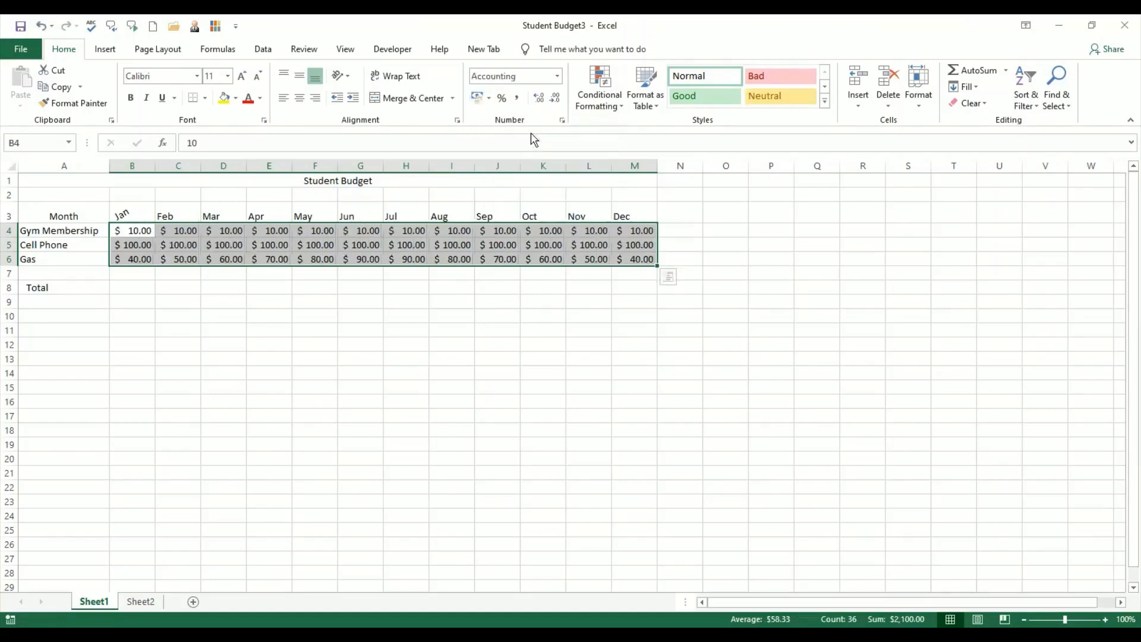
# Examine the January amounts for gym membership, cell phone and gas in B4:B6 and their number format.
pyautogui.click(136, 289)
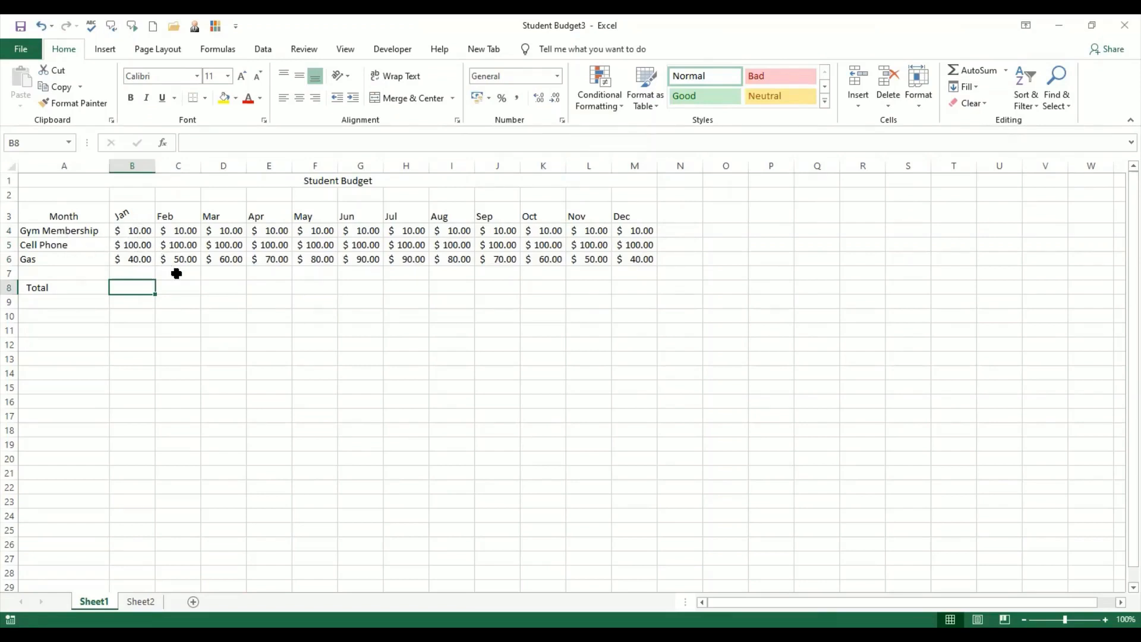
pyautogui.click(140, 232)
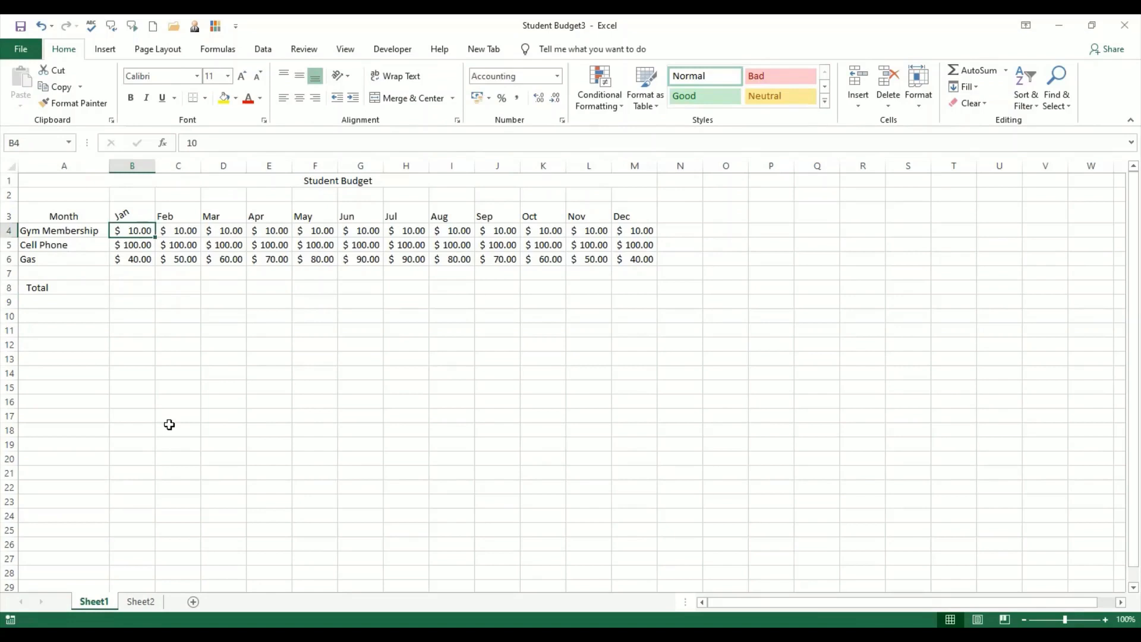
pyautogui.click(138, 246)
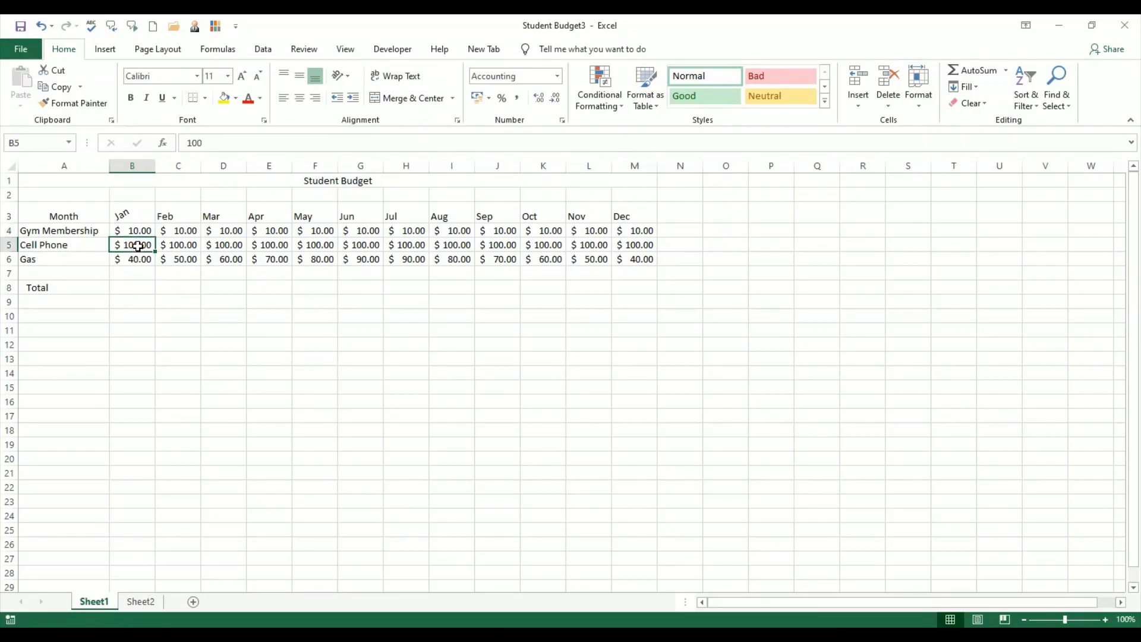
pyautogui.click(138, 260)
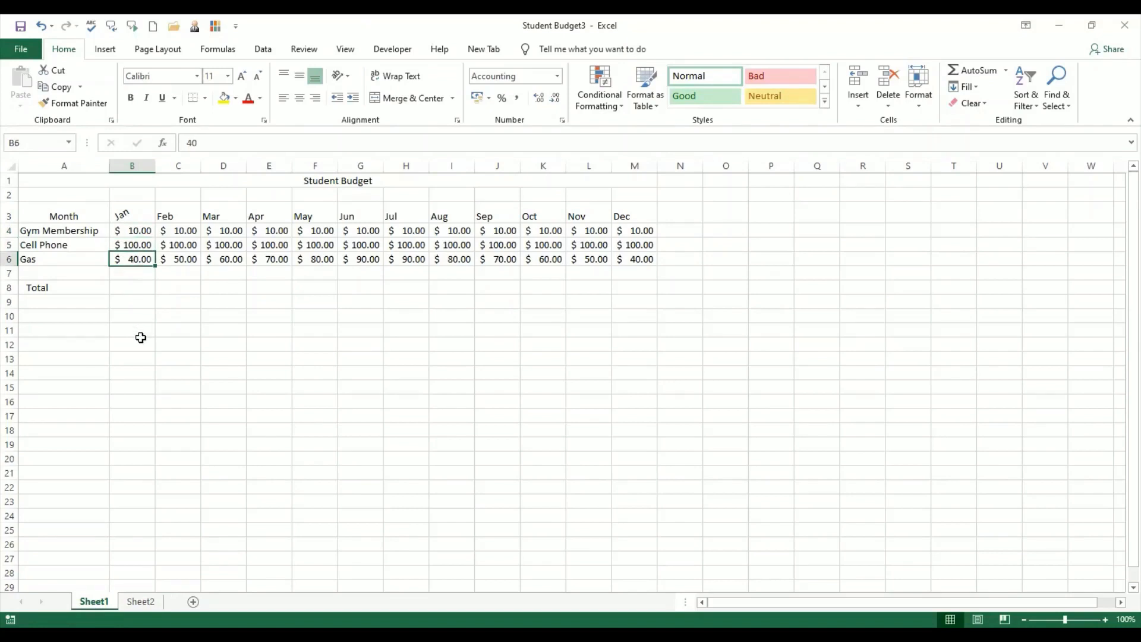
pyautogui.click(141, 231)
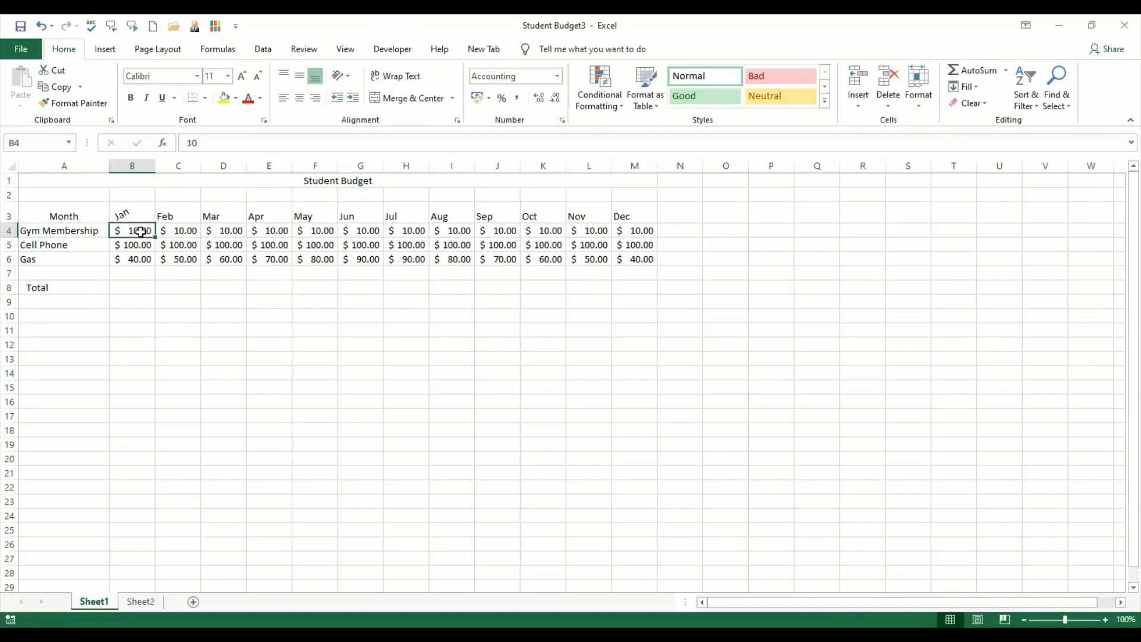
pyautogui.click(142, 244)
pyautogui.click(143, 264)
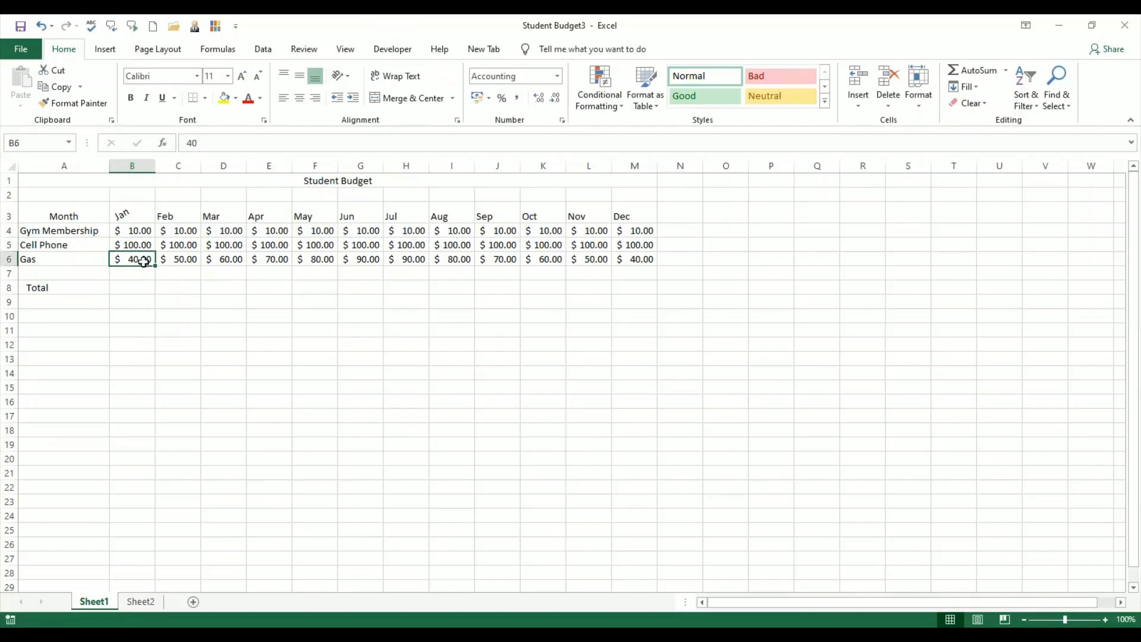
pyautogui.click(143, 231)
pyautogui.click(142, 242)
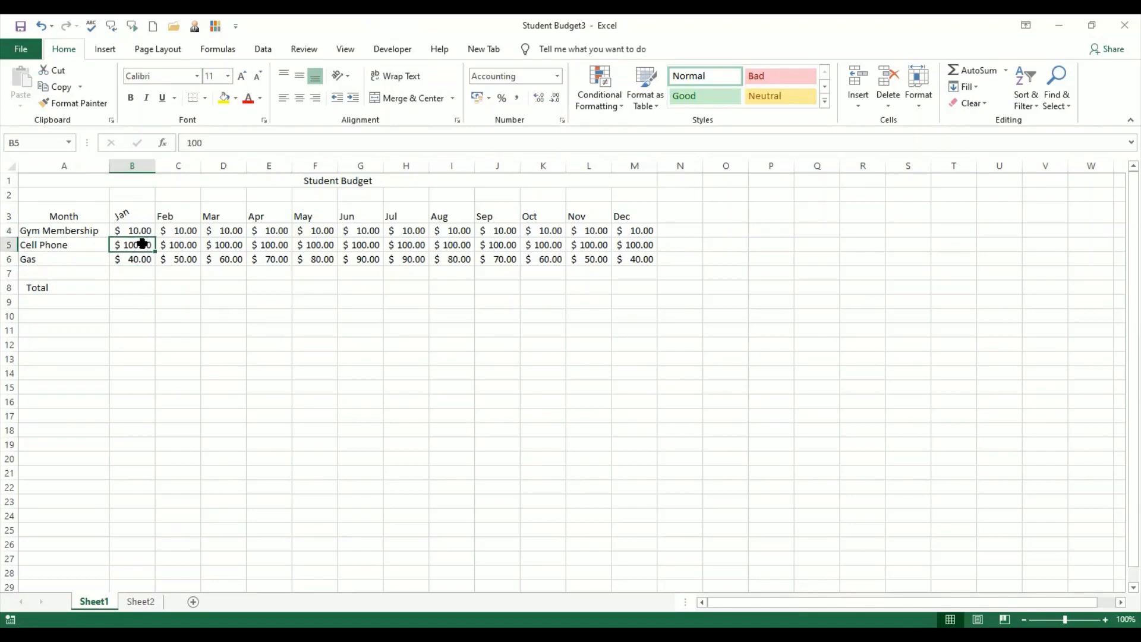
pyautogui.click(143, 260)
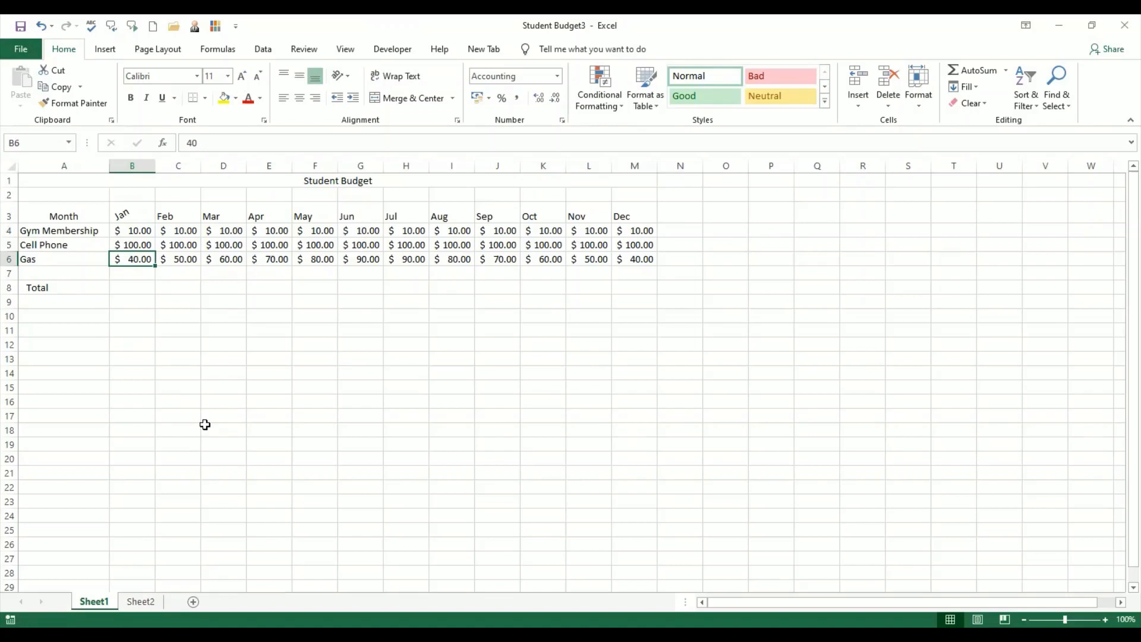
pyautogui.click(139, 233)
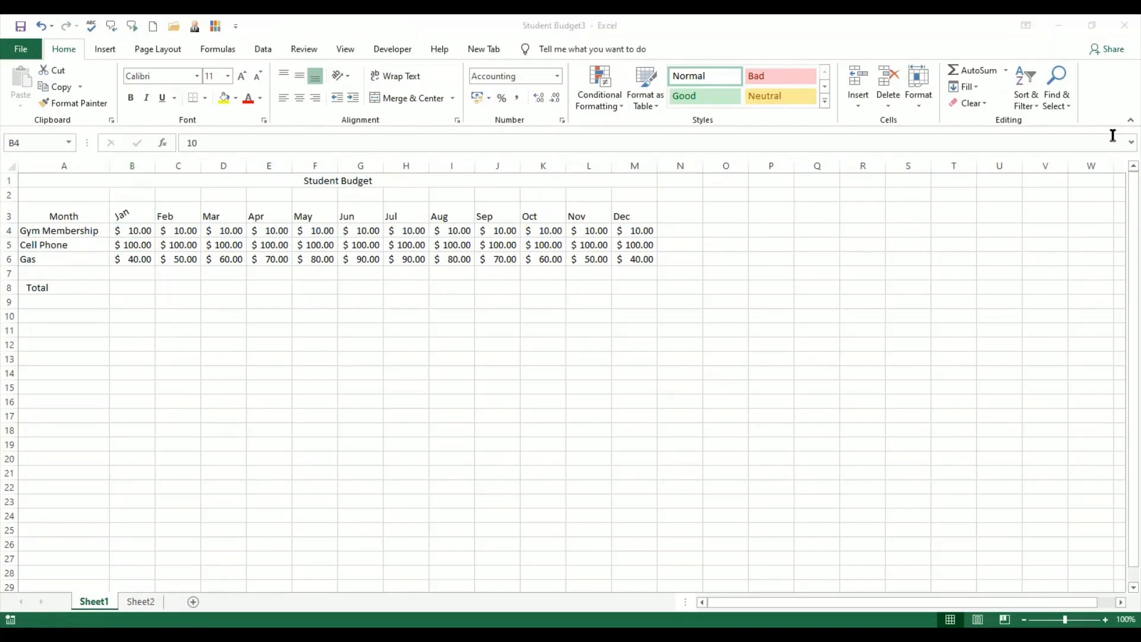
pyautogui.click(110, 337)
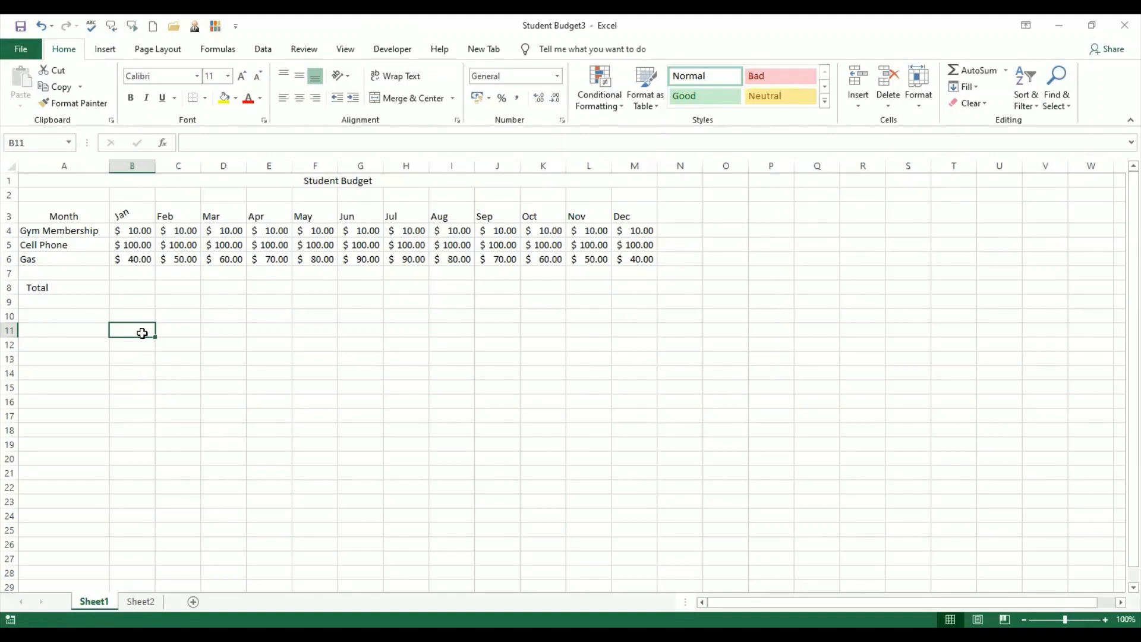
pyautogui.click(142, 357)
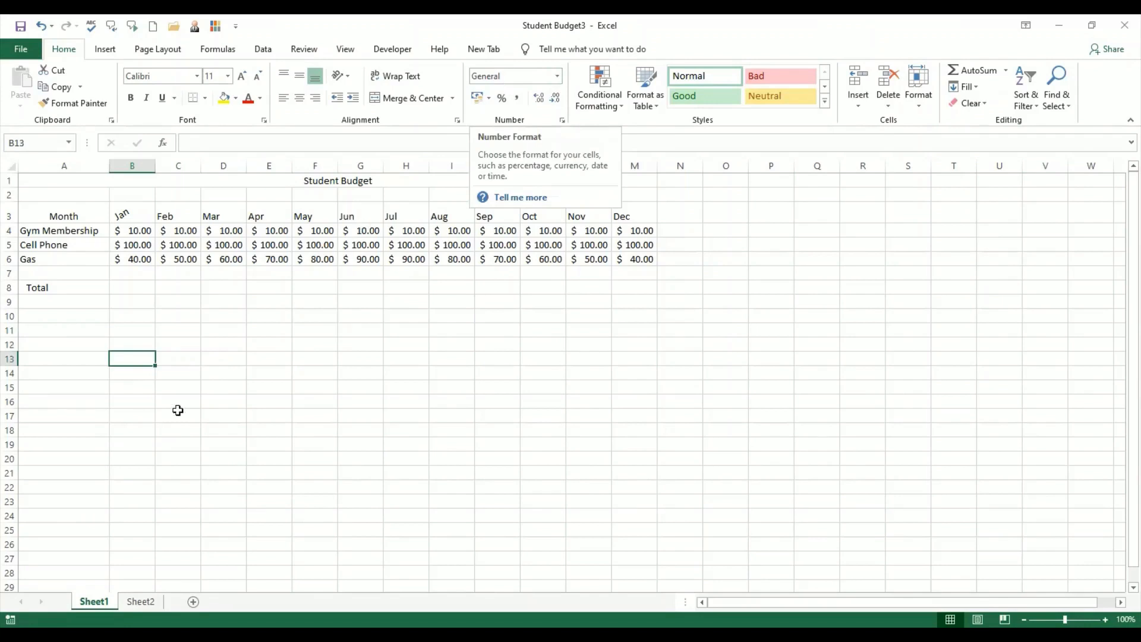
pyautogui.click(327, 373)
pyautogui.click(239, 387)
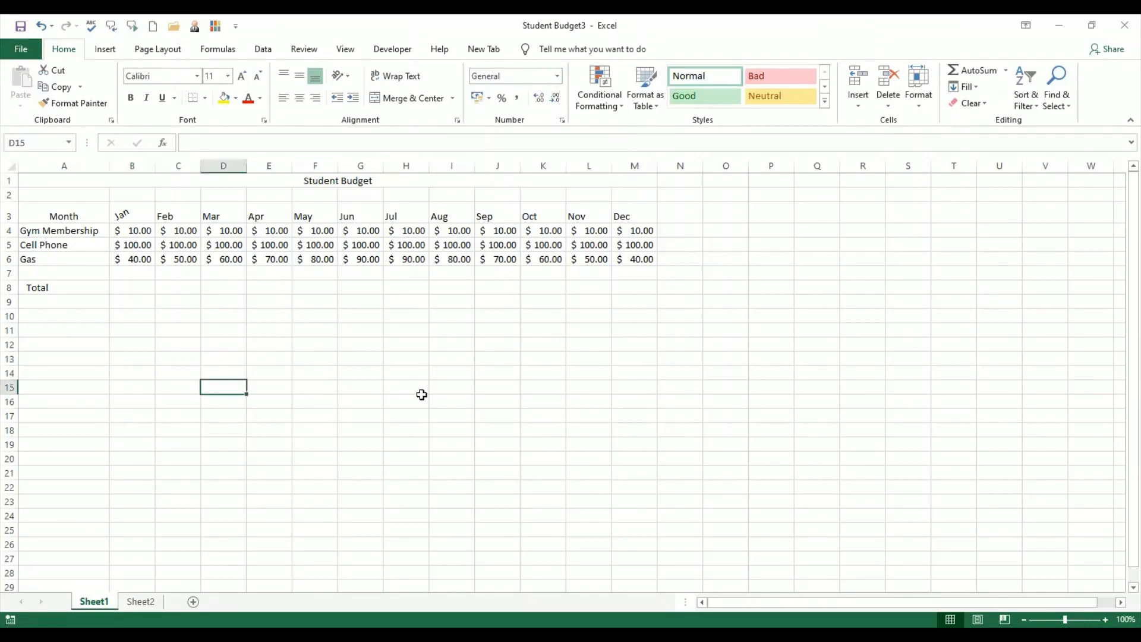
pyautogui.click(423, 396)
# Enter the sample text ABC in cell B13 and the number 234 in C13.
pyautogui.click(150, 357)
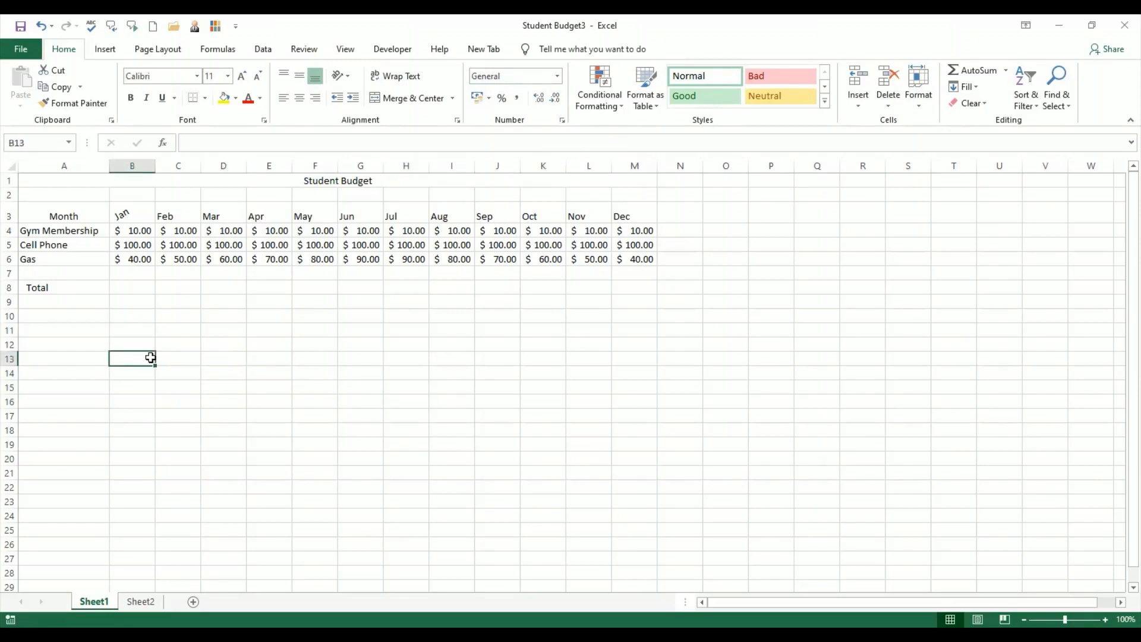
pyautogui.write('ABC')
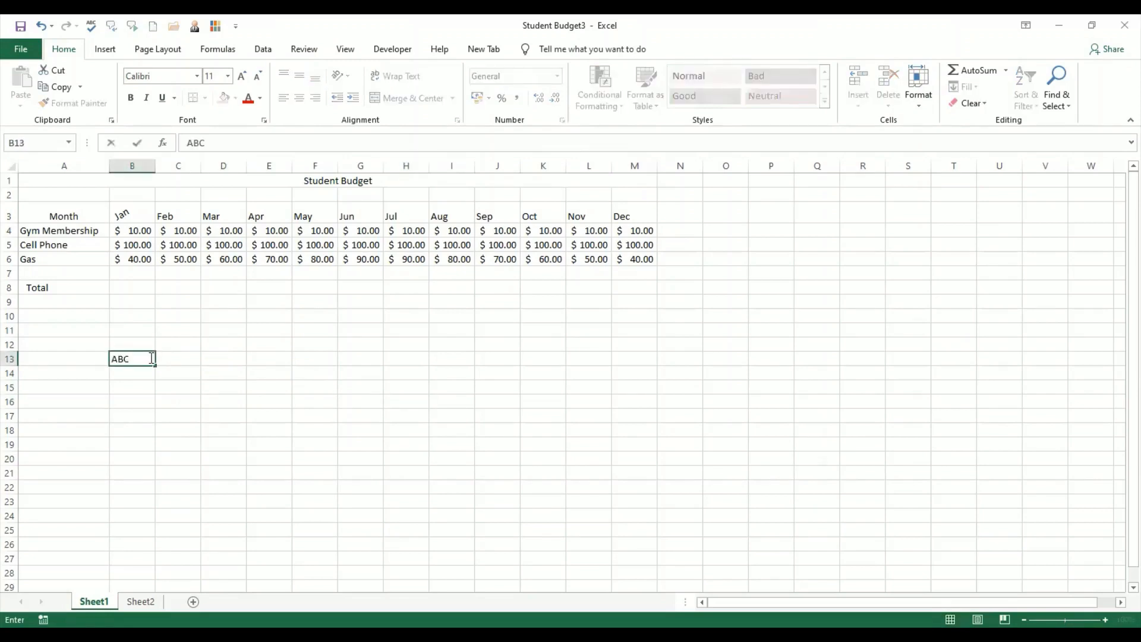
pyautogui.press('Tab')
pyautogui.write('234')
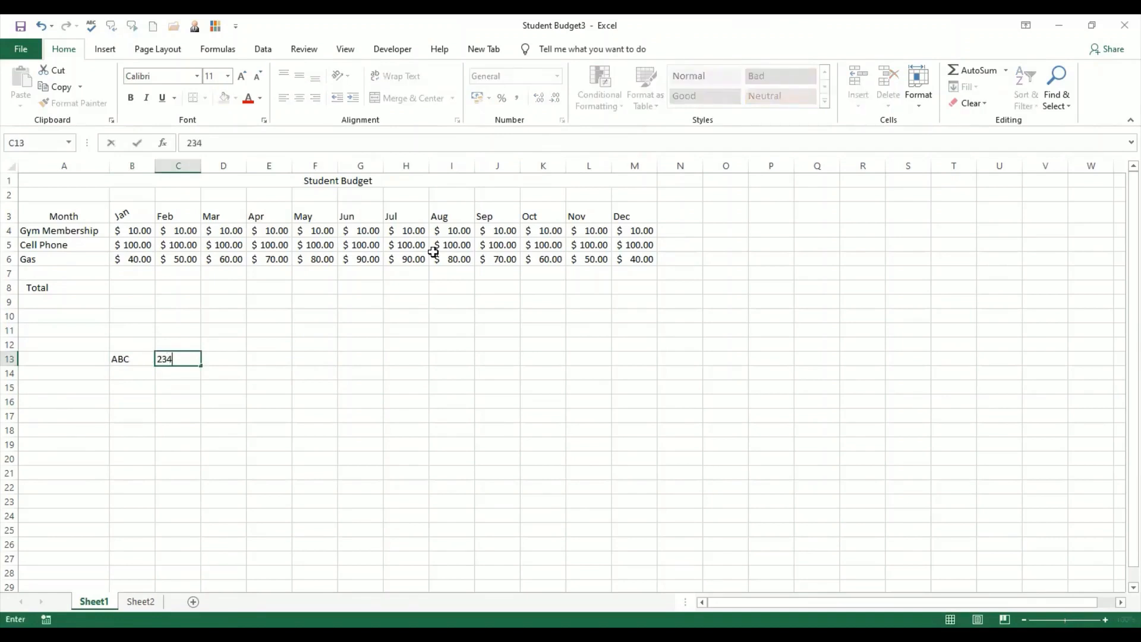
pyautogui.press('Return')
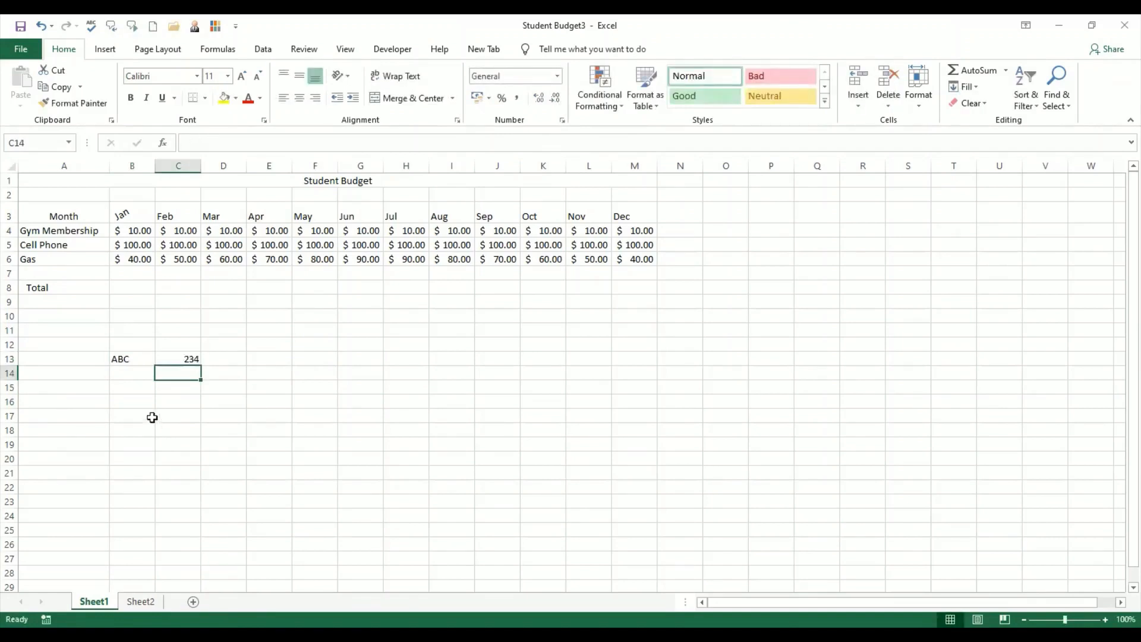
# Change the format of the value in C13 to Number.
pyautogui.click(137, 361)
pyautogui.click(171, 359)
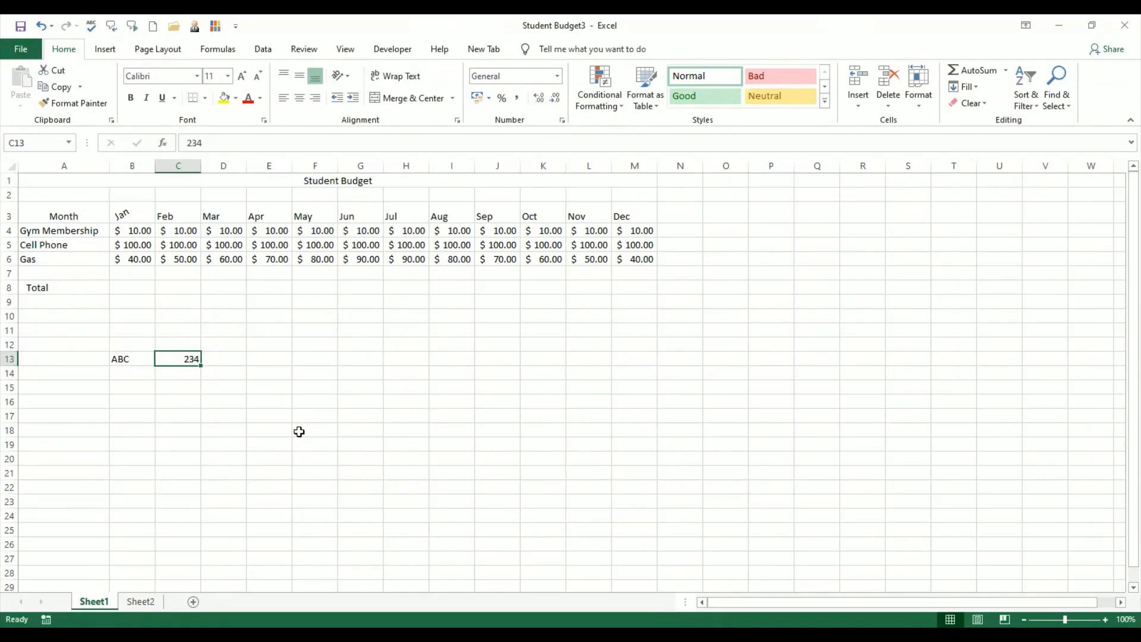
pyautogui.click(558, 76)
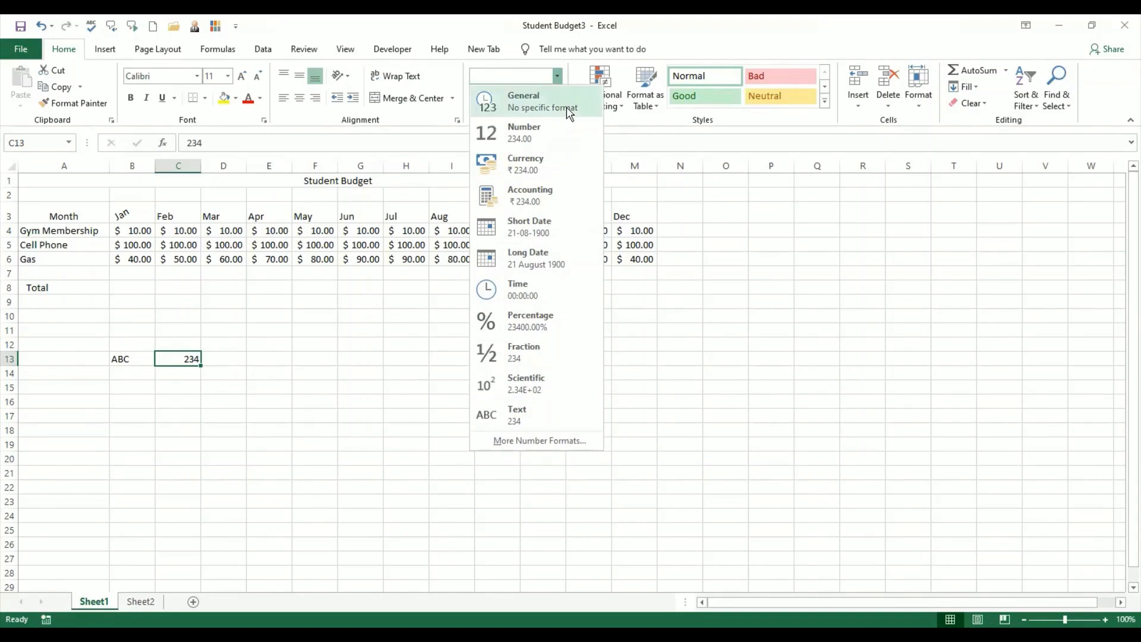
pyautogui.click(565, 145)
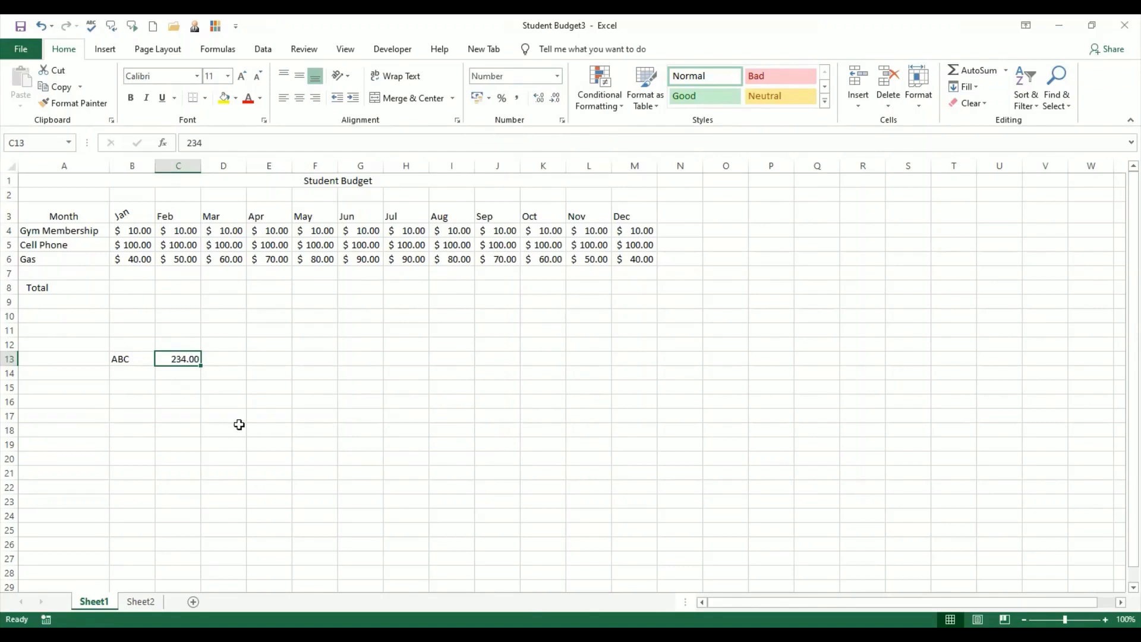
# Change the format of cell B13, which holds the text ABC, to Number.
pyautogui.click(123, 361)
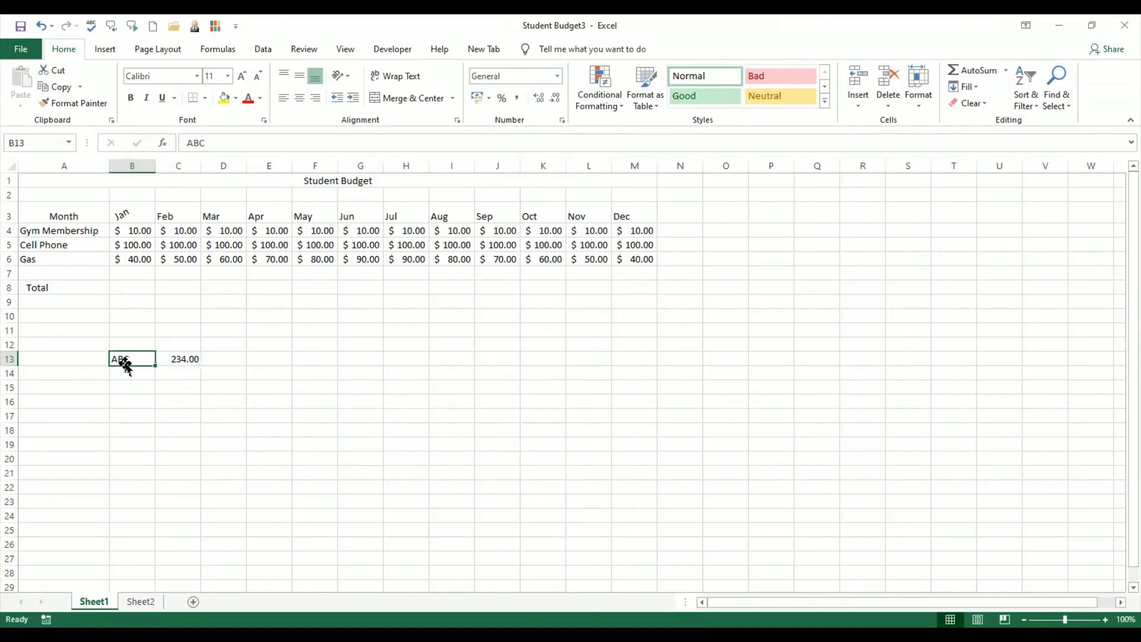
pyautogui.click(557, 76)
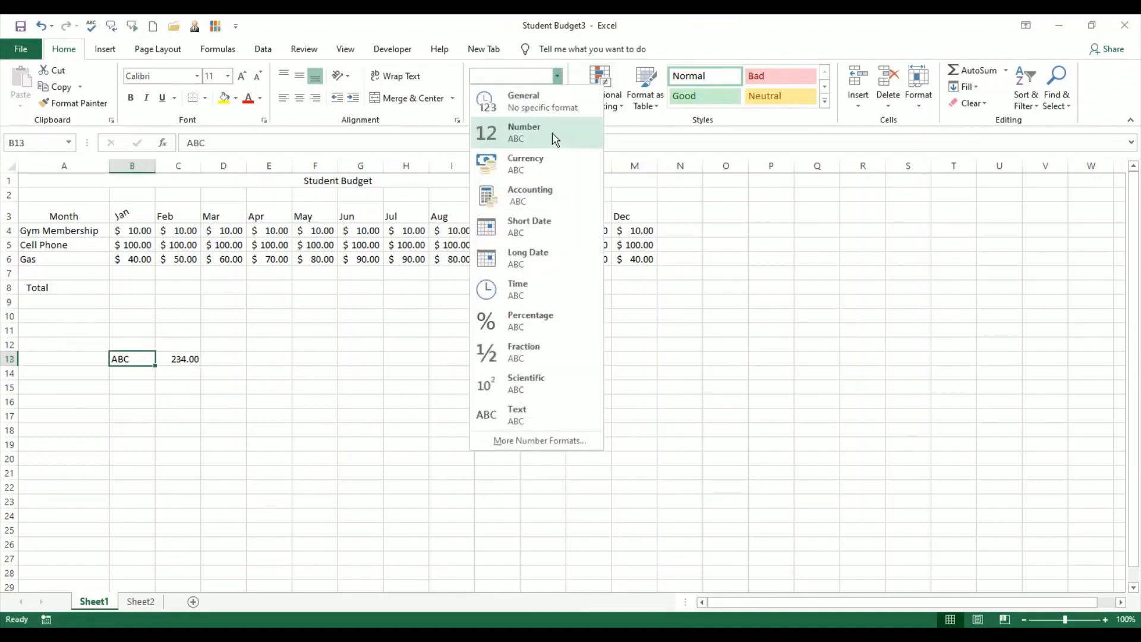
pyautogui.click(551, 133)
pyautogui.click(191, 413)
# Replace the text in the Number-formatted cell B13 with DEF.
pyautogui.click(142, 362)
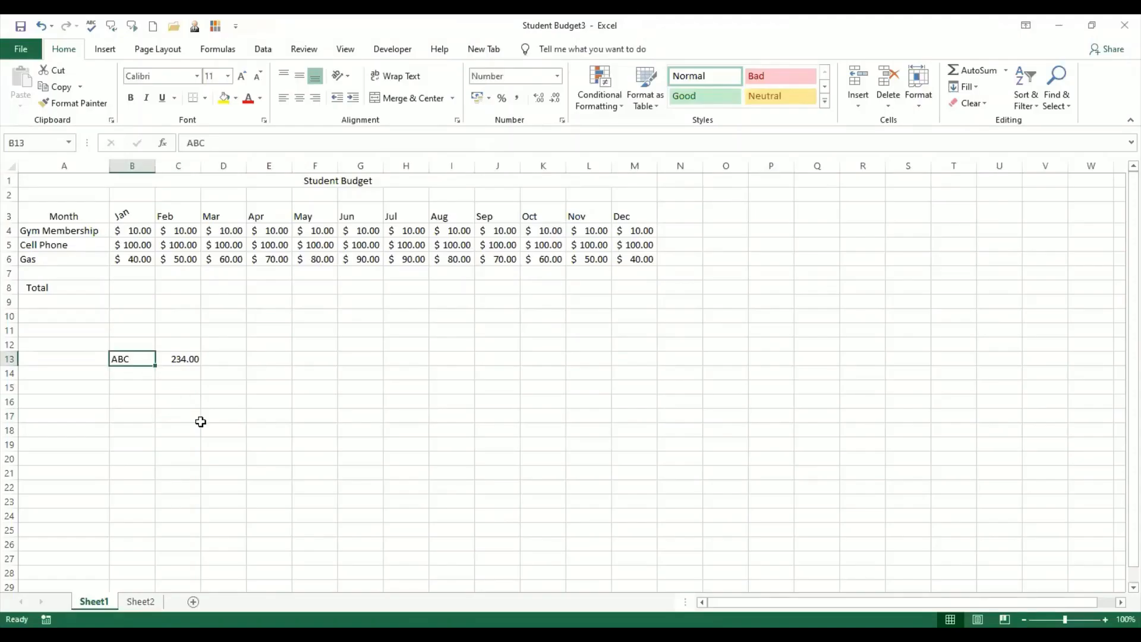
pyautogui.write('DEF')
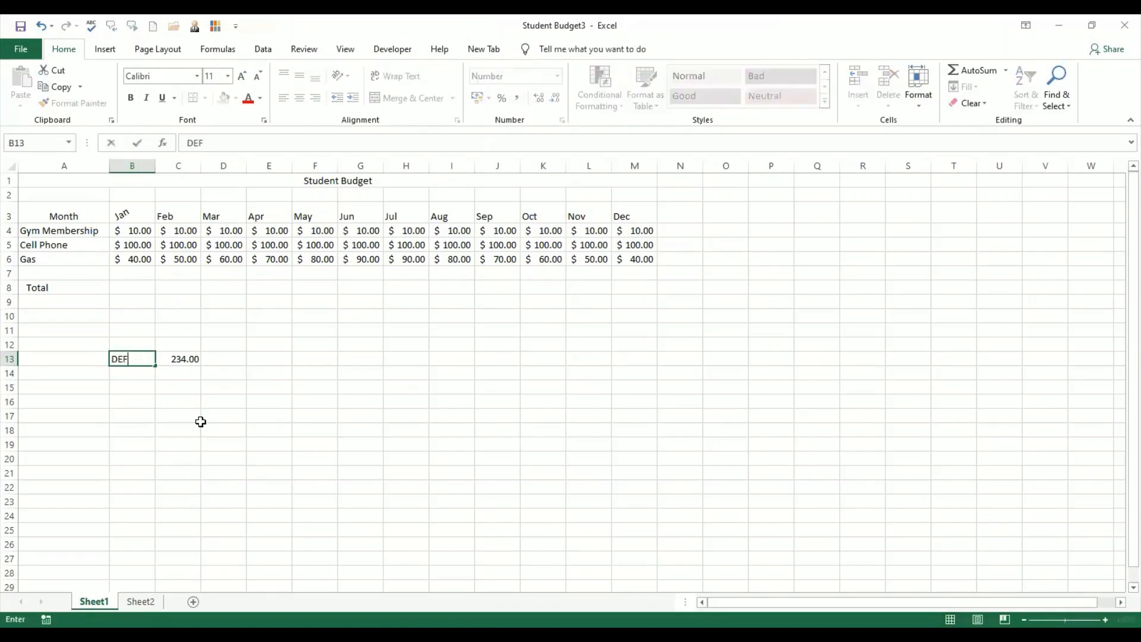
pyautogui.press('Return')
# Enter the number 546 in cell B13 in place of the text.
pyautogui.click(128, 354)
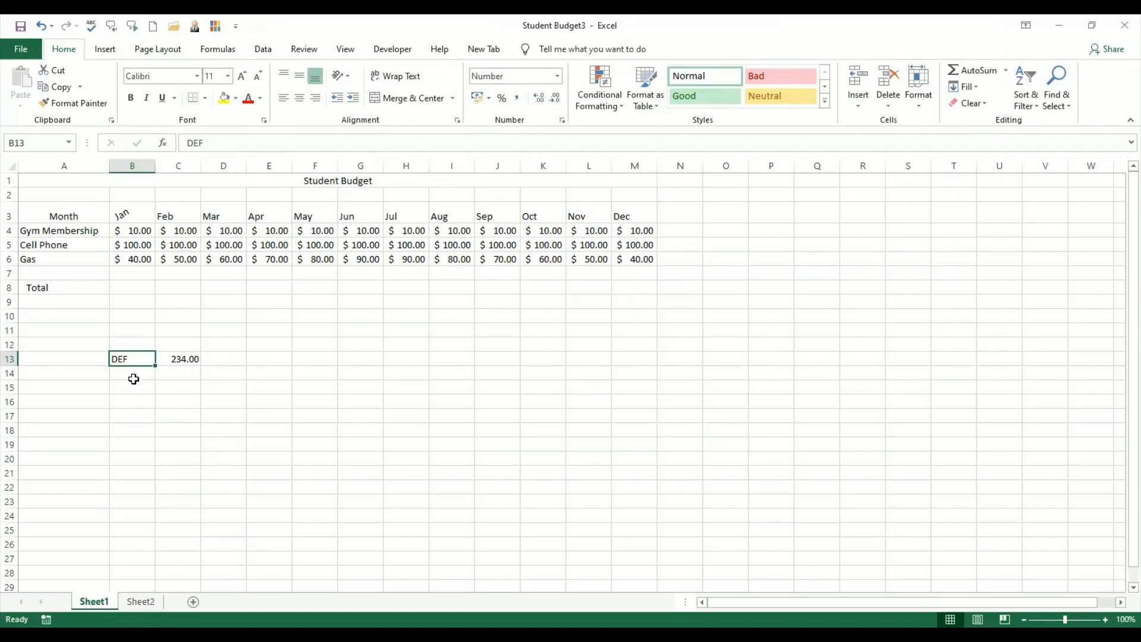
pyautogui.write('546')
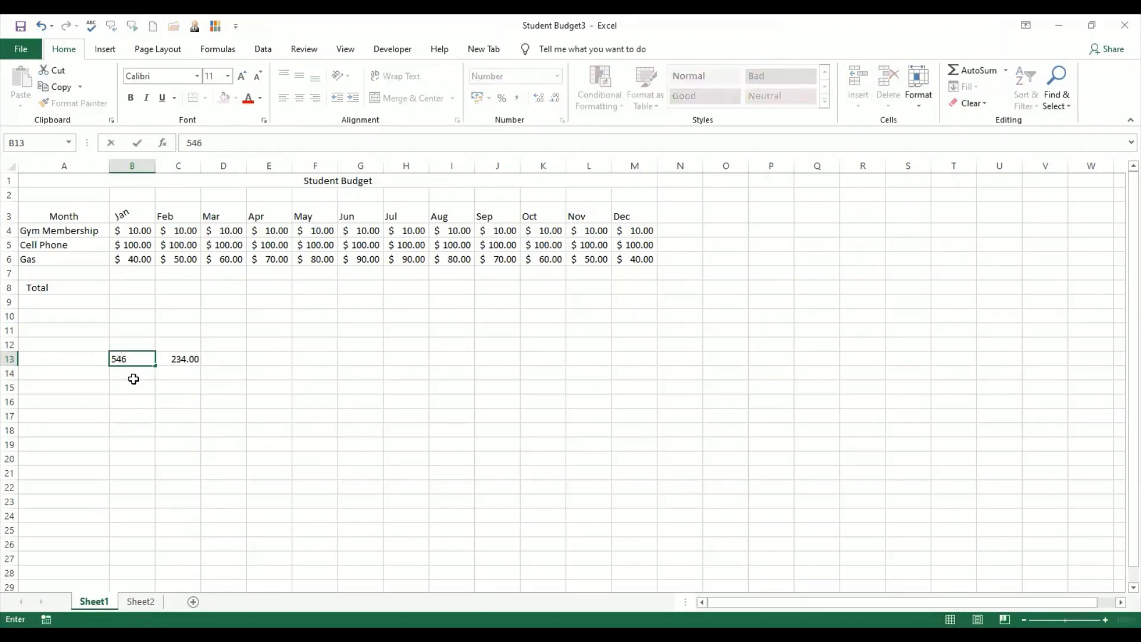
pyautogui.press('Return')
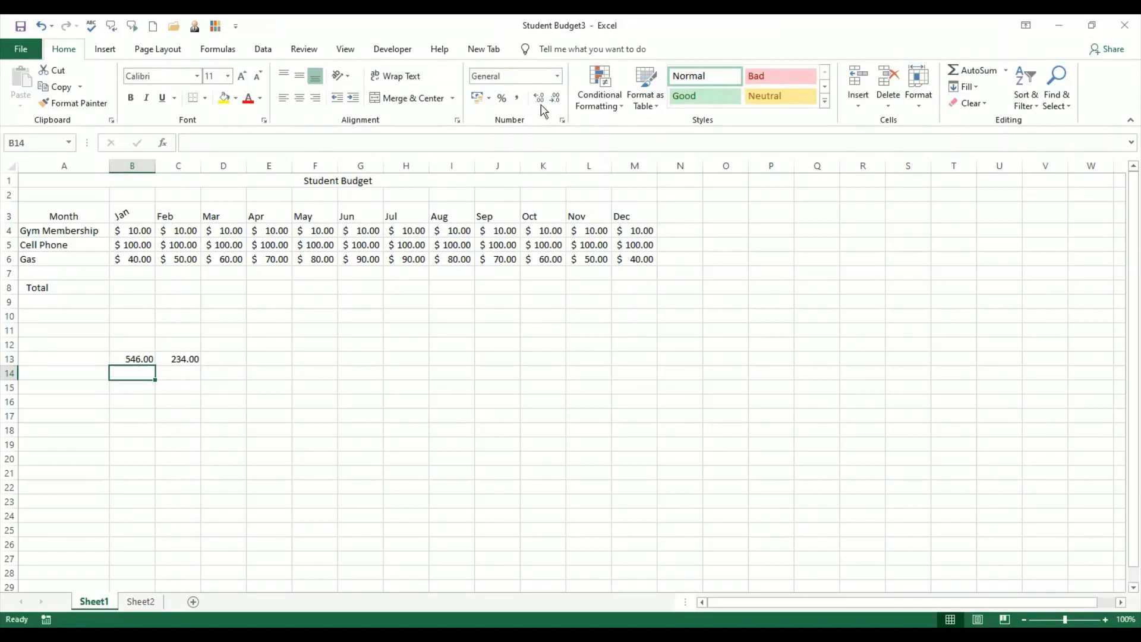
# Compare the number format of B13 with that of empty cells in row 17.
pyautogui.click(148, 359)
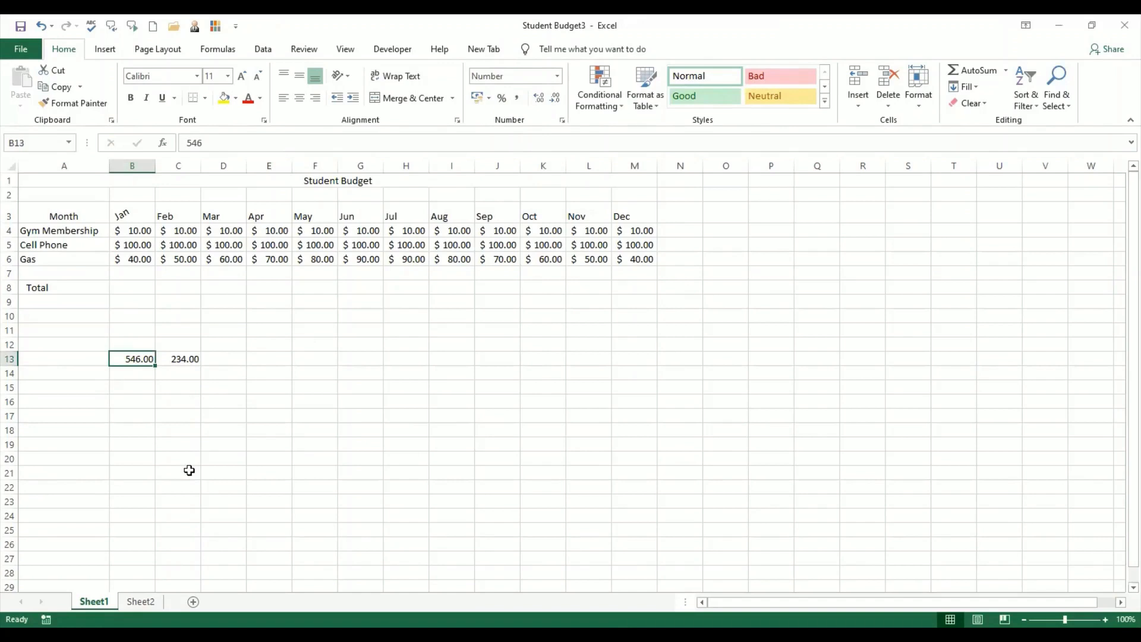
pyautogui.click(372, 415)
pyautogui.click(469, 414)
pyautogui.click(538, 415)
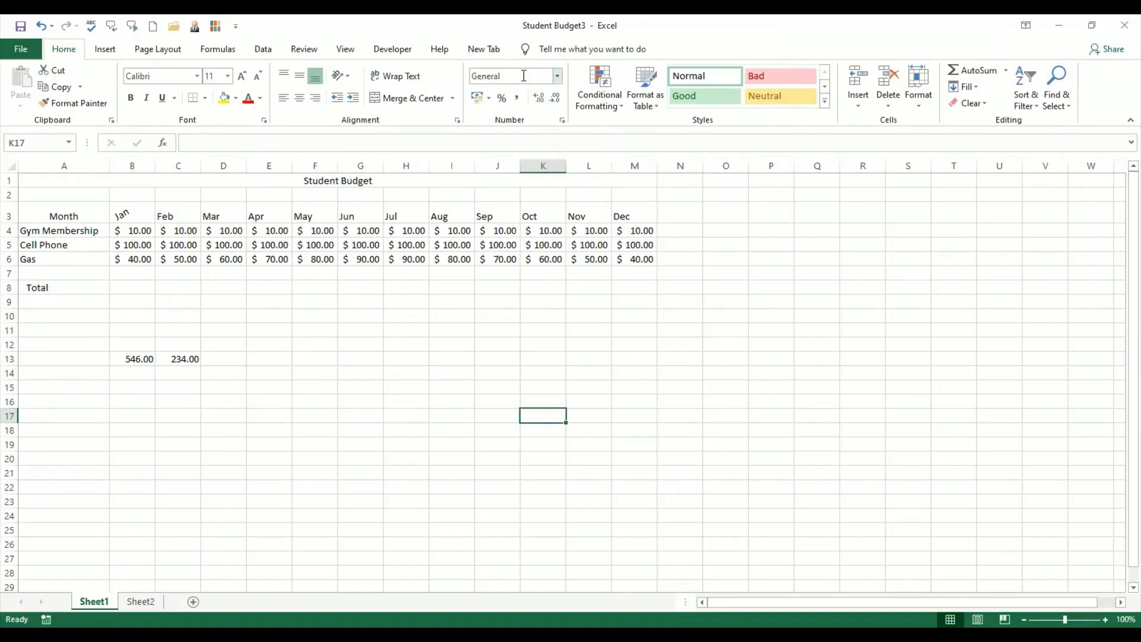
# Switch to Sheet2 and select columns B through K.
pyautogui.click(140, 601)
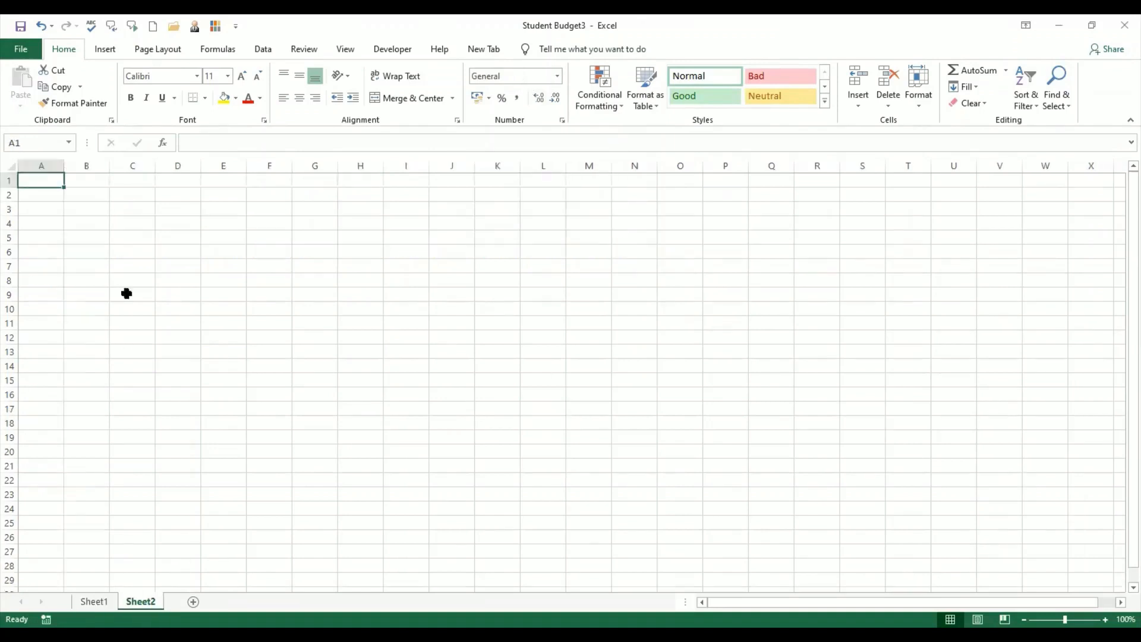
pyautogui.click(224, 262)
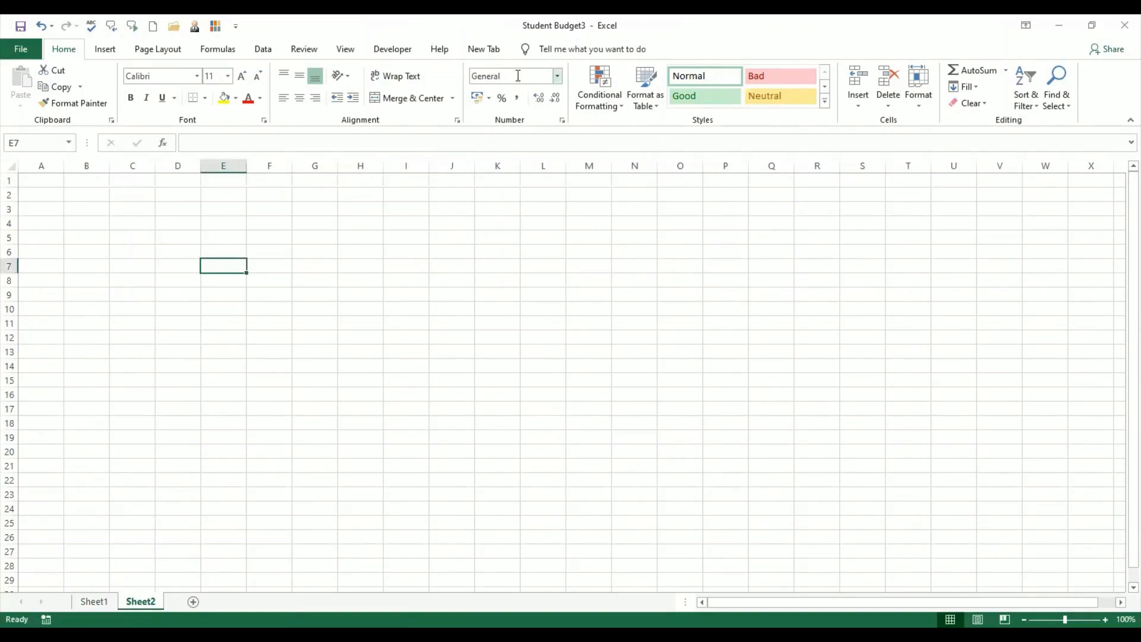
pyautogui.click(99, 267)
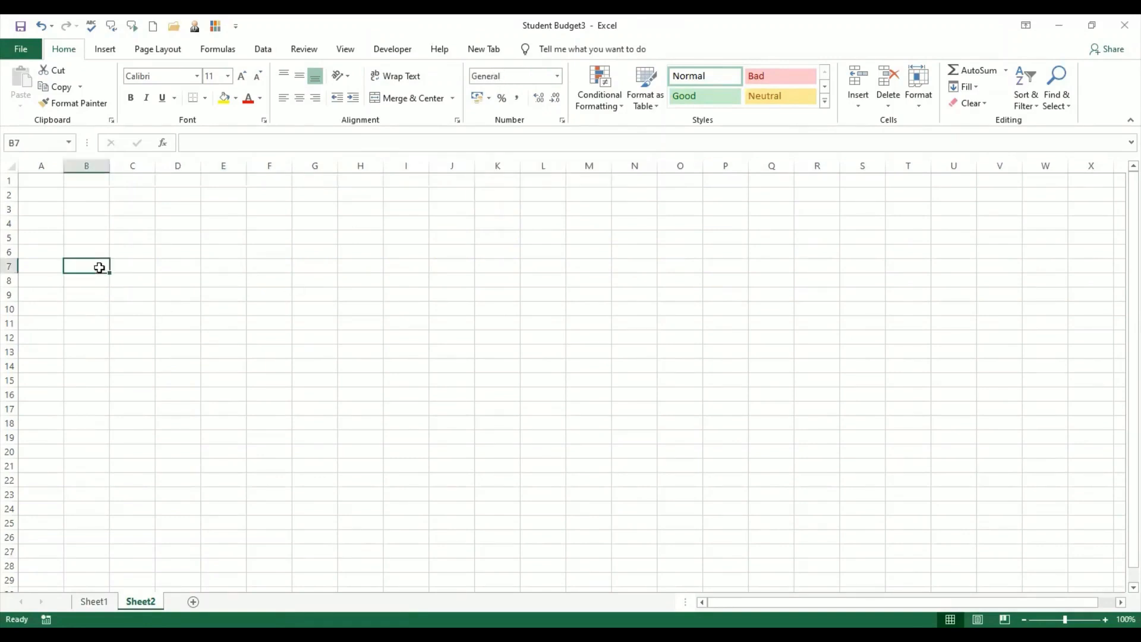
pyautogui.click(92, 166)
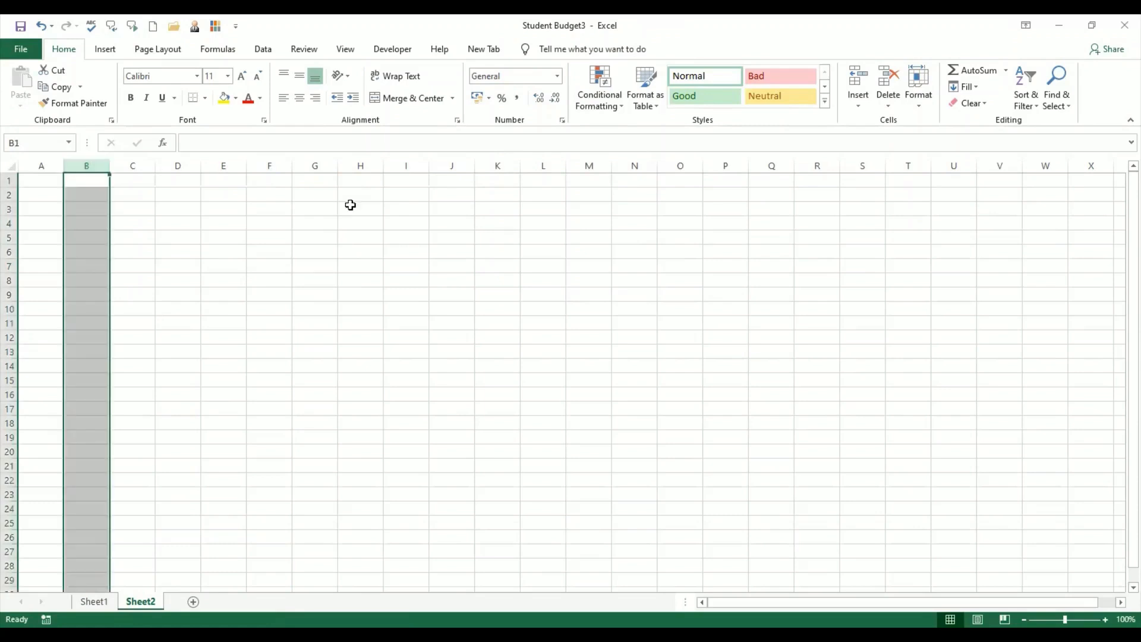
pyautogui.keyDown('shift'); pyautogui.click(498, 165); pyautogui.keyUp('shift')
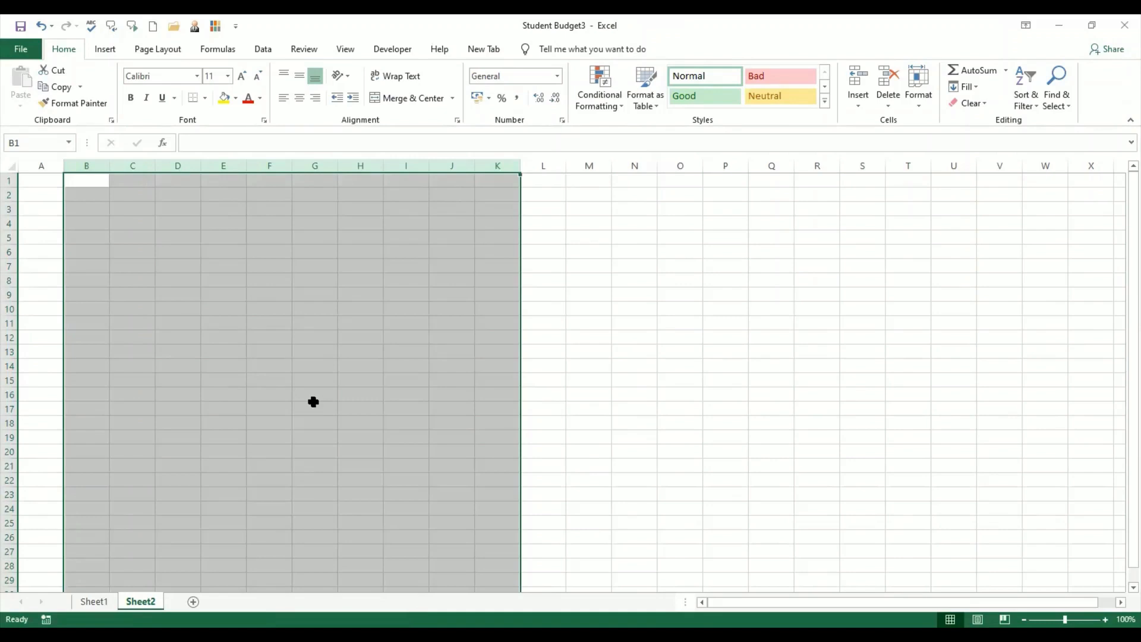
pyautogui.click(558, 76)
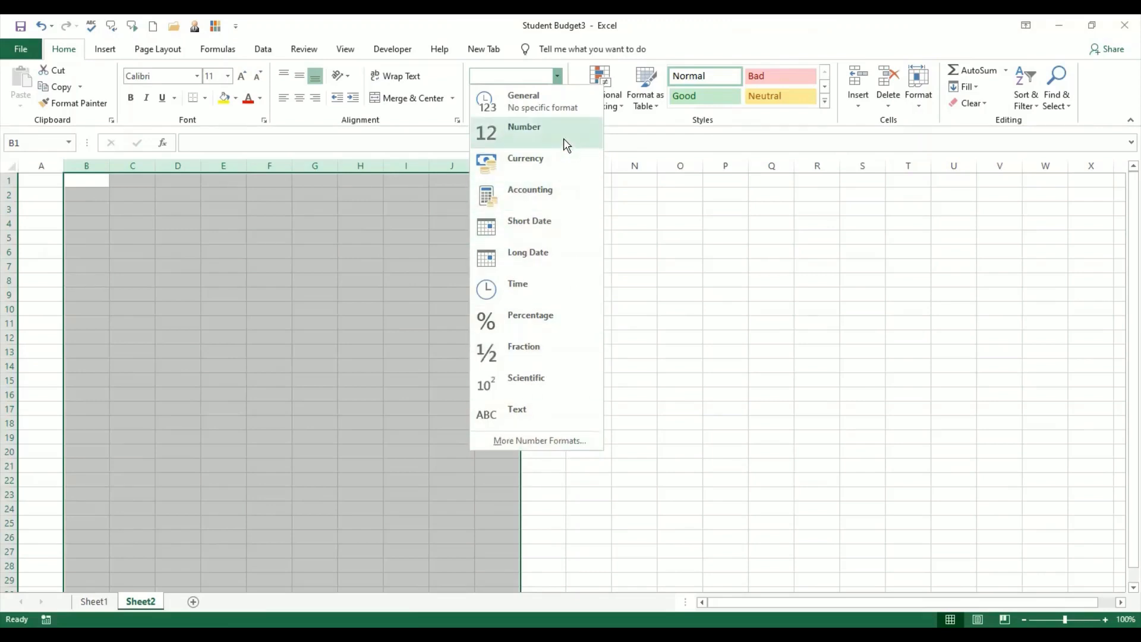
pyautogui.click(552, 442)
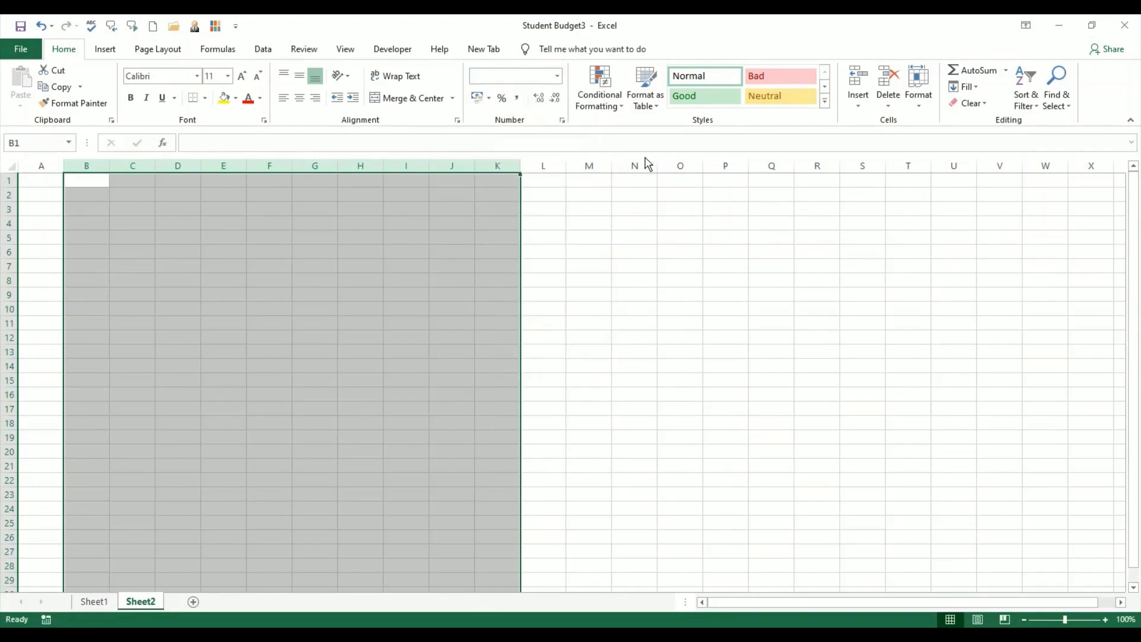
pyautogui.moveTo(765, 105); pyautogui.dragTo(576, 152)
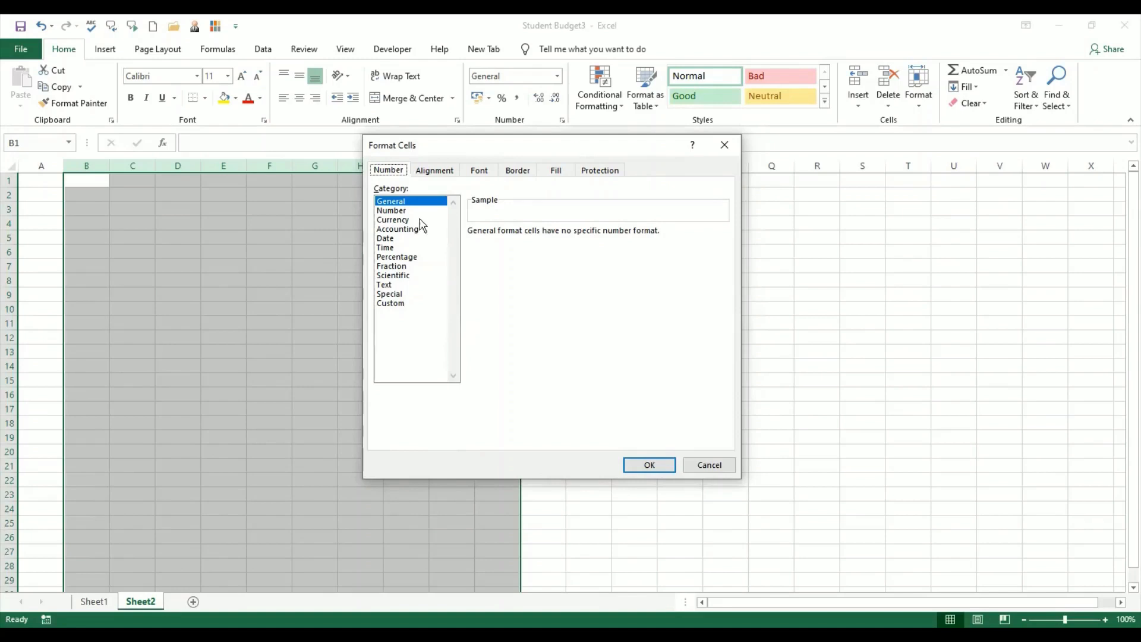
pyautogui.click(407, 211)
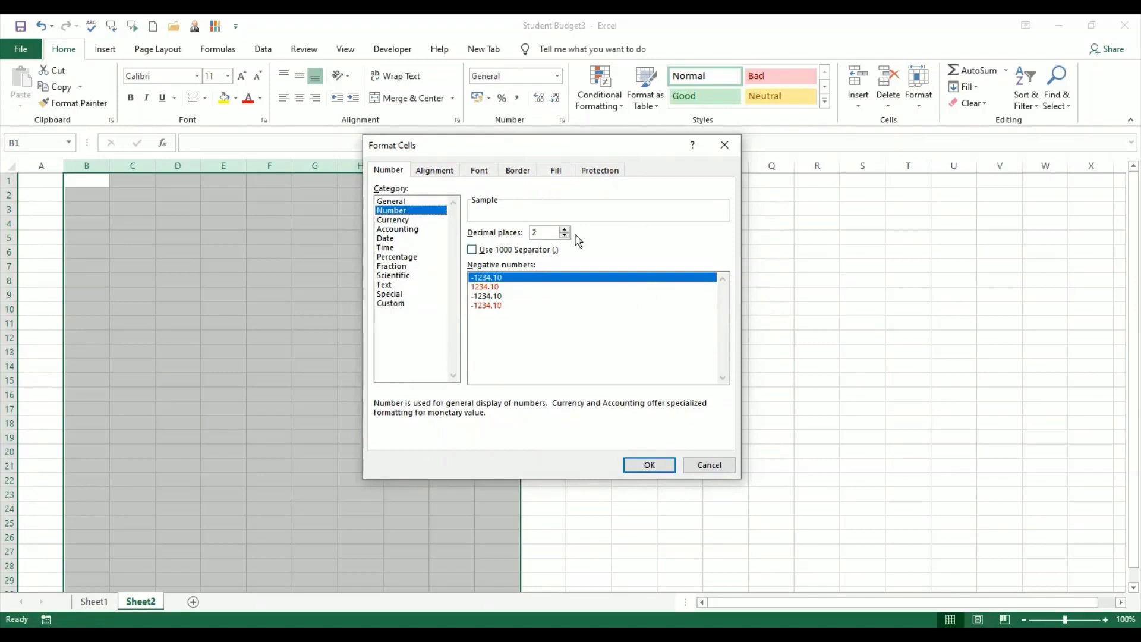
pyautogui.click(726, 466)
# In the Format Cells settings for columns B through K, choose the Number category with negatives as red 1234.10 without a minus sign.
pyautogui.click(557, 76)
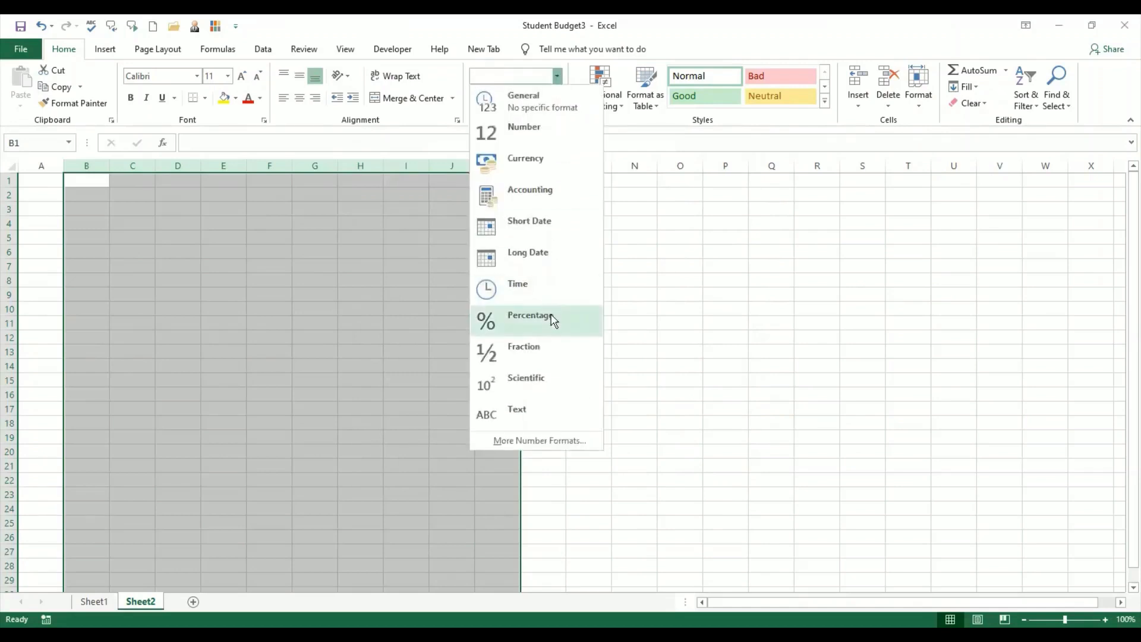
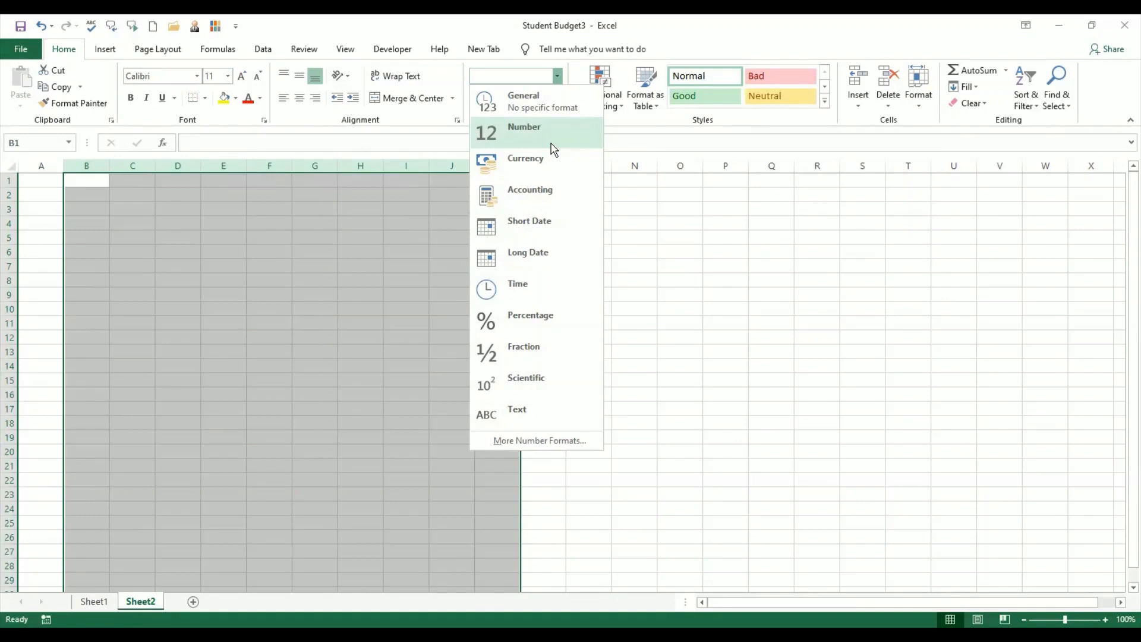
pyautogui.click(565, 443)
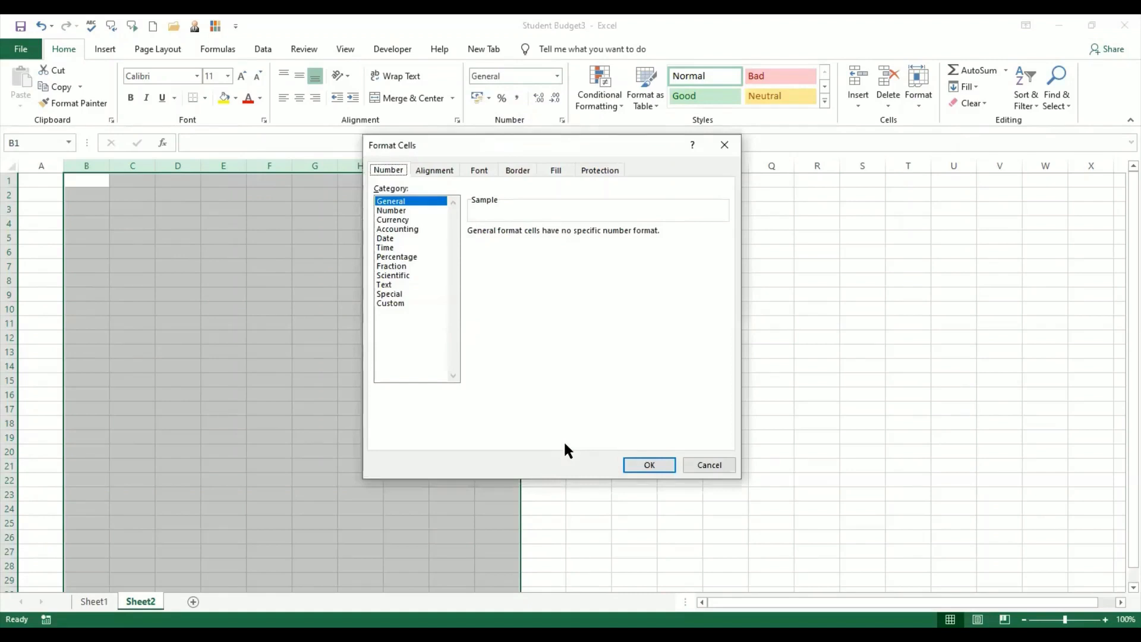
pyautogui.click(418, 212)
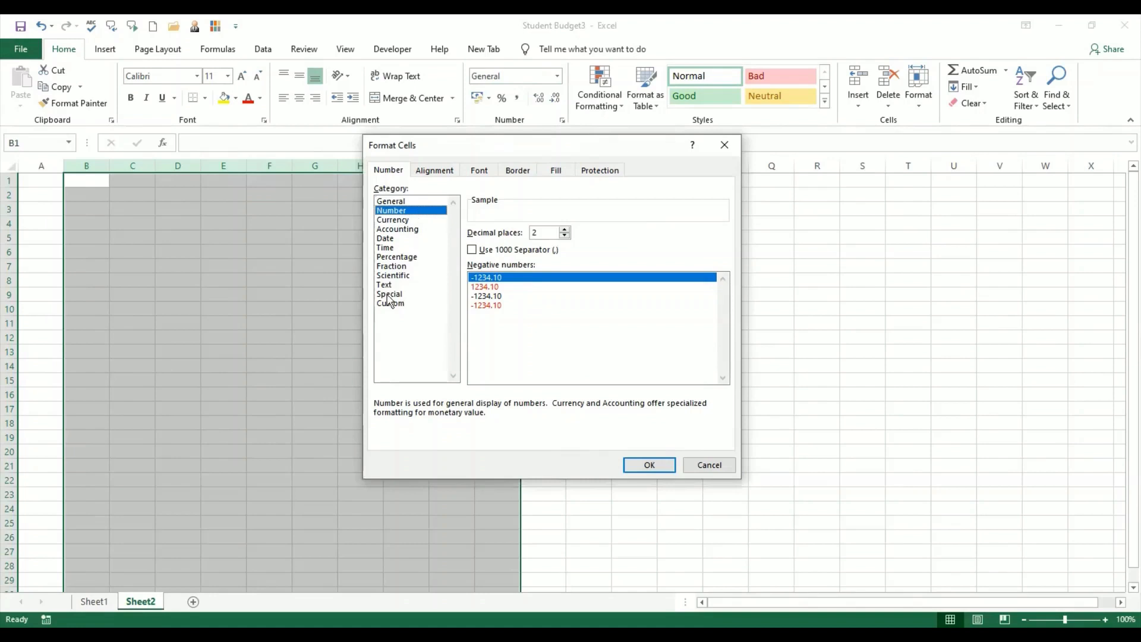
pyautogui.click(503, 287)
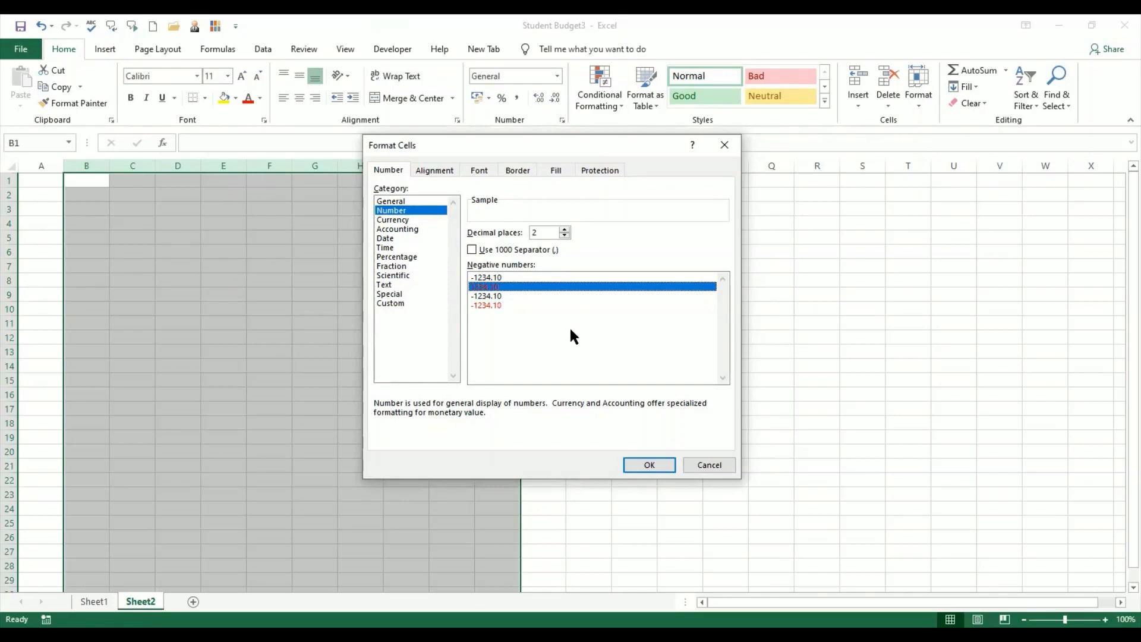
pyautogui.click(498, 306)
pyautogui.click(501, 295)
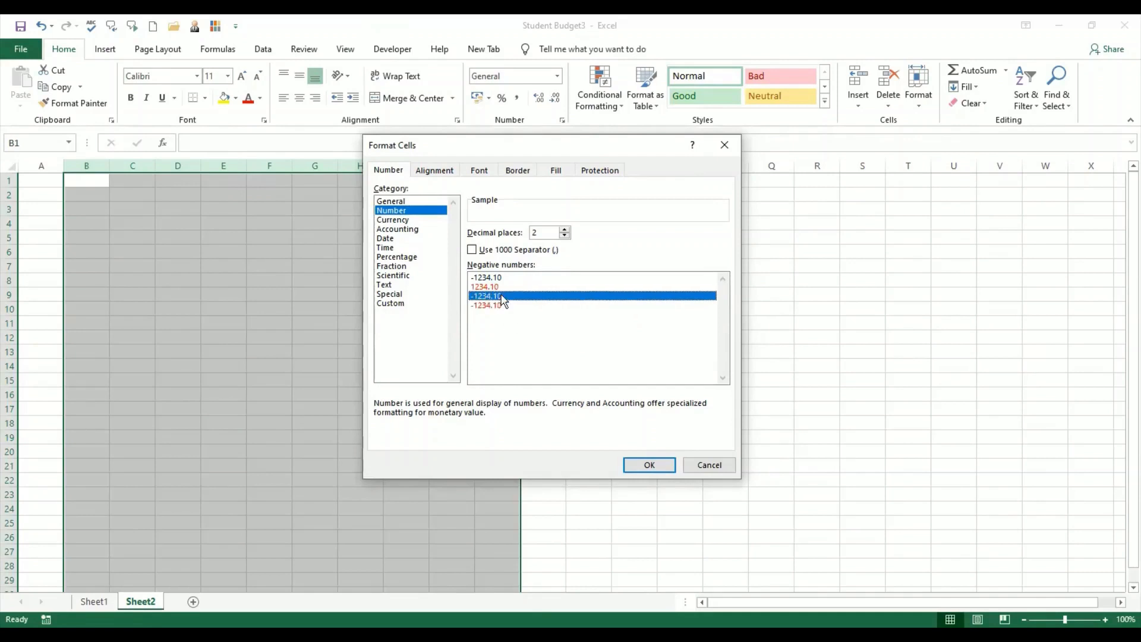
pyautogui.click(505, 287)
pyautogui.click(512, 278)
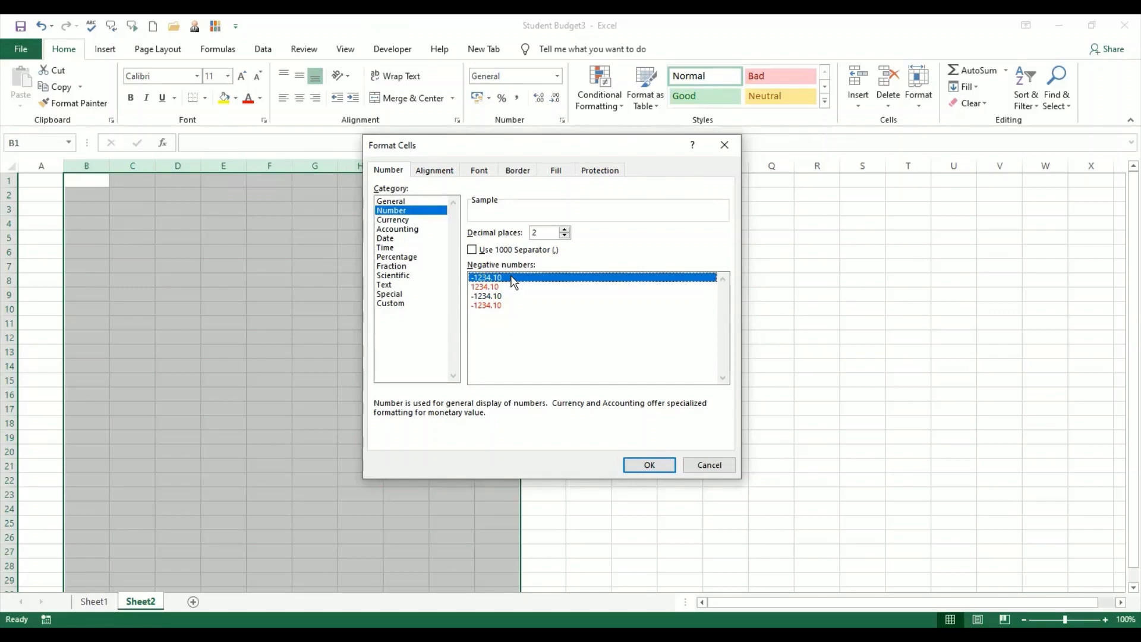
pyautogui.click(515, 287)
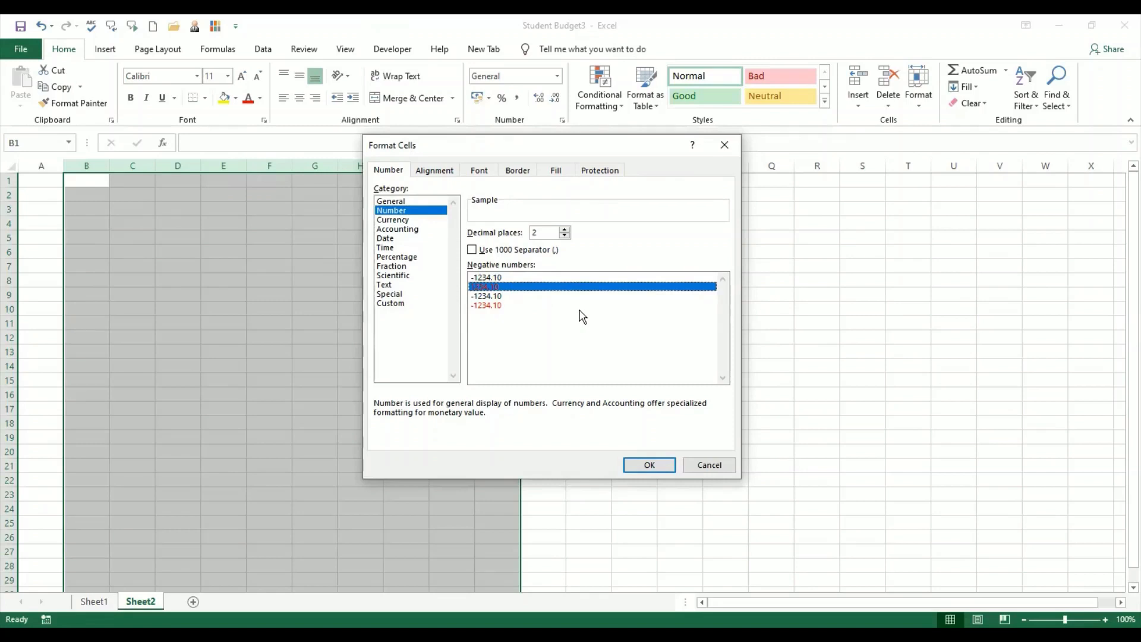
# Keep 2 decimal places, enable the 1000 separator and apply the number format to columns B through K.
pyautogui.click(565, 236)
pyautogui.click(565, 236)
pyautogui.click(565, 230)
pyautogui.click(566, 229)
pyautogui.click(472, 250)
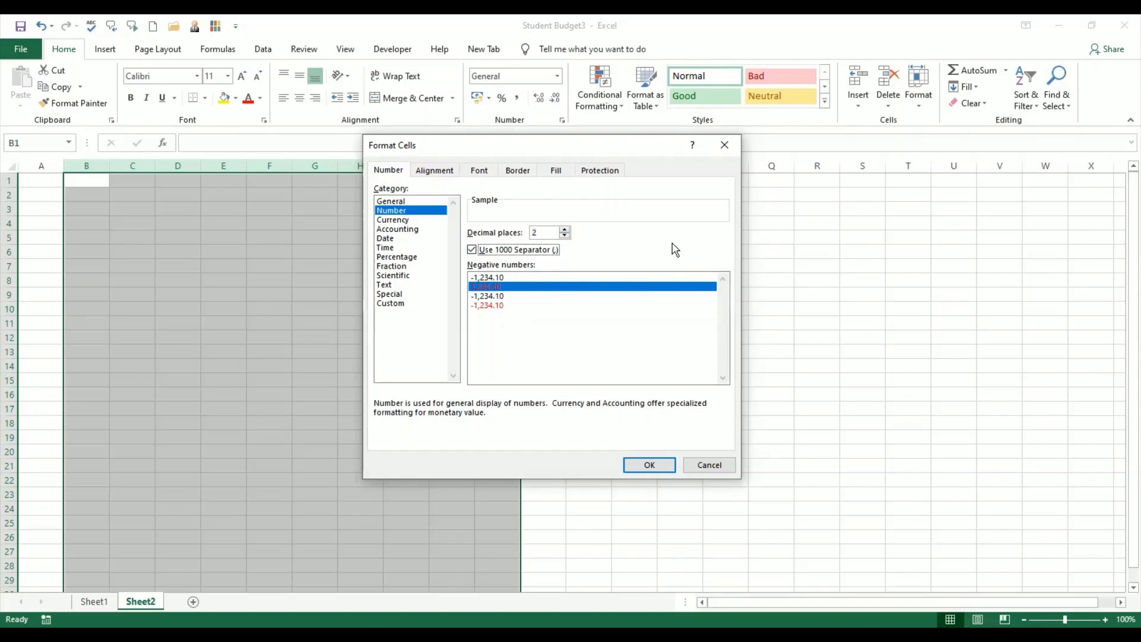
pyautogui.click(650, 467)
# Enter the negative number -345765.345 in cell B2 and compare its stored value with the display.
pyautogui.click(85, 194)
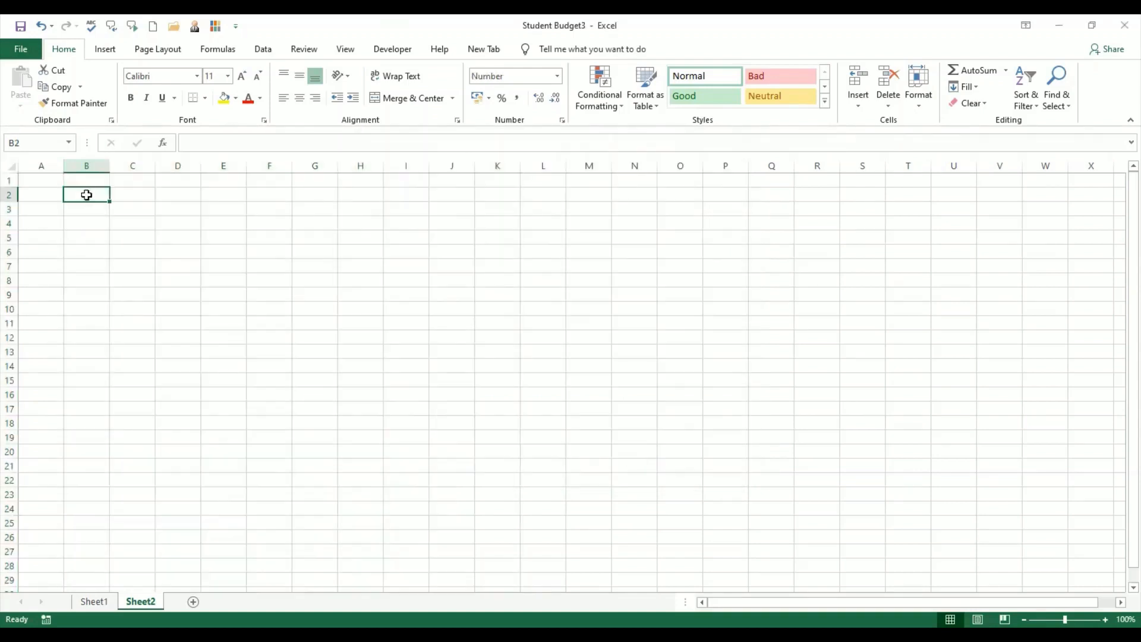
pyautogui.write('-345')
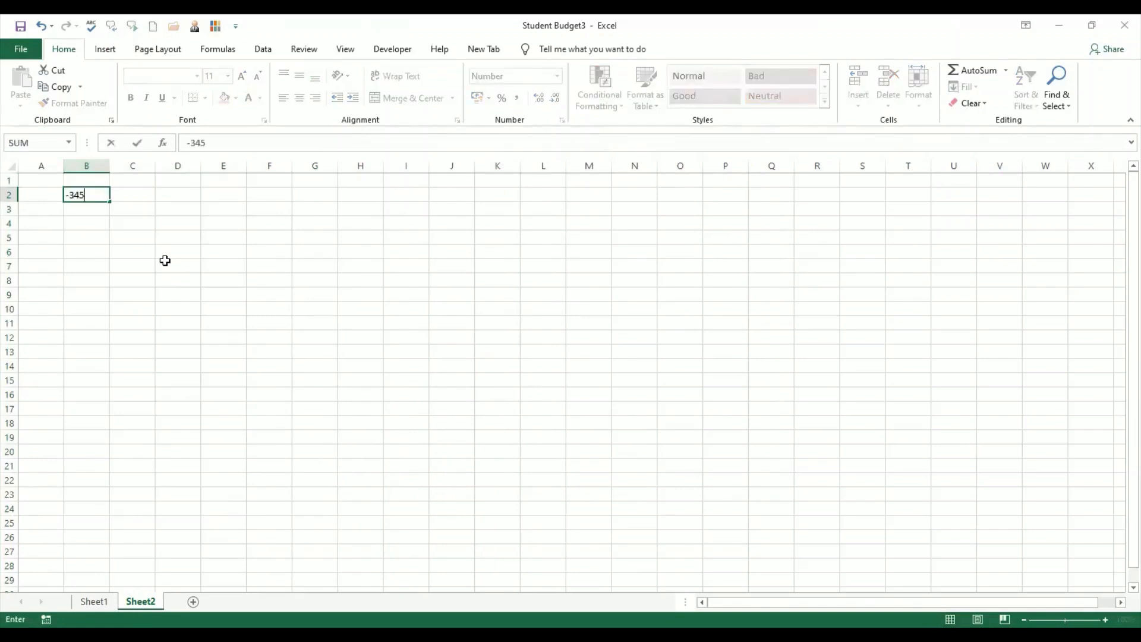
pyautogui.write('765.345')
pyautogui.press('Return')
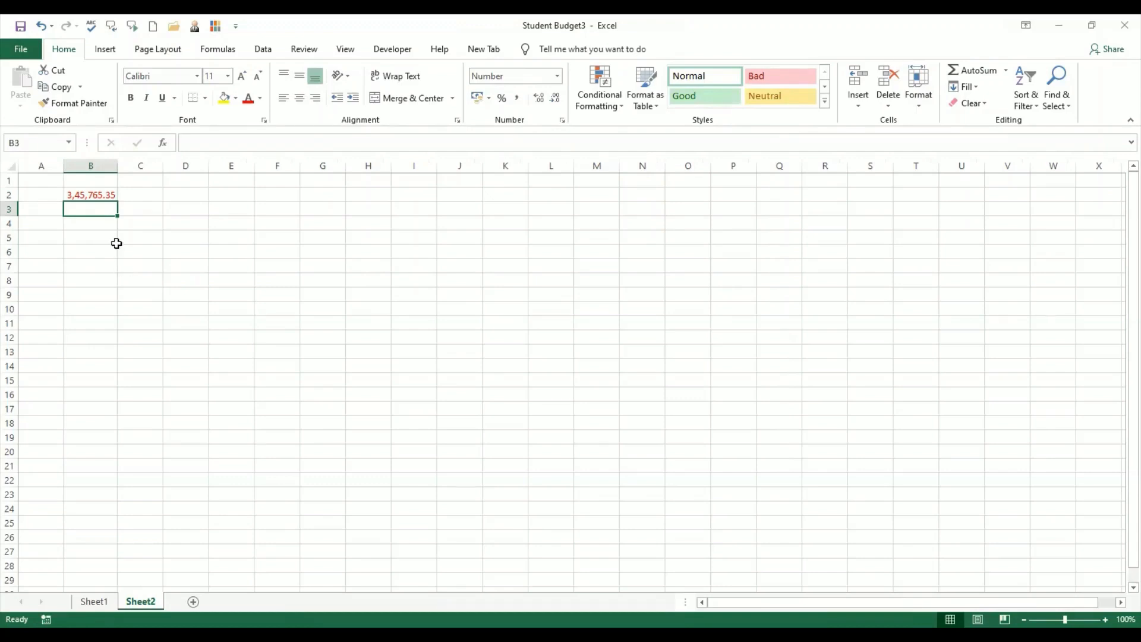
pyautogui.click(101, 197)
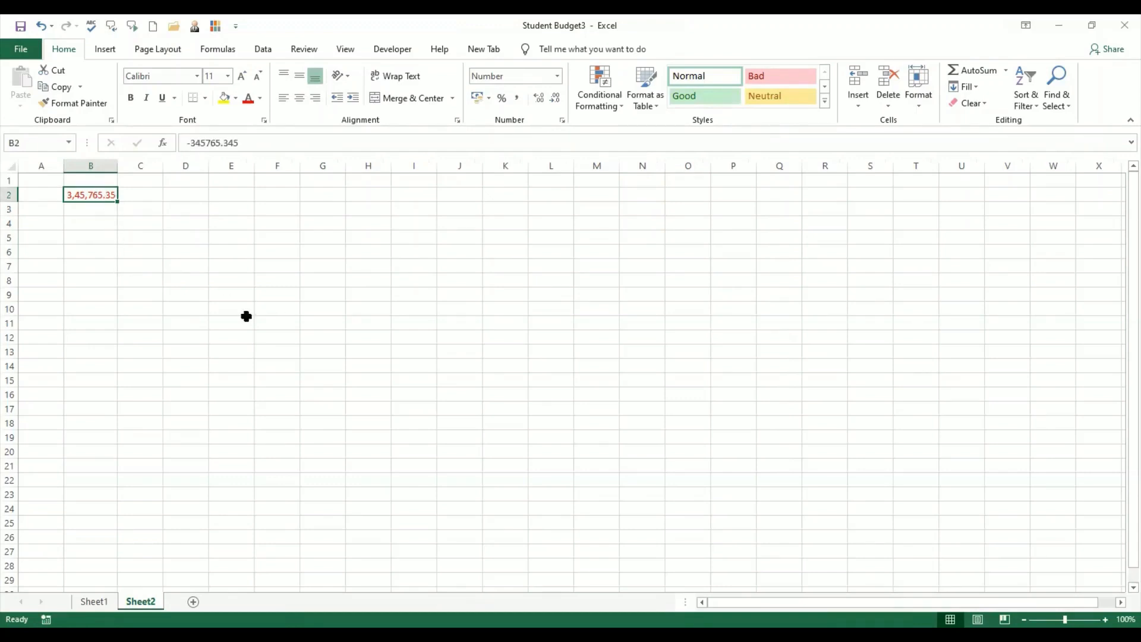
# Apply the standard Number format to cell D8 and enter 234 in it.
pyautogui.click(204, 282)
pyautogui.click(557, 77)
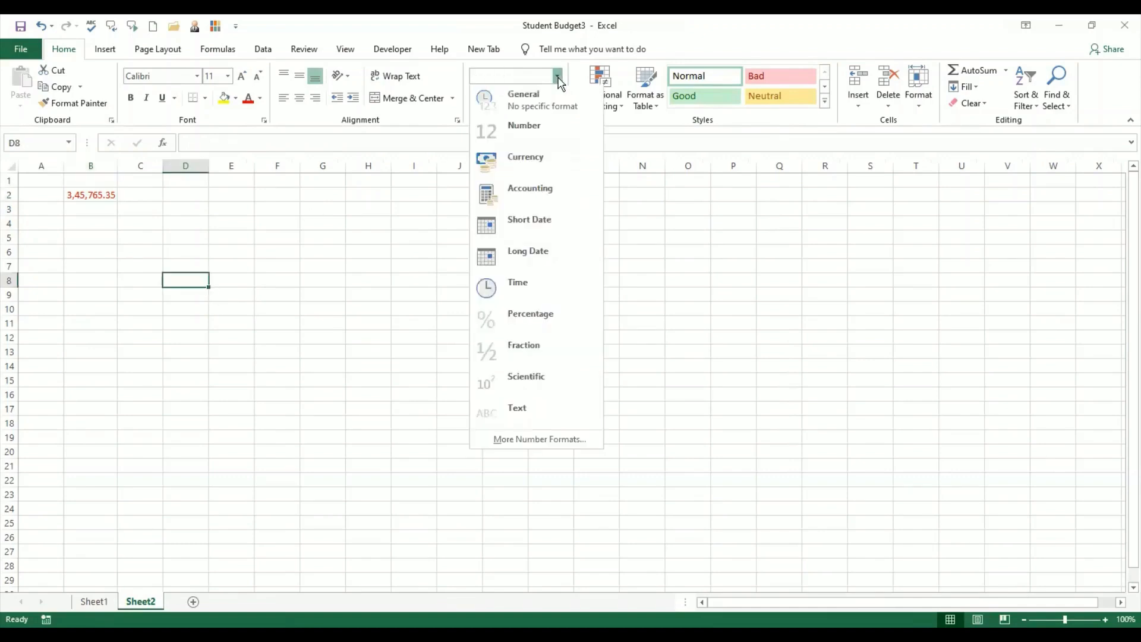
pyautogui.click(558, 140)
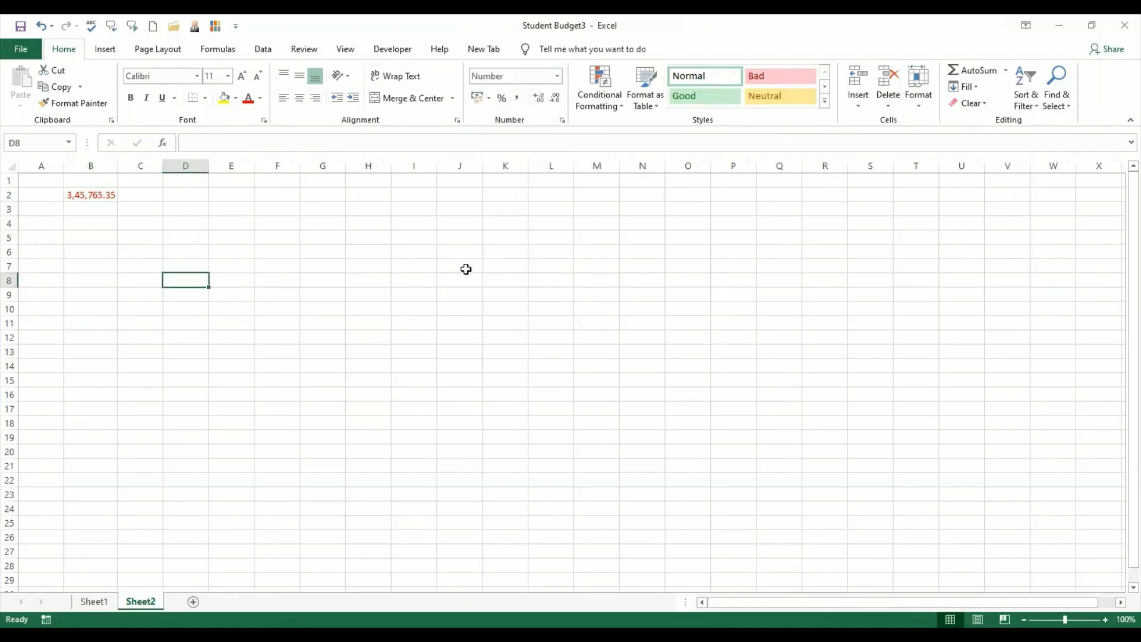
pyautogui.write('234')
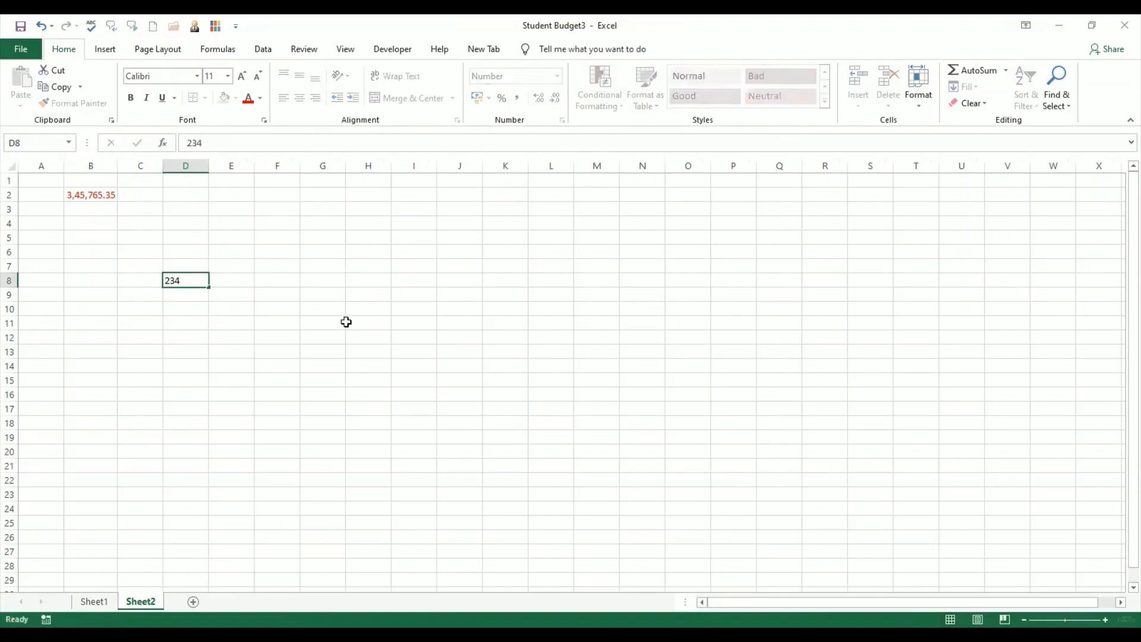
pyautogui.press('Return')
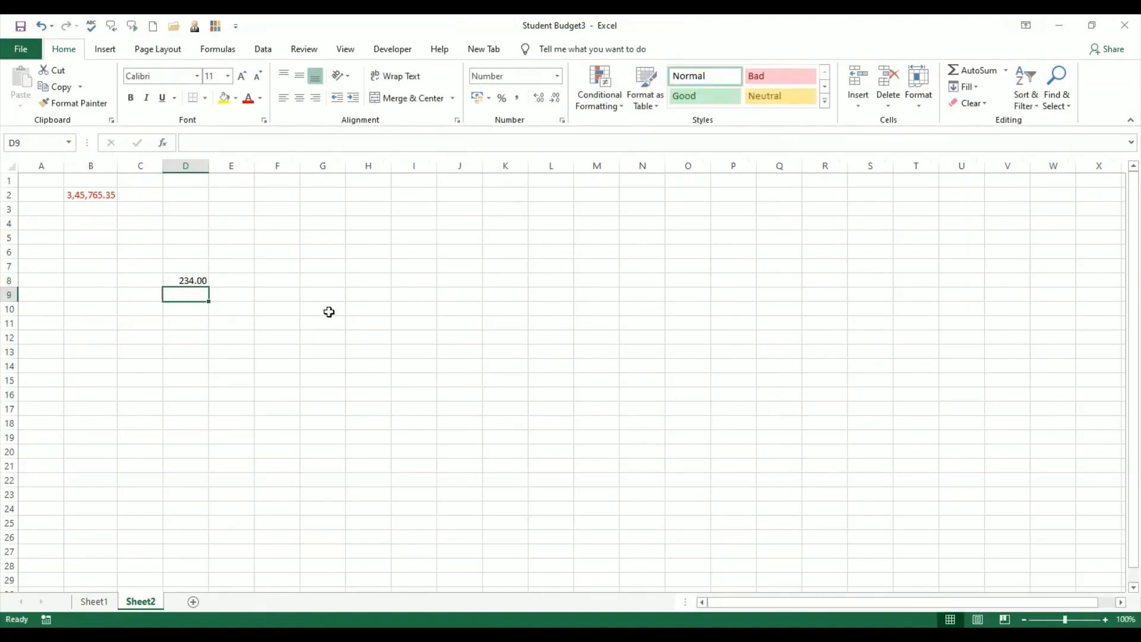
# Enter 123456 in cell D8 and compare its number display with the red negative value in B2.
pyautogui.click(205, 281)
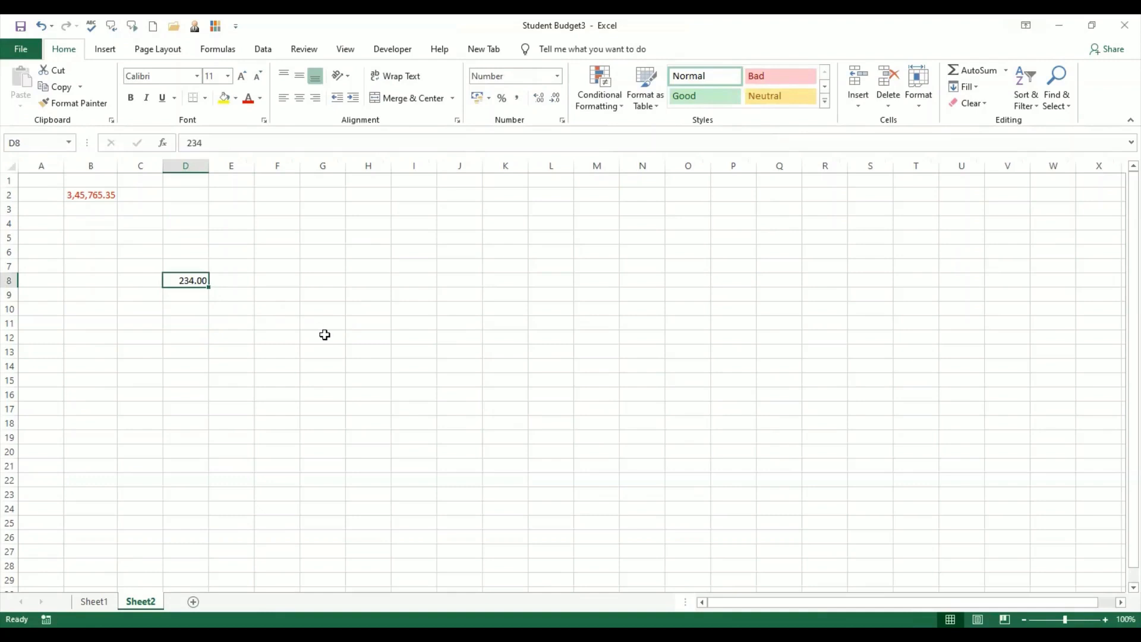
pyautogui.write('123456')
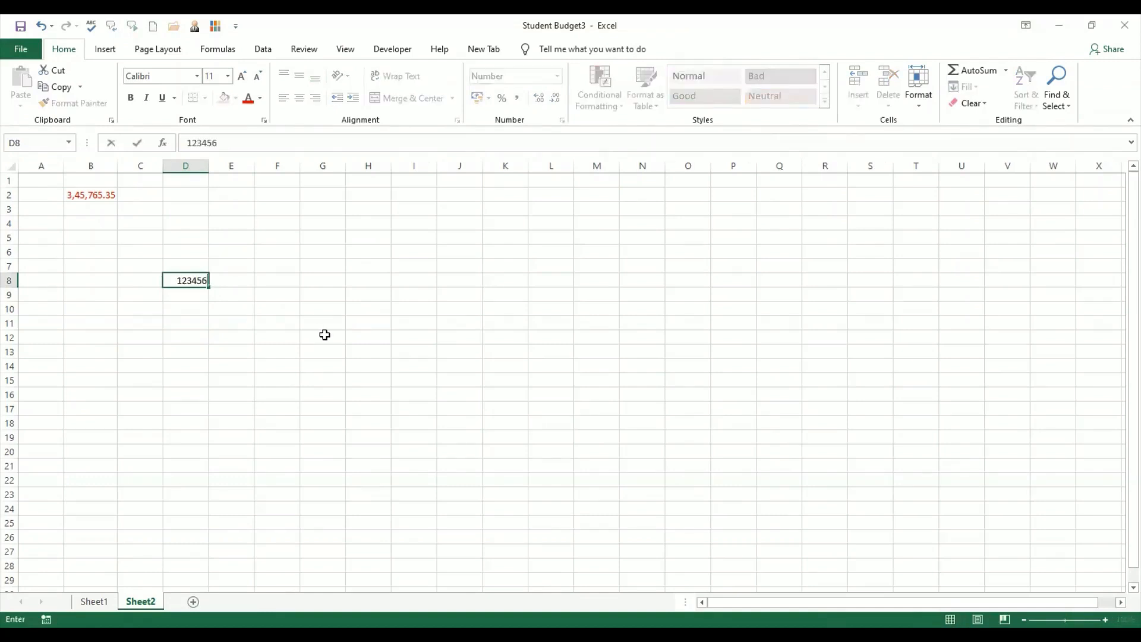
pyautogui.press('Return')
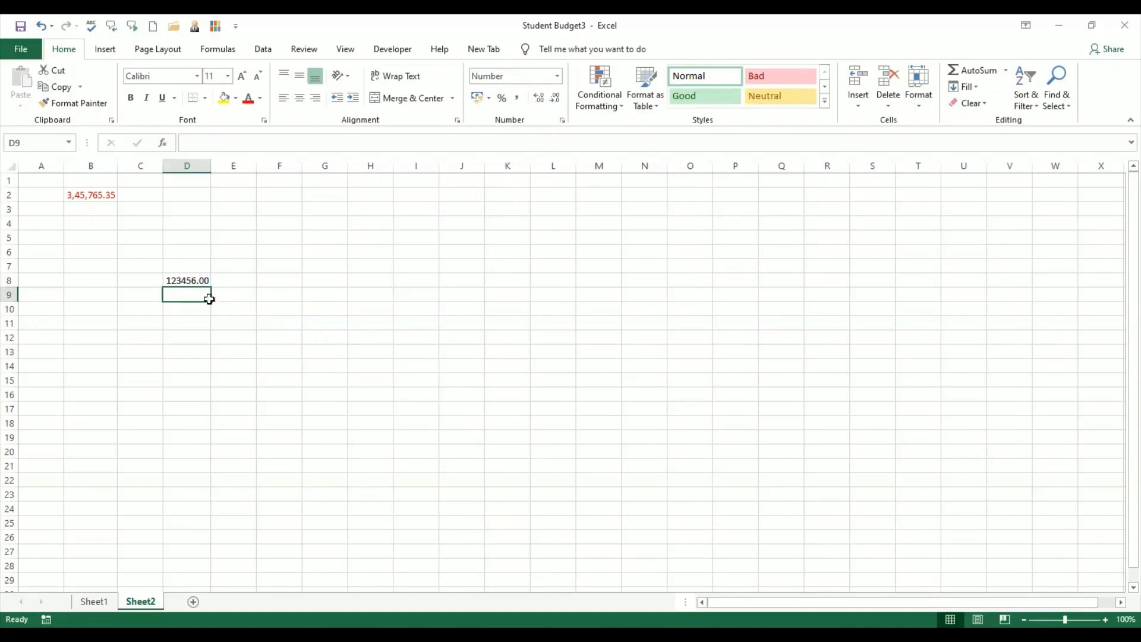
pyautogui.click(198, 282)
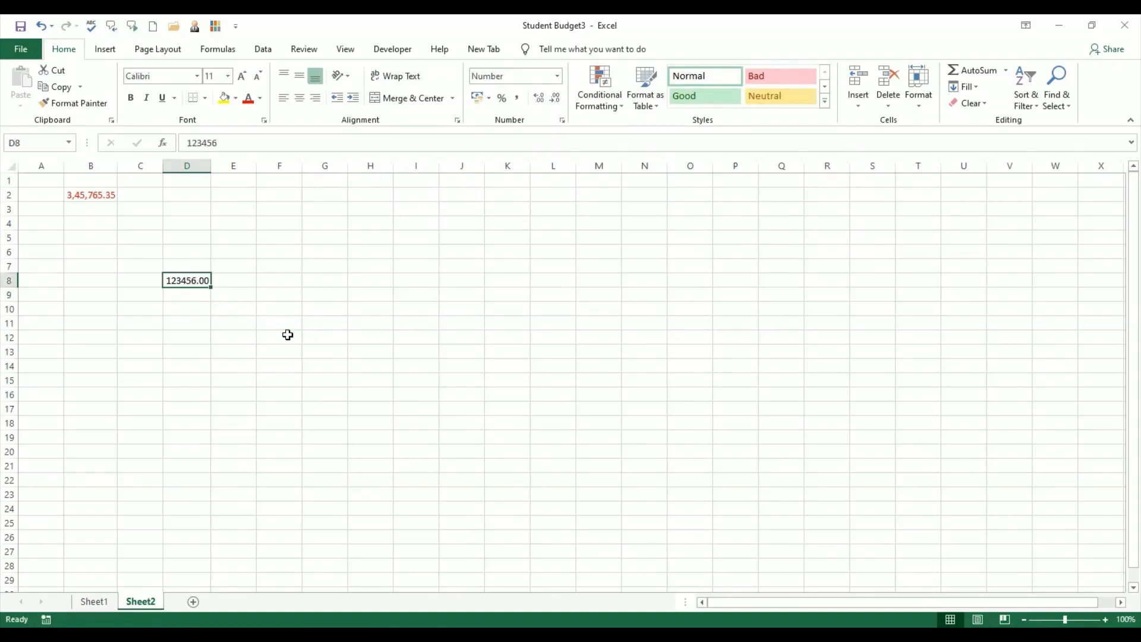
pyautogui.click(109, 196)
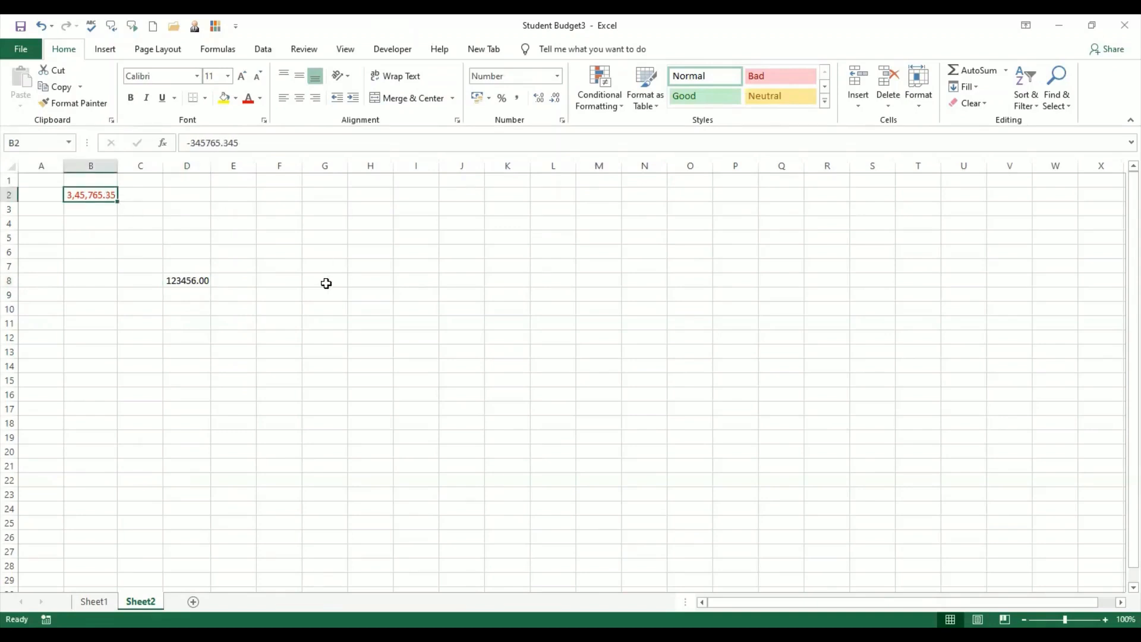
# Enter the negative number -23456.975 in cell F10 and compare its stored value with the display.
pyautogui.click(274, 309)
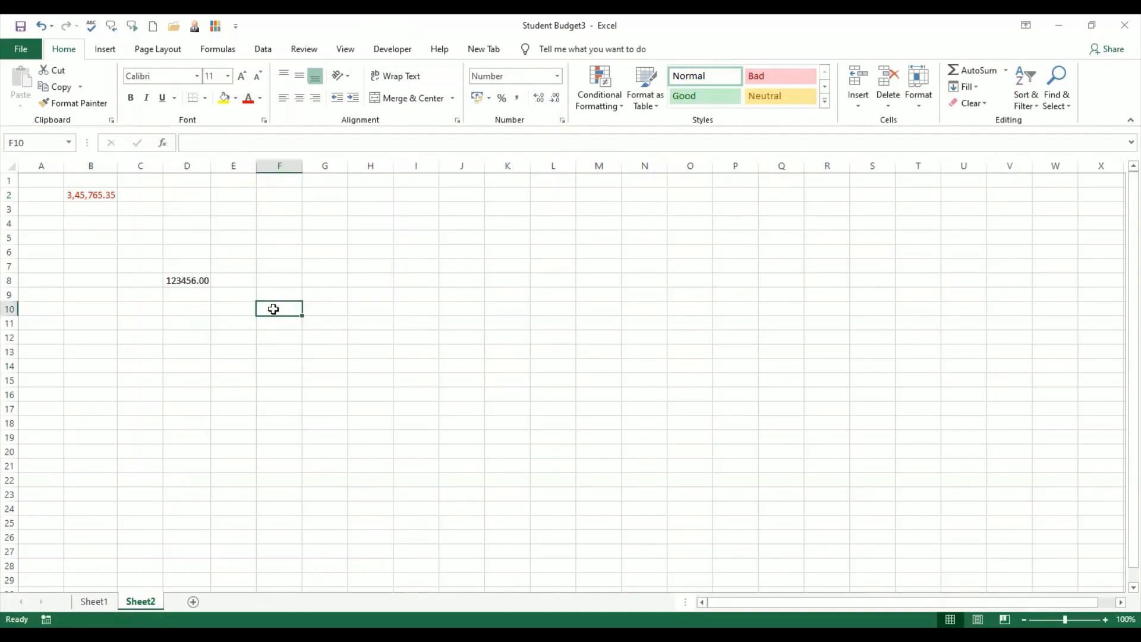
pyautogui.write('-2345')
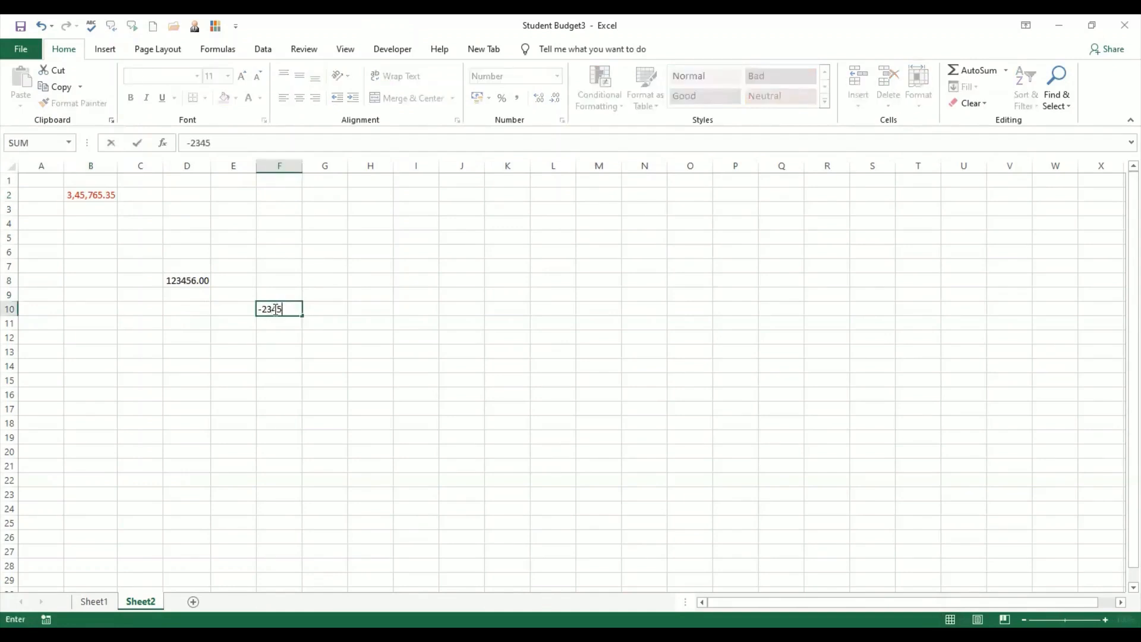
pyautogui.write('6.975')
pyautogui.press('Return')
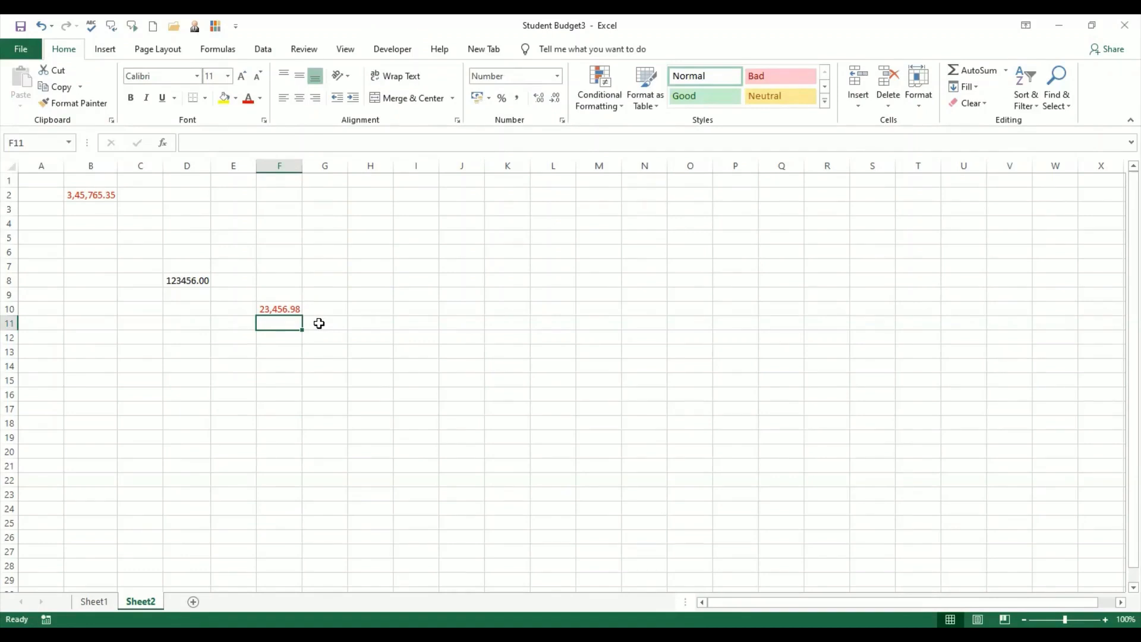
pyautogui.click(277, 308)
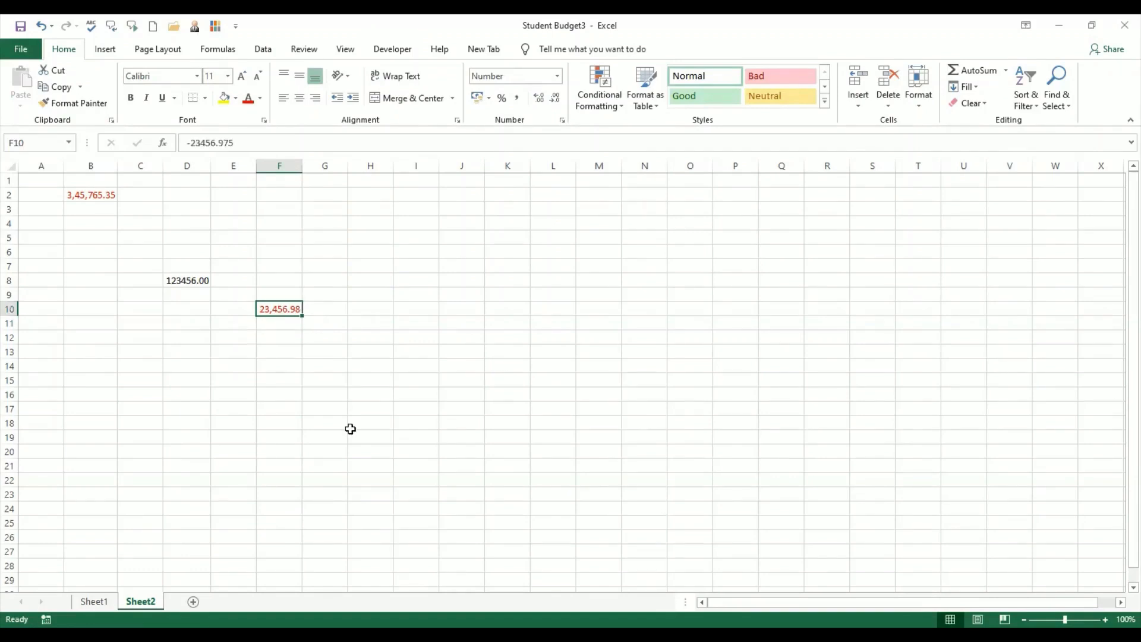
# Open the additional number format options for the empty cell F14.
pyautogui.click(278, 365)
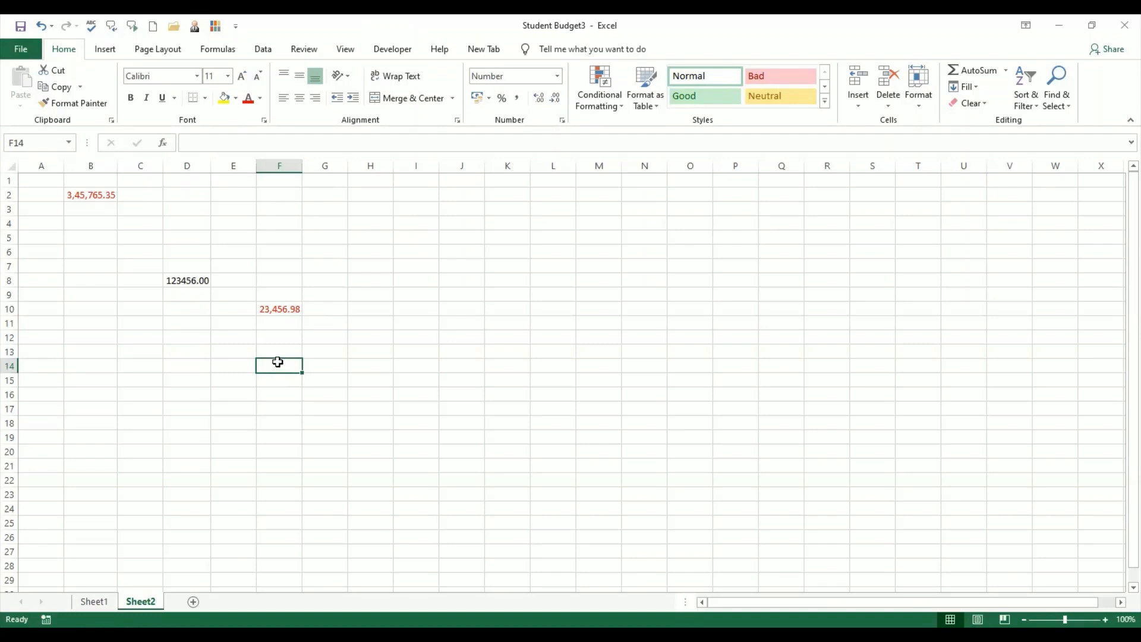
pyautogui.click(557, 76)
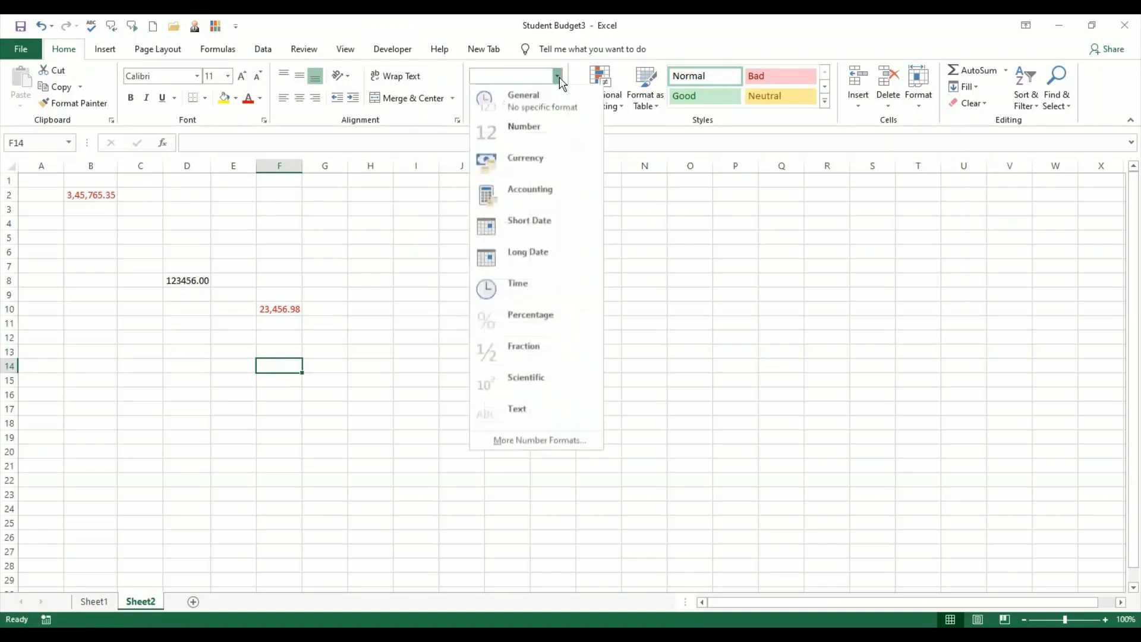
pyautogui.click(576, 437)
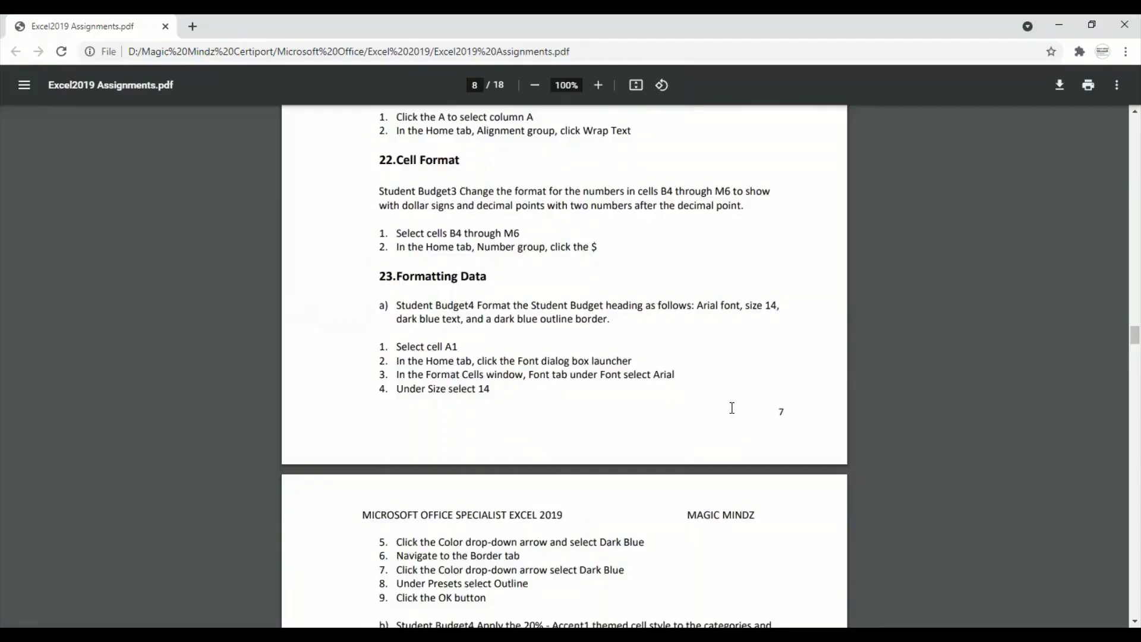
# Read the Formatting Data assignments for Student Budget4 in the Excel2019 Assignments PDF, and switch to the Student Budget4 workbook in Excel.
pyautogui.scroll(-1, 732, 407)
pyautogui.scroll(-1, 731, 407)
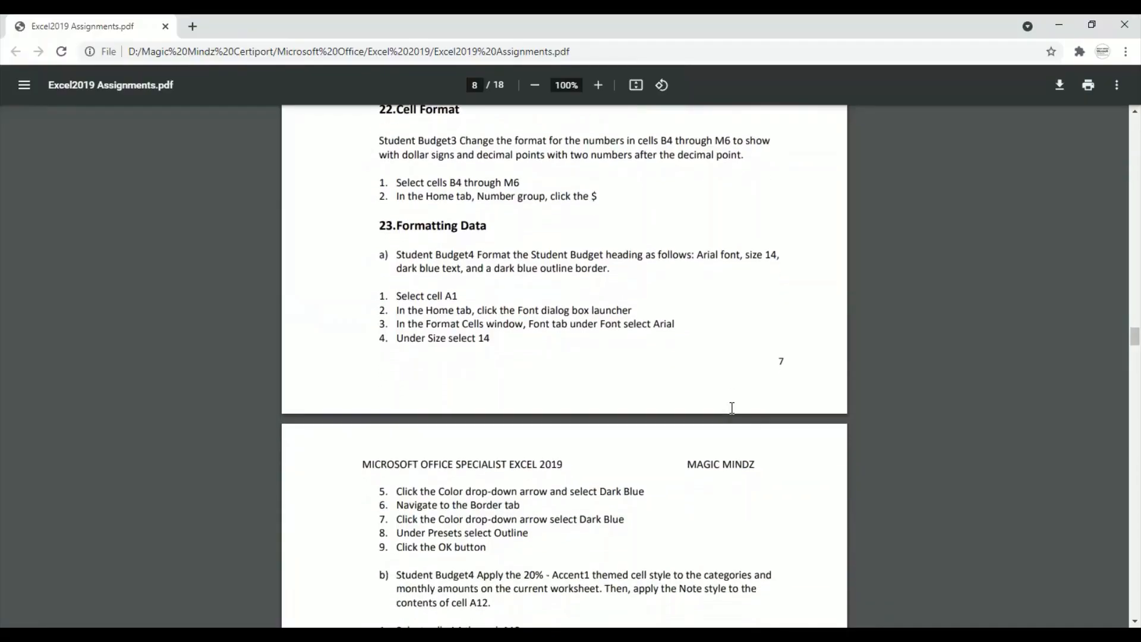
pyautogui.scroll(-2, 731, 408)
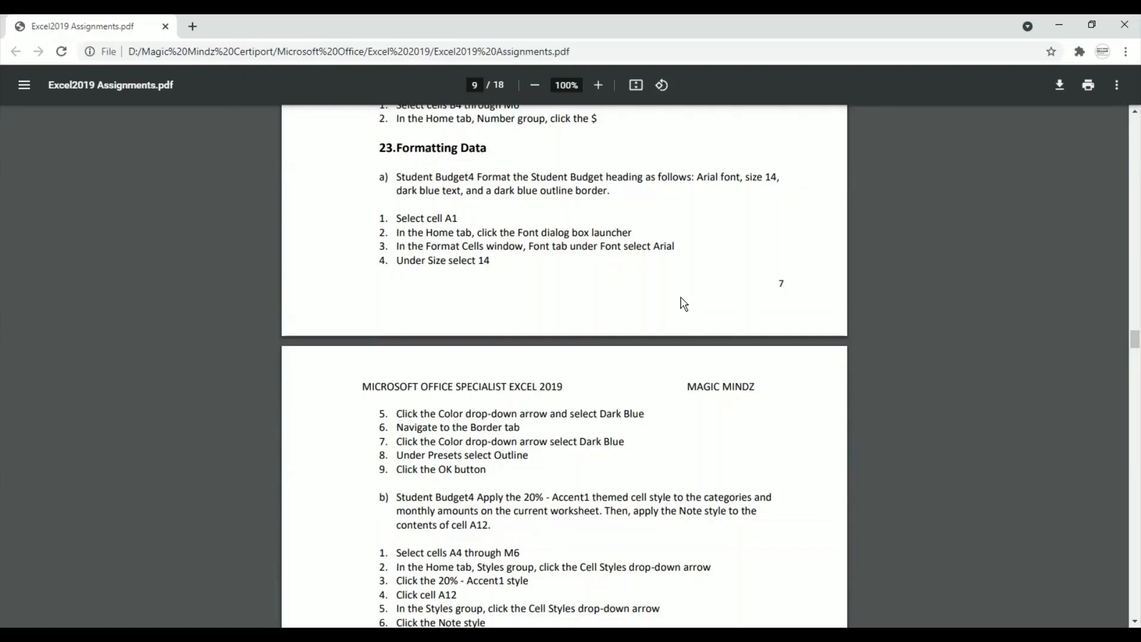
pyautogui.scroll(-1, 684, 304)
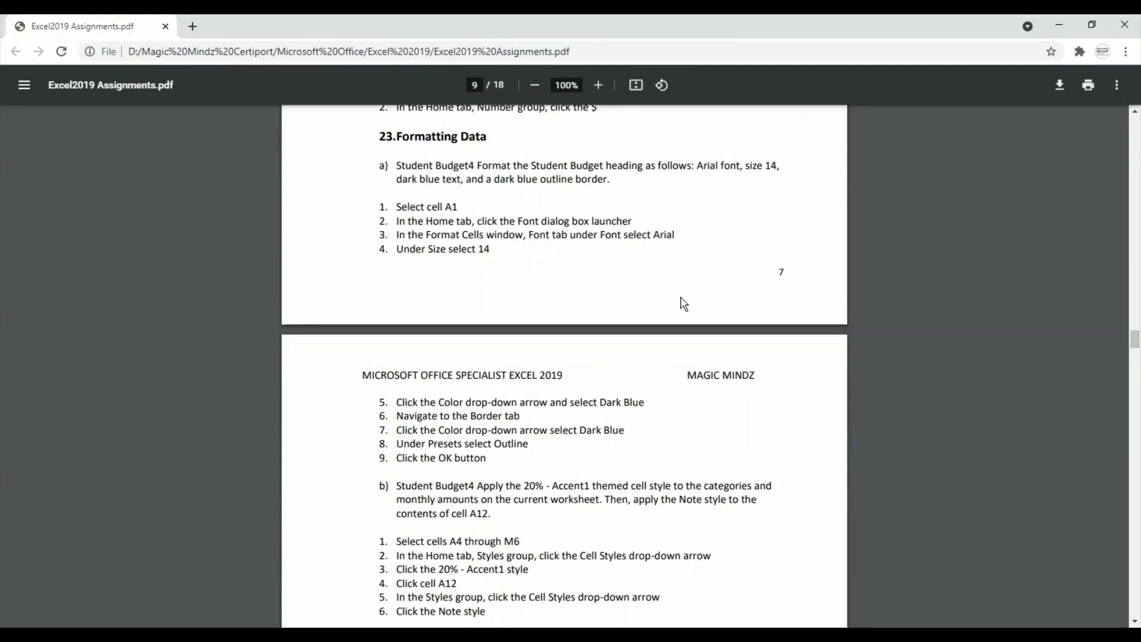
pyautogui.scroll(-3, 684, 304)
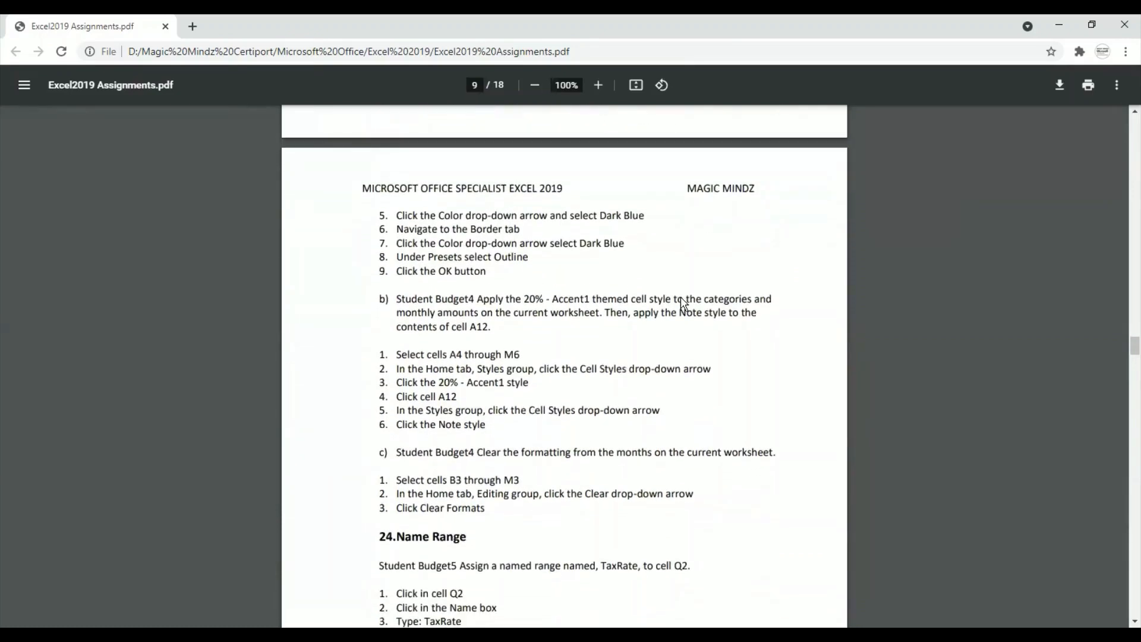
pyautogui.scroll(5, 682, 301)
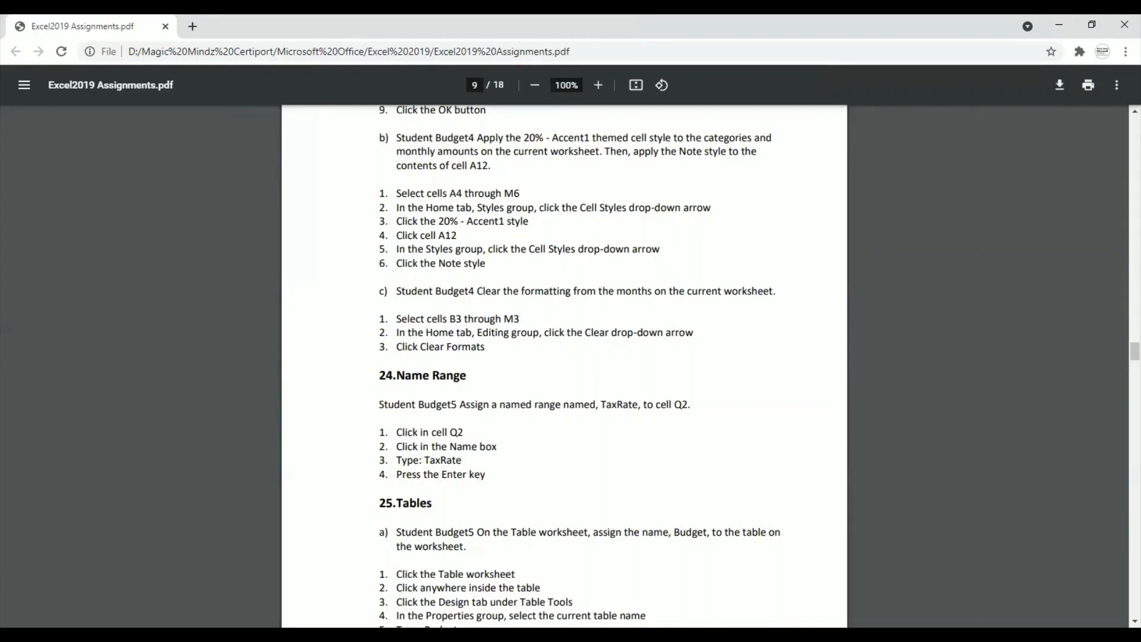
pyautogui.hotkey('alt', 'Tab')
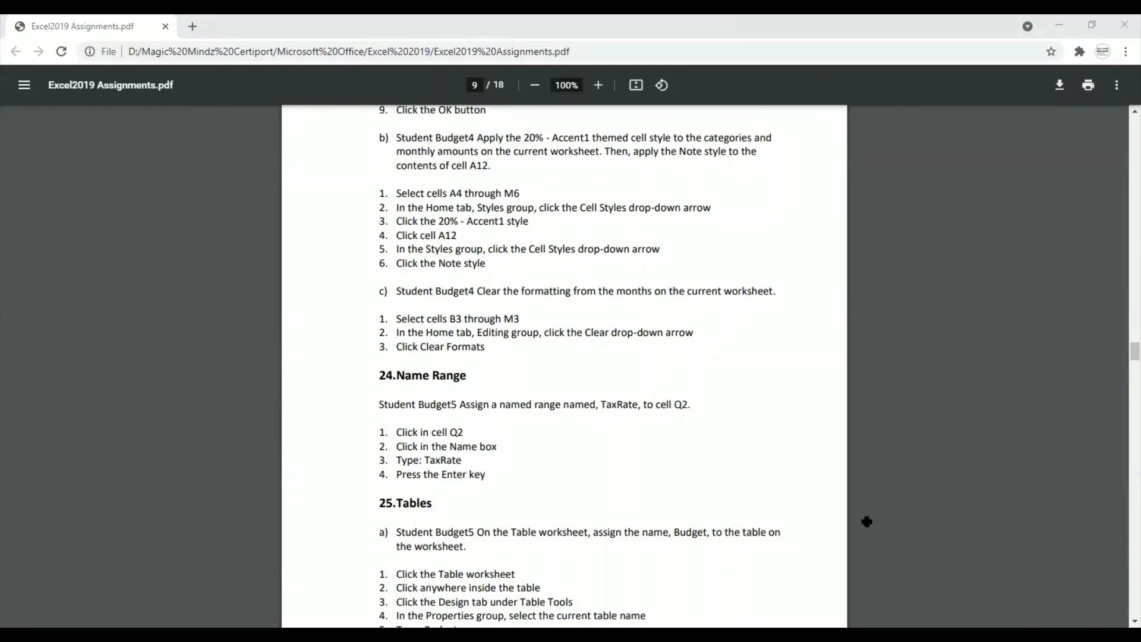
pyautogui.hotkey('alt', 'Tab')
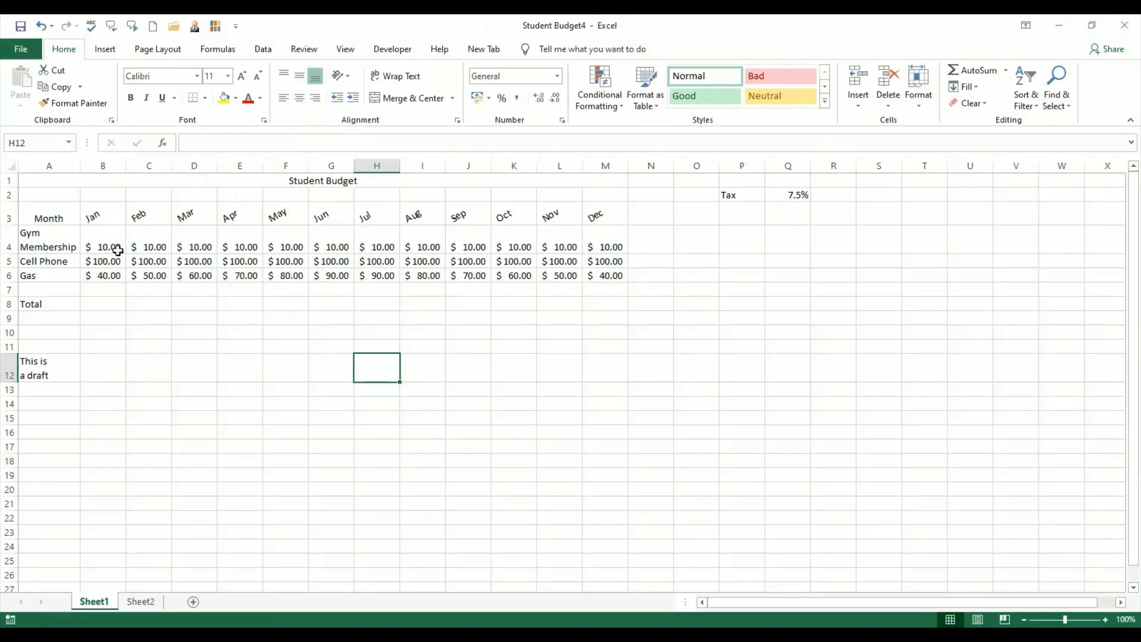
# Apply the 20% - Accent1 themed cell style to the monthly amounts in cells B4 through M6.
pyautogui.moveTo(107, 241); pyautogui.dragTo(149, 245)
pyautogui.moveTo(340, 271); pyautogui.dragTo(609, 274)
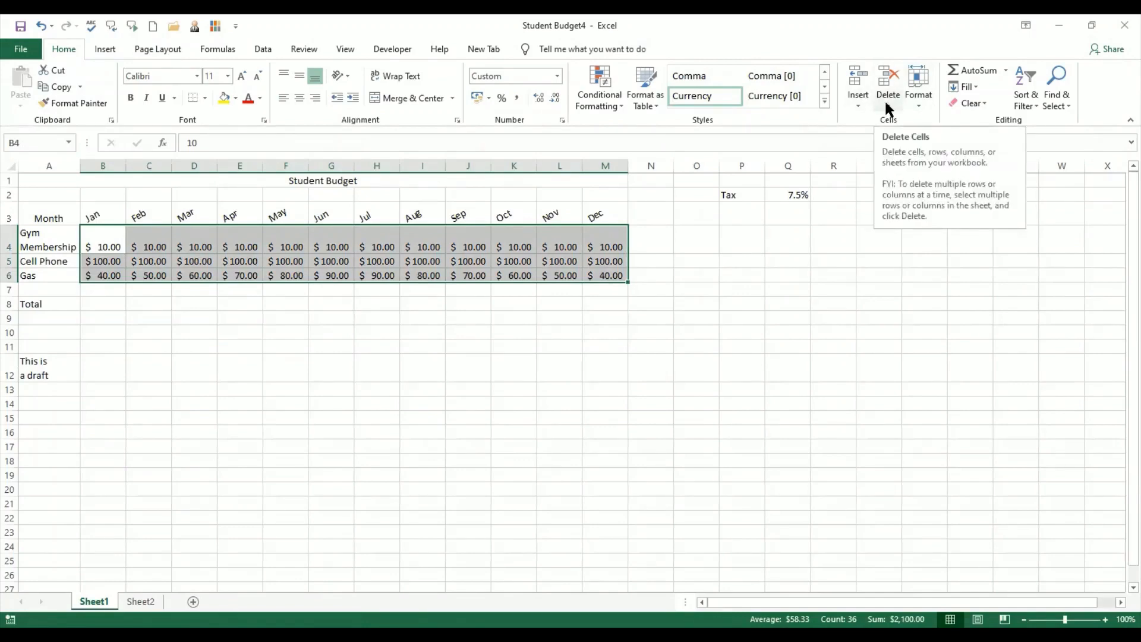
pyautogui.click(921, 105)
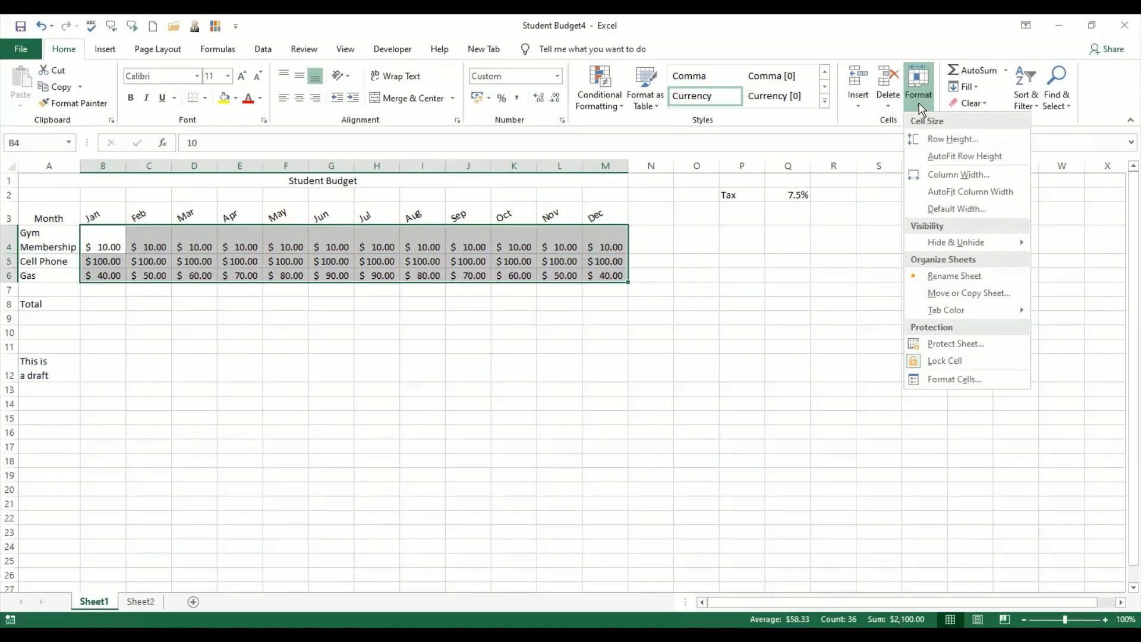
pyautogui.click(921, 109)
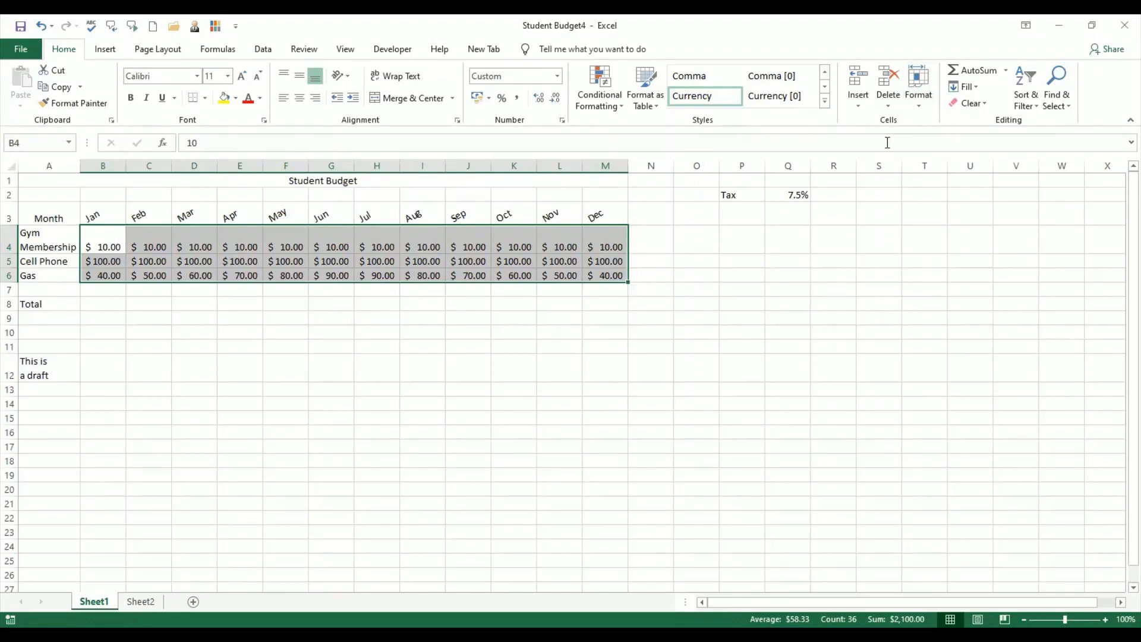
pyautogui.click(927, 114)
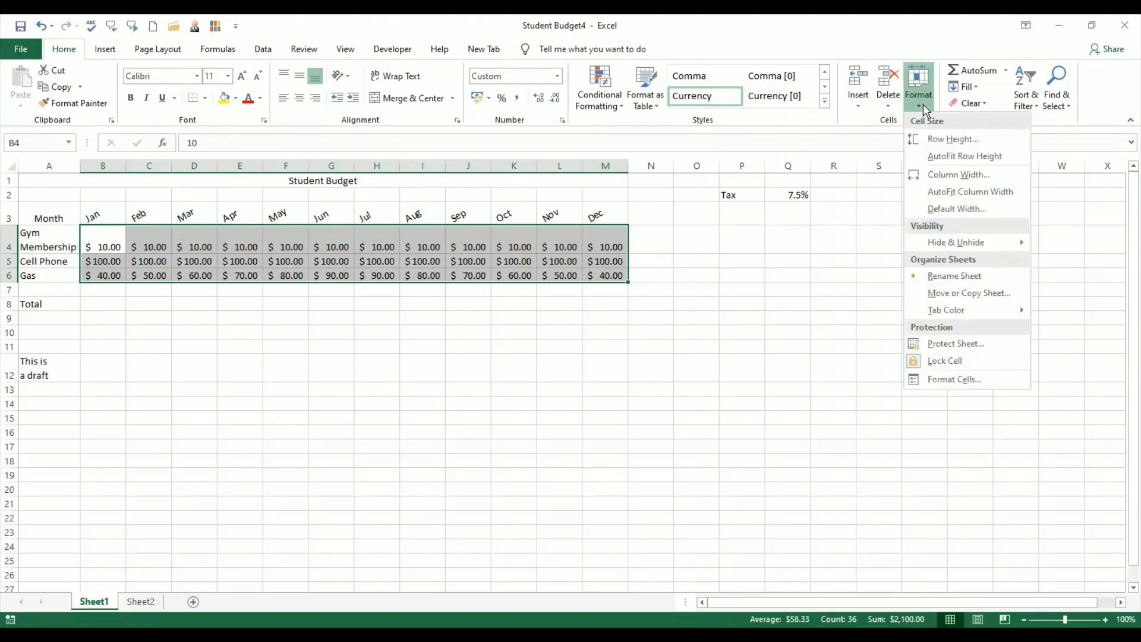
pyautogui.click(923, 105)
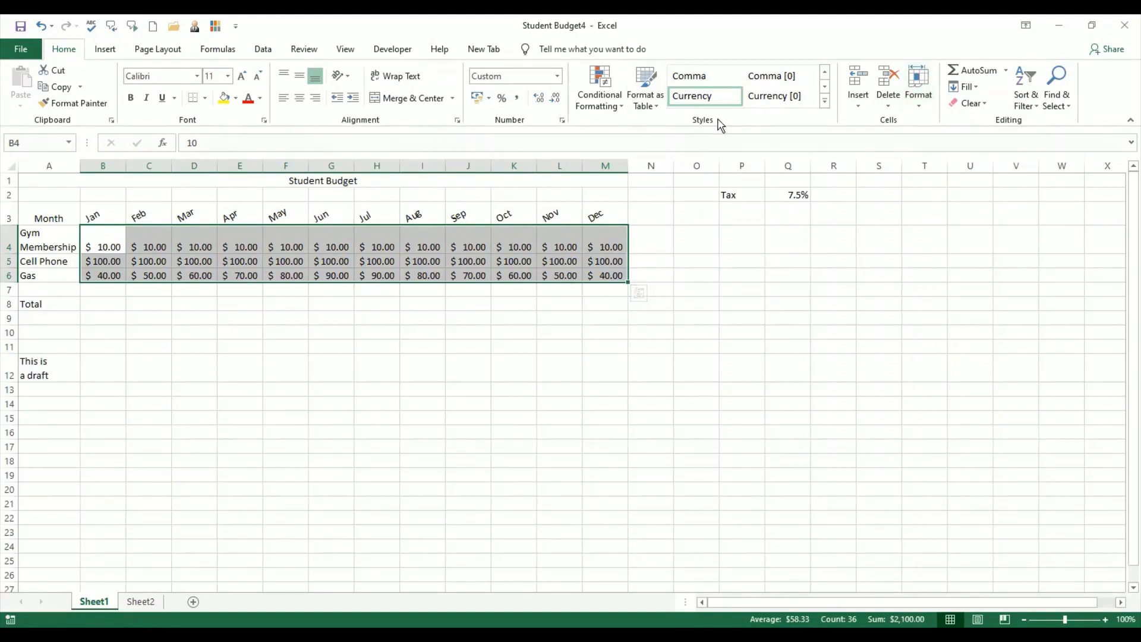
pyautogui.click(826, 101)
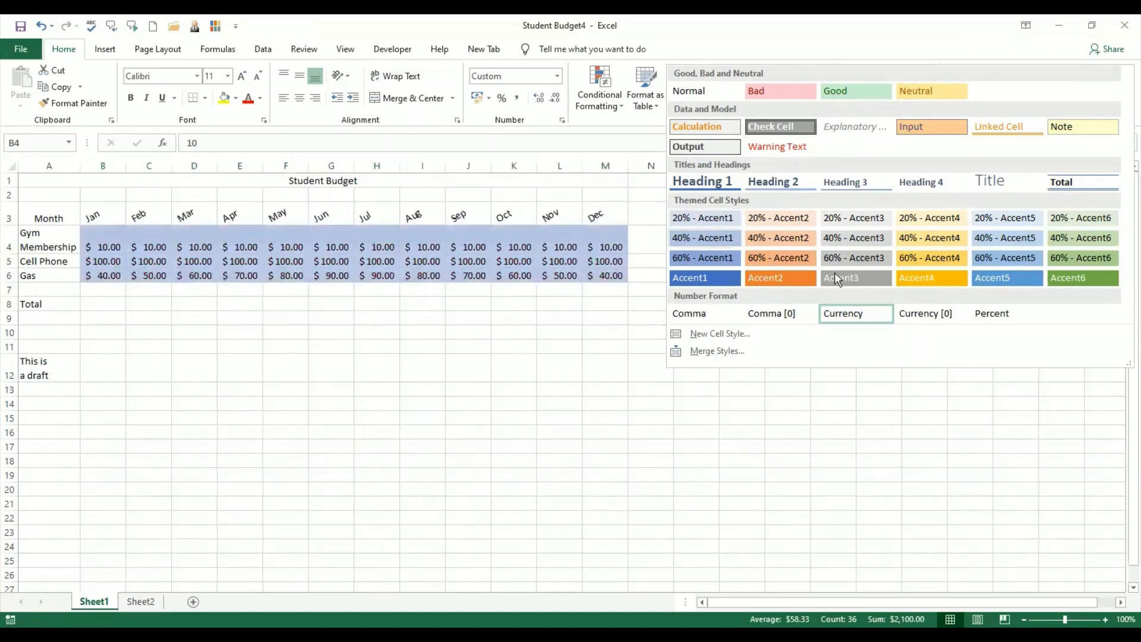
pyautogui.click(713, 217)
pyautogui.click(431, 376)
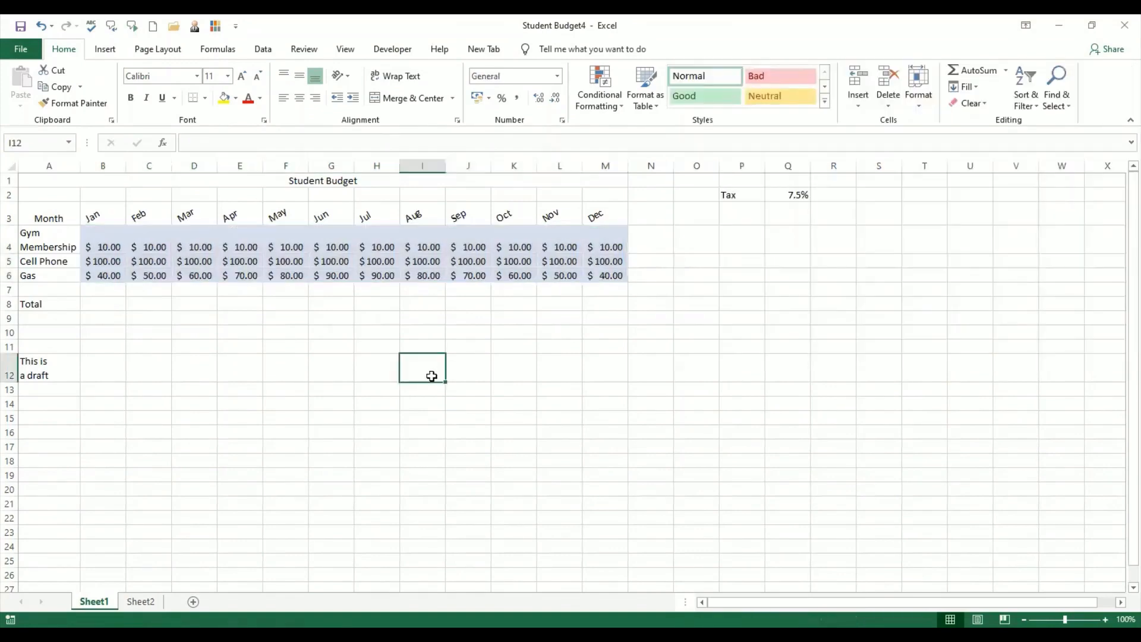
# Apply the Note cell style to the draft text in cell A12.
pyautogui.click(59, 366)
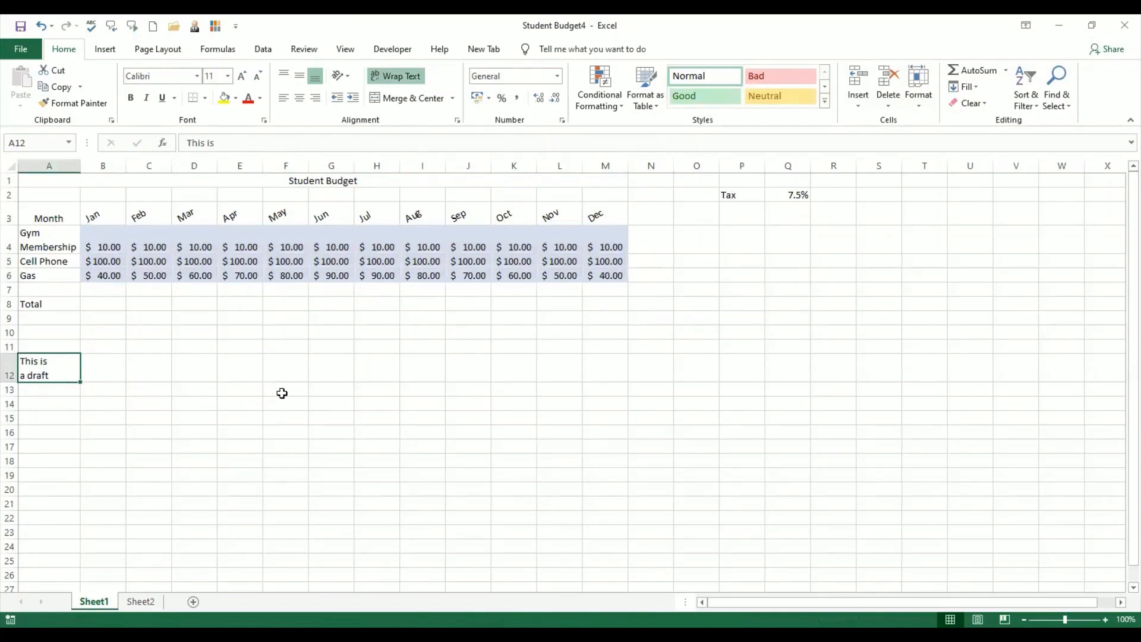
pyautogui.click(825, 104)
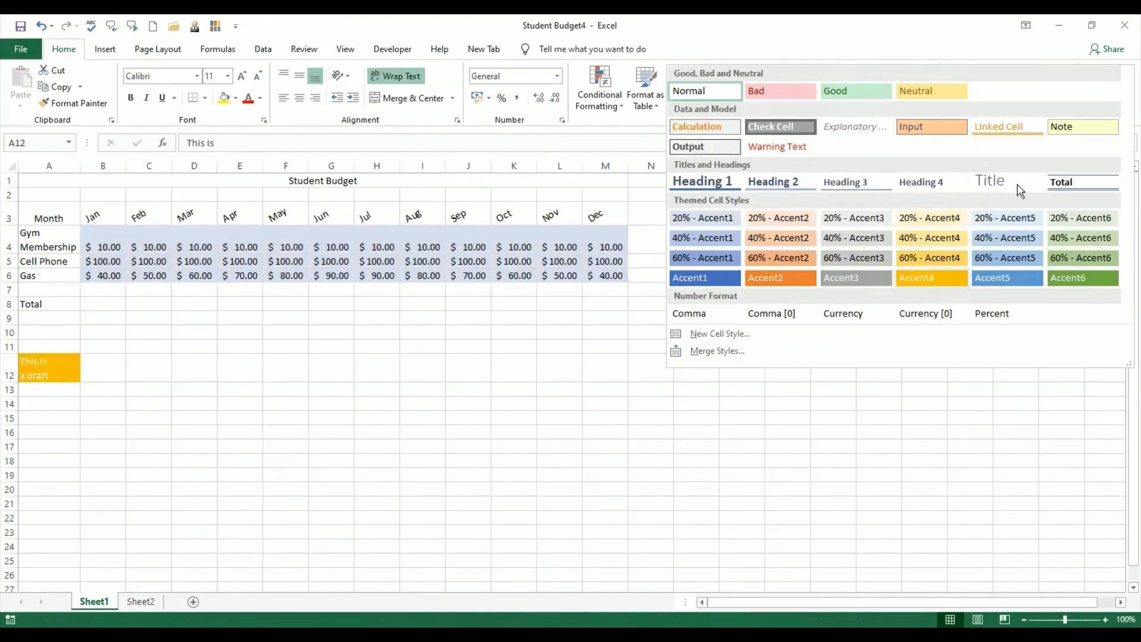
pyautogui.click(1061, 131)
pyautogui.click(235, 401)
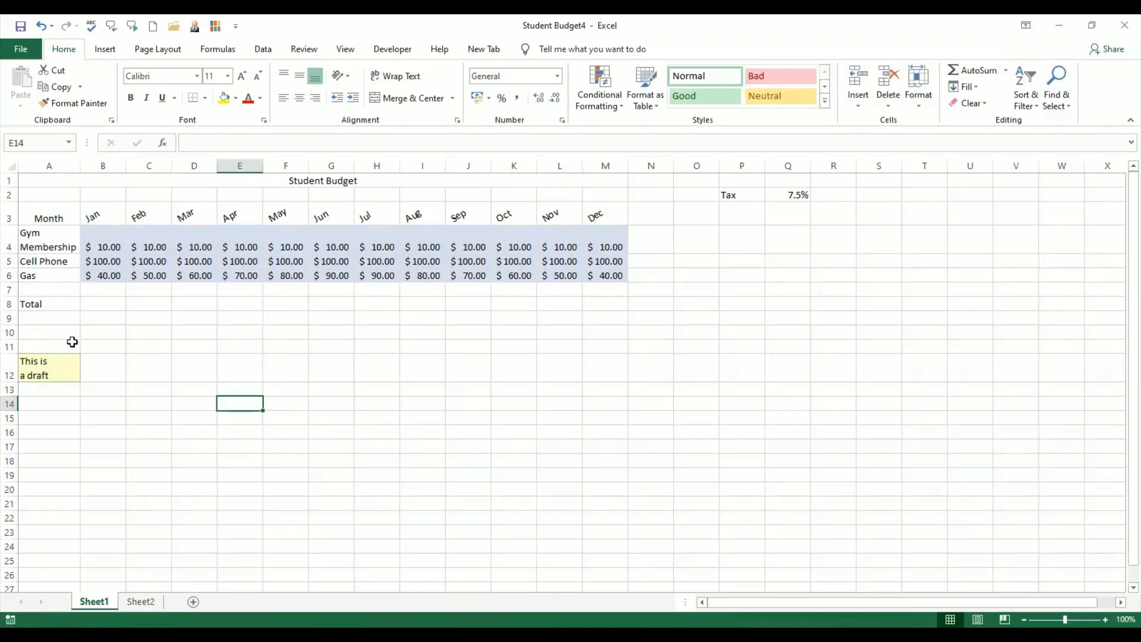
# Fill cell A12 with light gold, replace that fill with light green, and reselect the cell.
pyautogui.click(70, 364)
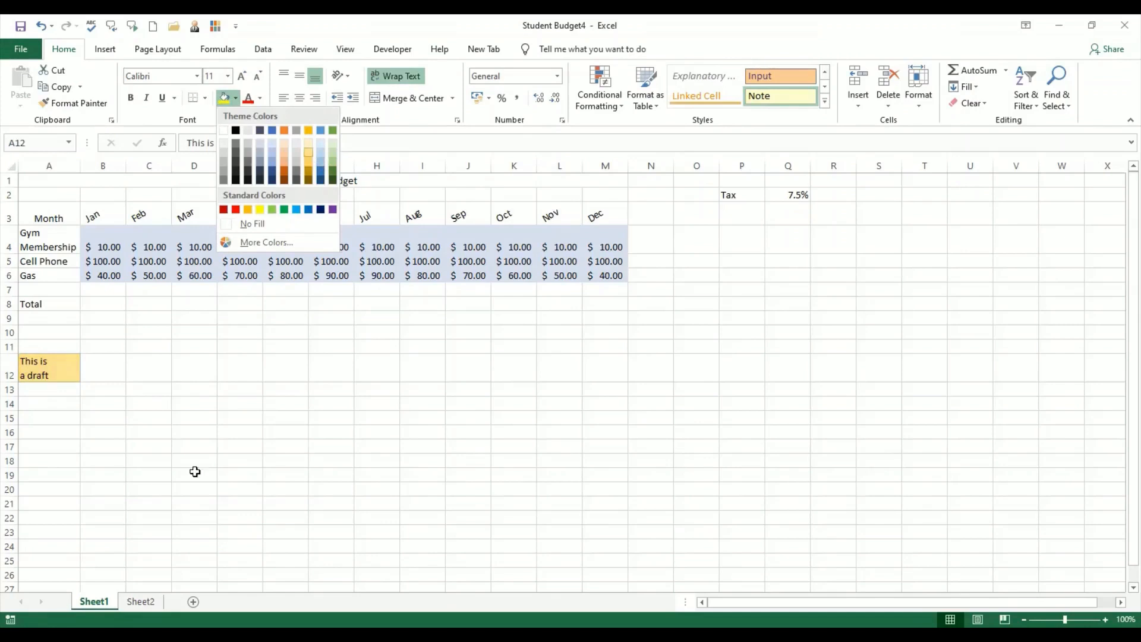
pyautogui.click(220, 465)
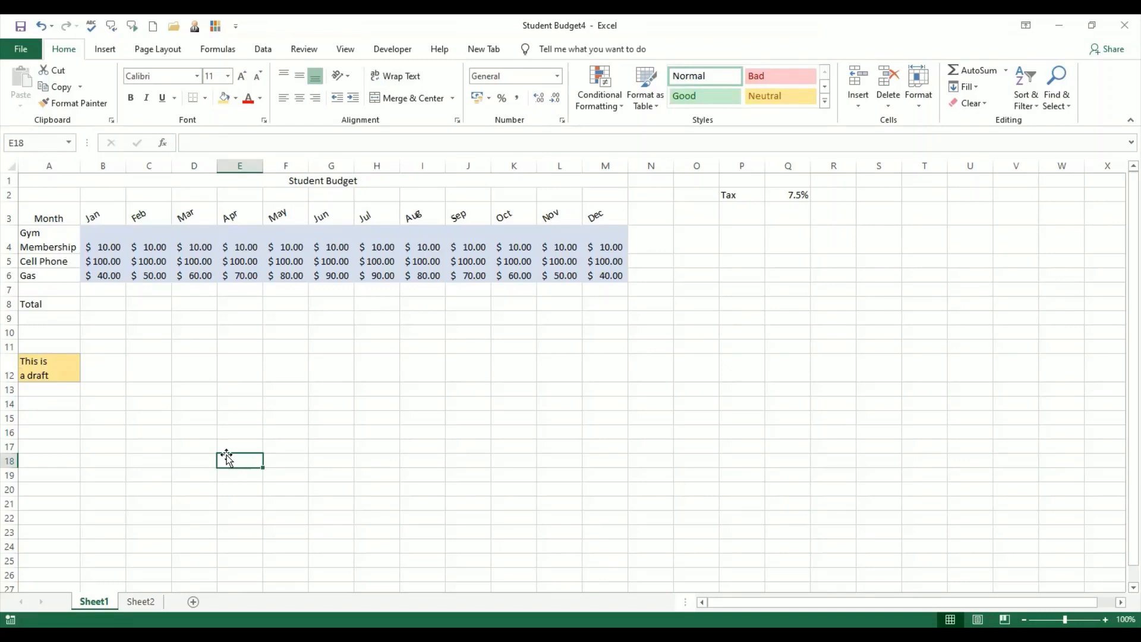
pyautogui.click(64, 358)
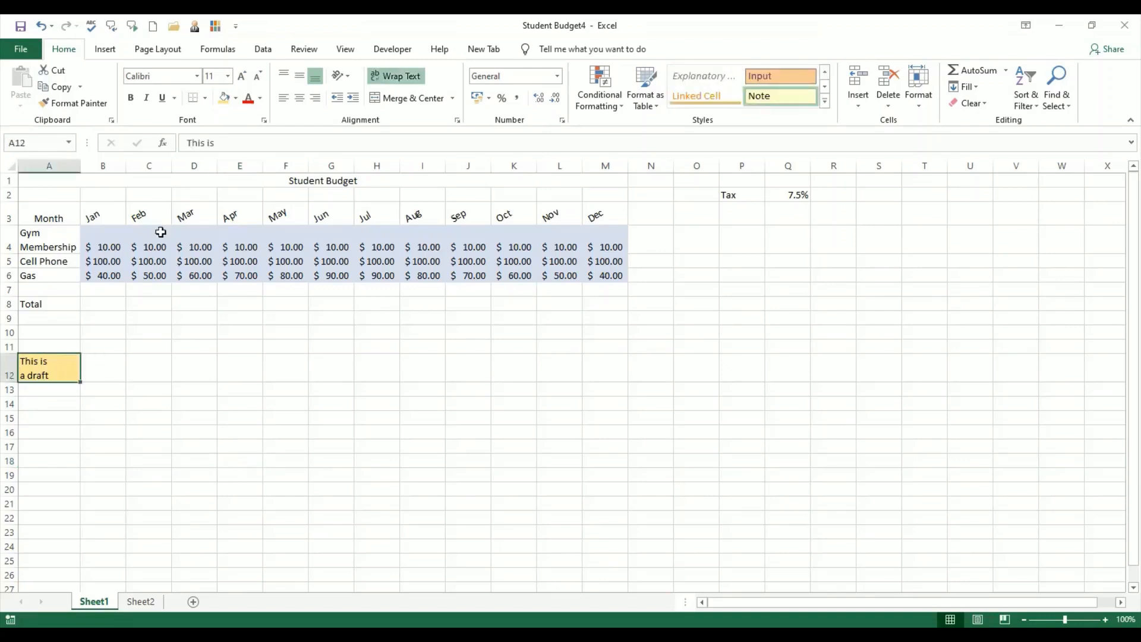
pyautogui.click(237, 99)
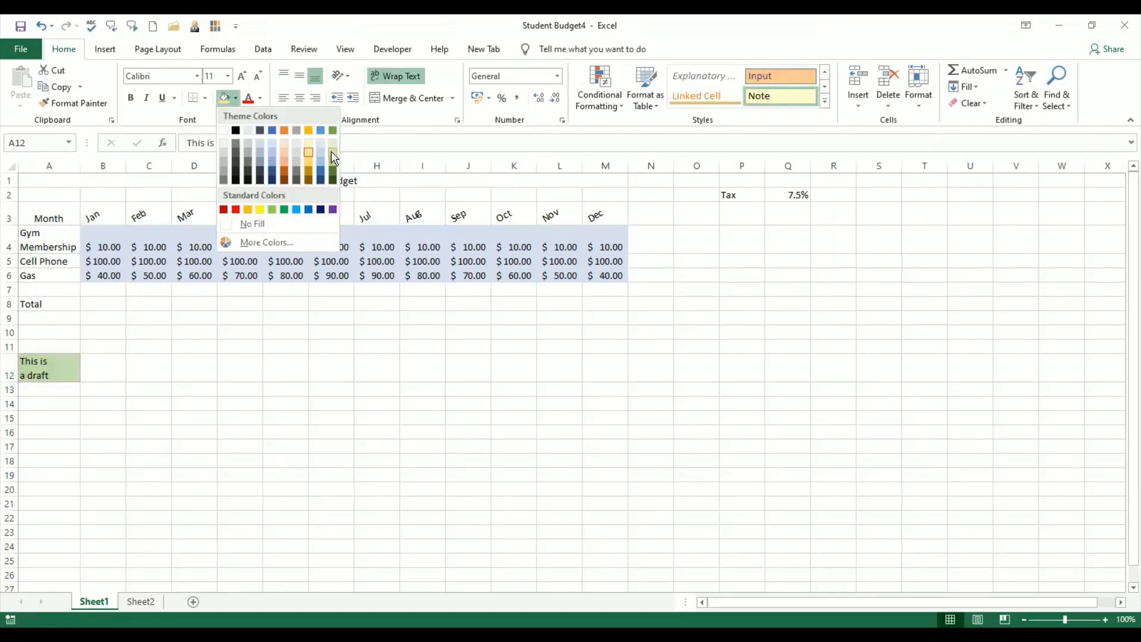
pyautogui.click(330, 151)
pyautogui.click(205, 418)
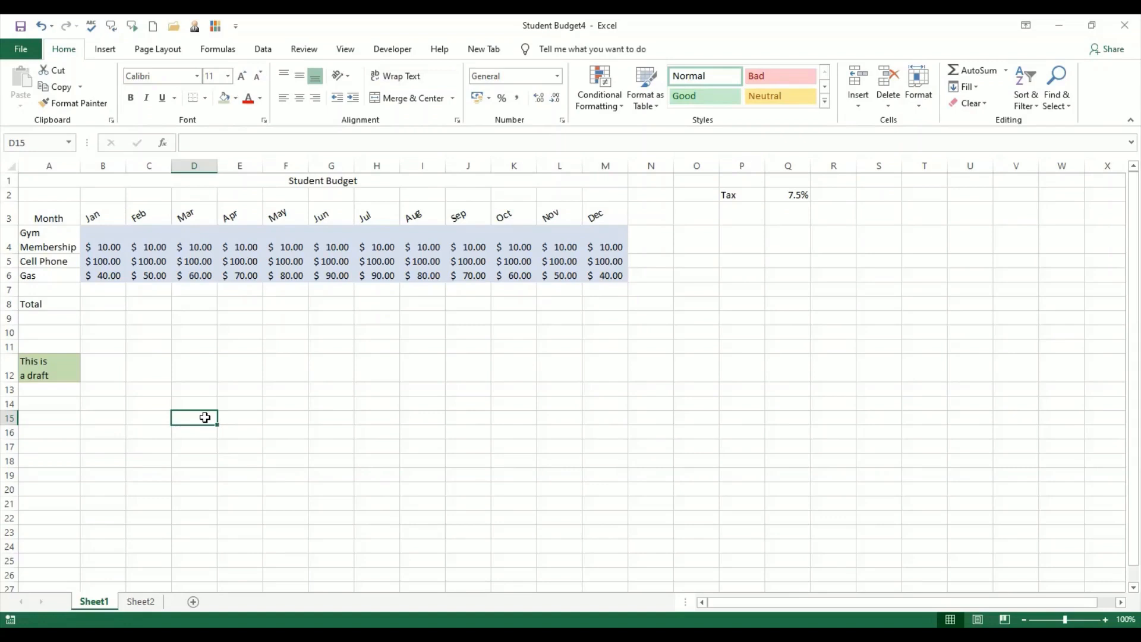
pyautogui.click(37, 361)
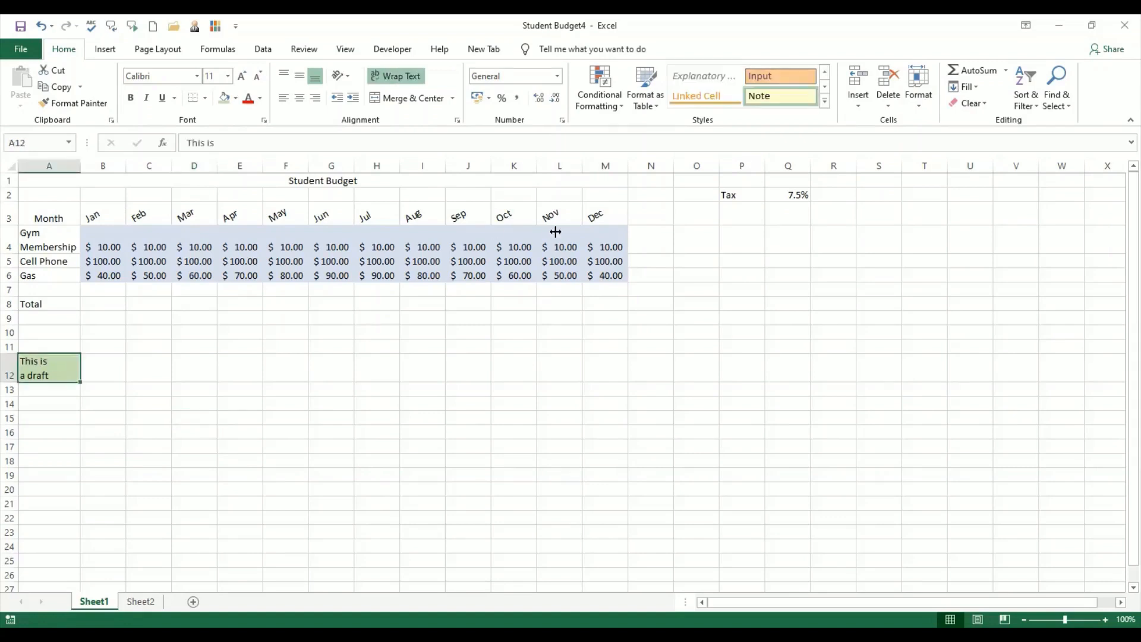
# Reapply the Note cell style to cell A12 in place of its green fill.
pyautogui.click(825, 102)
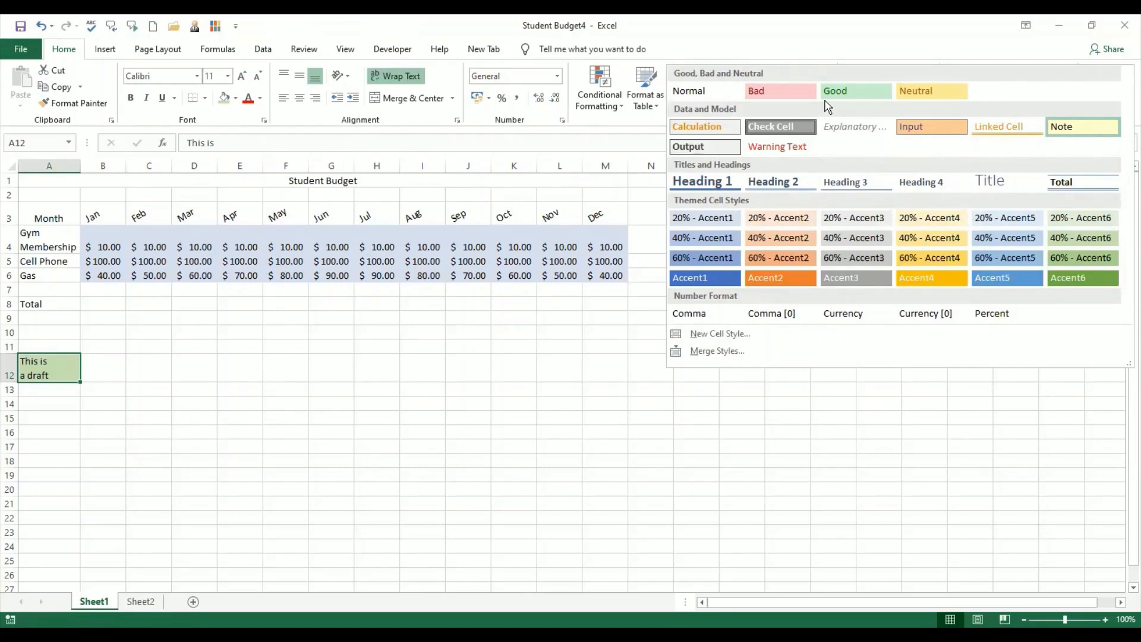
pyautogui.click(1083, 130)
pyautogui.click(210, 452)
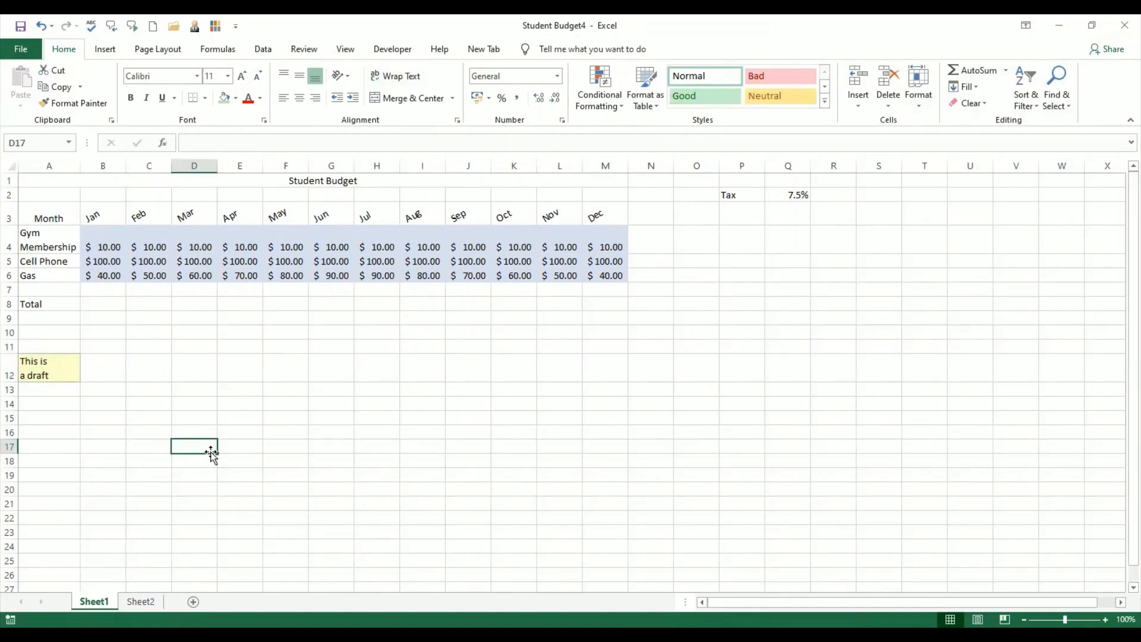
pyautogui.click(63, 369)
pyautogui.click(223, 416)
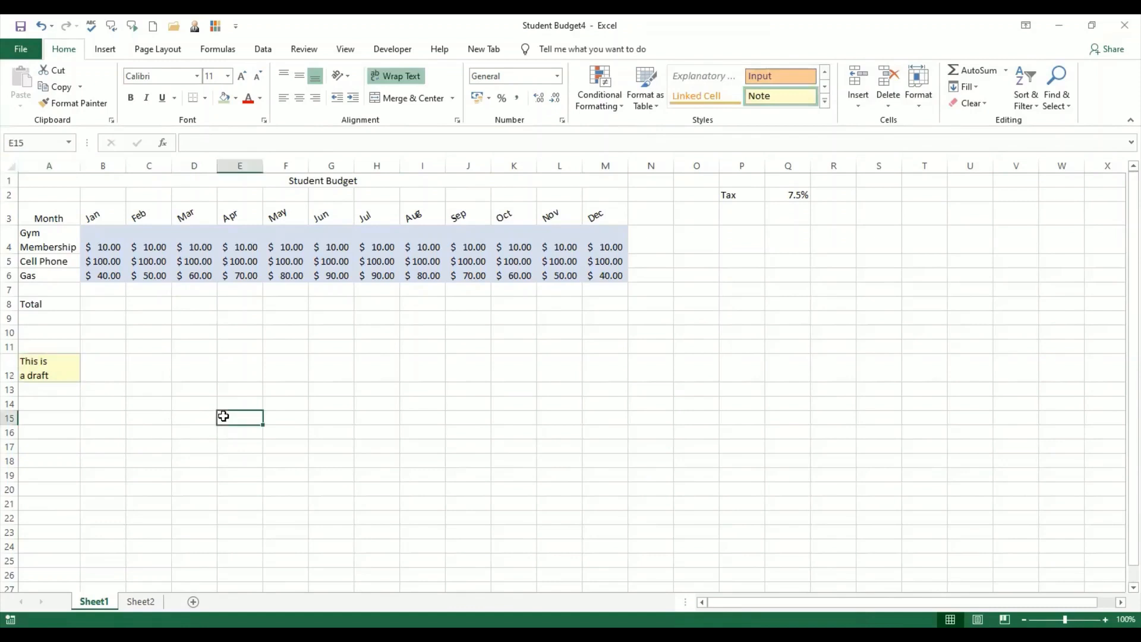
pyautogui.click(65, 370)
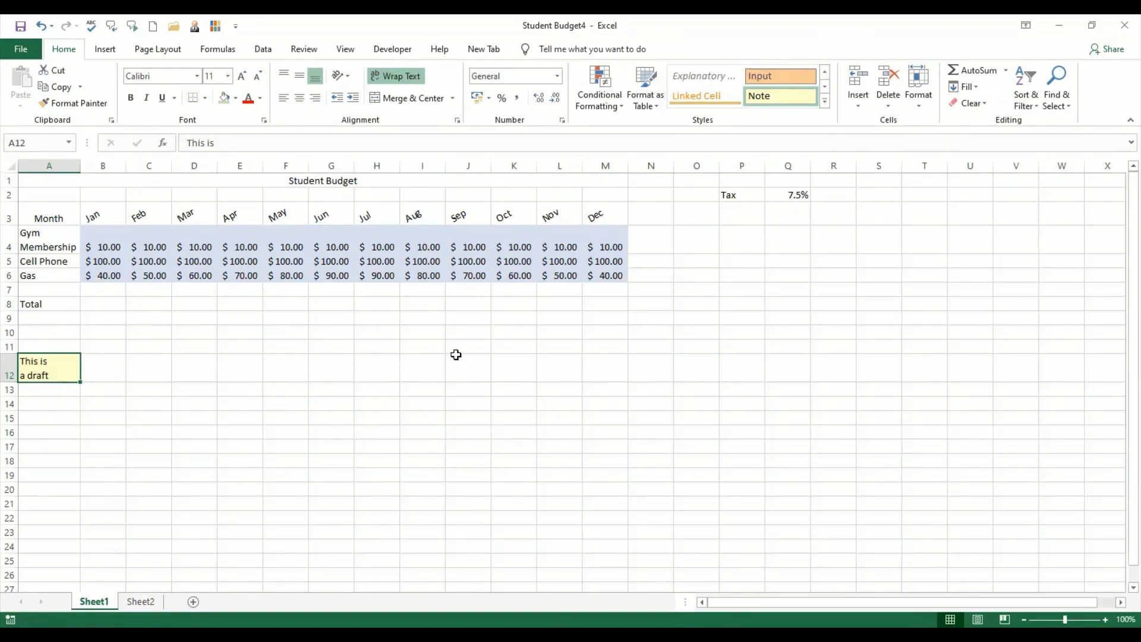
pyautogui.click(77, 402)
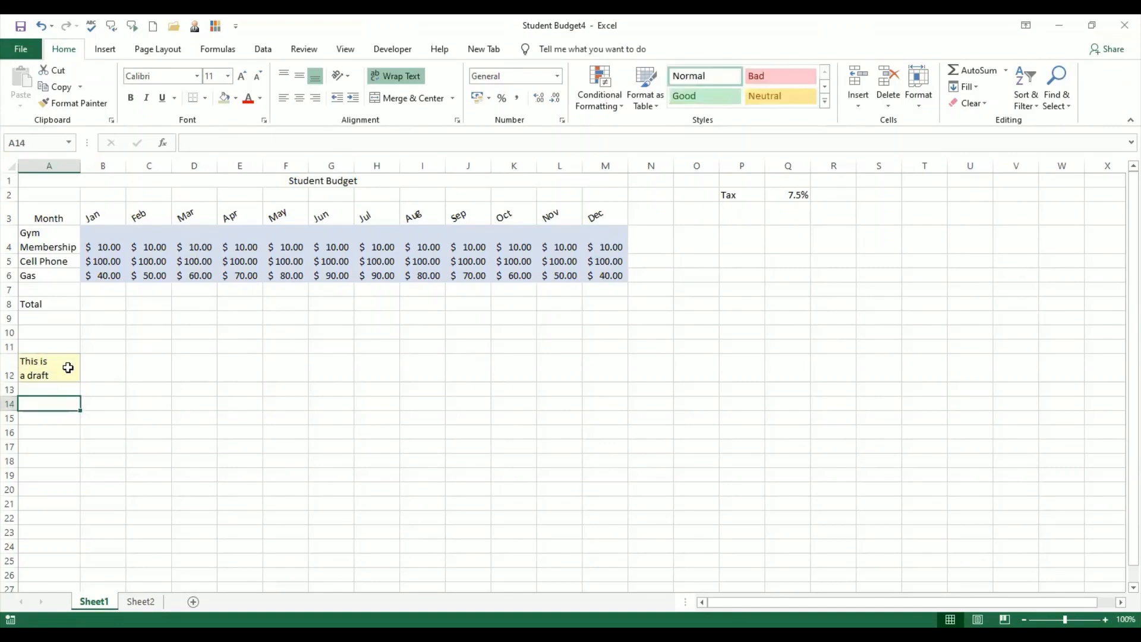
pyautogui.click(68, 367)
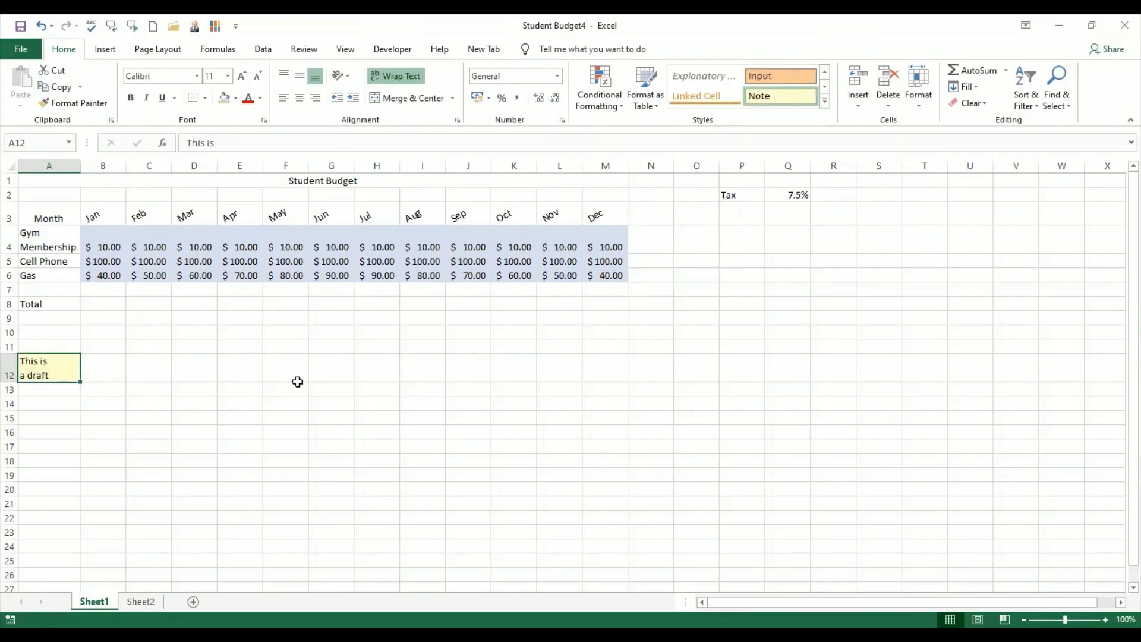
pyautogui.click(403, 375)
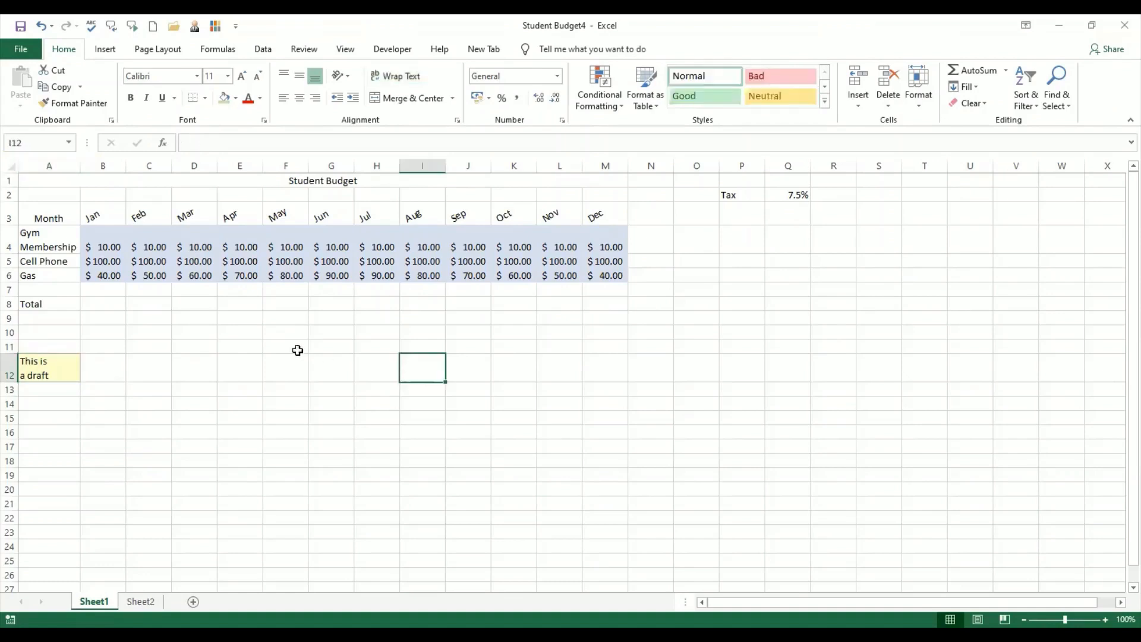
# Enter the formula =SUM(B4:B6) in cell B7 to total the January amounts.
pyautogui.click(114, 291)
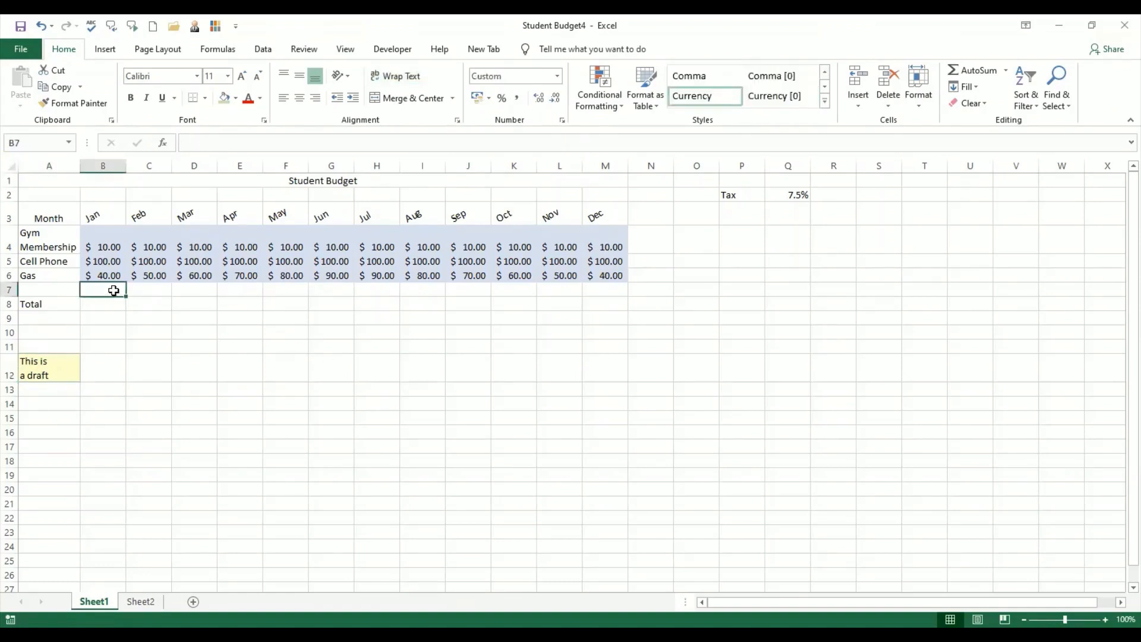
pyautogui.write('=s')
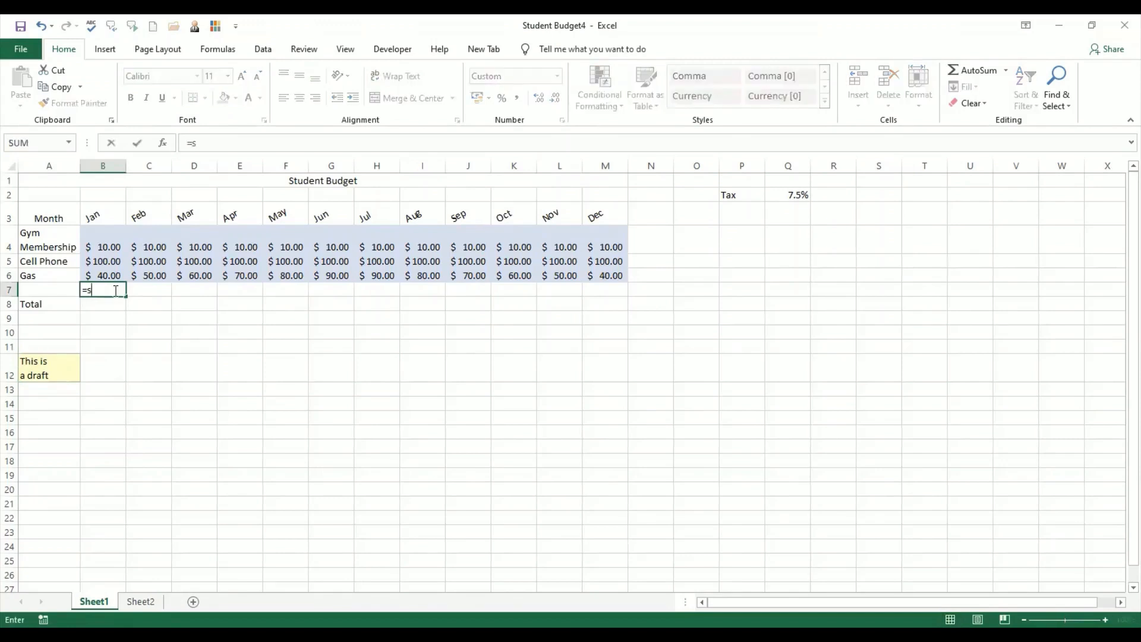
pyautogui.write('um(')
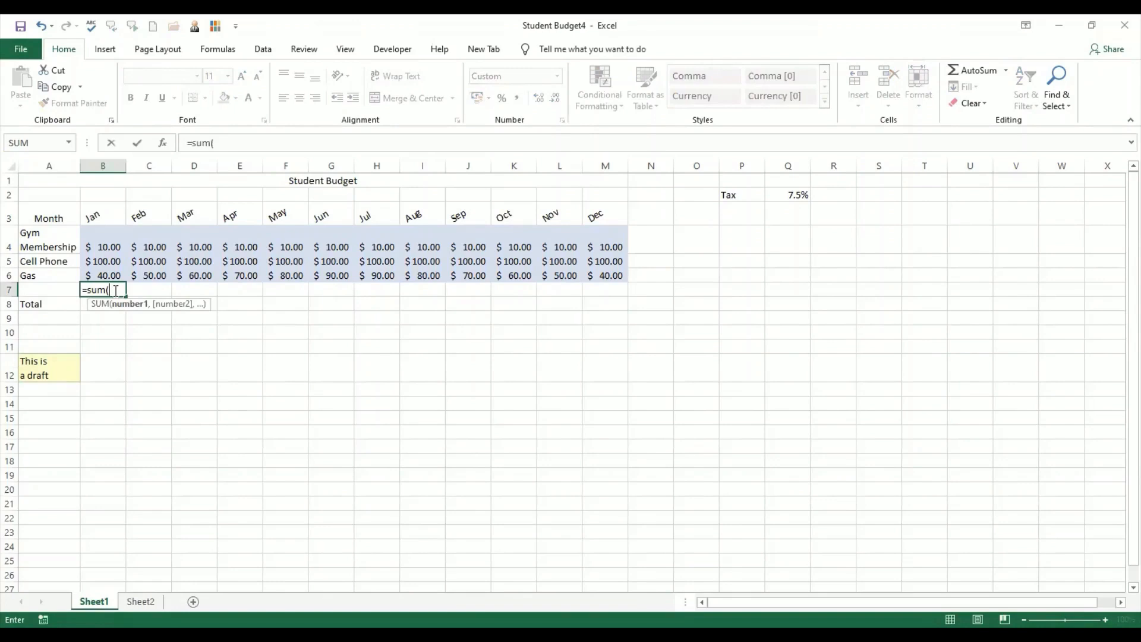
pyautogui.write('b4')
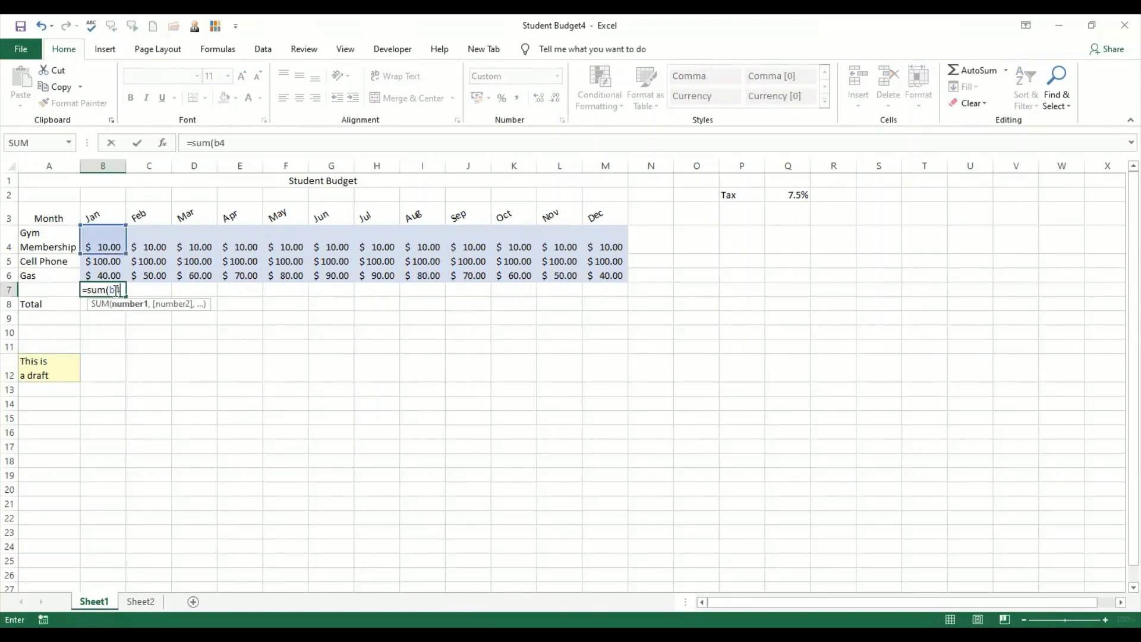
pyautogui.write(':b6)')
pyautogui.hotkey('ctrl', 'Return')
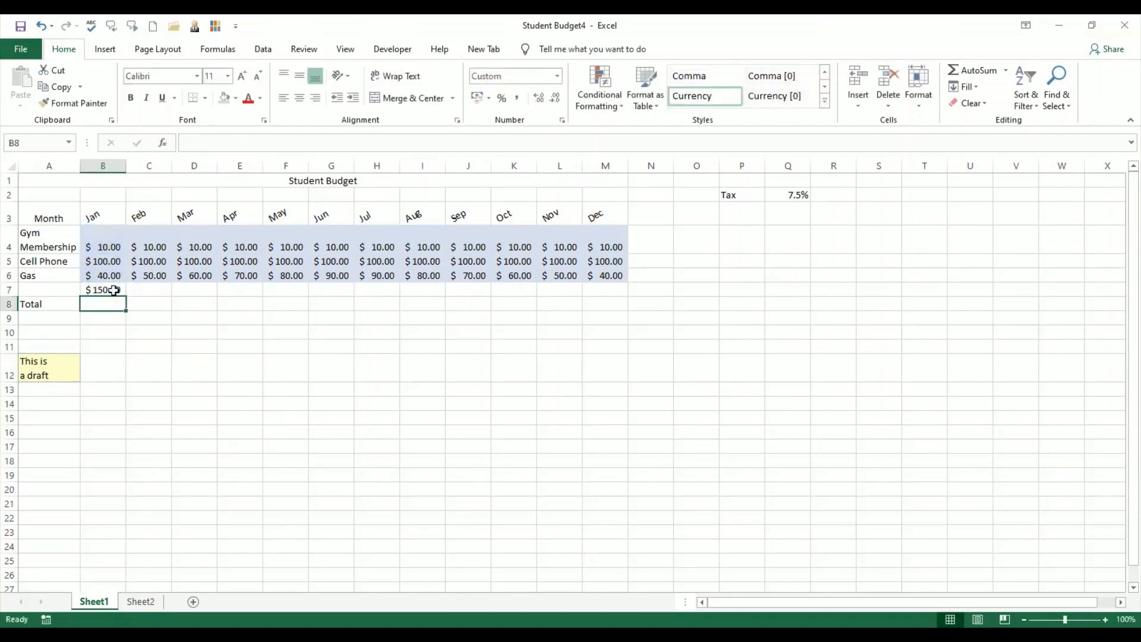
pyautogui.click(176, 402)
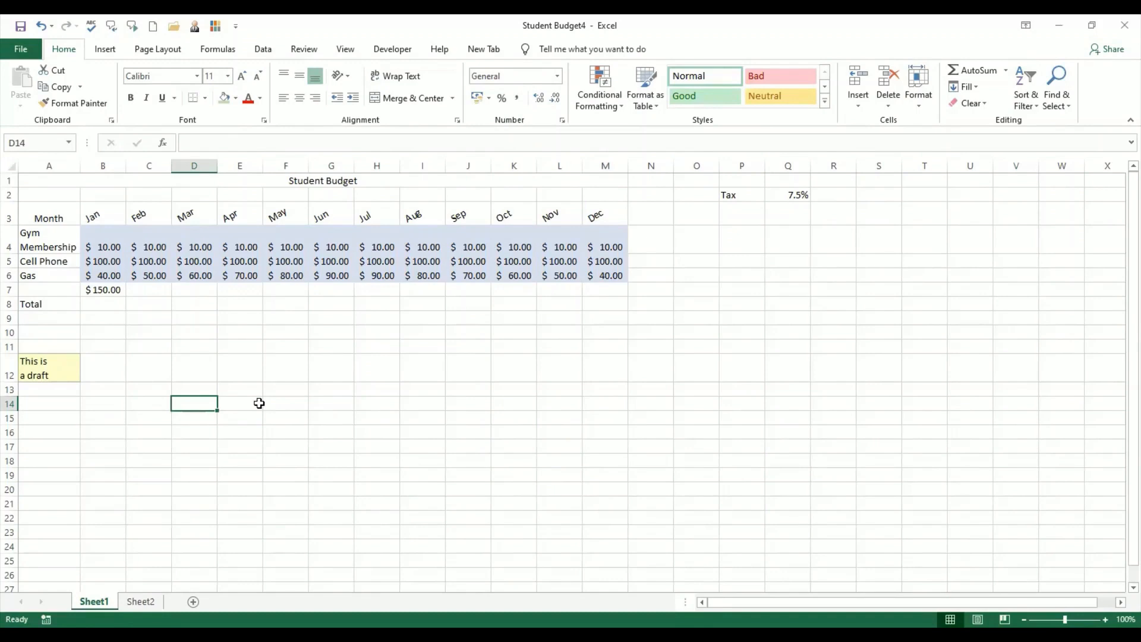
pyautogui.click(523, 345)
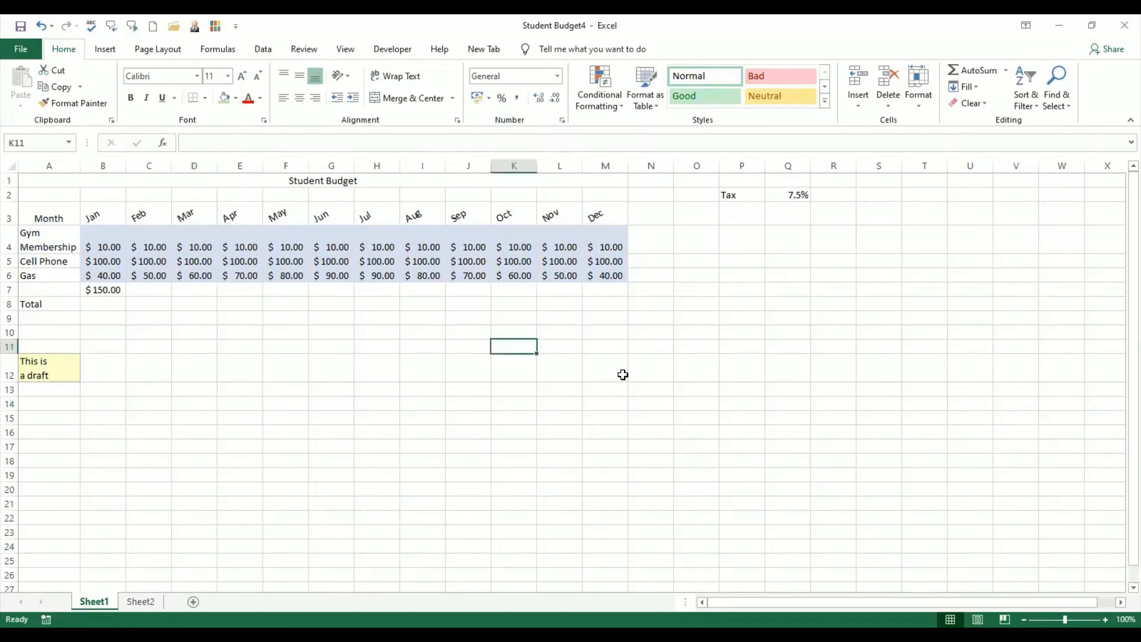
pyautogui.click(623, 375)
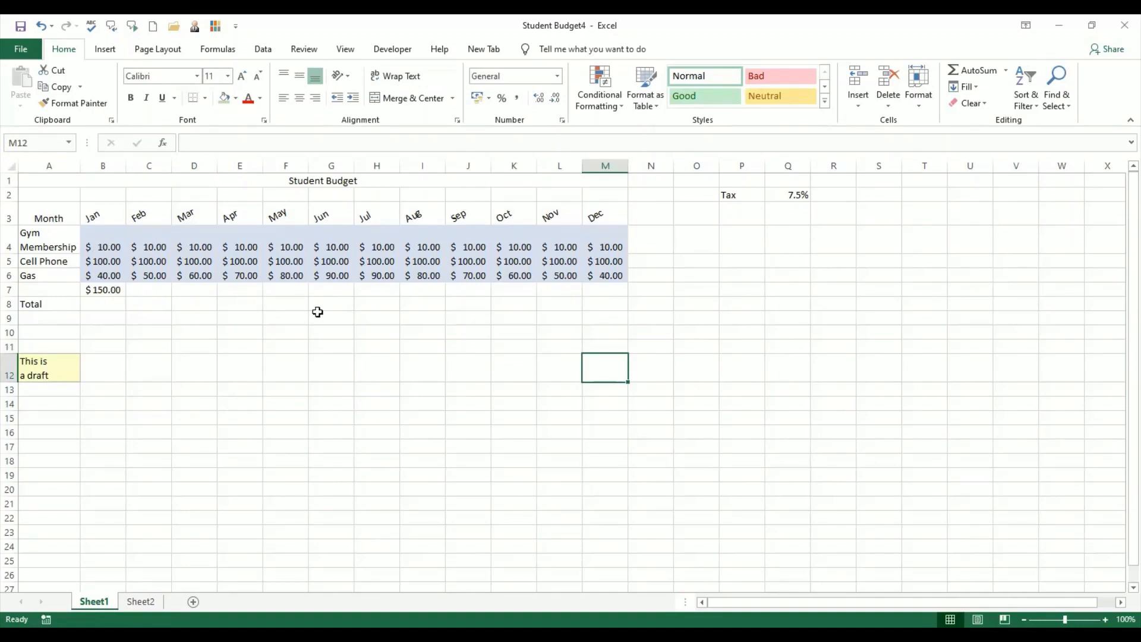
pyautogui.click(154, 273)
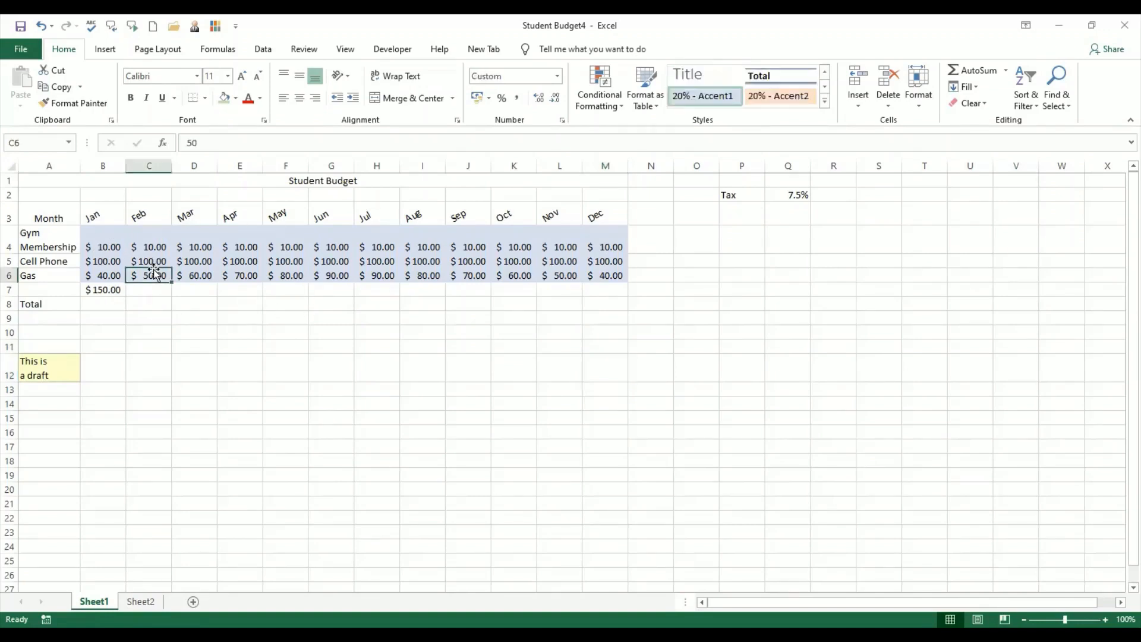
pyautogui.click(228, 262)
pyautogui.click(285, 261)
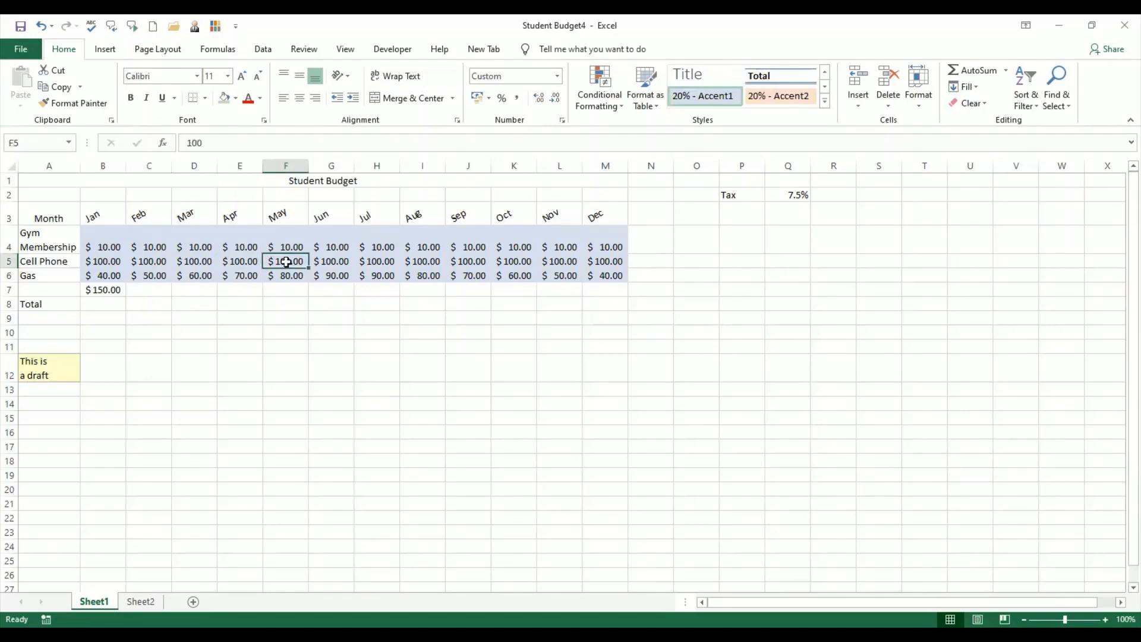
pyautogui.click(449, 276)
pyautogui.click(428, 262)
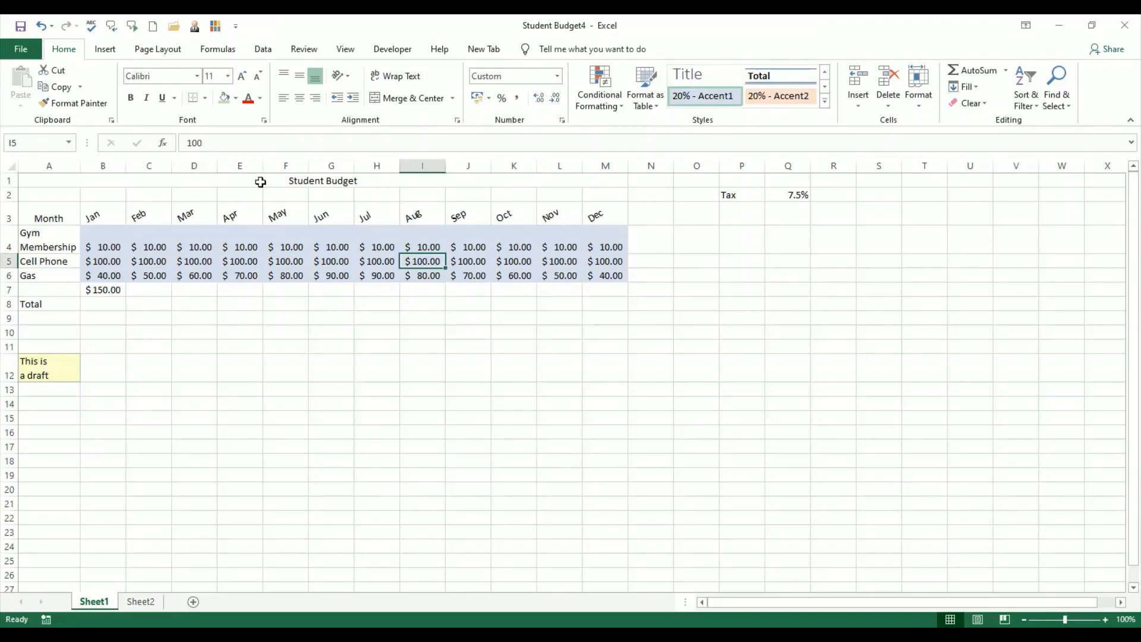
# Show the formulas in the worksheet cells to inspect the January sum, and switch back to displaying values.
pyautogui.click(218, 50)
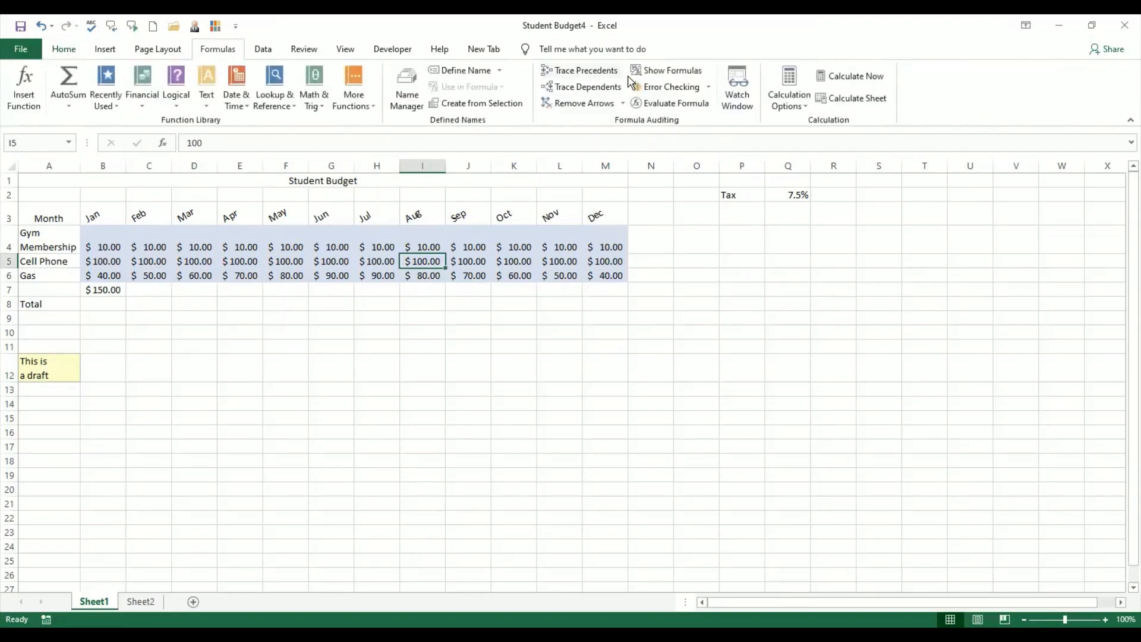
pyautogui.click(667, 70)
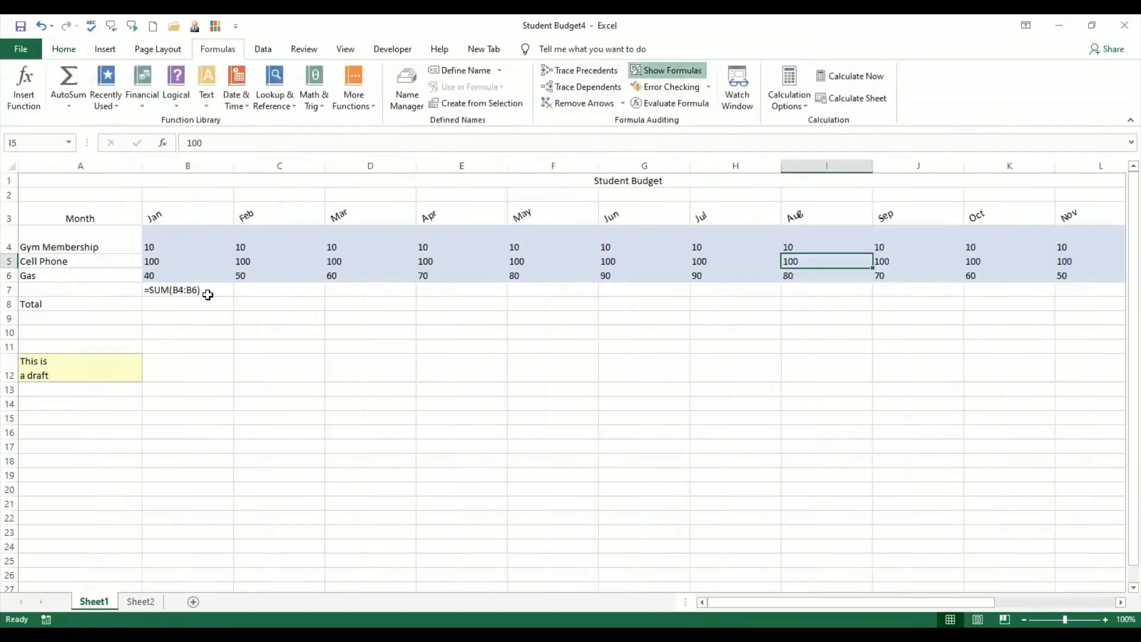
pyautogui.click(658, 74)
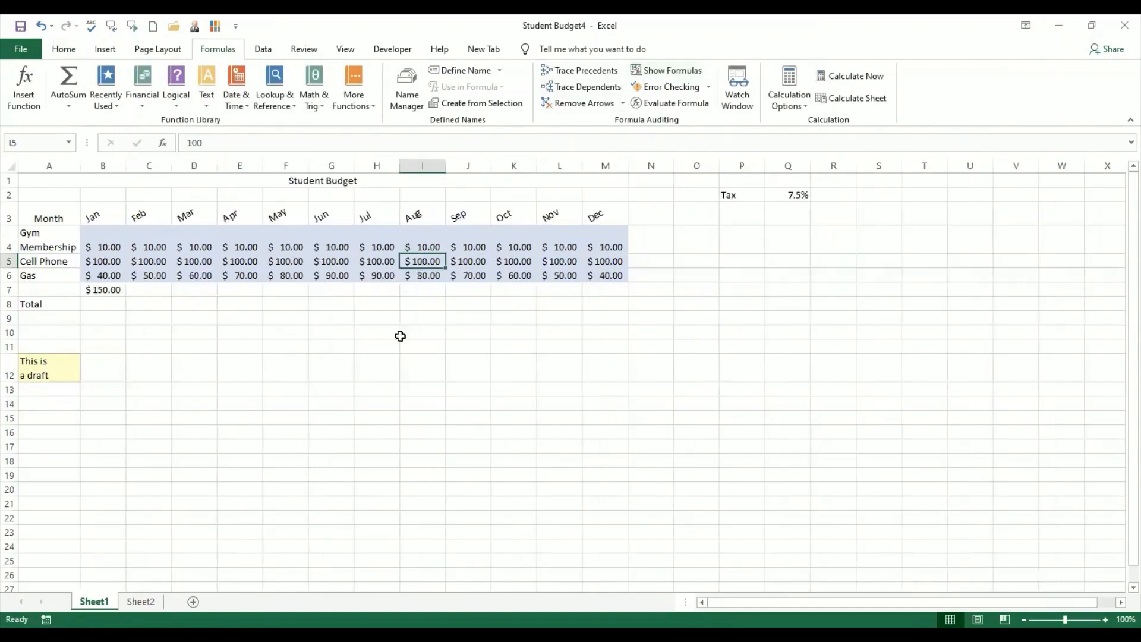
pyautogui.click(298, 364)
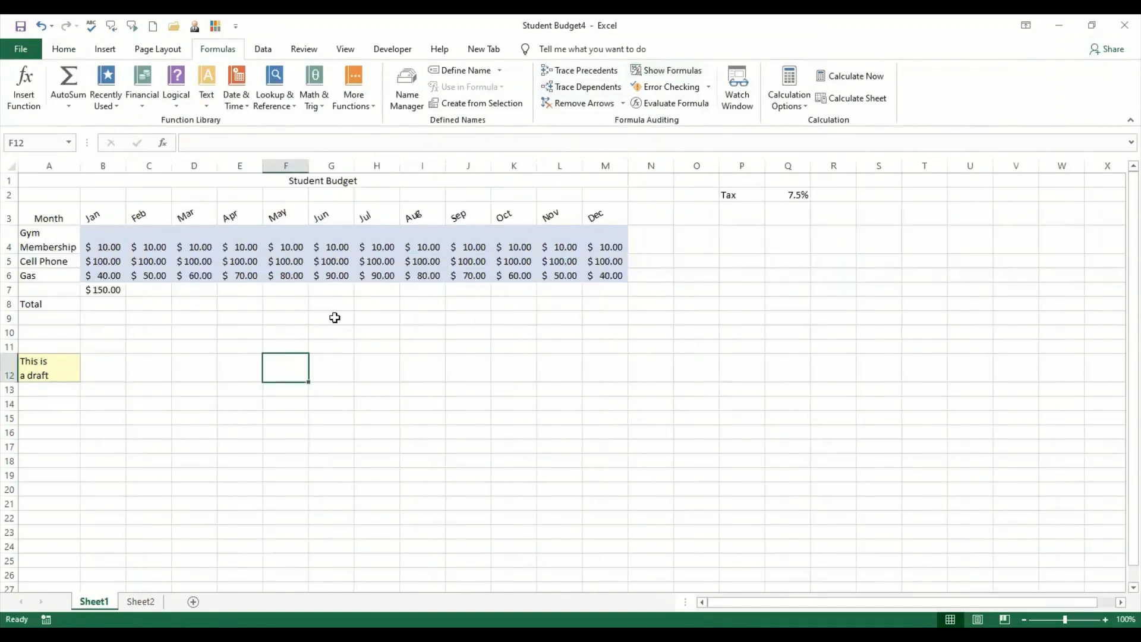
# Apply the Calculation cell style to the January sum in cell B7.
pyautogui.click(115, 291)
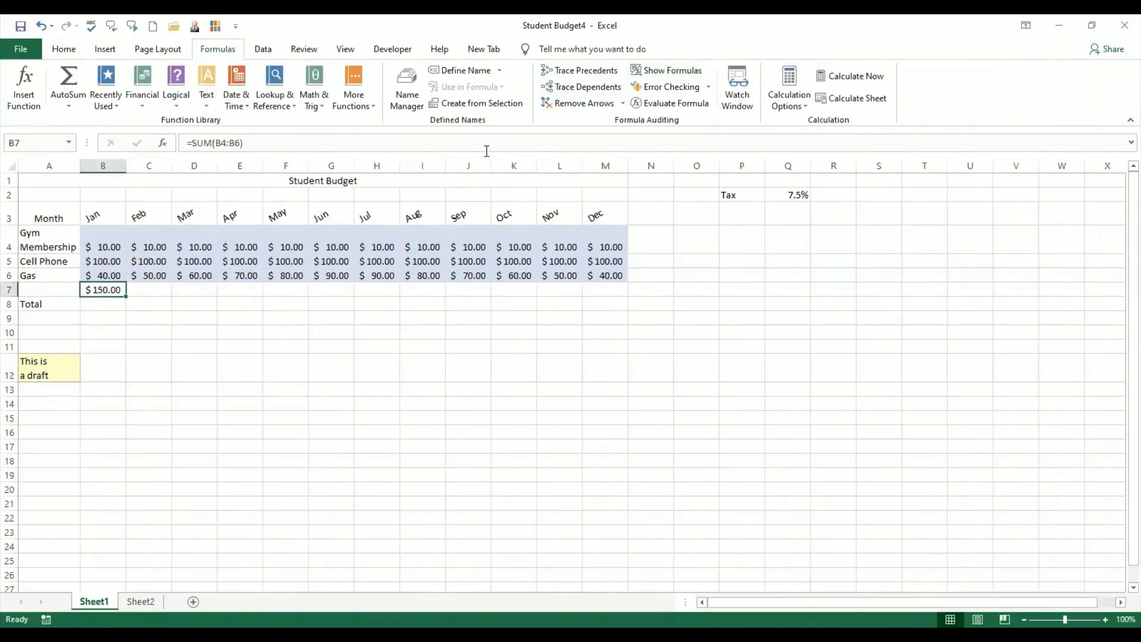
pyautogui.click(63, 50)
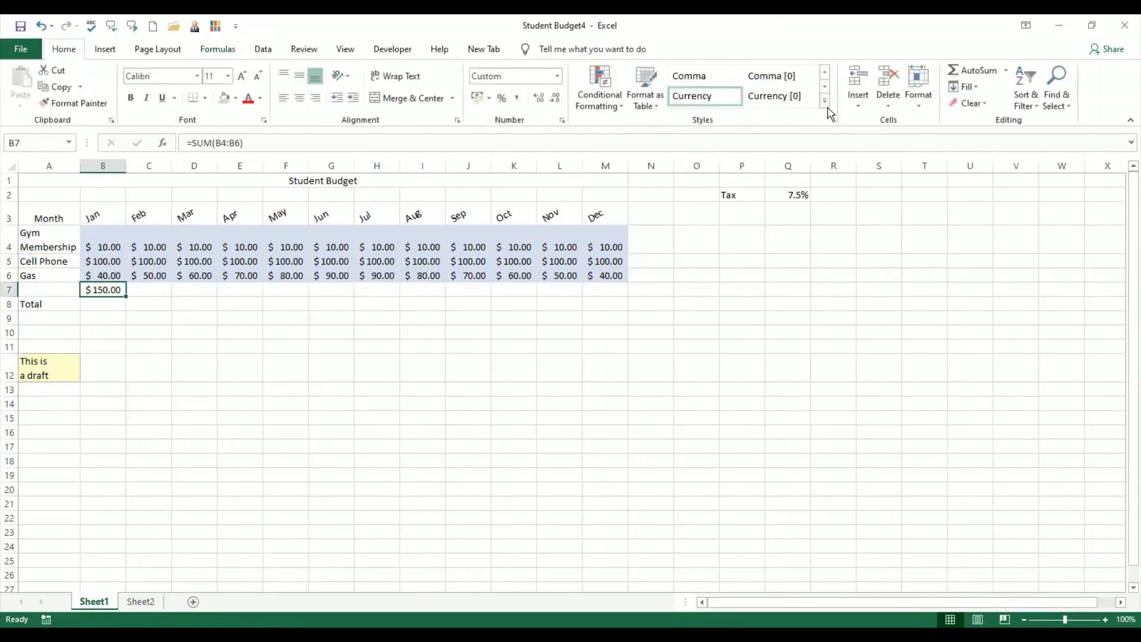
pyautogui.click(825, 102)
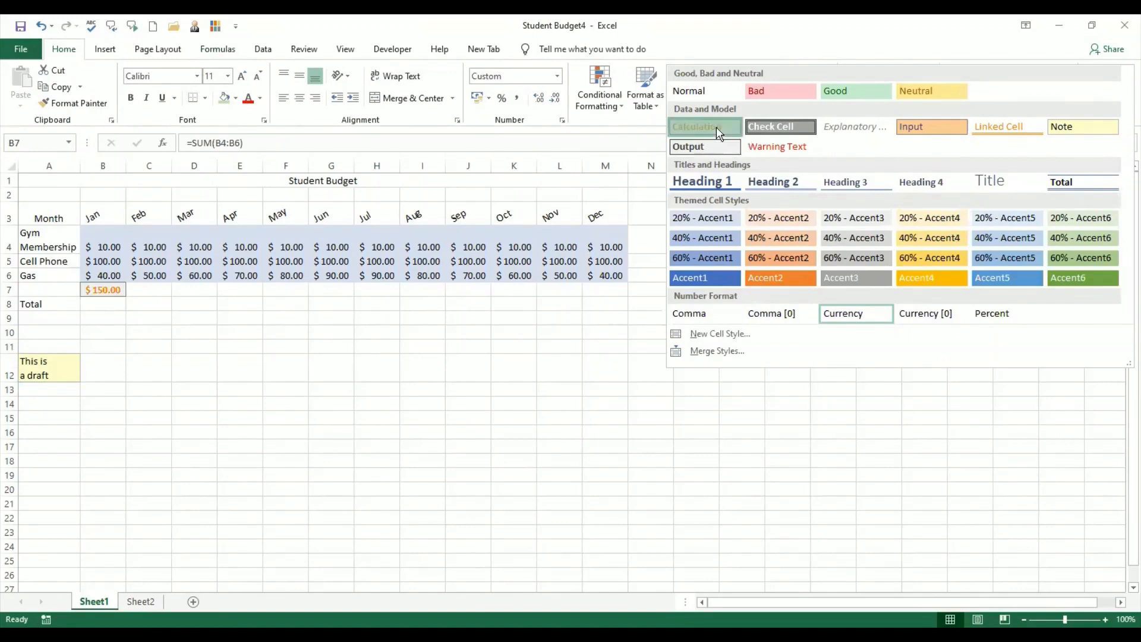
pyautogui.click(370, 408)
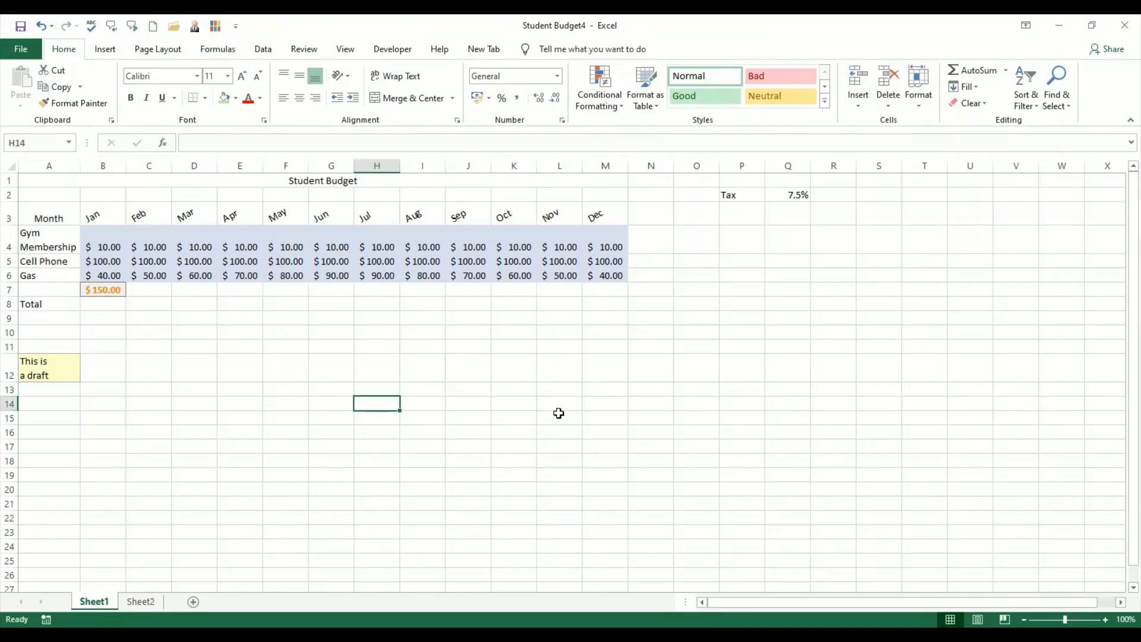
# Apply the Check Cell style to the January sum in cell B7.
pyautogui.click(87, 292)
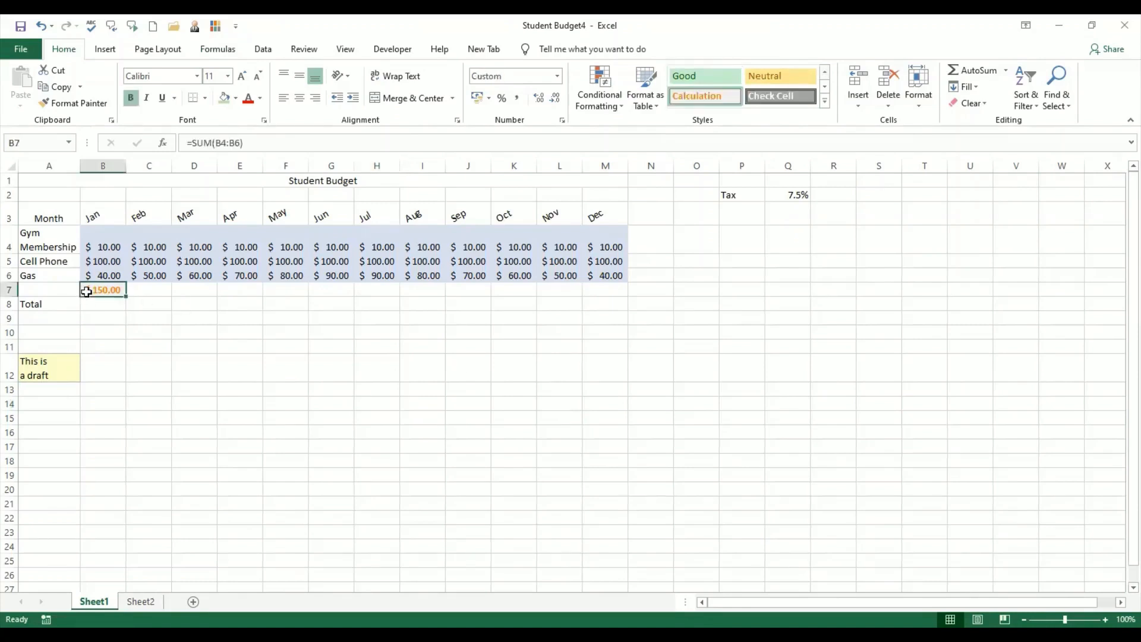
pyautogui.click(825, 101)
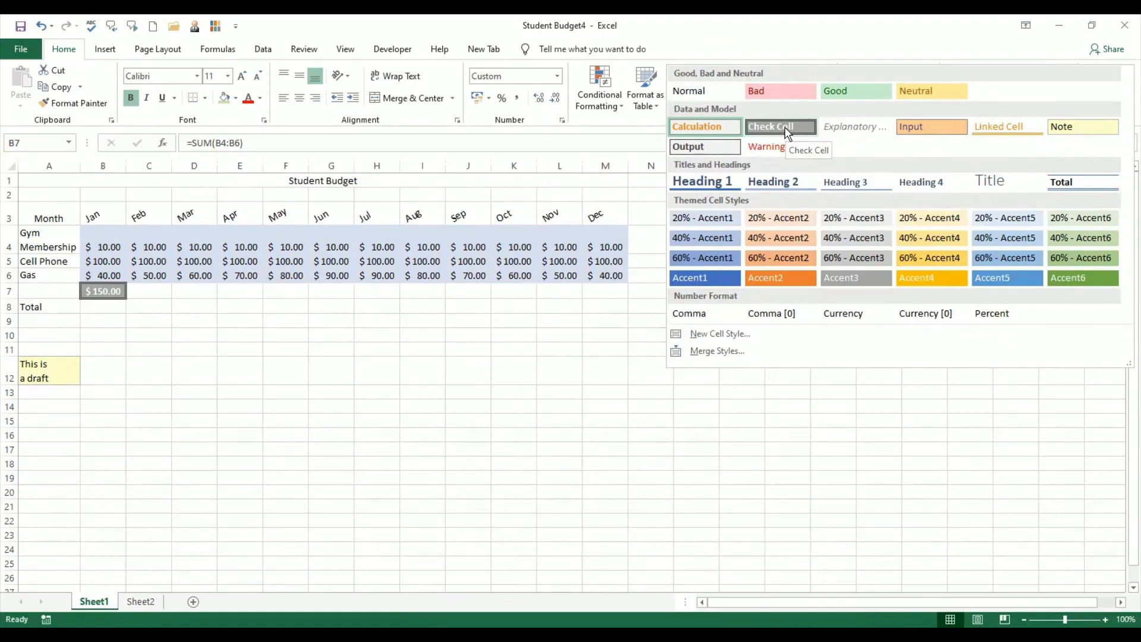
pyautogui.click(785, 128)
pyautogui.click(240, 392)
pyautogui.click(103, 298)
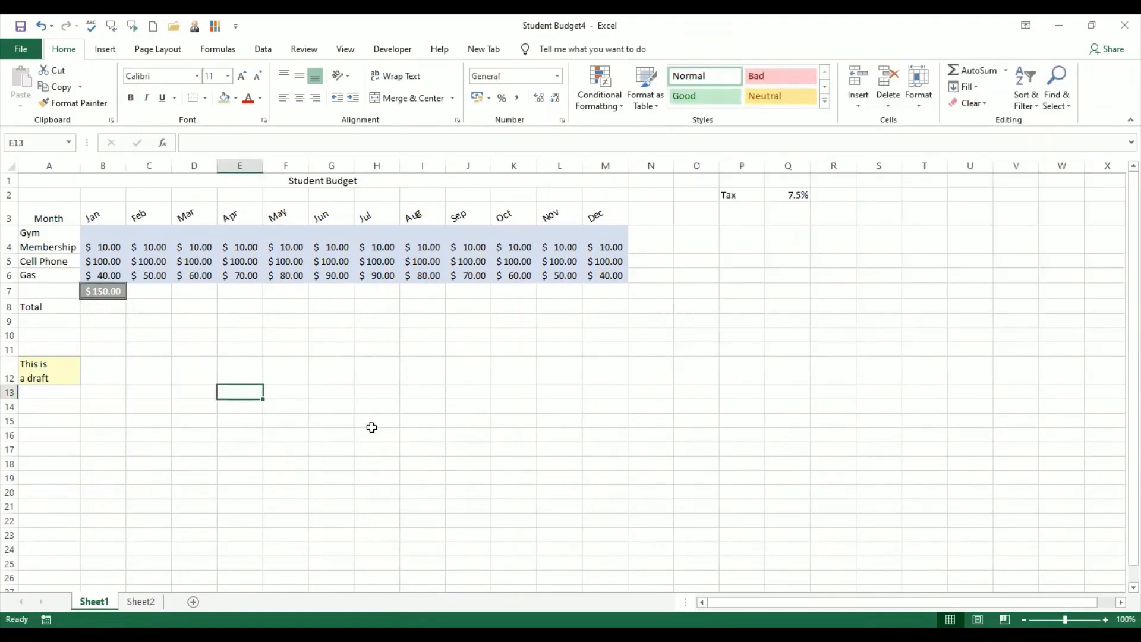
pyautogui.click(417, 429)
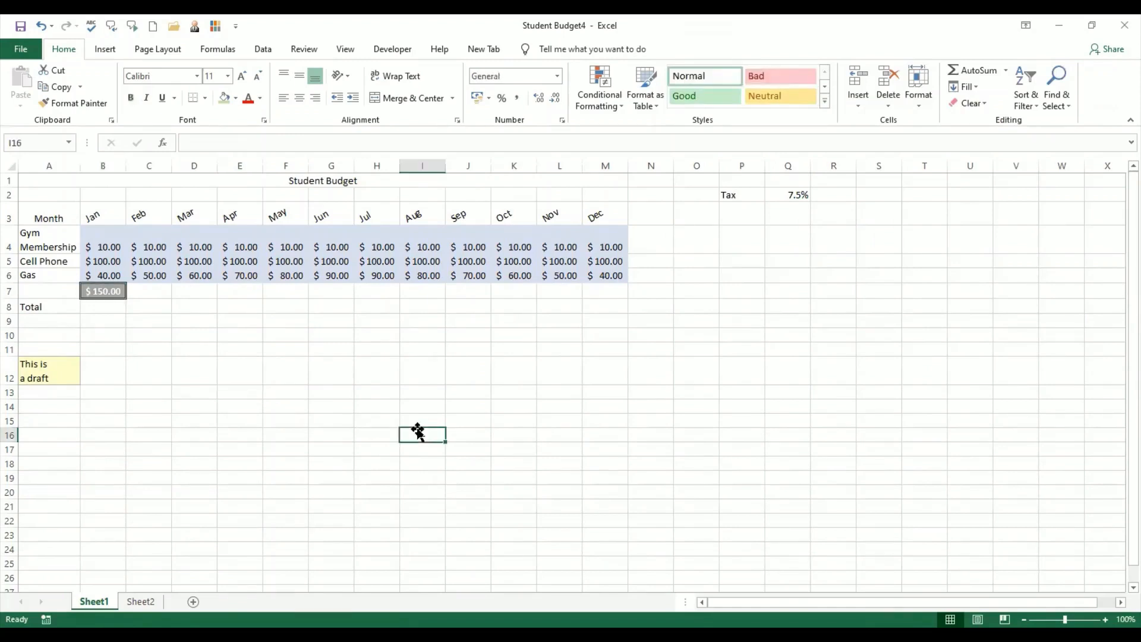
# Reset the January sum in cell B7 to the Normal cell style and browse the available cell styles again.
pyautogui.click(109, 297)
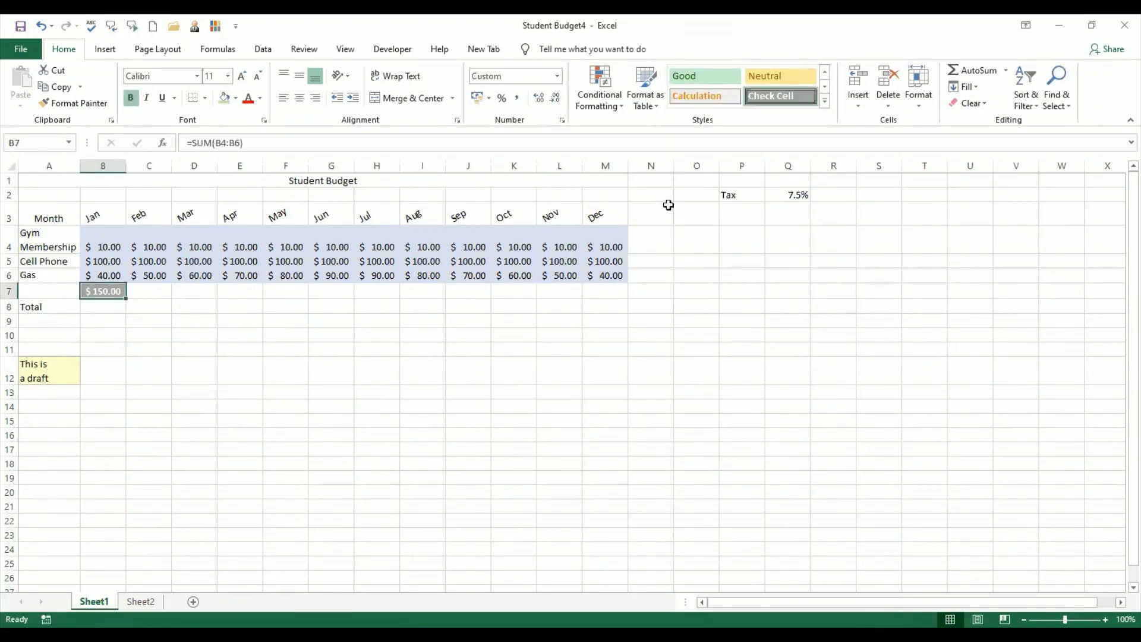
pyautogui.click(825, 101)
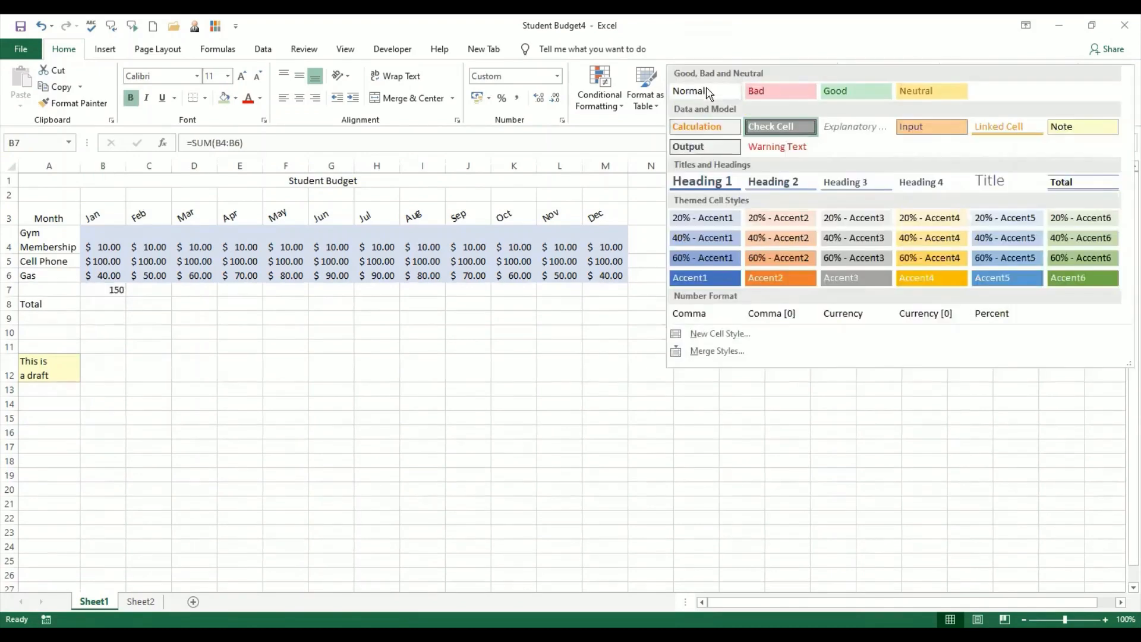
pyautogui.click(277, 430)
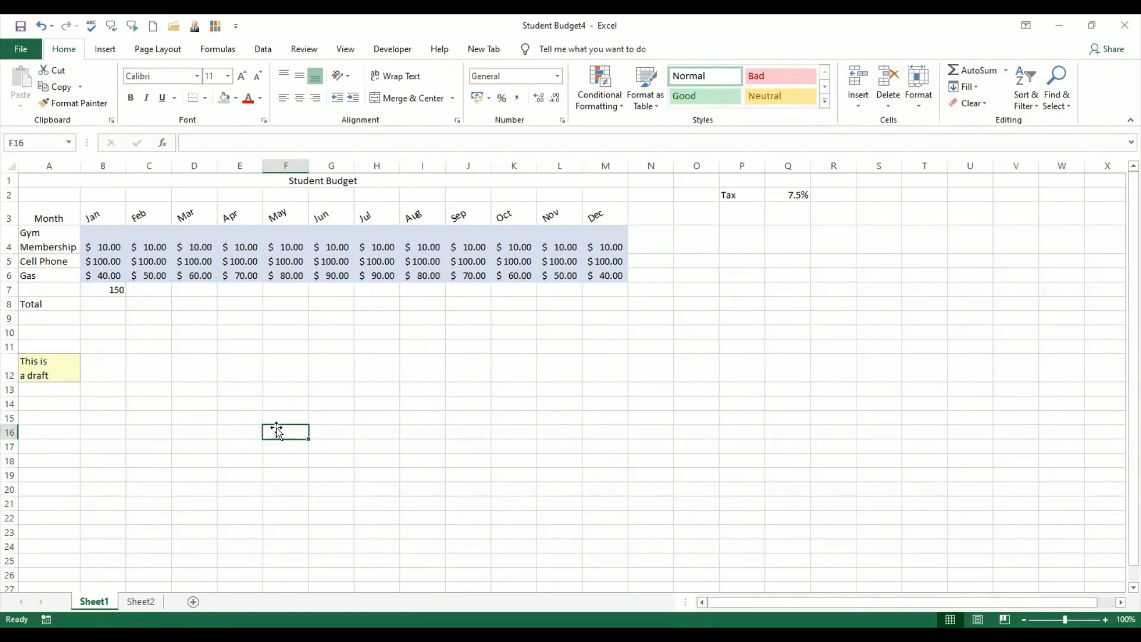
pyautogui.click(116, 289)
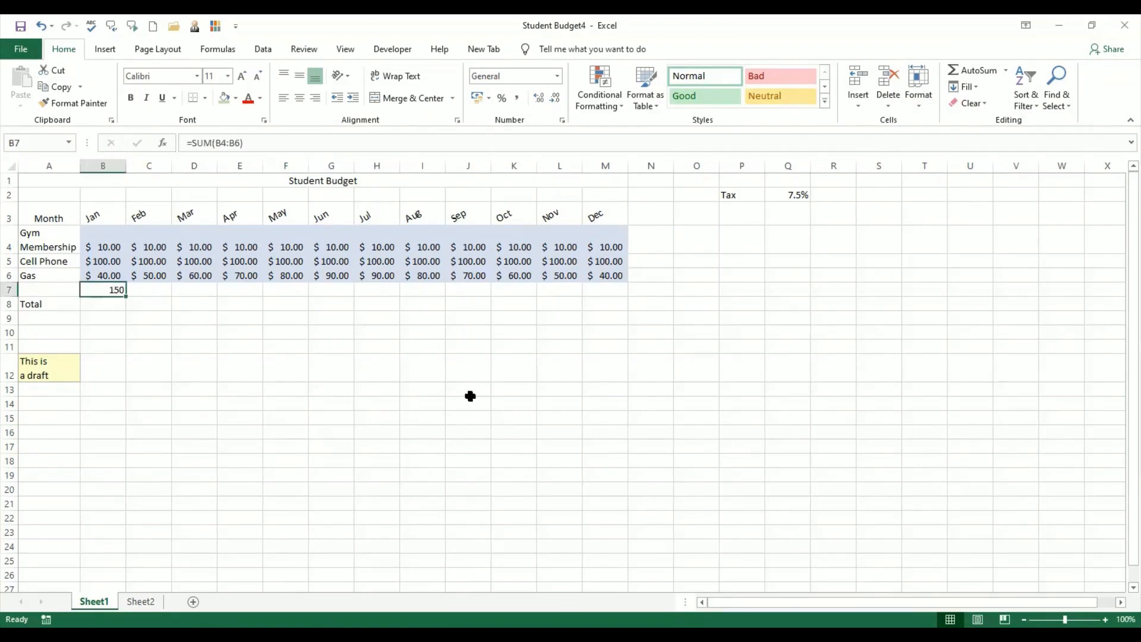
pyautogui.click(825, 102)
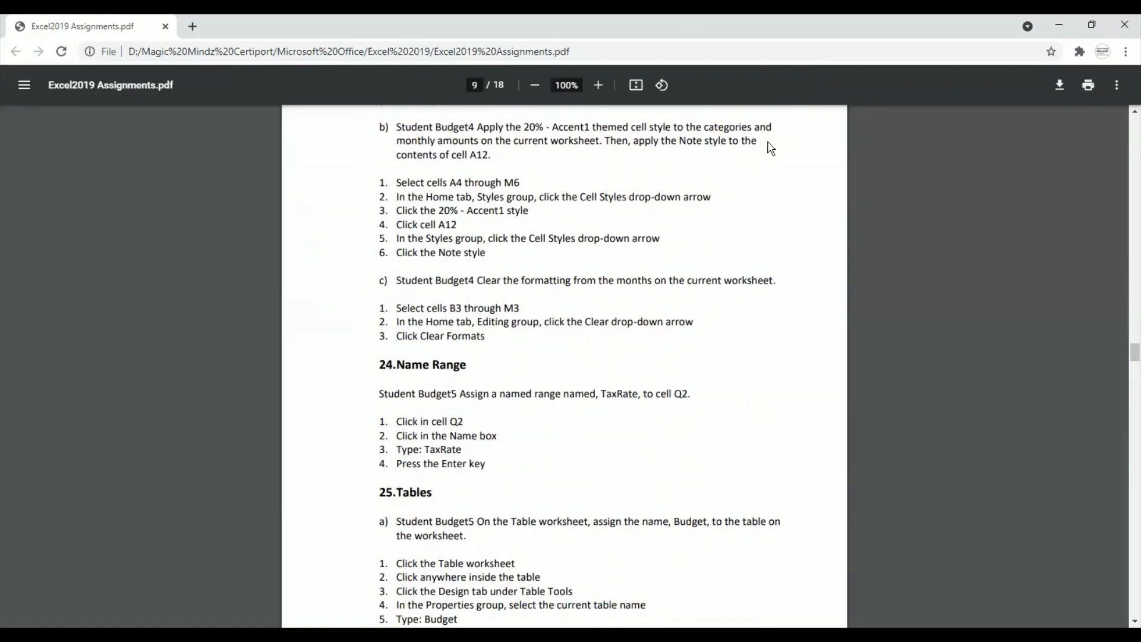
# Switch from the assignments PDF to the Student Budget4 workbook in Excel and locate the formatted monthly amounts.
pyautogui.hotkey('alt', 'Tab')
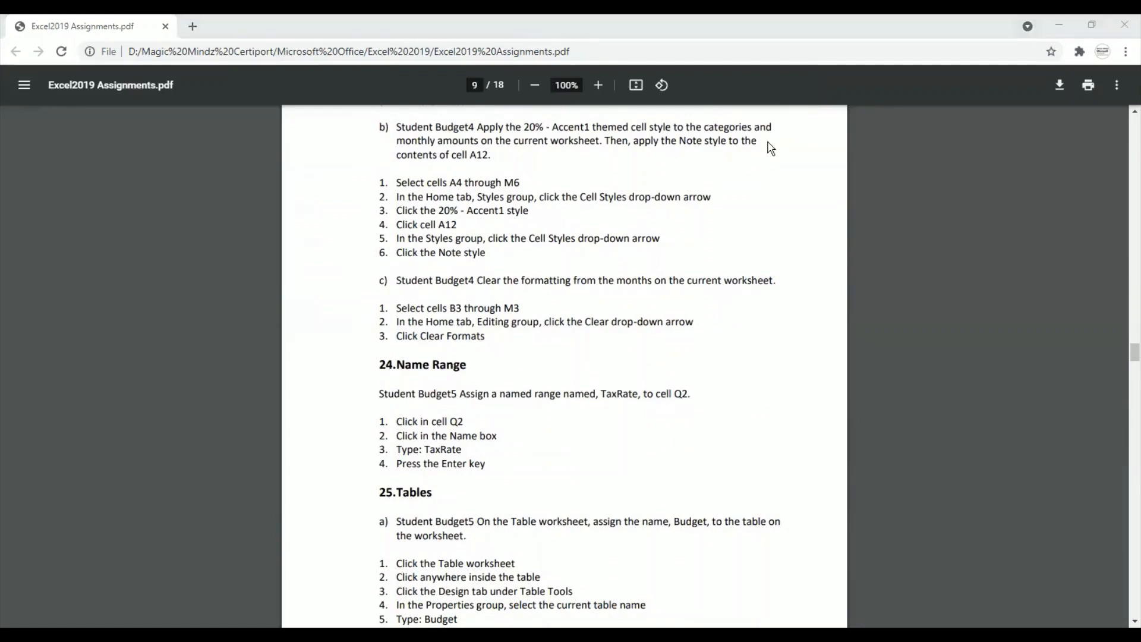
pyautogui.hotkey('alt', 'Tab')
pyautogui.click(291, 361)
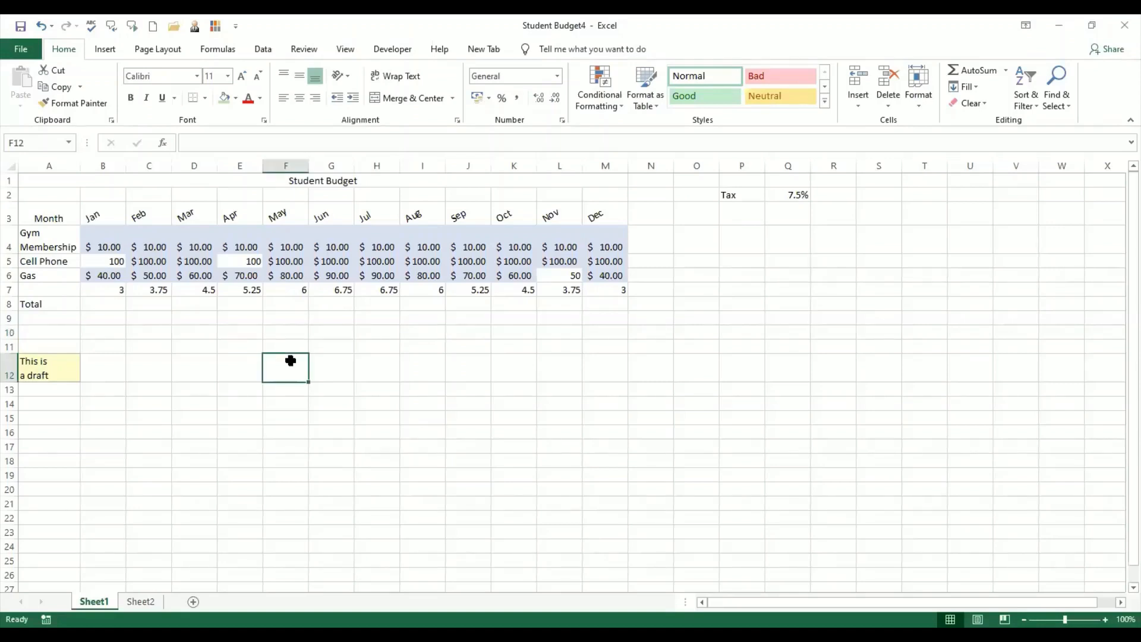
pyautogui.click(98, 243)
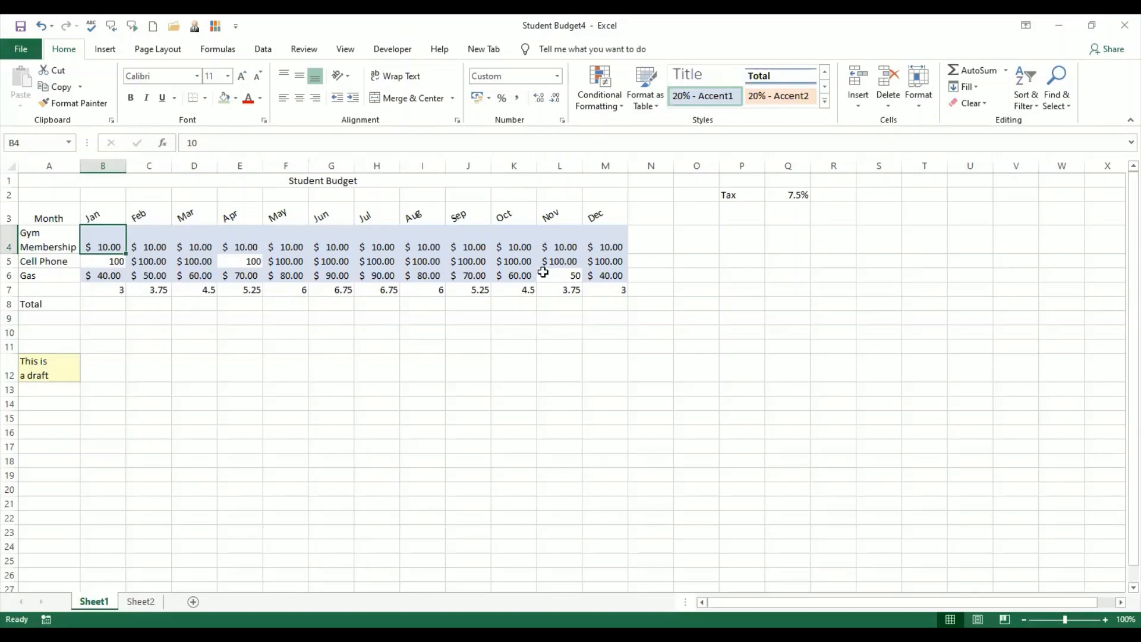
pyautogui.click(181, 288)
# Try a white fill on the monthly amounts in B4:M7 and undo it.
pyautogui.moveTo(104, 247); pyautogui.dragTo(614, 287)
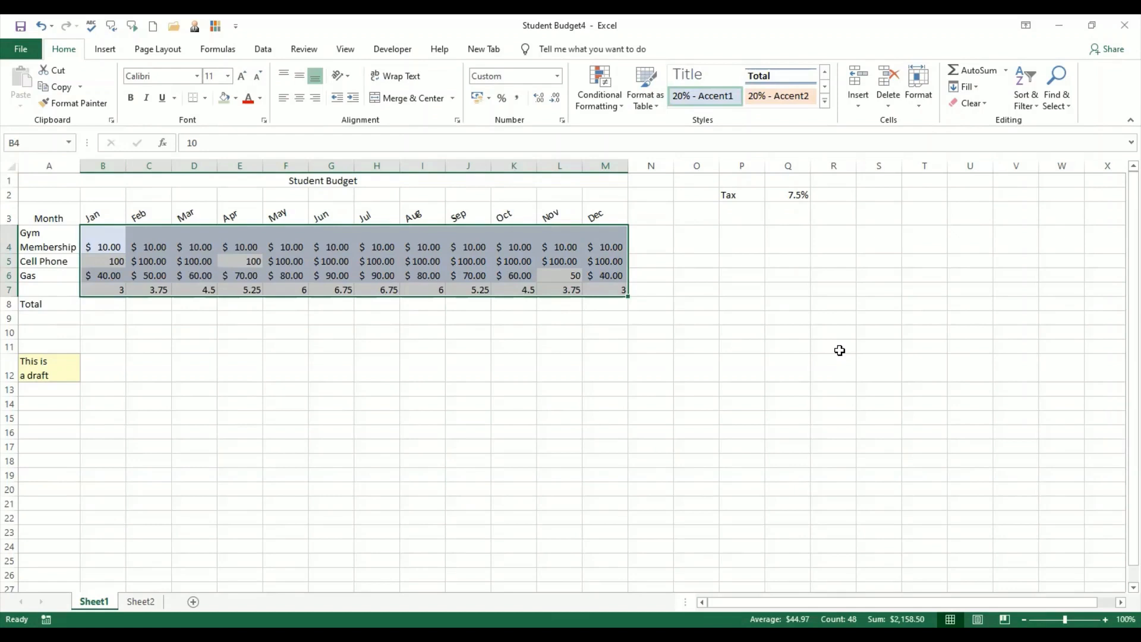
pyautogui.click(235, 99)
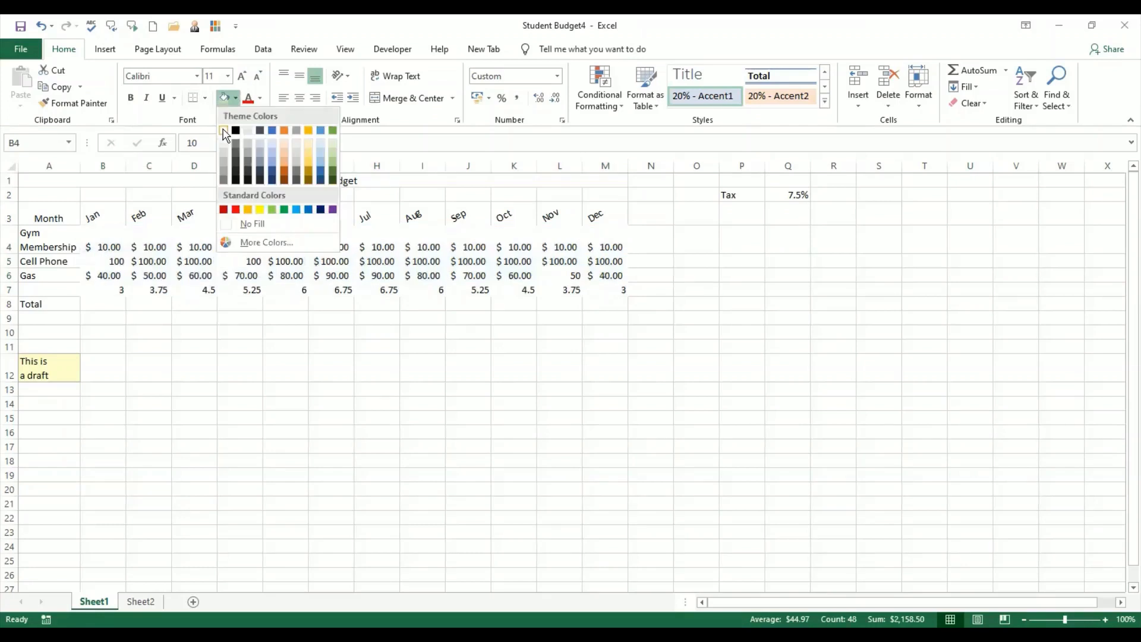
pyautogui.click(227, 136)
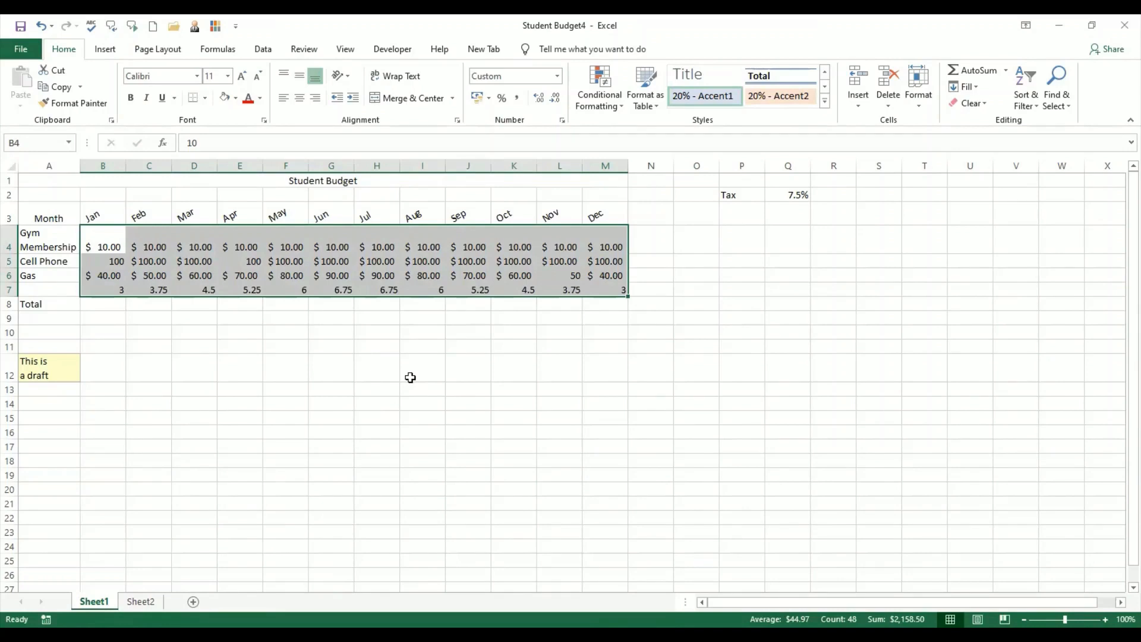
pyautogui.hotkey('ctrl', 'z')
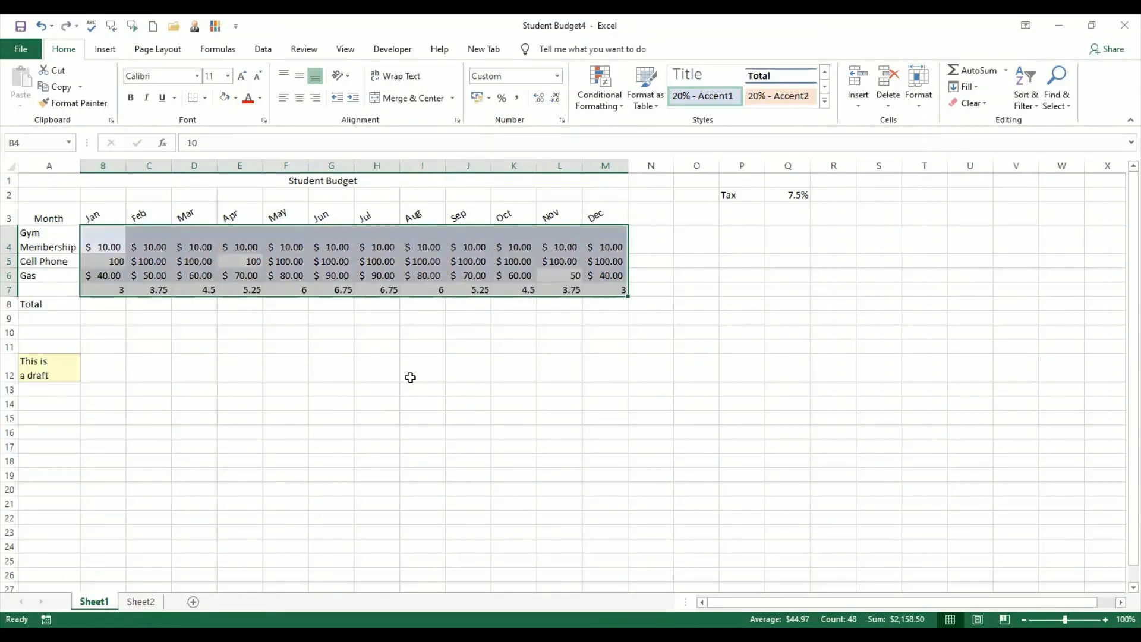
pyautogui.click(410, 377)
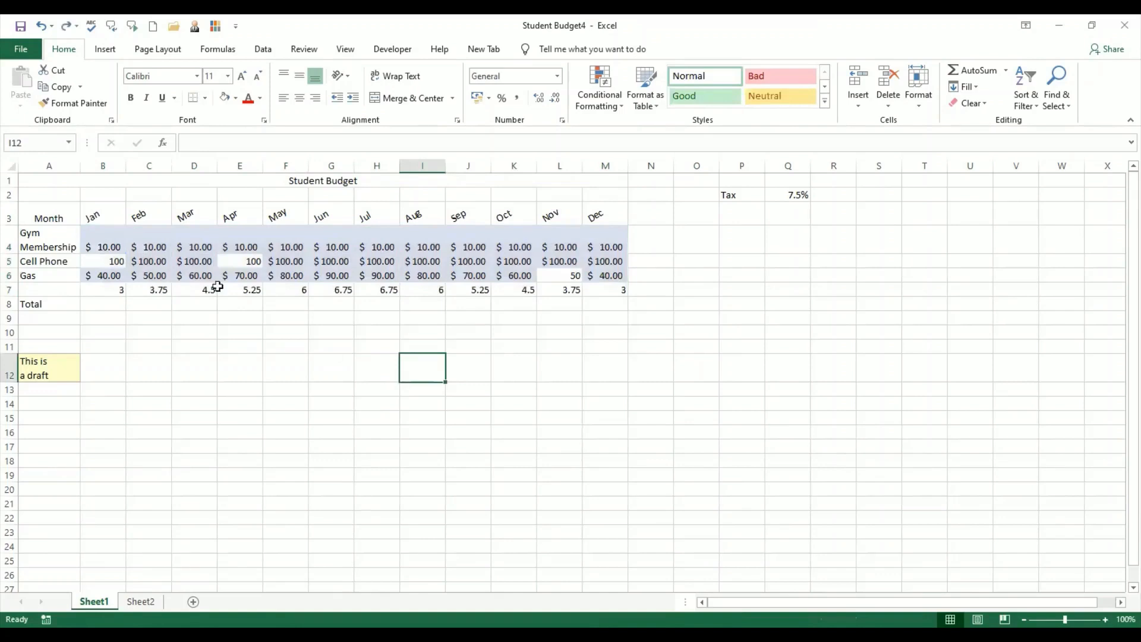
# Try a white fill and the General number format on B4:M7, inspect the Gym Membership amounts, and undo both changes.
pyautogui.click(106, 243)
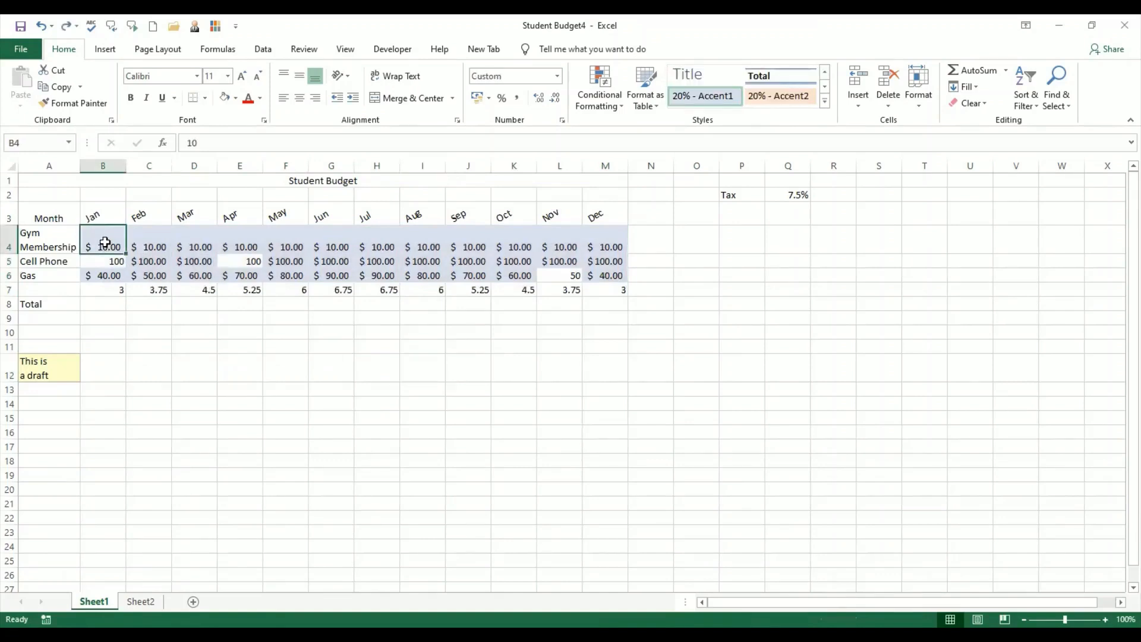
pyautogui.moveTo(103, 242); pyautogui.dragTo(597, 289)
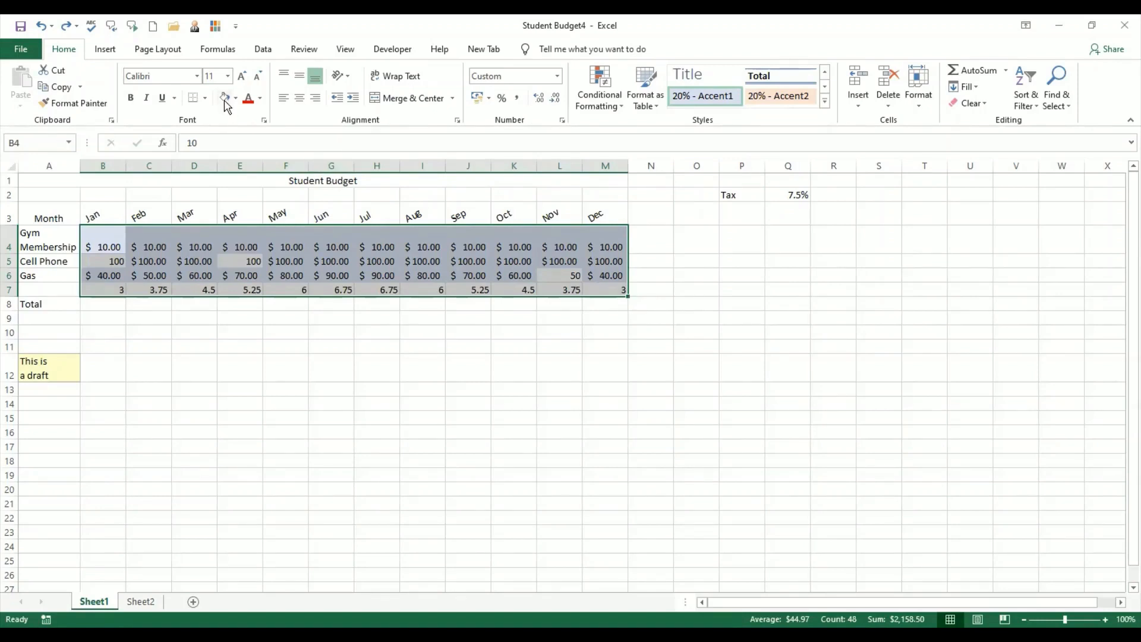
pyautogui.click(557, 76)
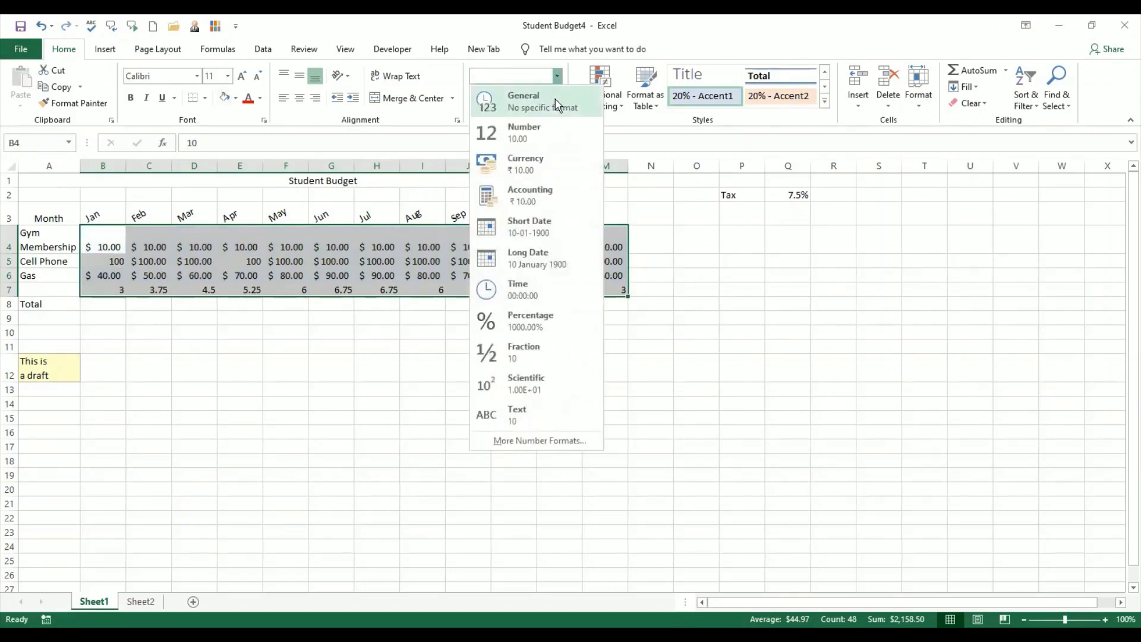
pyautogui.click(557, 104)
pyautogui.click(494, 401)
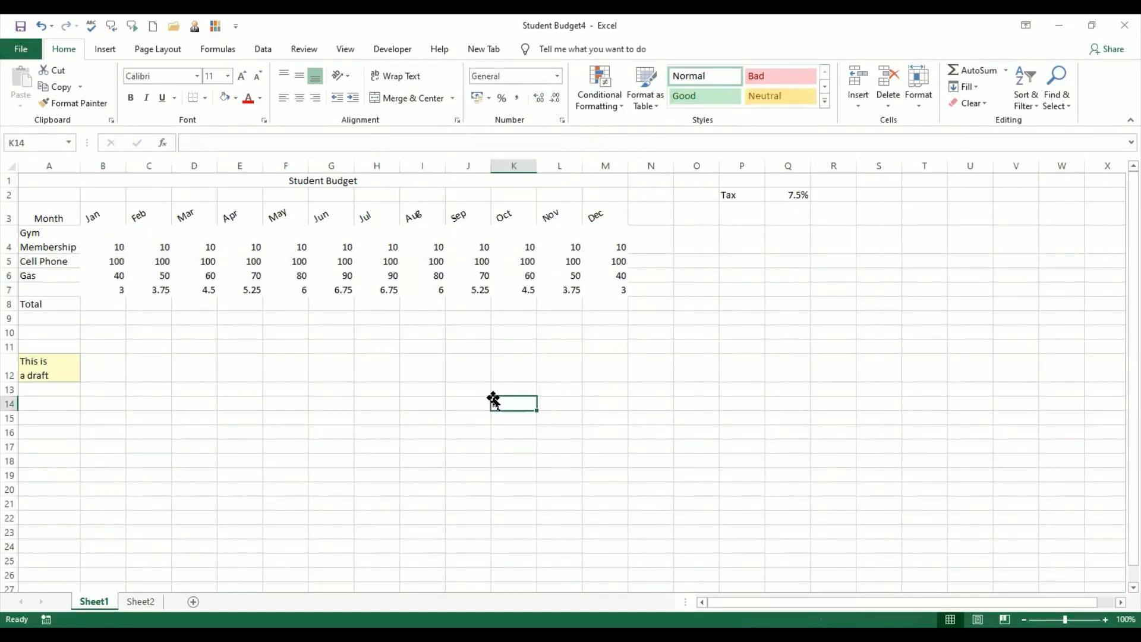
pyautogui.click(118, 252)
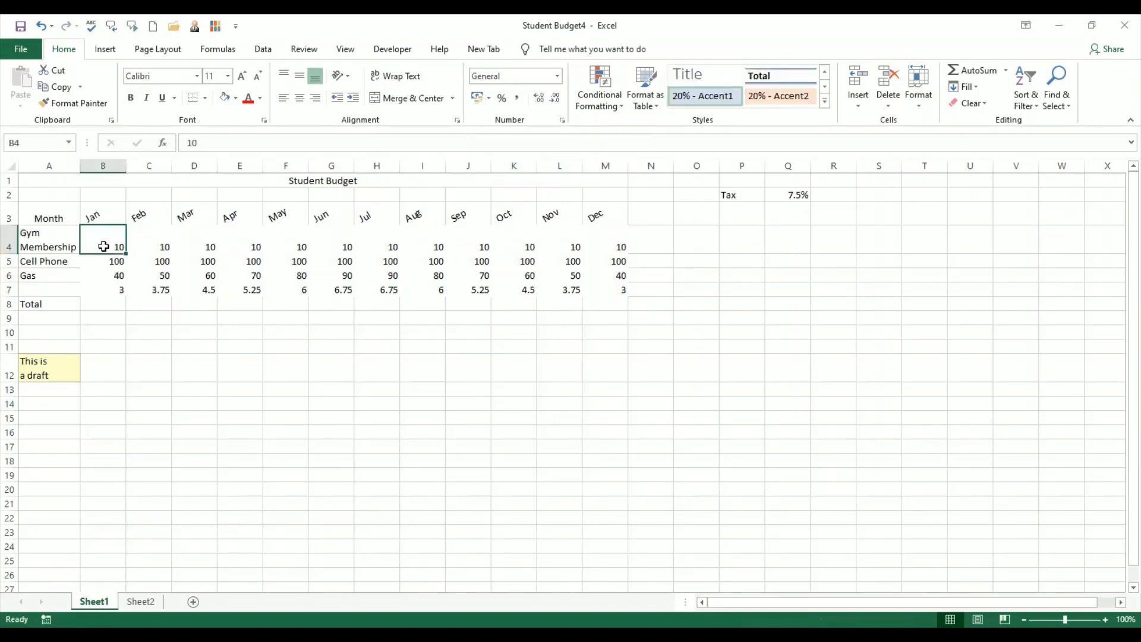
pyautogui.click(149, 252)
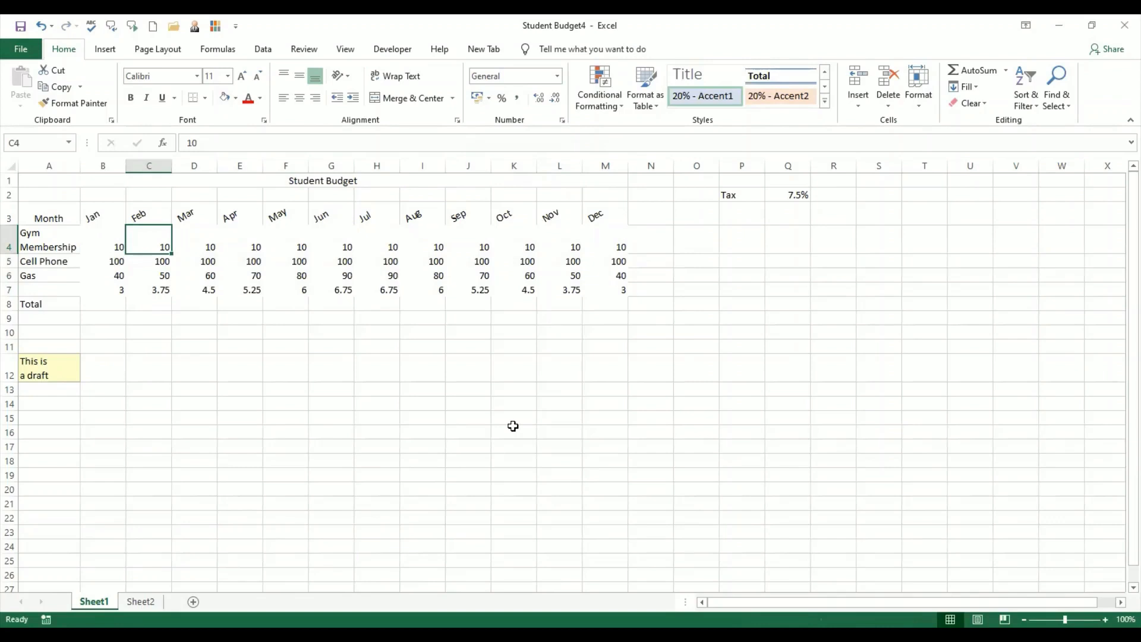
pyautogui.hotkey('ctrl', 'z')
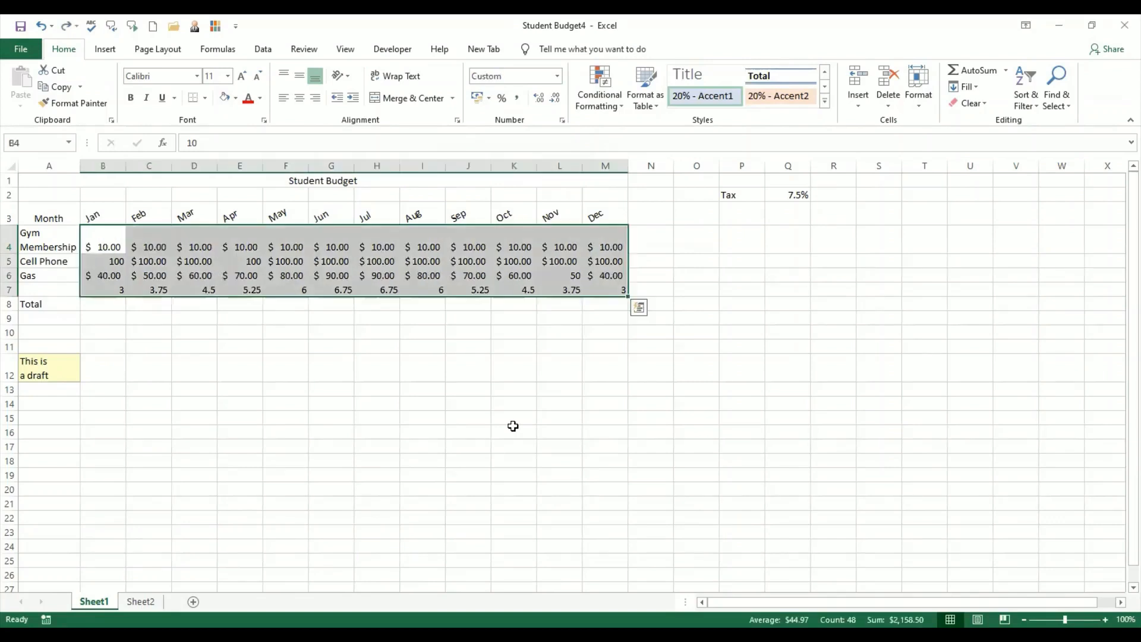
pyautogui.hotkey('ctrl', 'z')
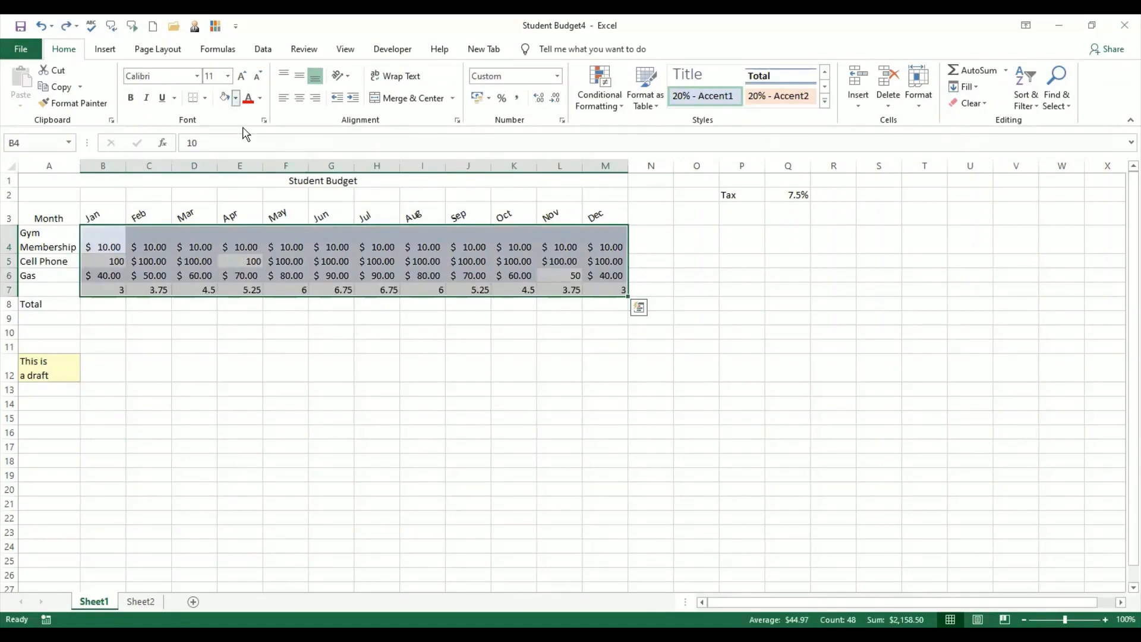
# Try No Fill and the General number format on B4:M7, and undo both changes.
pyautogui.click(236, 98)
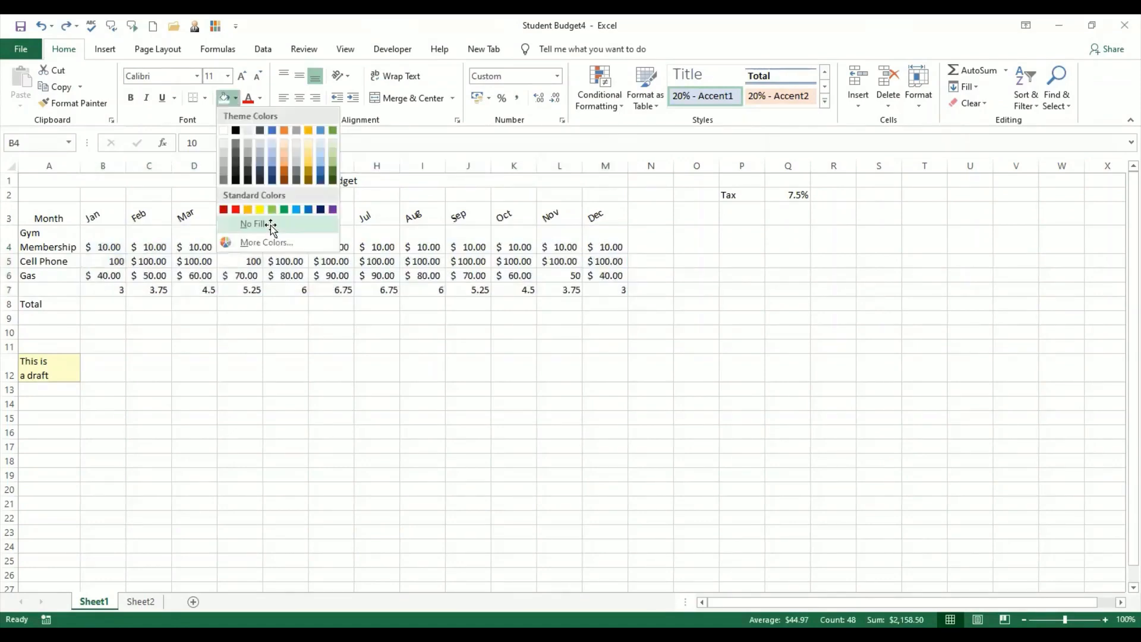
pyautogui.click(270, 226)
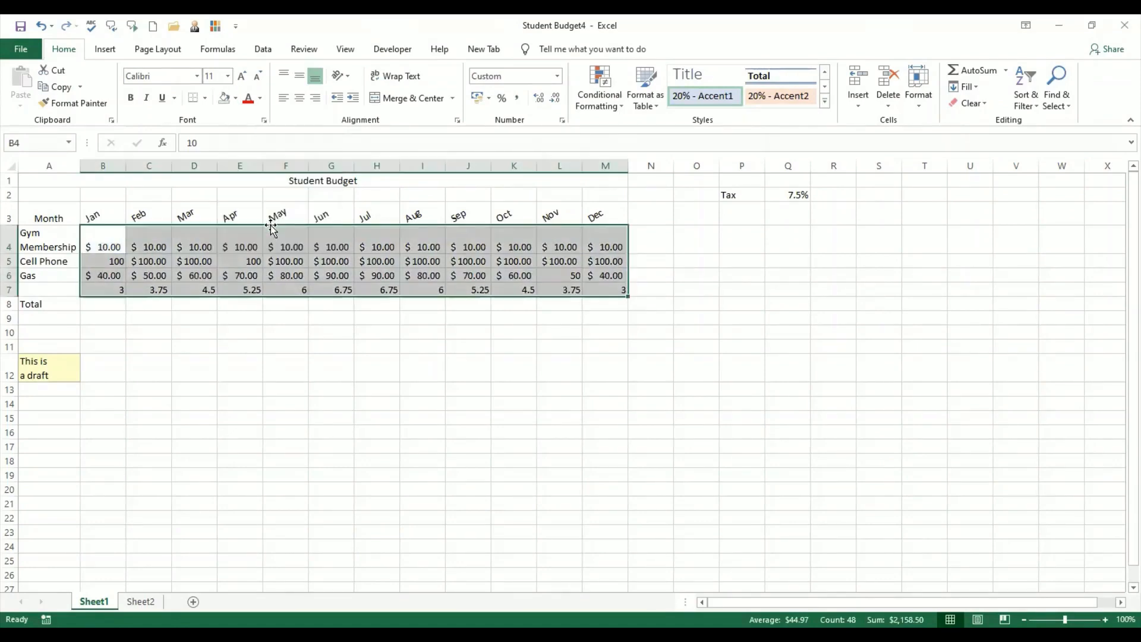
pyautogui.click(557, 75)
pyautogui.click(493, 98)
pyautogui.click(306, 396)
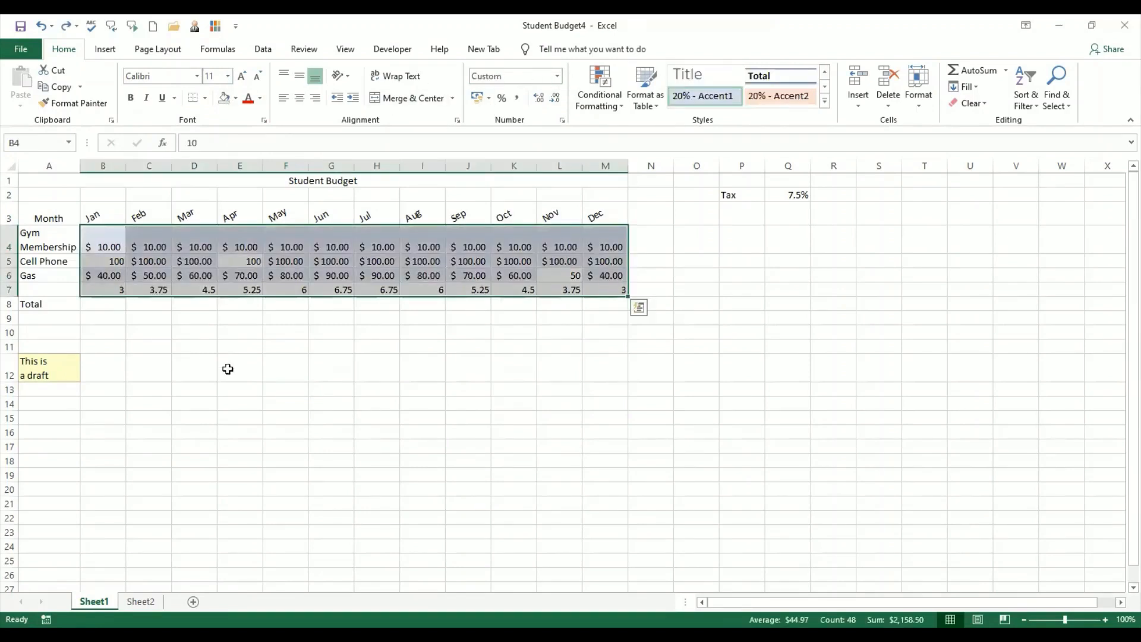
pyautogui.click(268, 394)
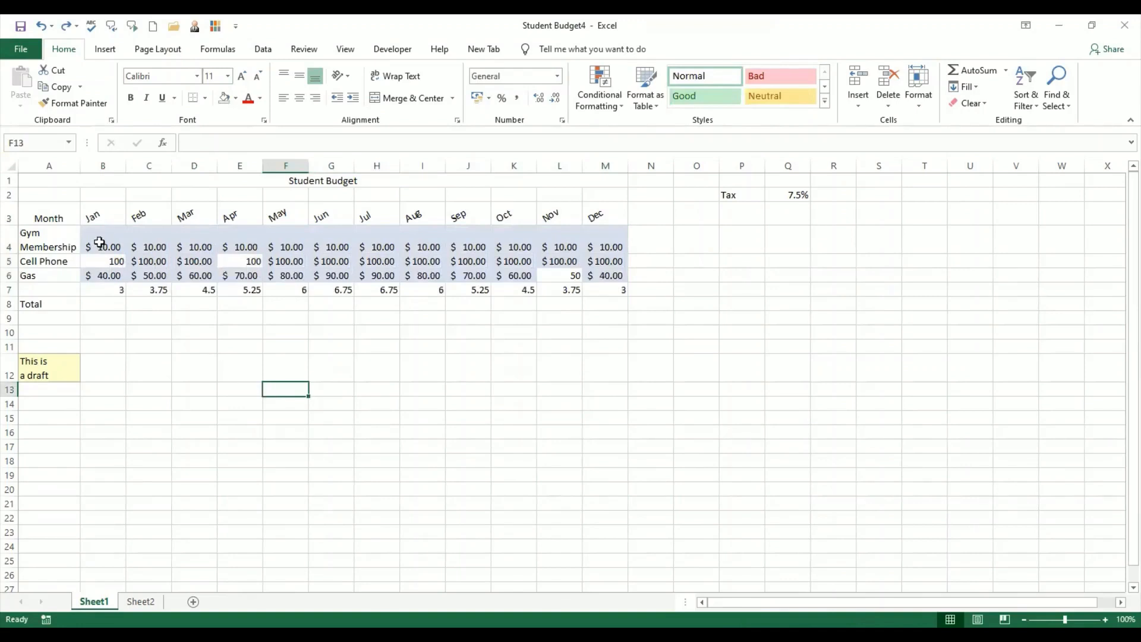
# Try Clear All on the monthly amounts in B4:M7 and undo it.
pyautogui.moveTo(97, 244); pyautogui.dragTo(611, 291)
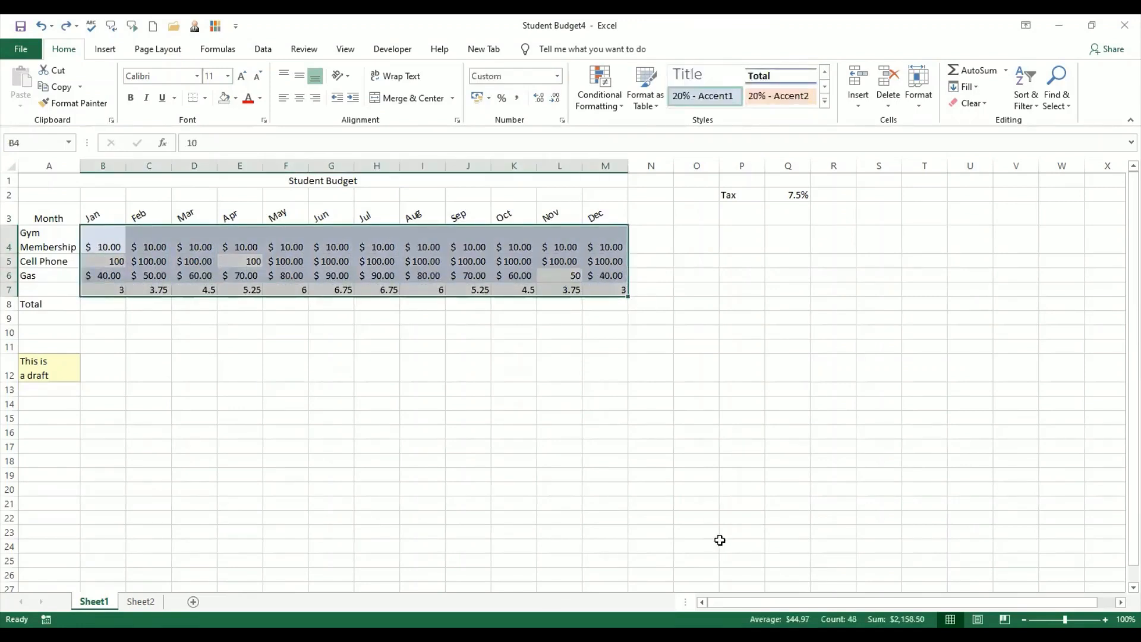
pyautogui.click(986, 105)
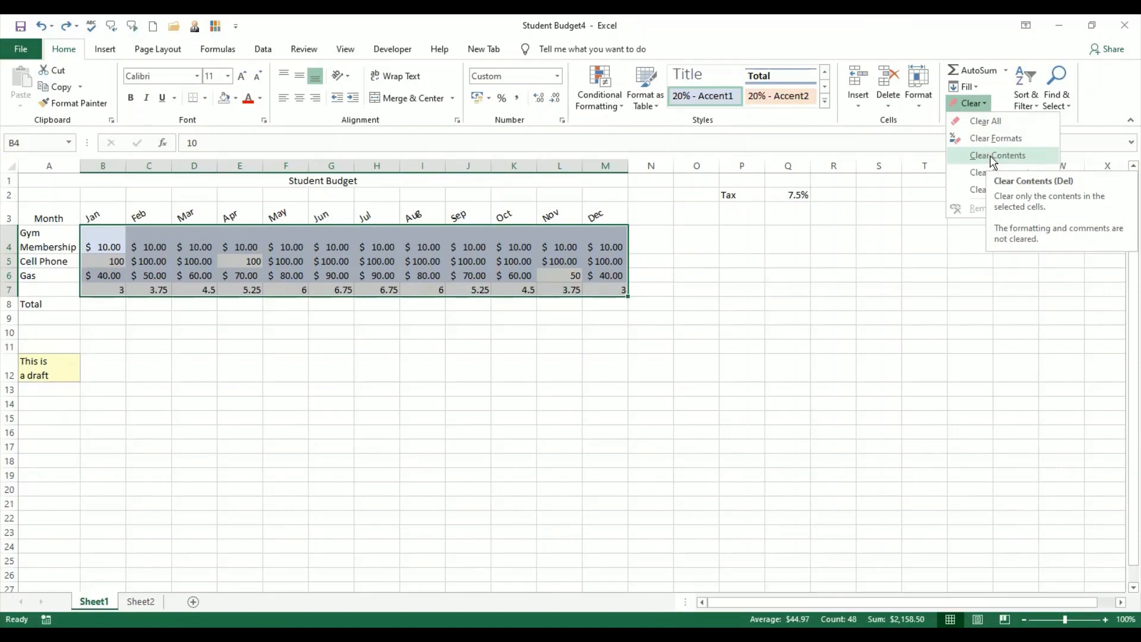
pyautogui.click(1021, 127)
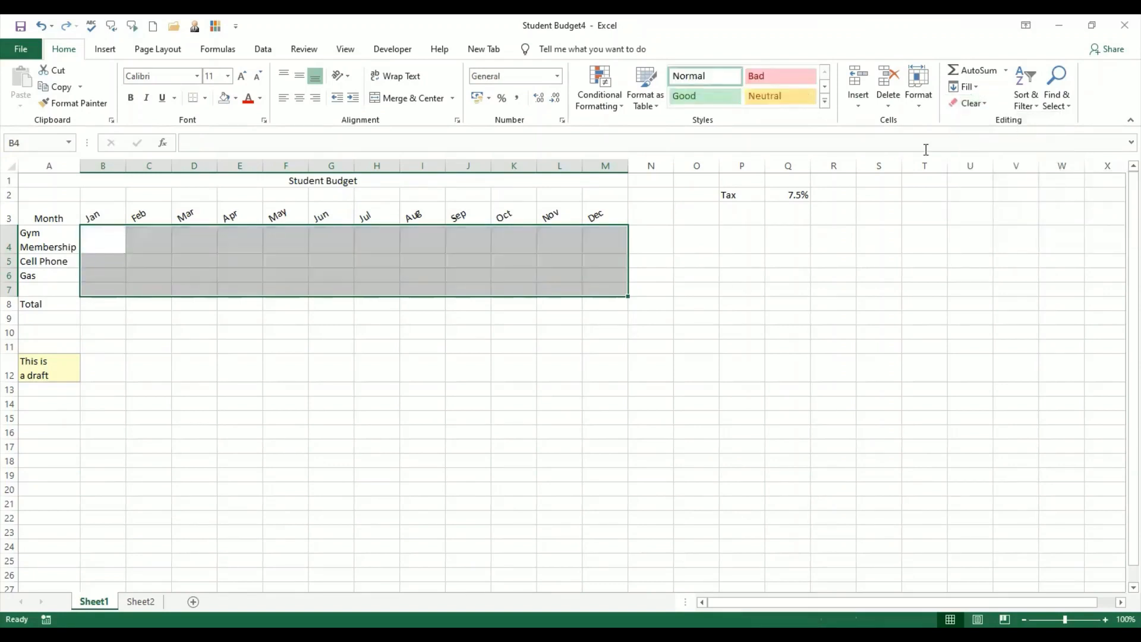
pyautogui.click(491, 366)
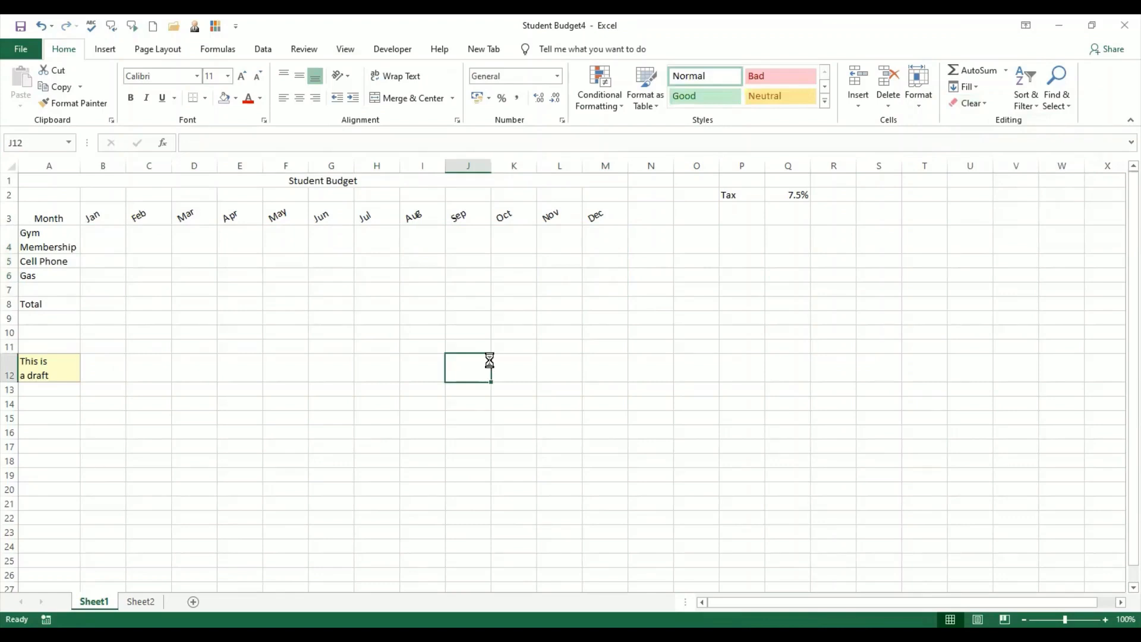
pyautogui.hotkey('ctrl', 'z')
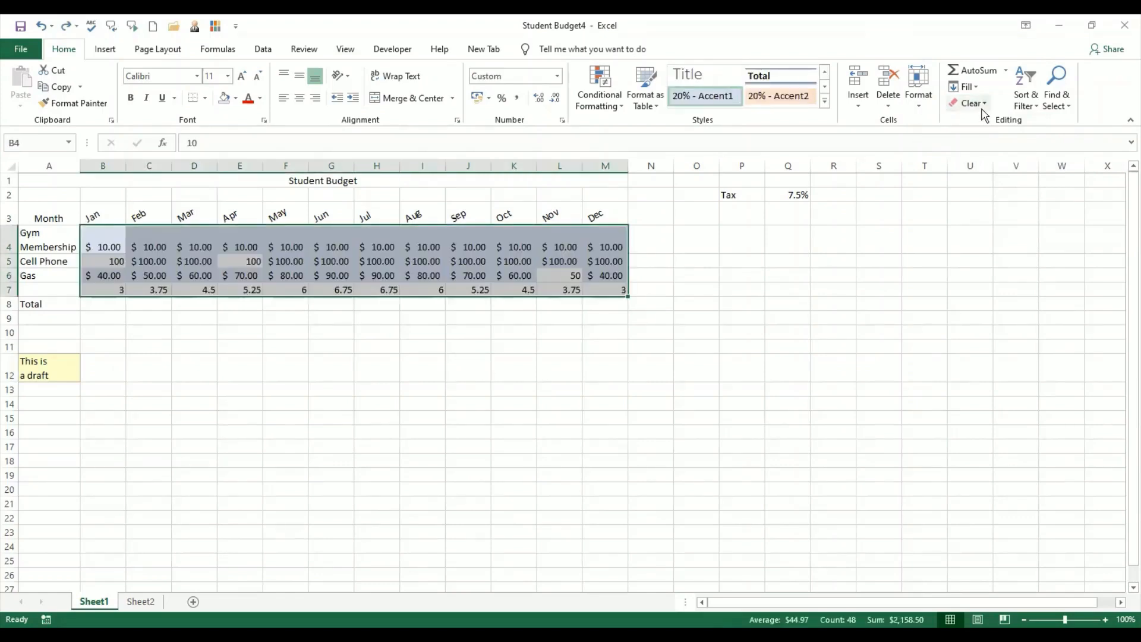
# Try Clear Formats on B4:M7, check the available number formats, and undo the clearing.
pyautogui.click(972, 103)
pyautogui.click(989, 138)
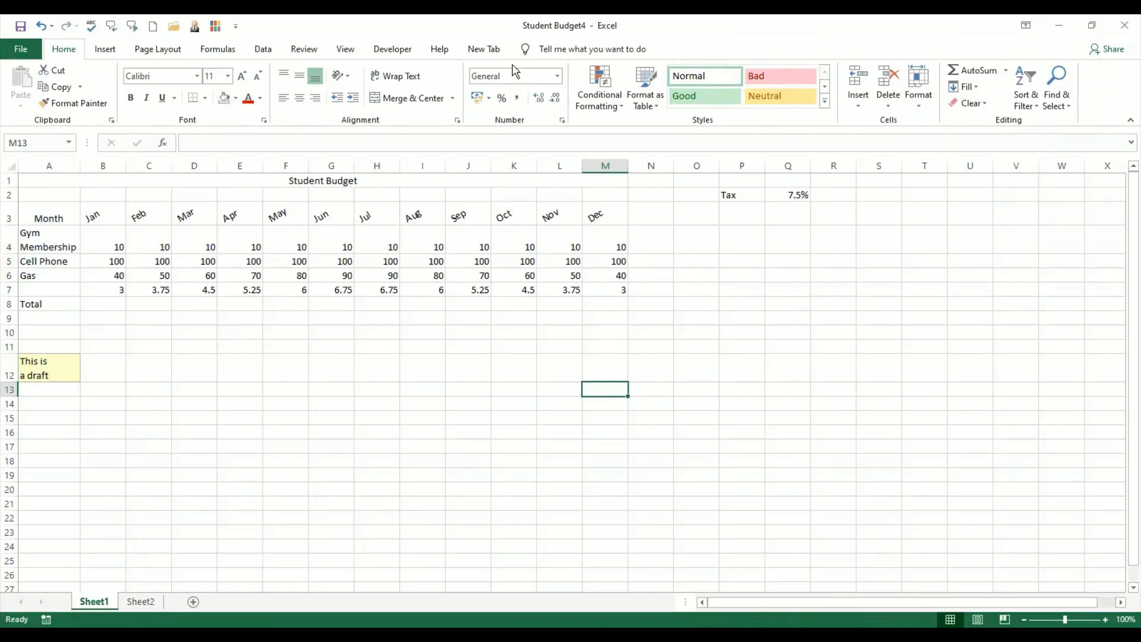
pyautogui.click(557, 76)
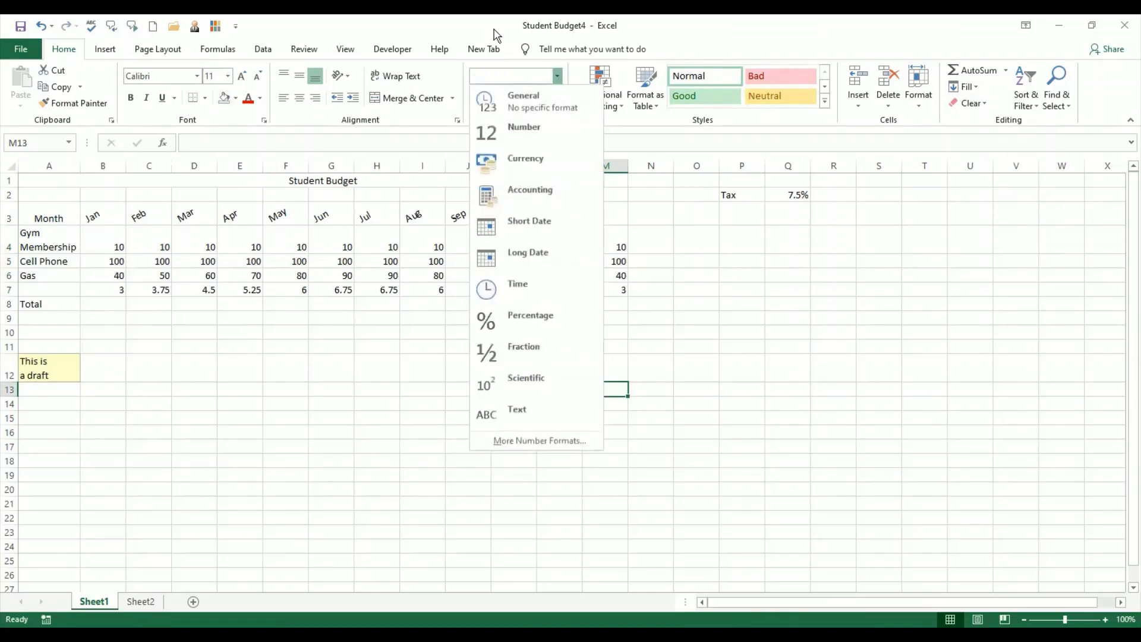
pyautogui.click(181, 261)
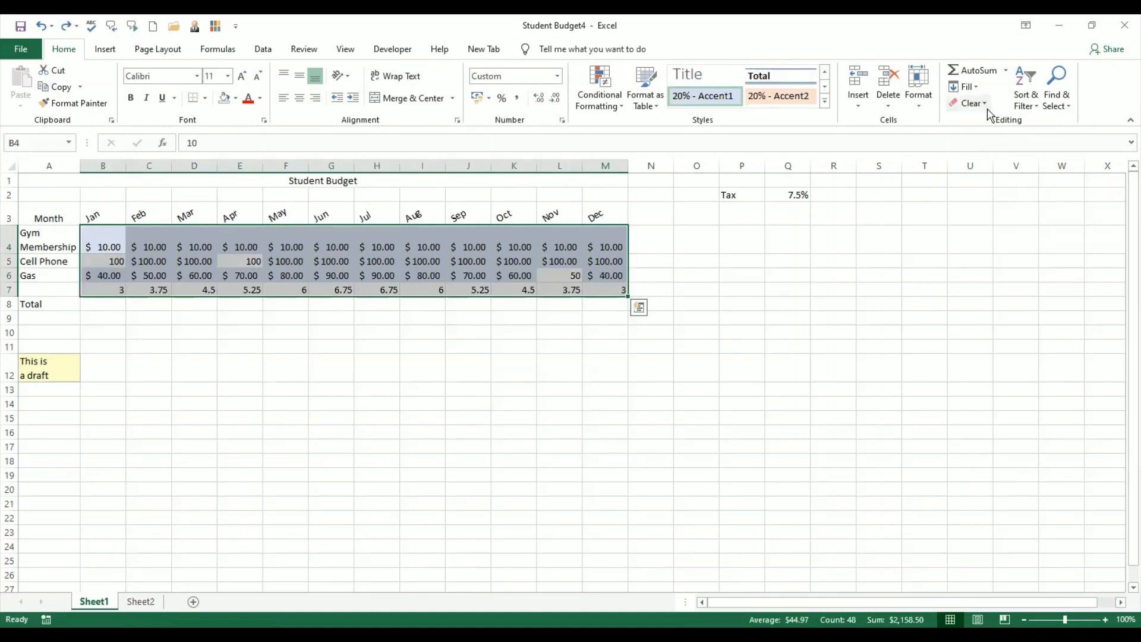
# Repeat Clear Formats on the monthly amounts in B4:M7 and undo it again.
pyautogui.click(985, 105)
pyautogui.click(995, 138)
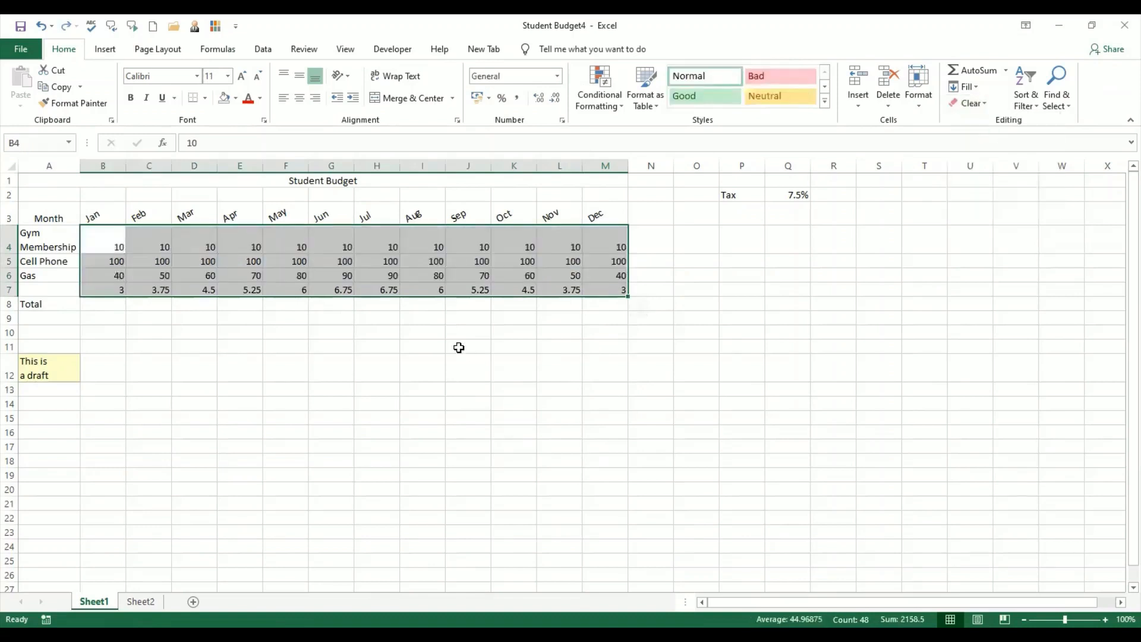
pyautogui.click(459, 348)
pyautogui.hotkey('ctrl', 'z')
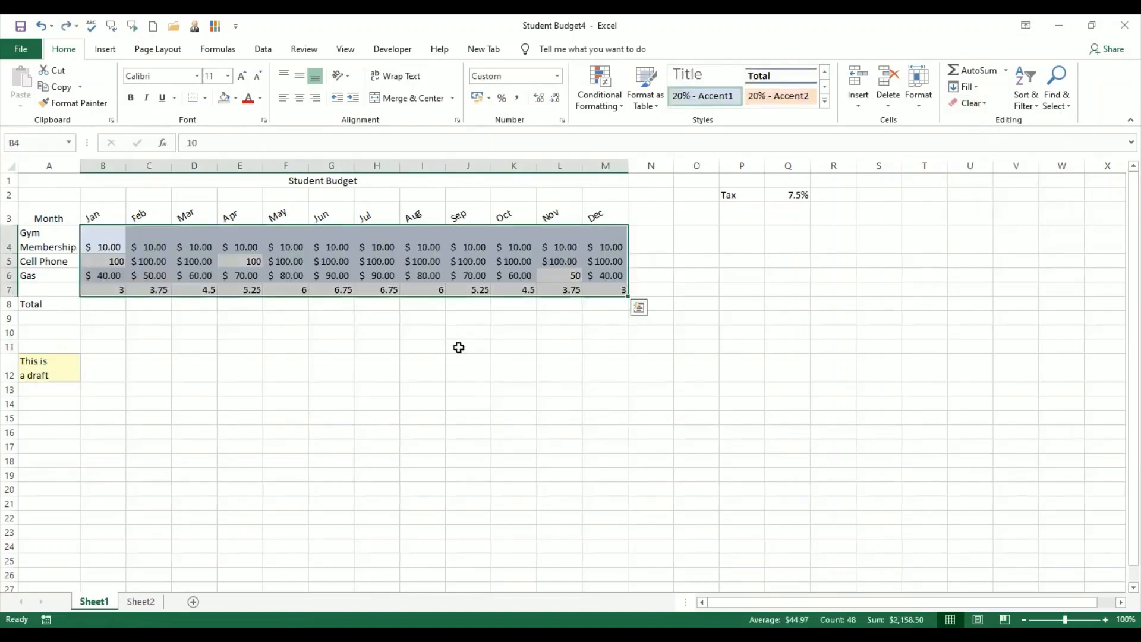
# Try Clear Contents on B4:M7, enter 20 in B4 to test the cell's number format, and undo both changes.
pyautogui.click(983, 109)
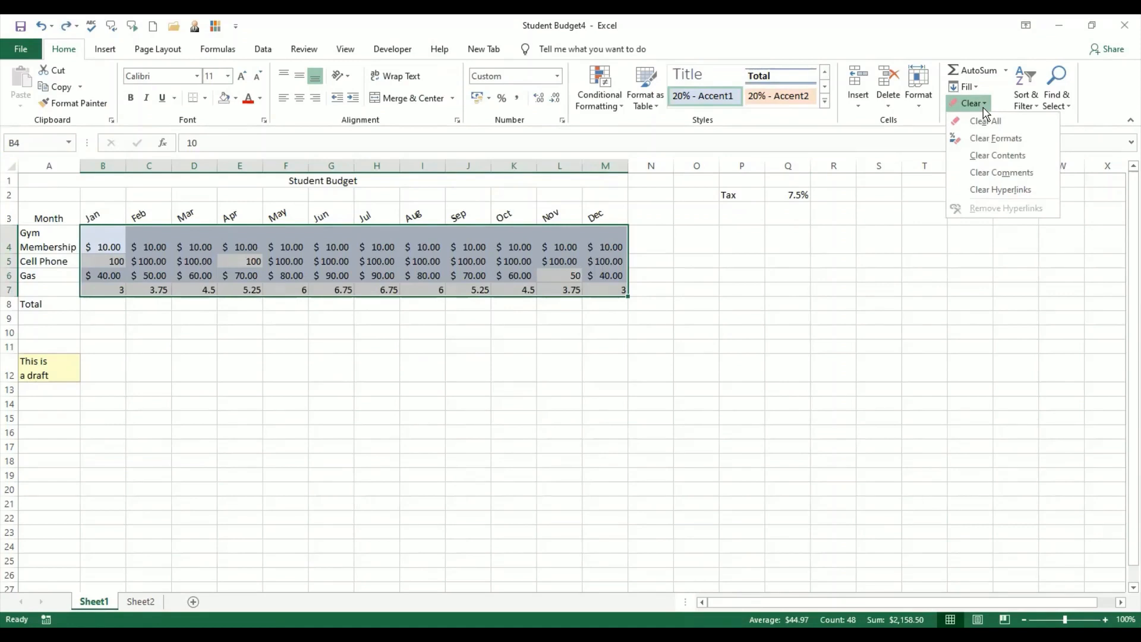
pyautogui.click(997, 156)
pyautogui.click(357, 345)
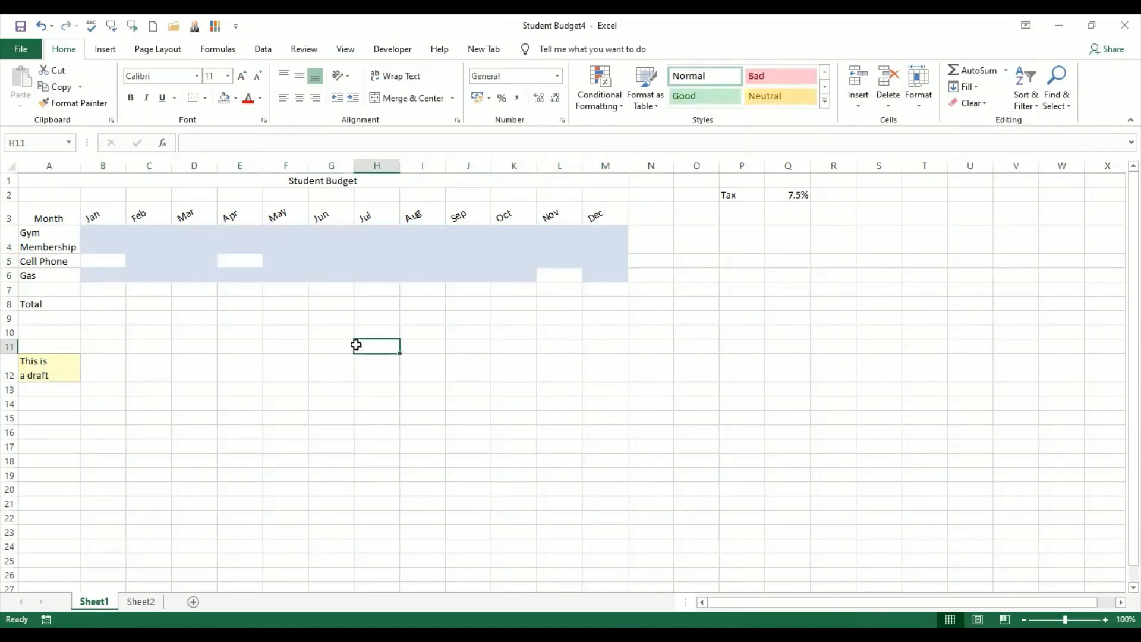
pyautogui.click(113, 256)
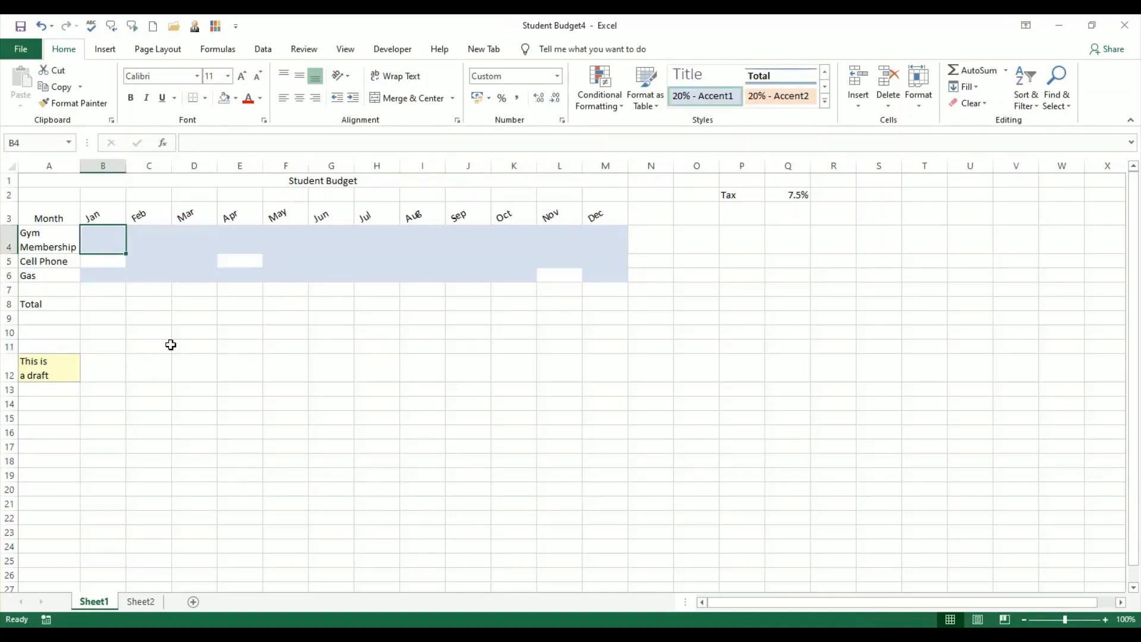
pyautogui.write('20')
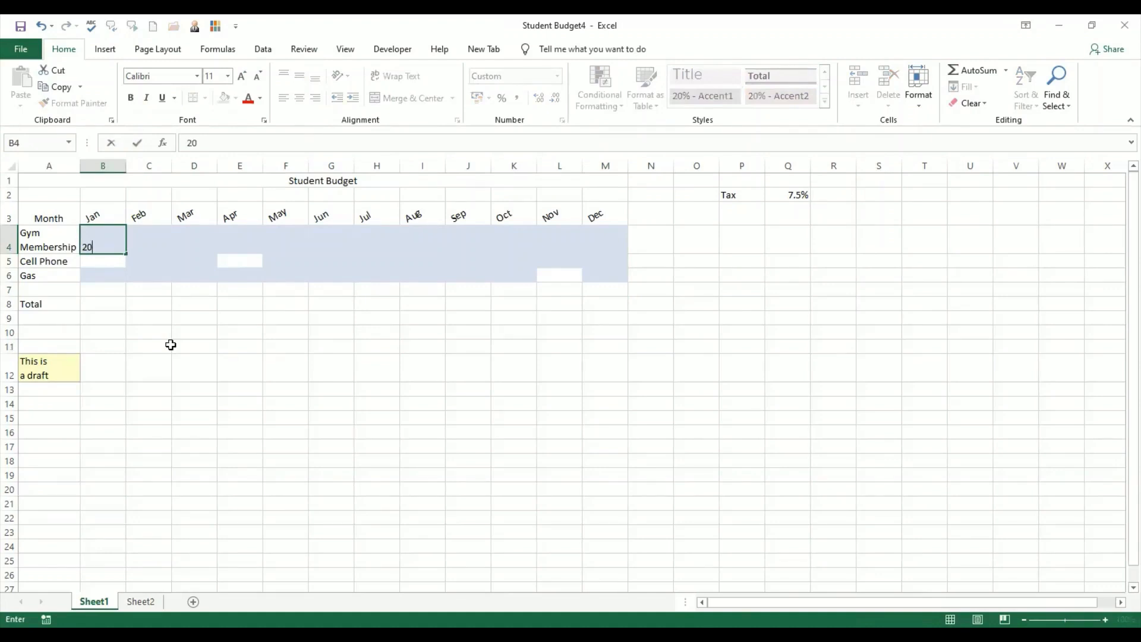
pyautogui.press('Return')
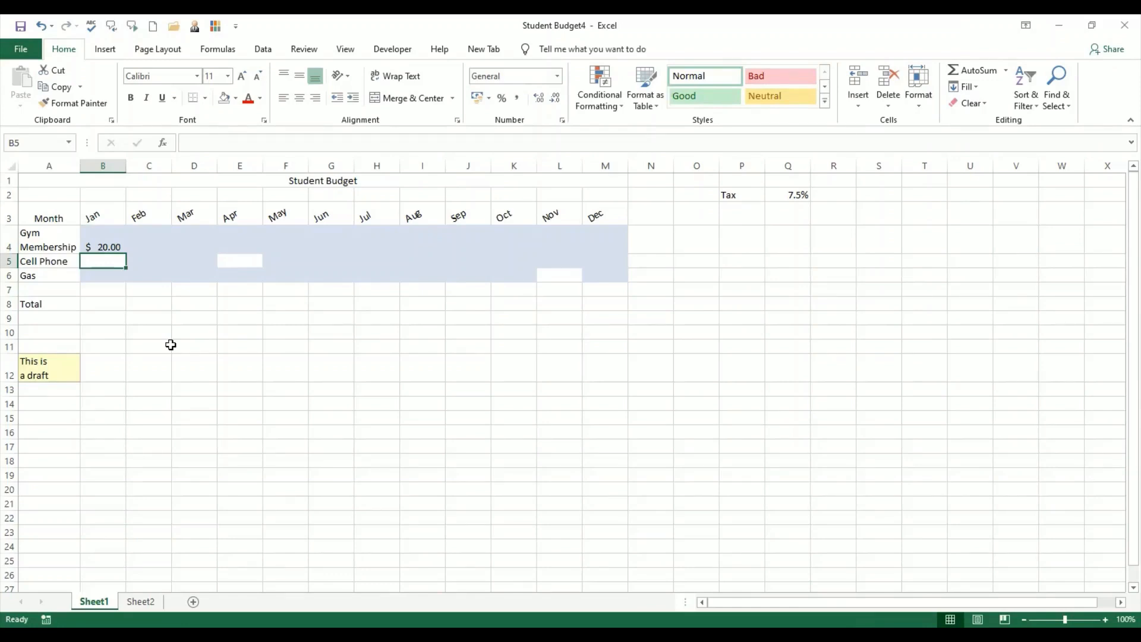
pyautogui.hotkey('ctrl', 'z')
pyautogui.hotkey('ctrl', 'z')
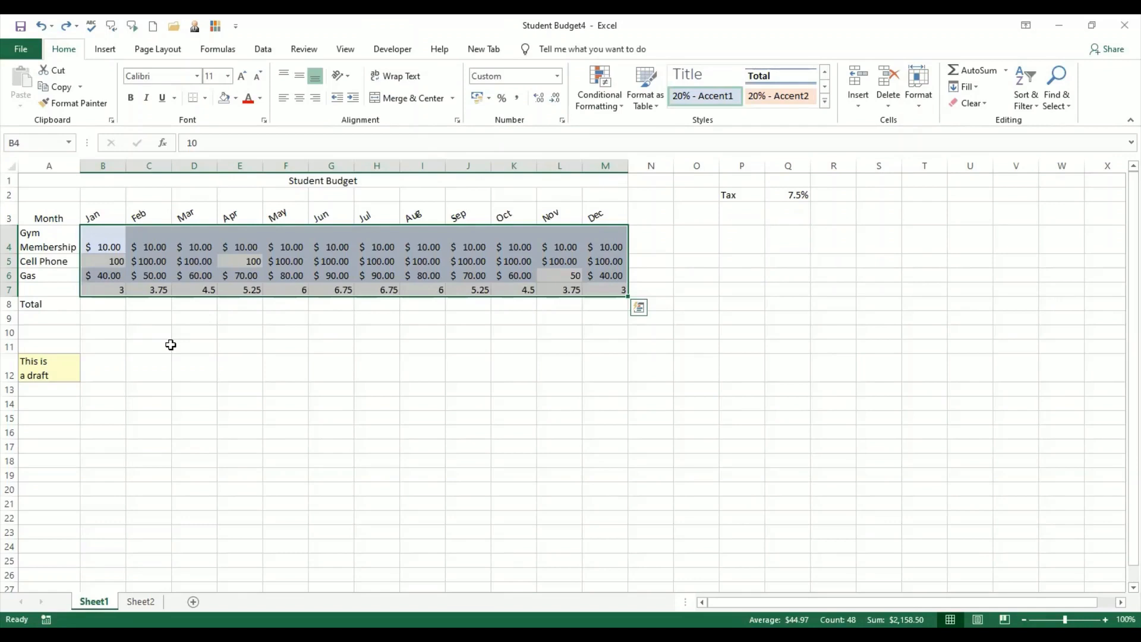
# Open the clearing options for the monthly amounts in B4:M7.
pyautogui.click(986, 105)
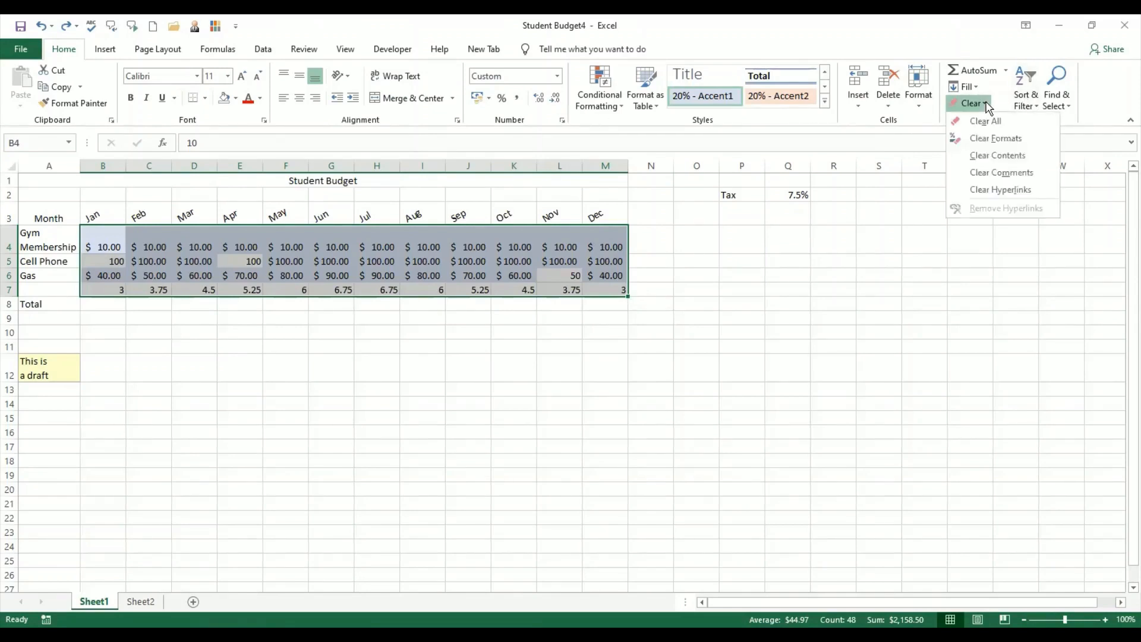